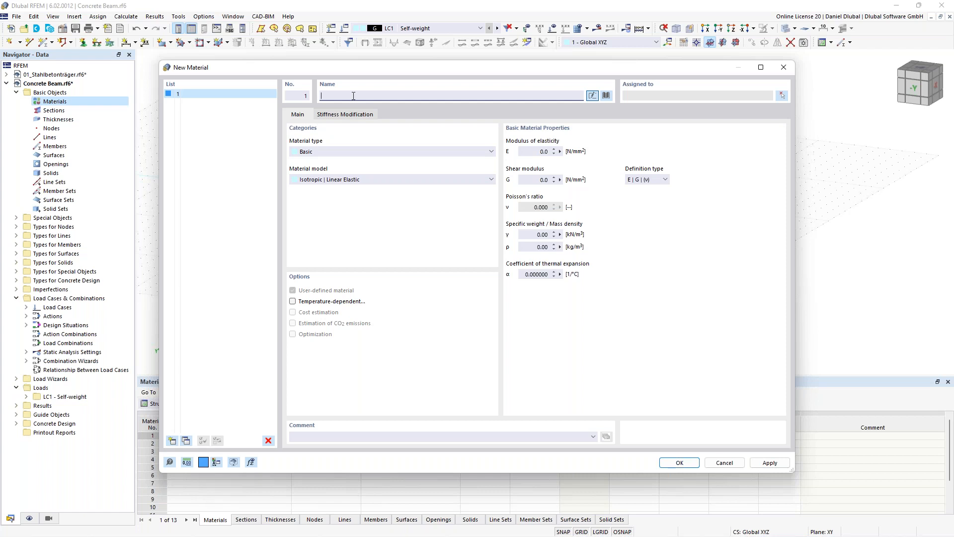
# Name the first material C30/37 | EN 1992-1-1:2004/A1:2014.
pyautogui.write('c30')
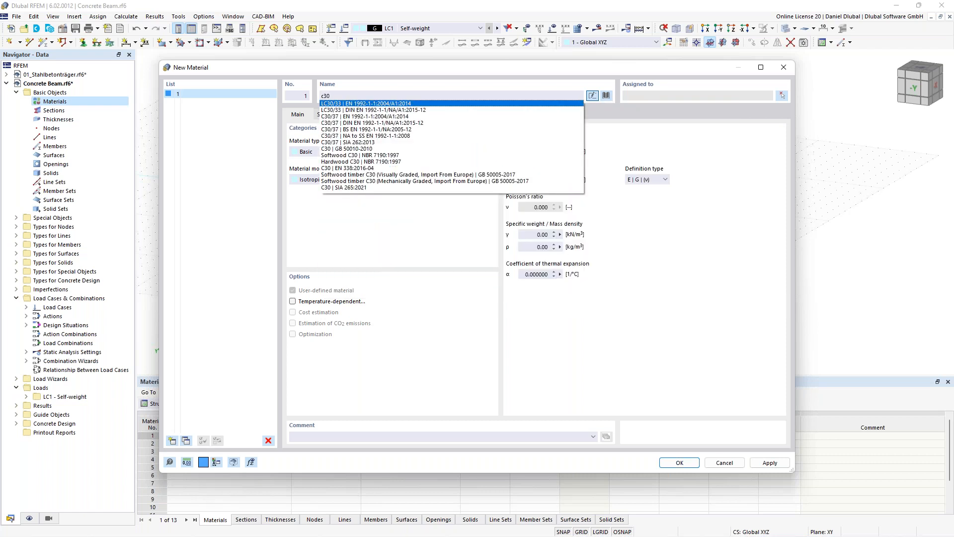
pyautogui.write('/37')
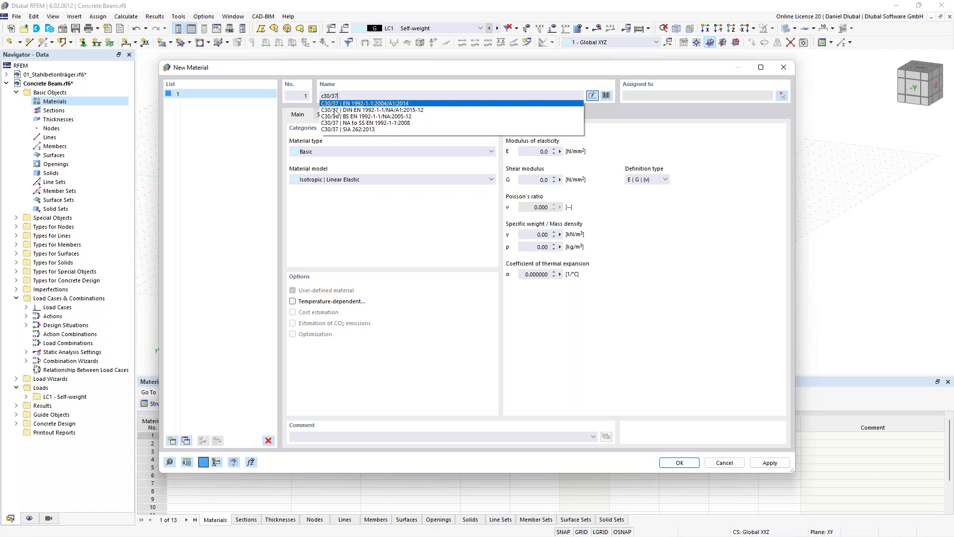
pyautogui.click(341, 104)
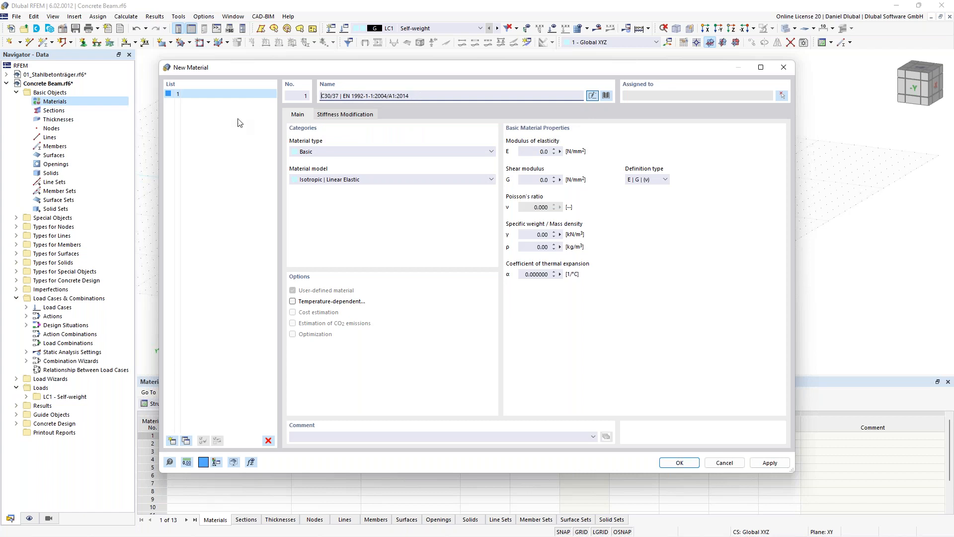
# Add a second material from the library, reinforcing steel B500S(A) to EN 1992-1-1, and accept both materials.
pyautogui.click(172, 440)
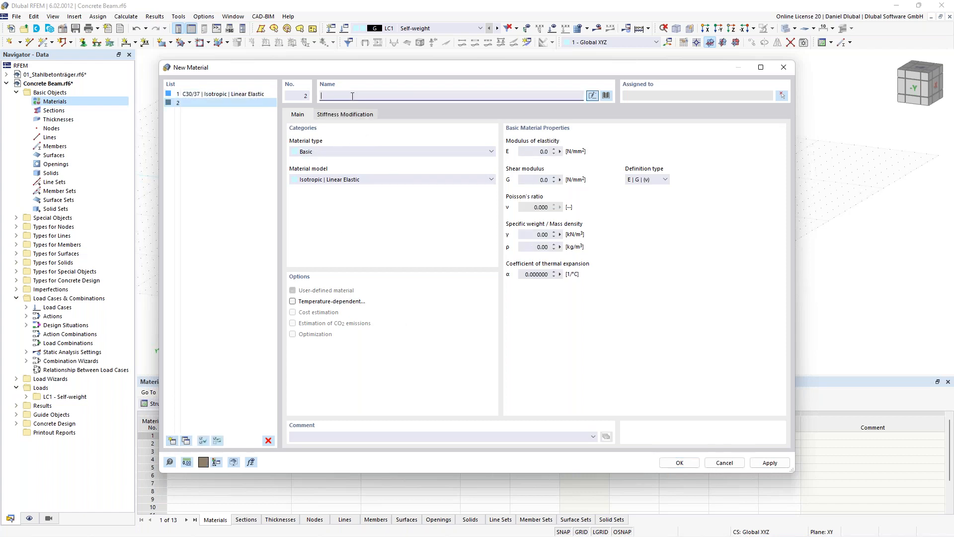
pyautogui.click(607, 96)
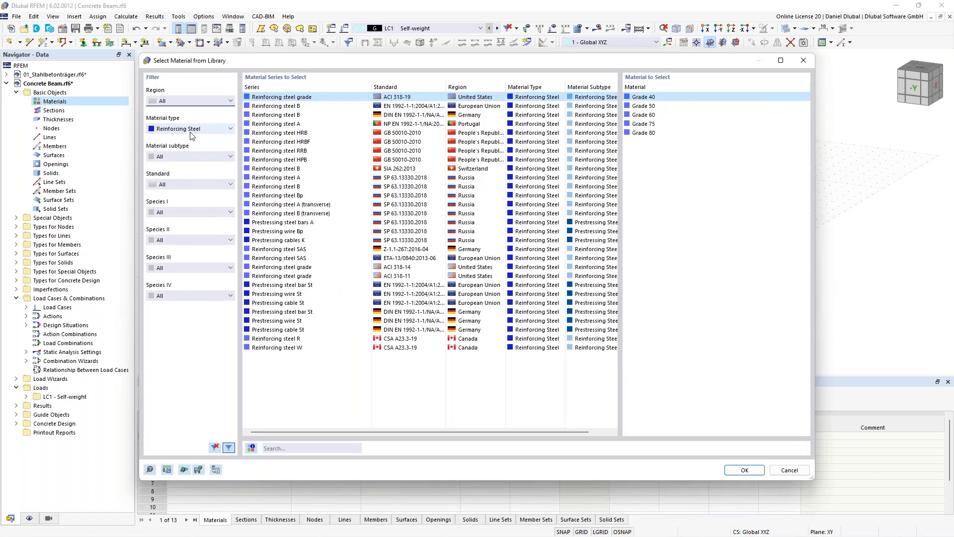
pyautogui.click(191, 130)
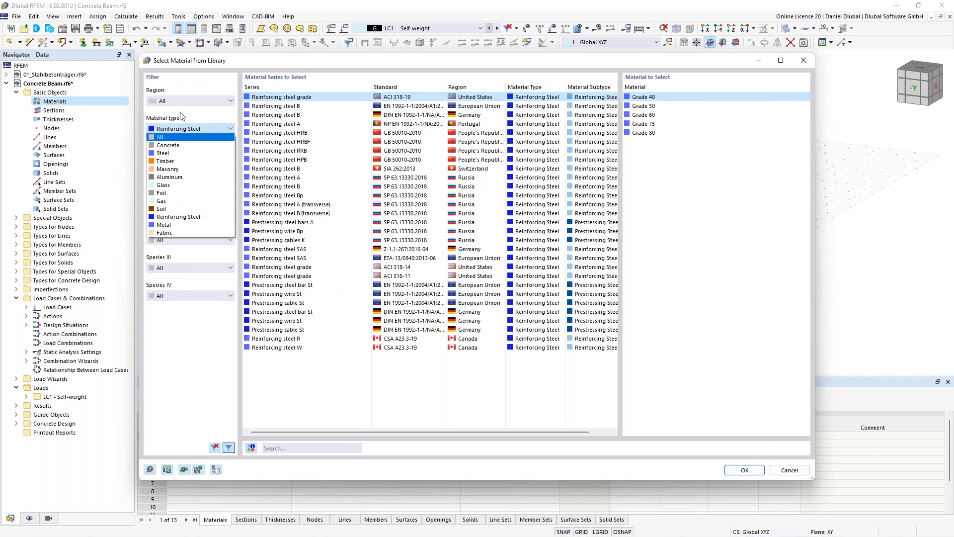
pyautogui.click(185, 219)
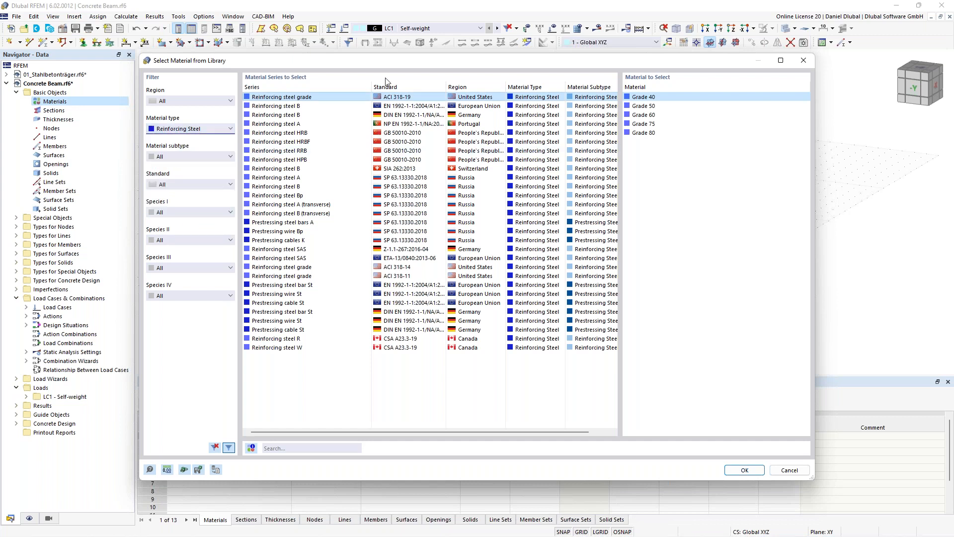
pyautogui.click(307, 106)
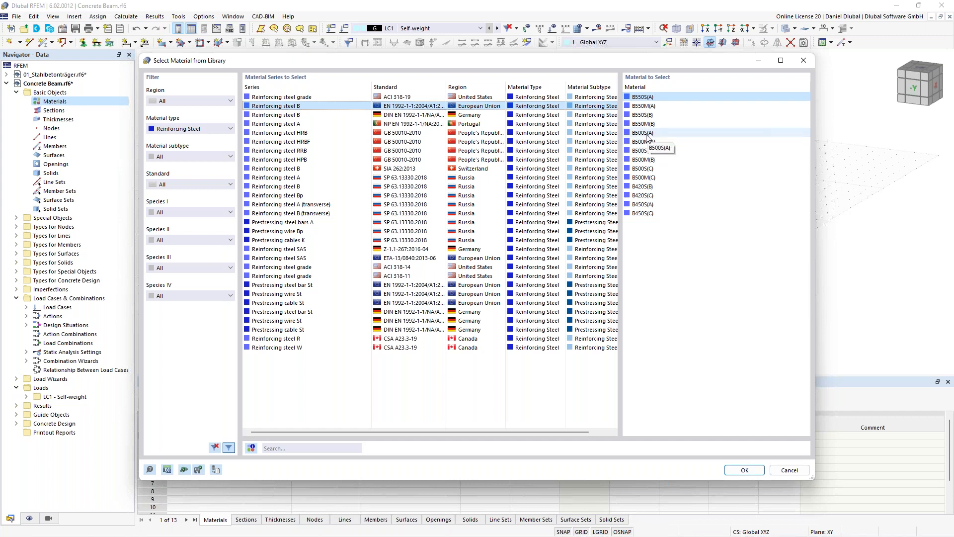
pyautogui.click(647, 133)
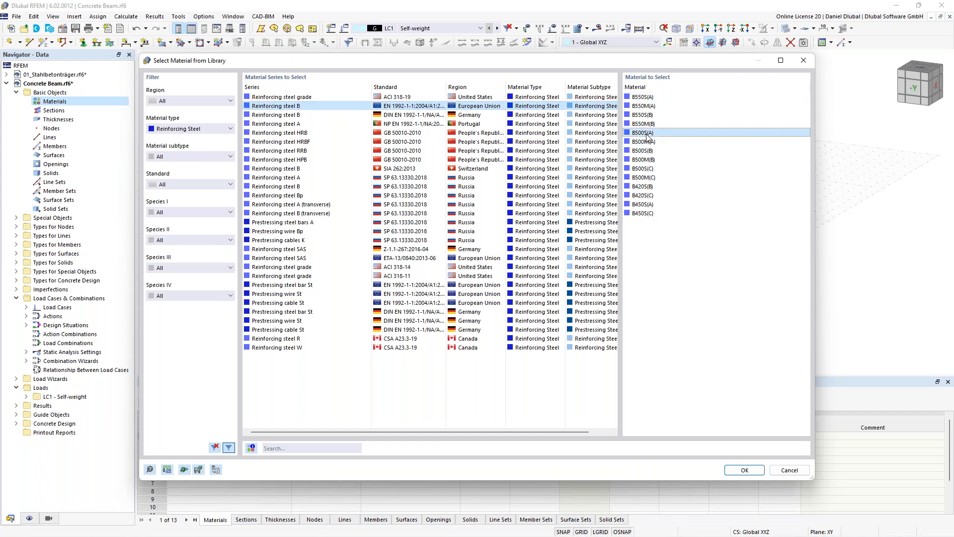
pyautogui.click(745, 474)
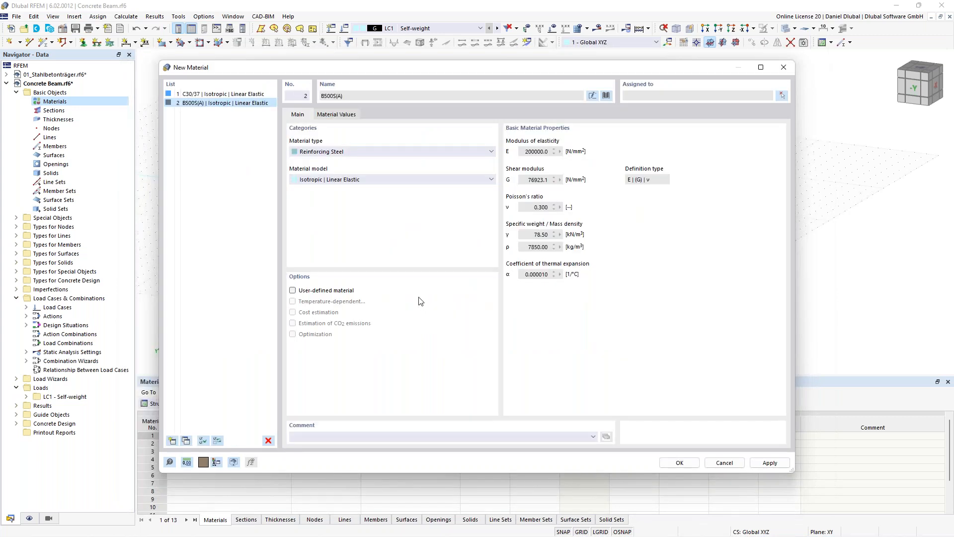
pyautogui.click(678, 463)
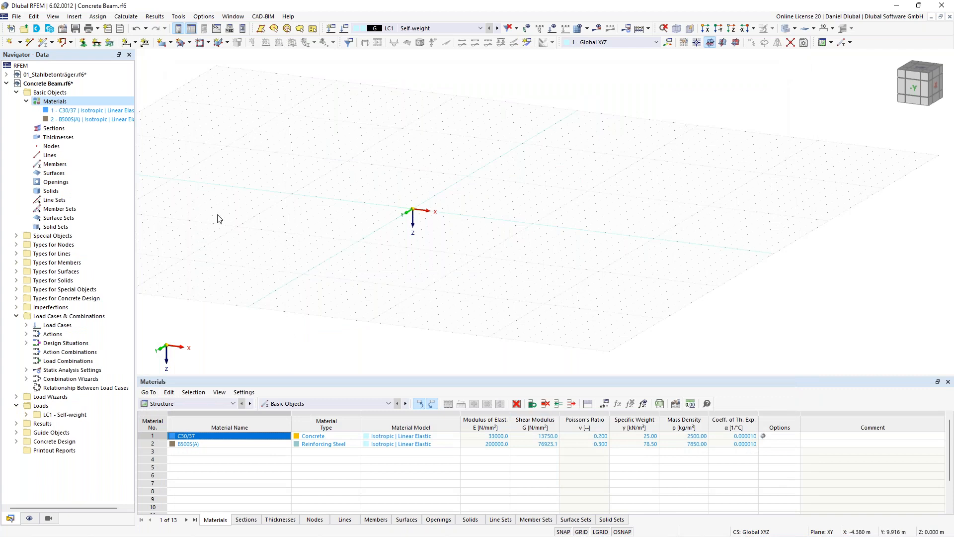
# Define a new massive rectangle section from the library with width b 300 mm and depth h 450 mm.
pyautogui.rightClick(60, 132)
pyautogui.click(96, 149)
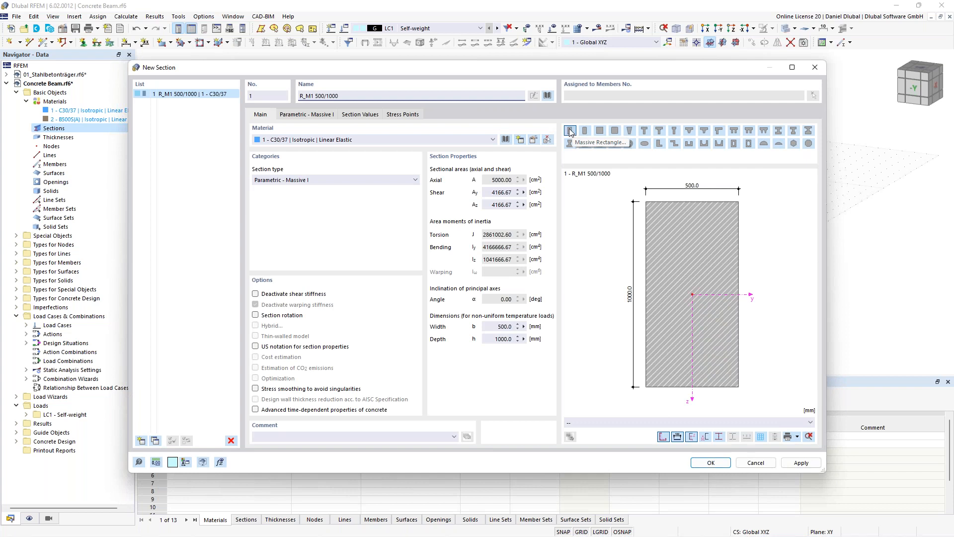
pyautogui.click(547, 96)
pyautogui.moveTo(426, 102); pyautogui.dragTo(355, 133)
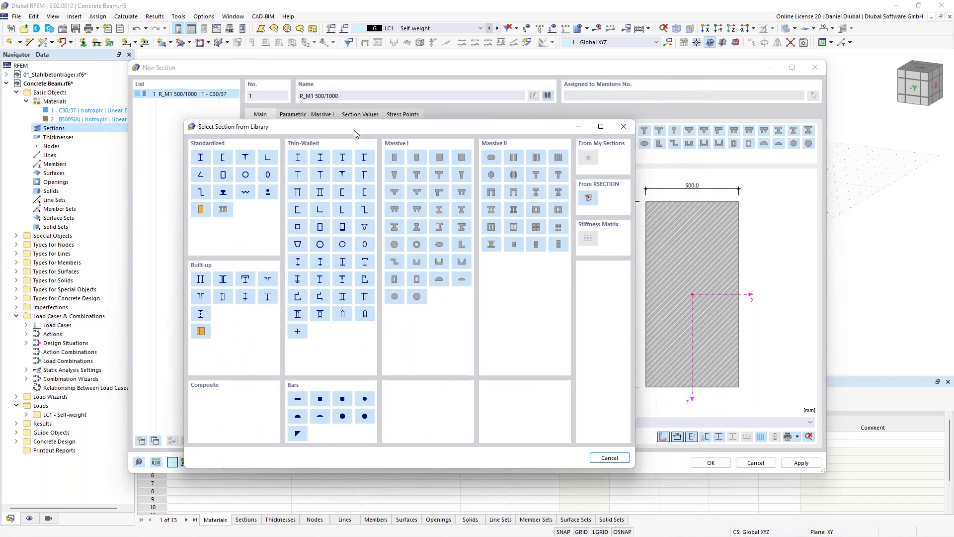
pyautogui.click(394, 158)
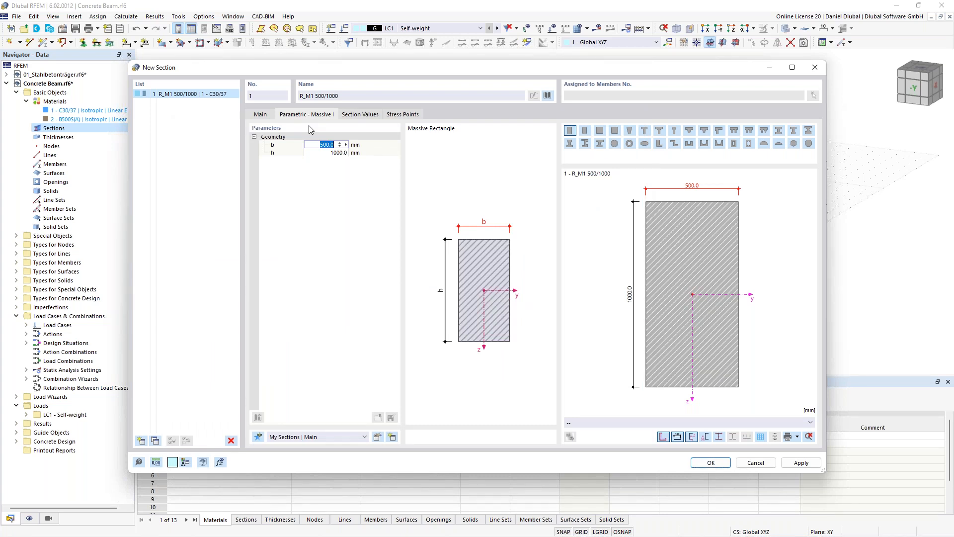
pyautogui.write('300')
pyautogui.press('Tab')
pyautogui.write('450')
pyautogui.press('Return')
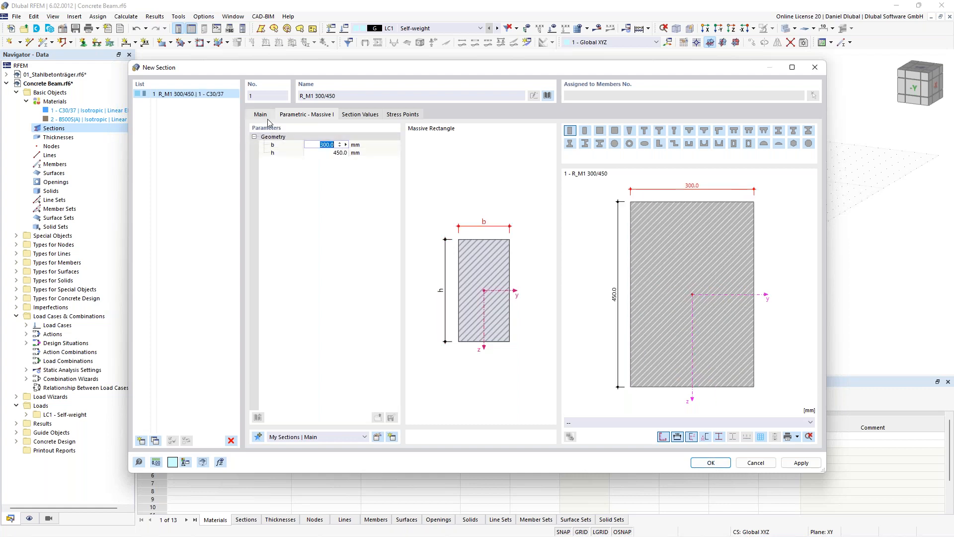
# Review the rectangular section's section values and stress points, and accept the new section.
pyautogui.click(370, 116)
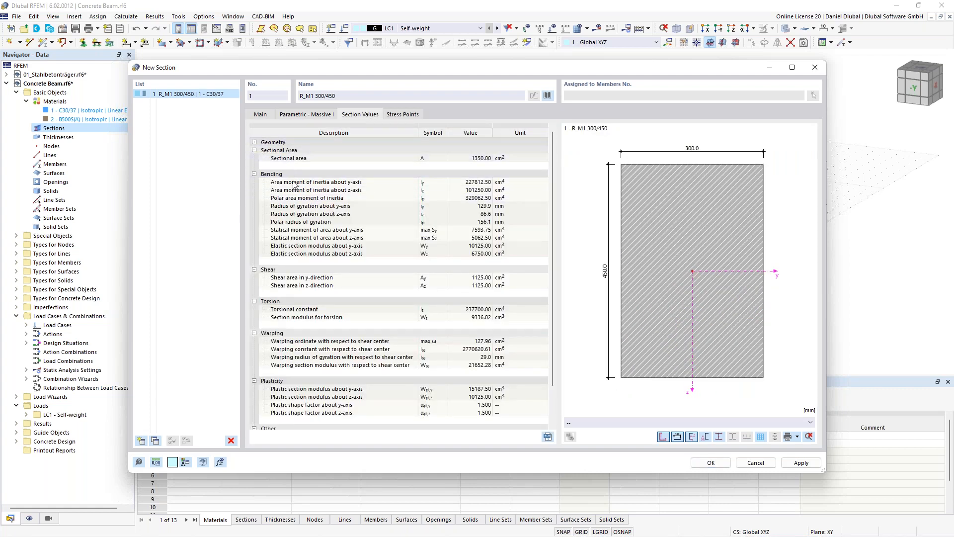
pyautogui.moveTo(553, 162)
pyautogui.mouseDown()
pyautogui.moveTo(550, 215)
pyautogui.moveTo(550, 149)
pyautogui.mouseUp()
pyautogui.click(402, 114)
pyautogui.click(261, 115)
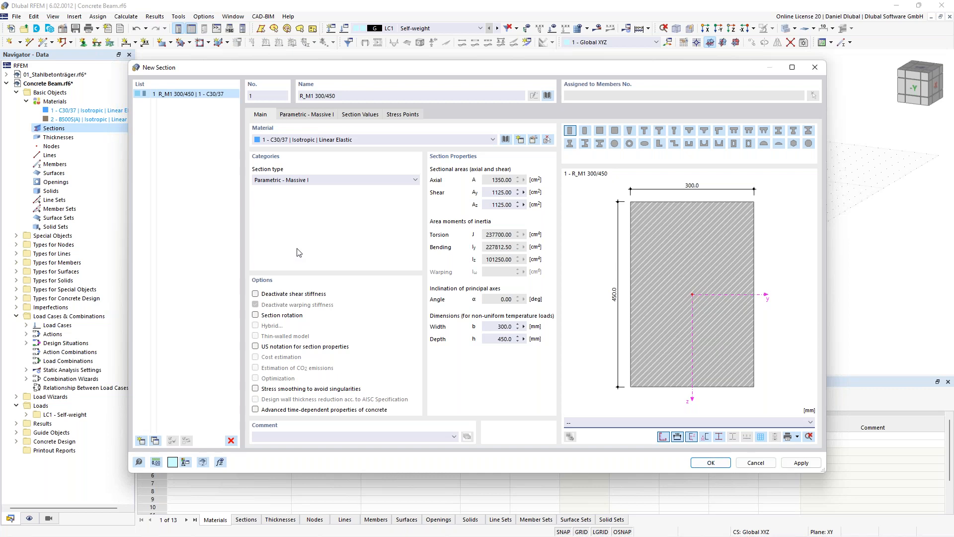
pyautogui.click(710, 463)
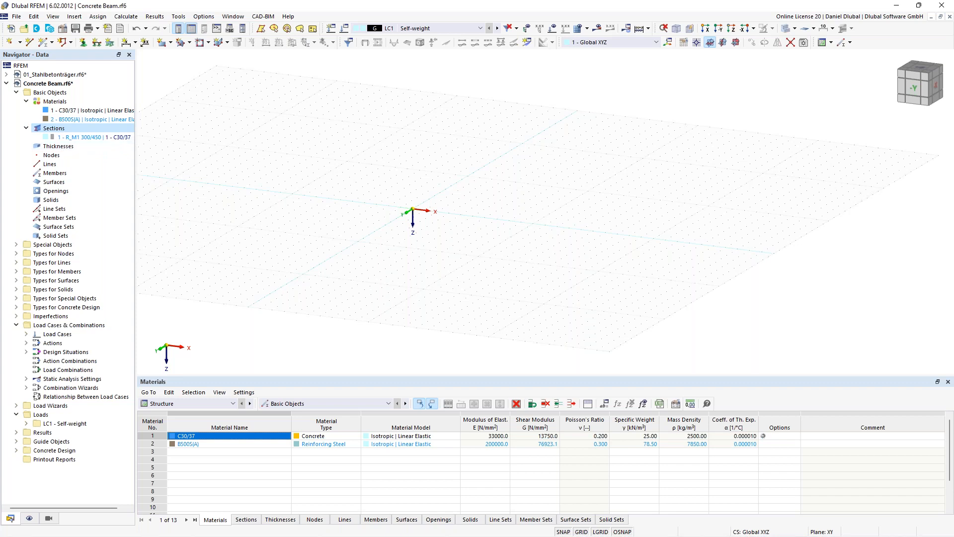
# Create a beam member with the R_M1 300/450 section, running 8 m along X from the origin.
pyautogui.moveTo(264, 194); pyautogui.dragTo(222, 205, button='middle')
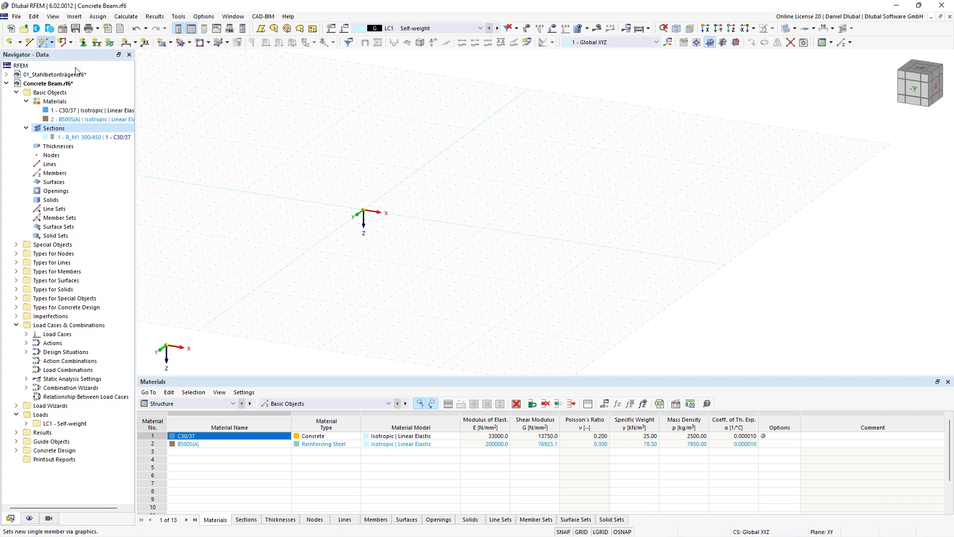
pyautogui.click(229, 111)
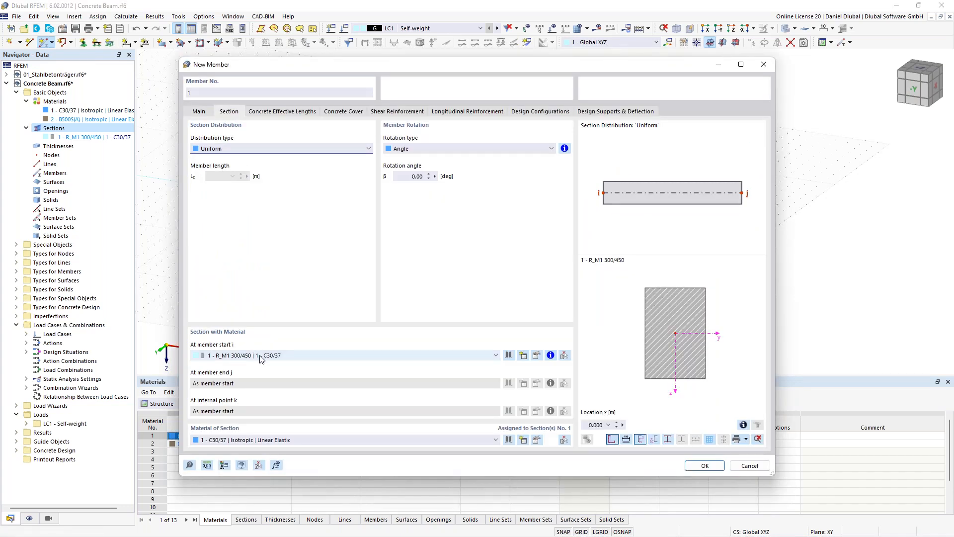
pyautogui.click(198, 111)
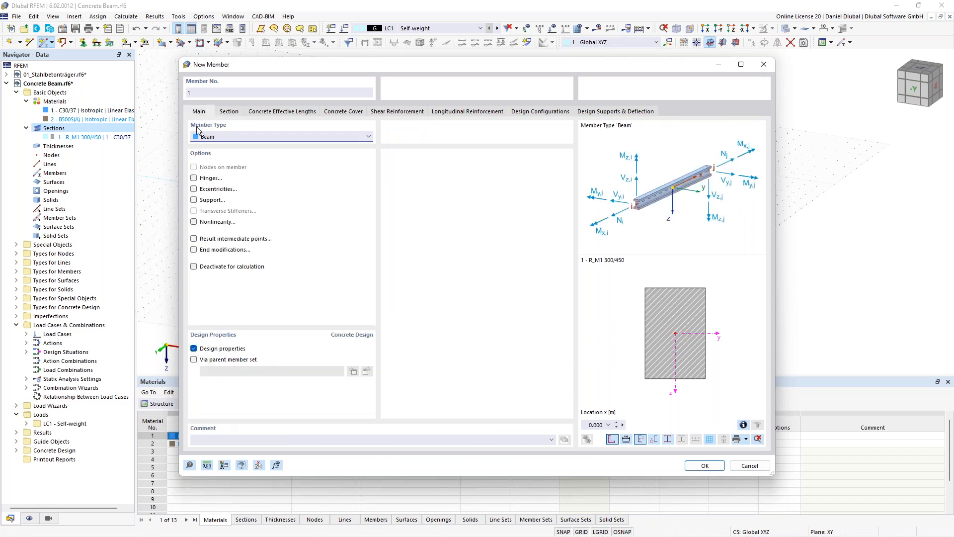
pyautogui.click(704, 465)
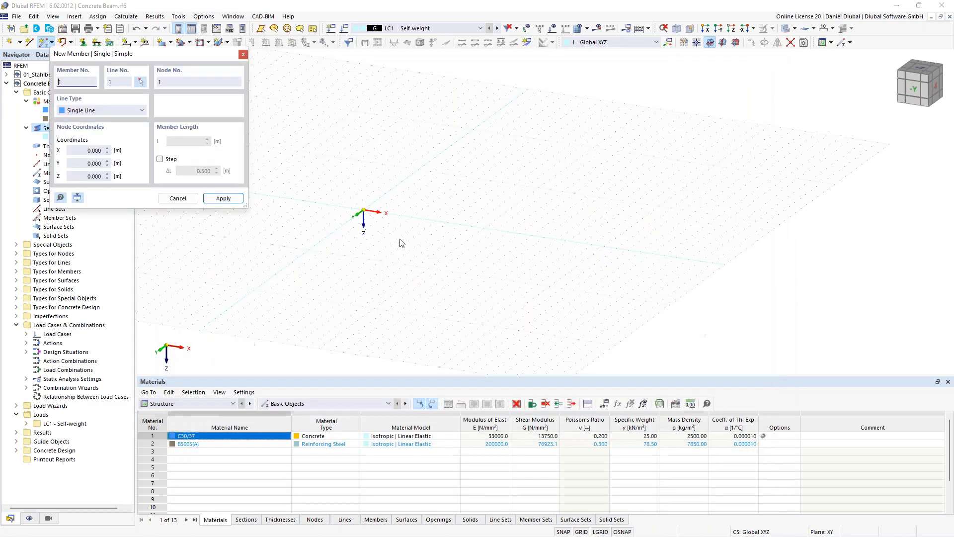
pyautogui.click(364, 211)
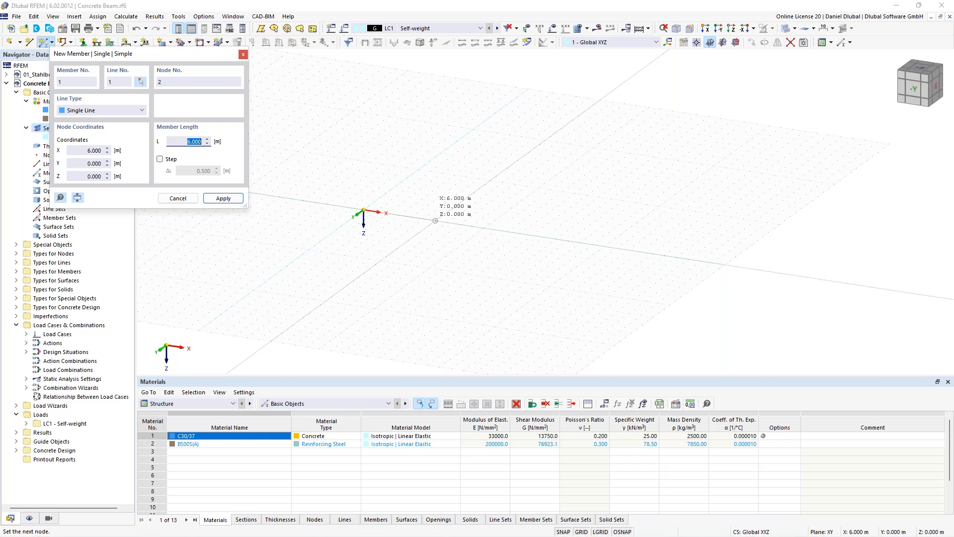
pyautogui.press('Return')
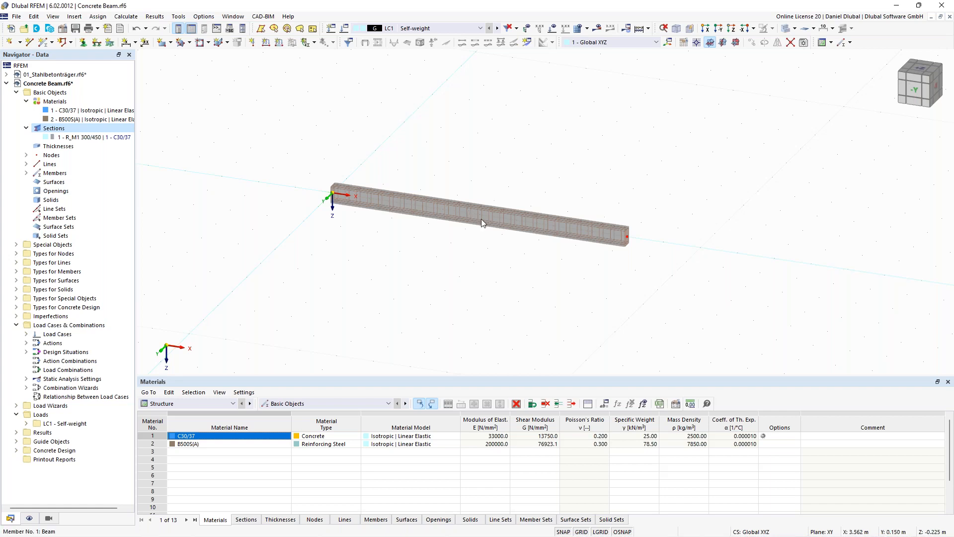
# Add an intermediate node on the beam 6 m from its start and check the node's position on the member.
pyautogui.moveTo(482, 166); pyautogui.dragTo(439, 196, button='middle')
pyautogui.scroll(1, 445, 178)
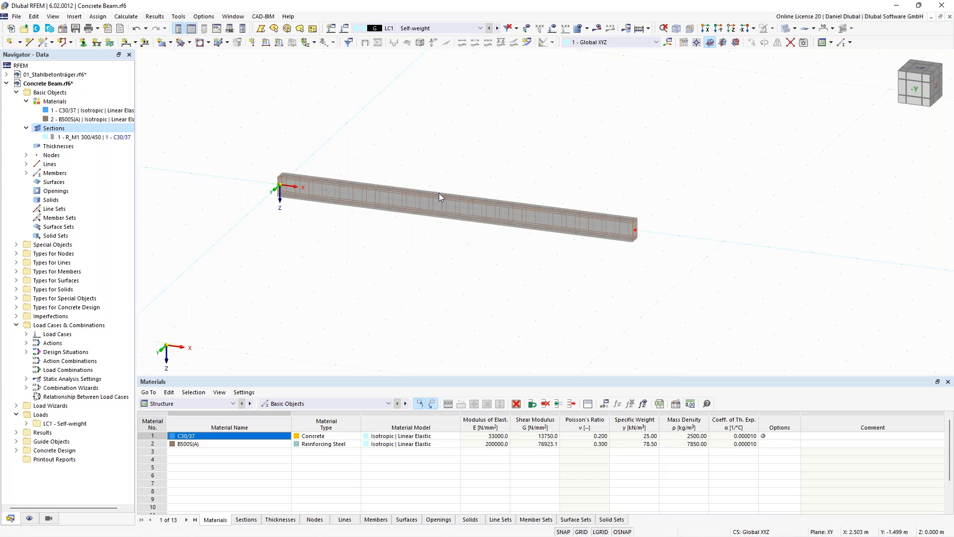
pyautogui.doubleClick(320, 189)
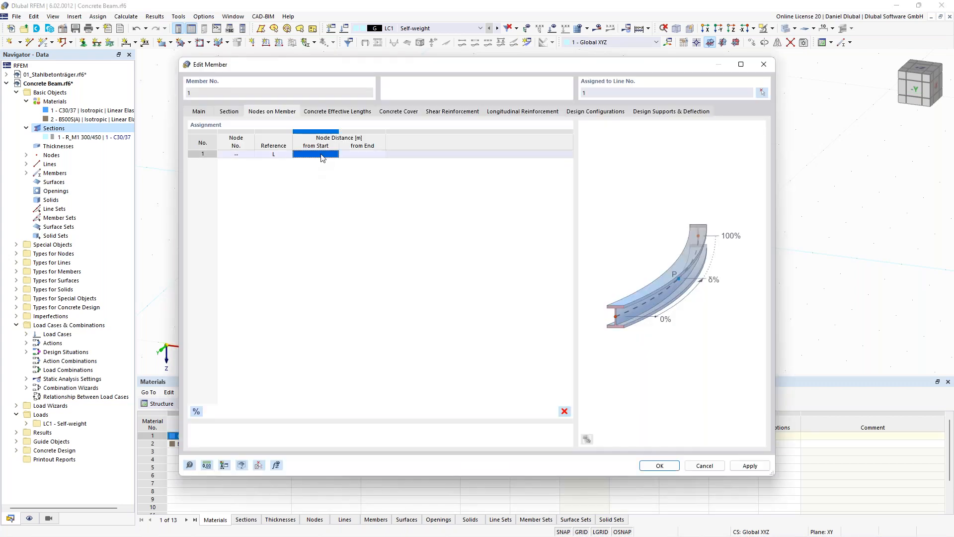
pyautogui.write('6')
pyautogui.click(367, 155)
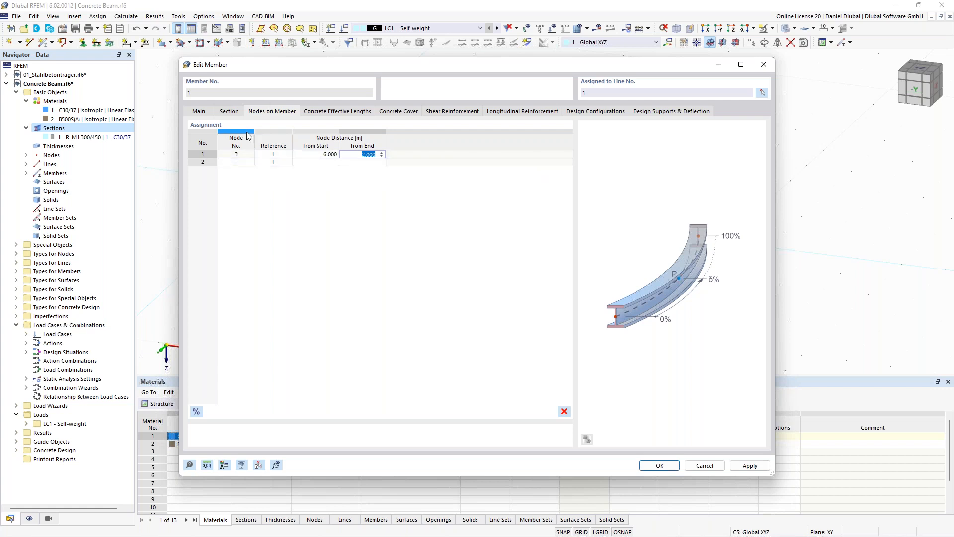
pyautogui.click(663, 467)
pyautogui.click(663, 470)
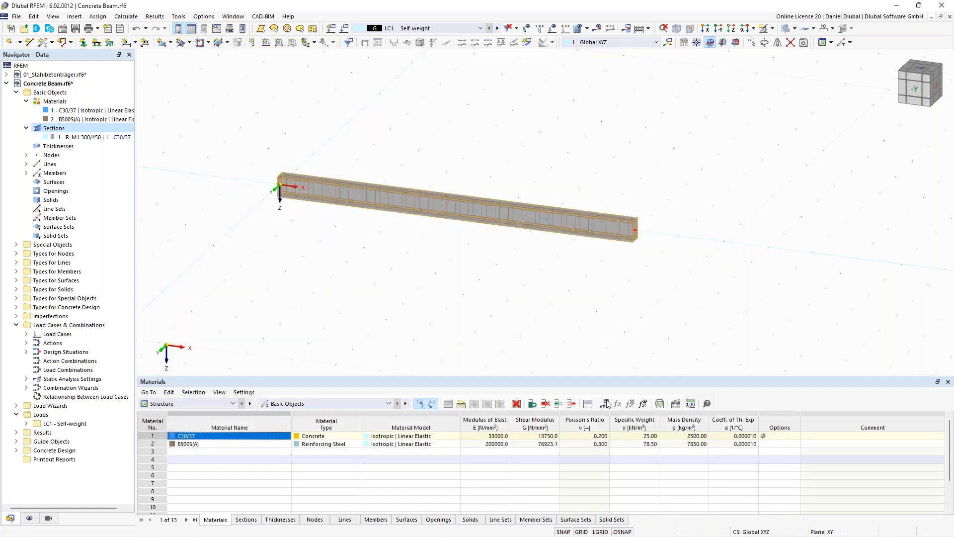
pyautogui.doubleClick(545, 219)
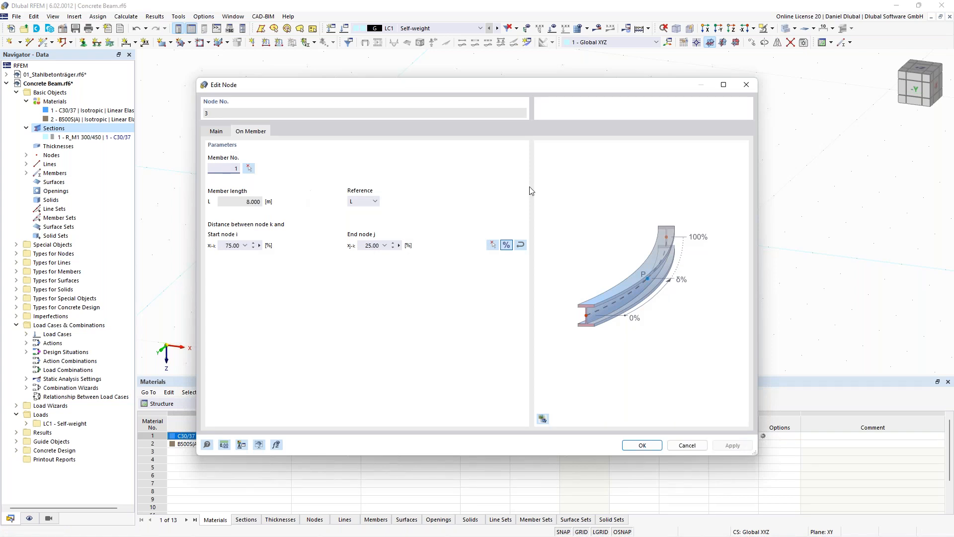
pyautogui.press('Return')
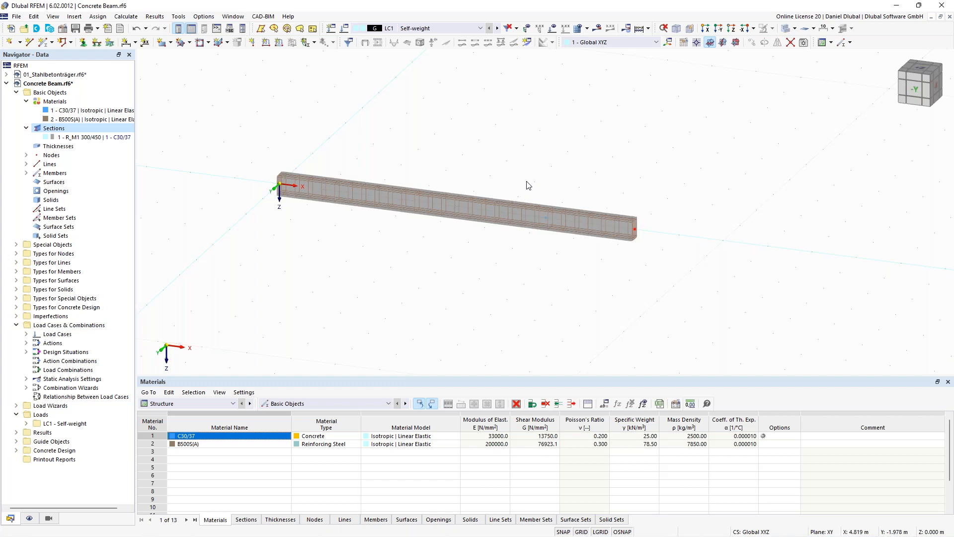
# Define a new nodal support restrained in all three translations and in rotation about Z, and assign it to the beam's start node.
pyautogui.scroll(-1, 533, 162)
pyautogui.scroll(1, 524, 155)
pyautogui.moveTo(515, 148); pyautogui.dragTo(495, 149, button='middle')
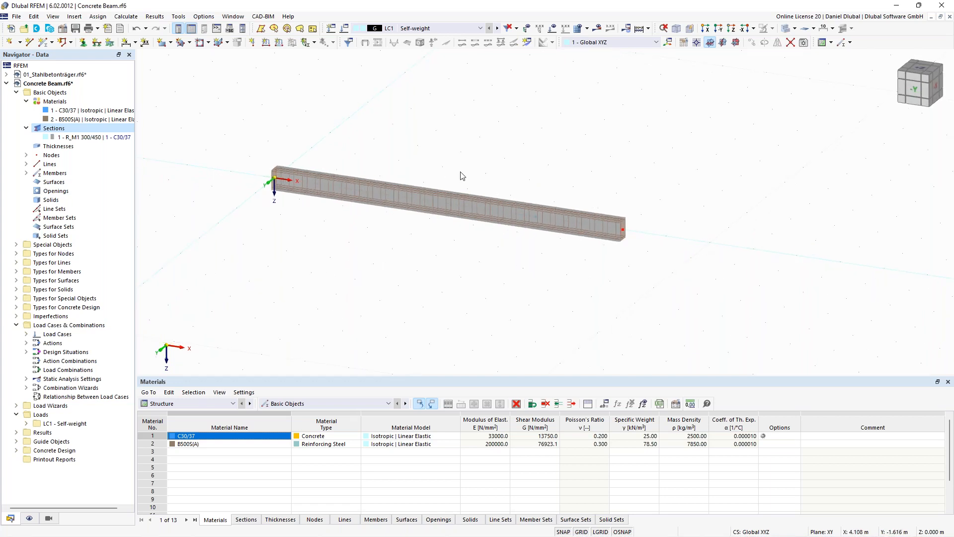
pyautogui.click(83, 43)
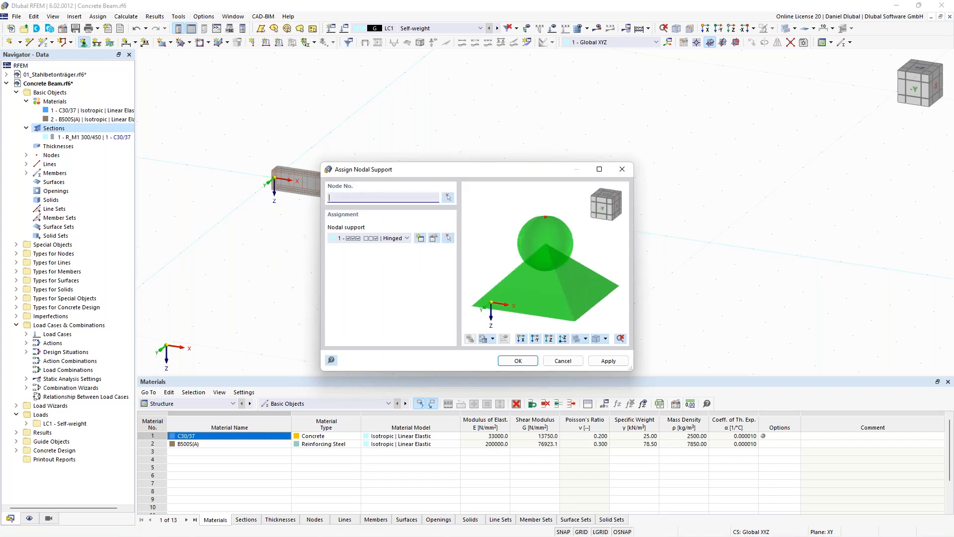
pyautogui.click(422, 239)
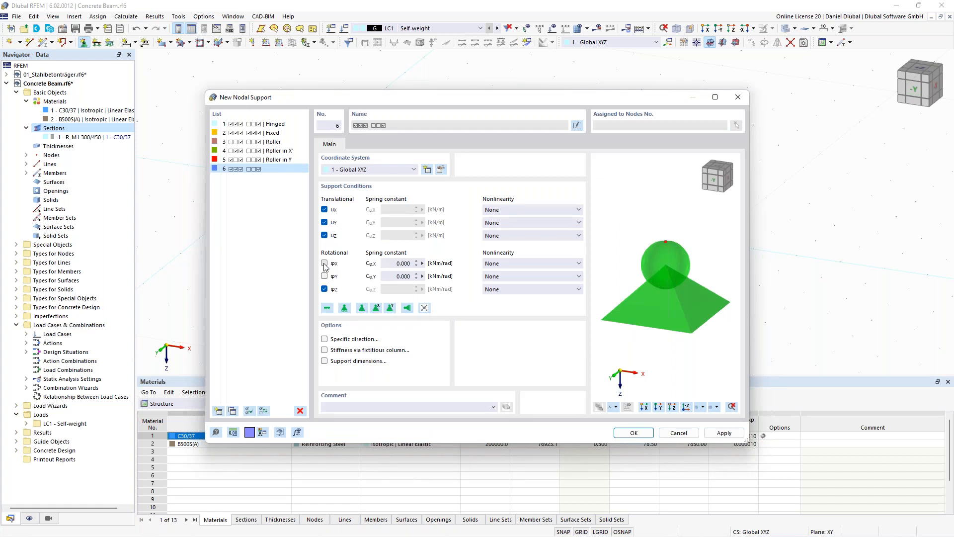
pyautogui.click(324, 263)
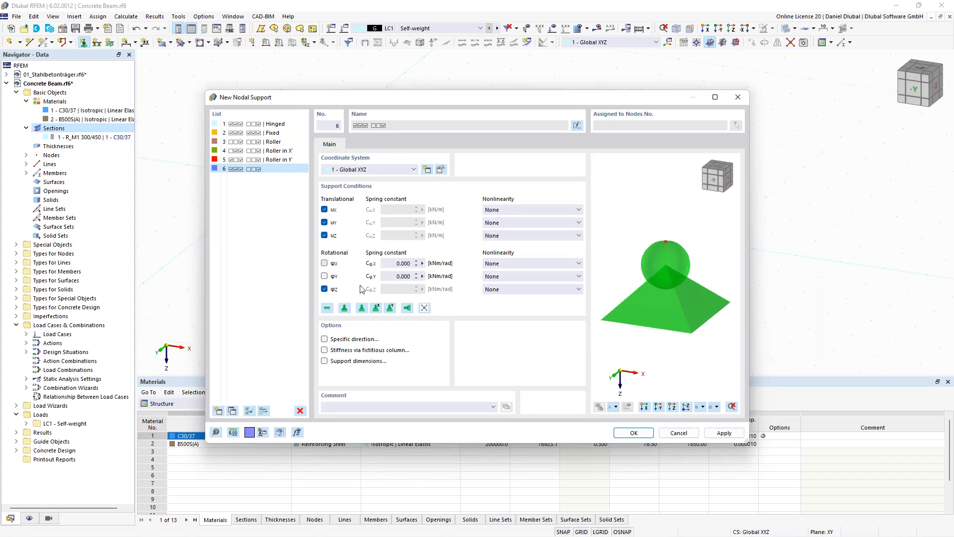
pyautogui.click(633, 432)
pyautogui.click(531, 364)
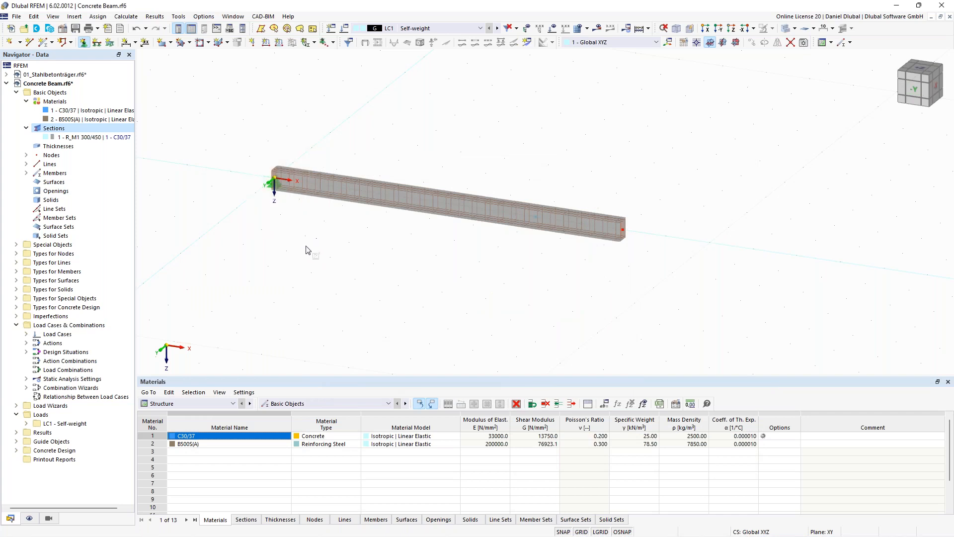
# Assign the Roller in X nodal support to the beam's intermediate node.
pyautogui.click(427, 163)
pyautogui.click(406, 238)
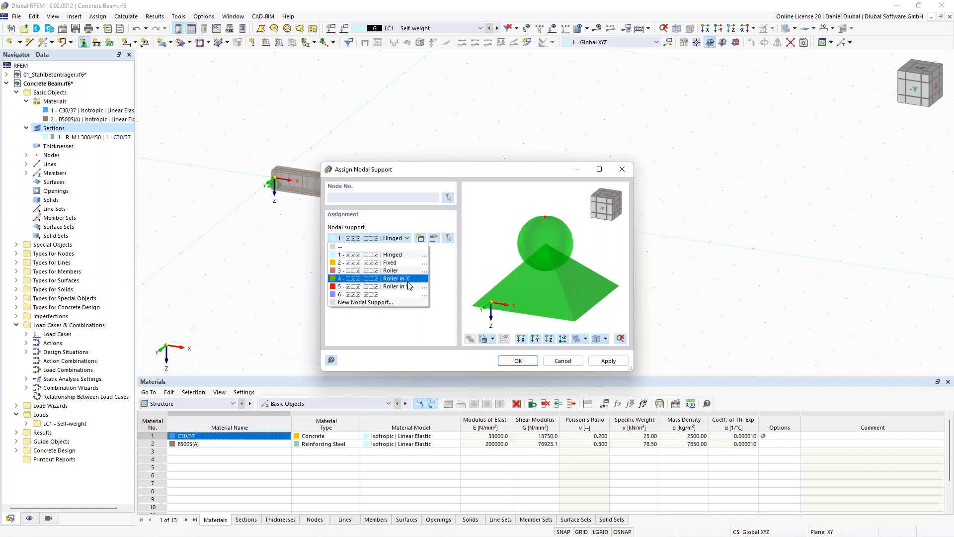
pyautogui.click(393, 278)
pyautogui.click(516, 361)
pyautogui.moveTo(502, 160); pyautogui.dragTo(560, 271)
pyautogui.press('Escape')
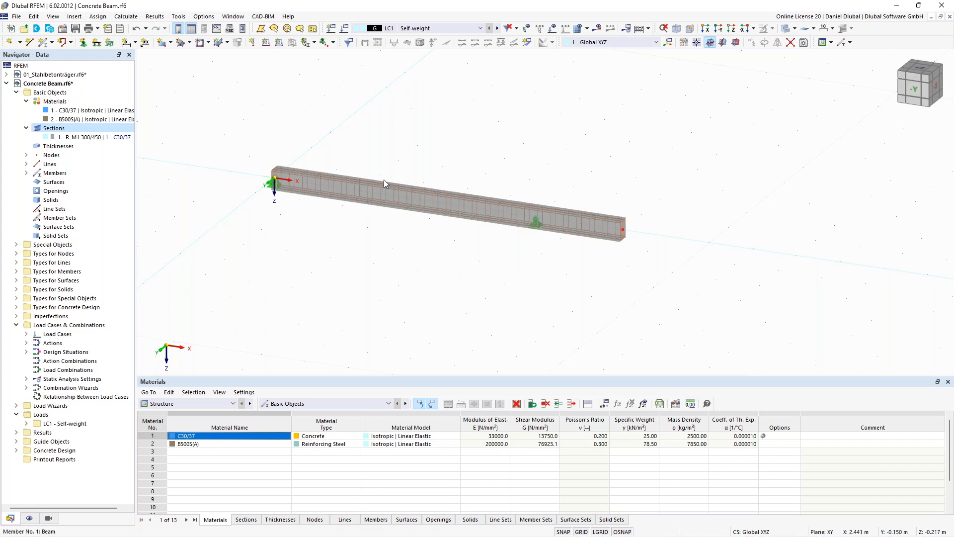
# Create load case LC2 named "Imposed Load - Field 1" in the action category Imposed loads - category A: domestic, residential areas.
pyautogui.keyDown('ctrl'); pyautogui.moveTo(383, 180); pyautogui.dragTo(412, 139, button='middle'); pyautogui.keyUp('ctrl')
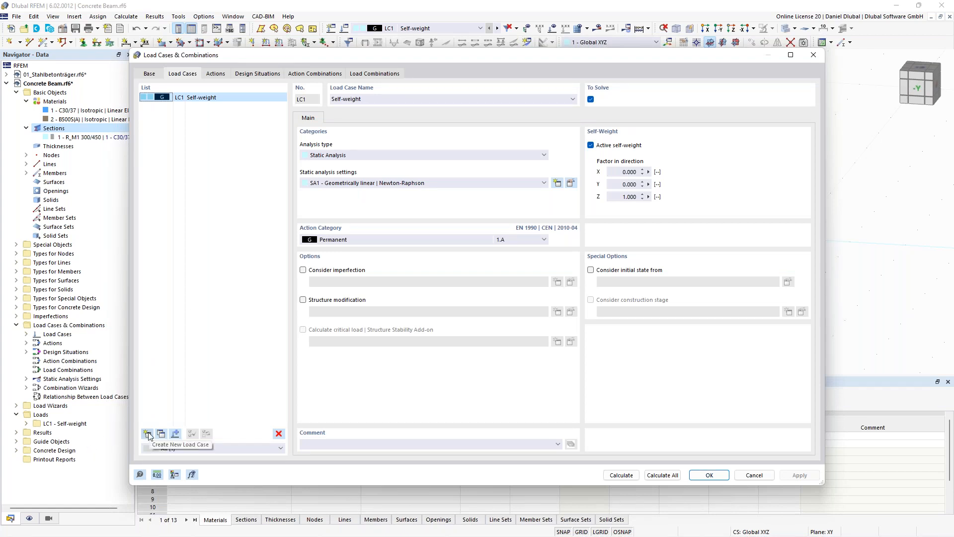
pyautogui.moveTo(410, 60); pyautogui.dragTo(414, 284)
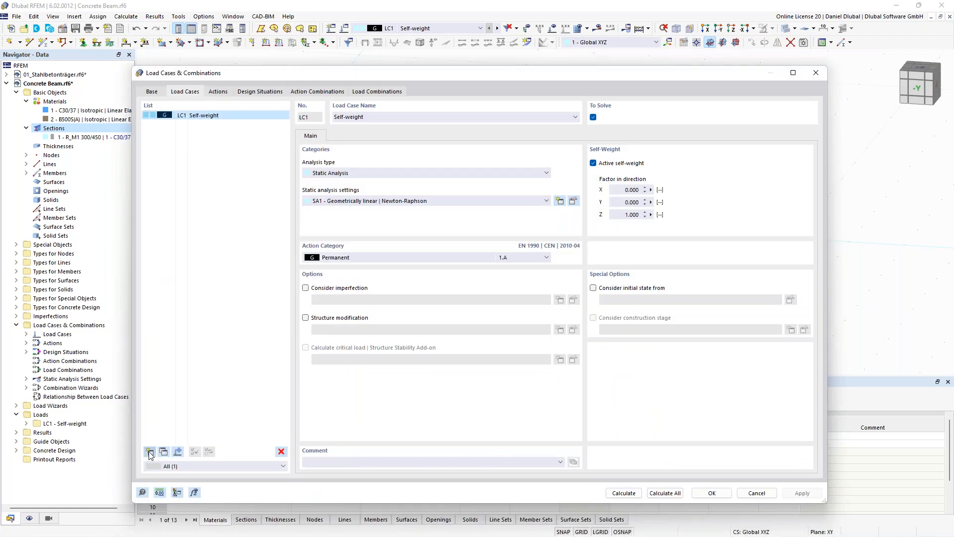
pyautogui.click(149, 451)
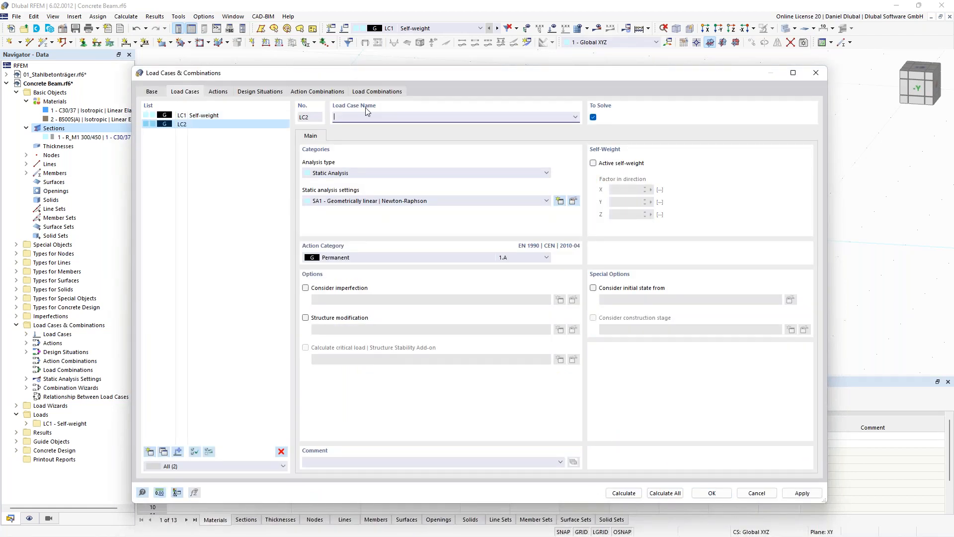
pyautogui.write('Imposed Load')
pyautogui.click(400, 258)
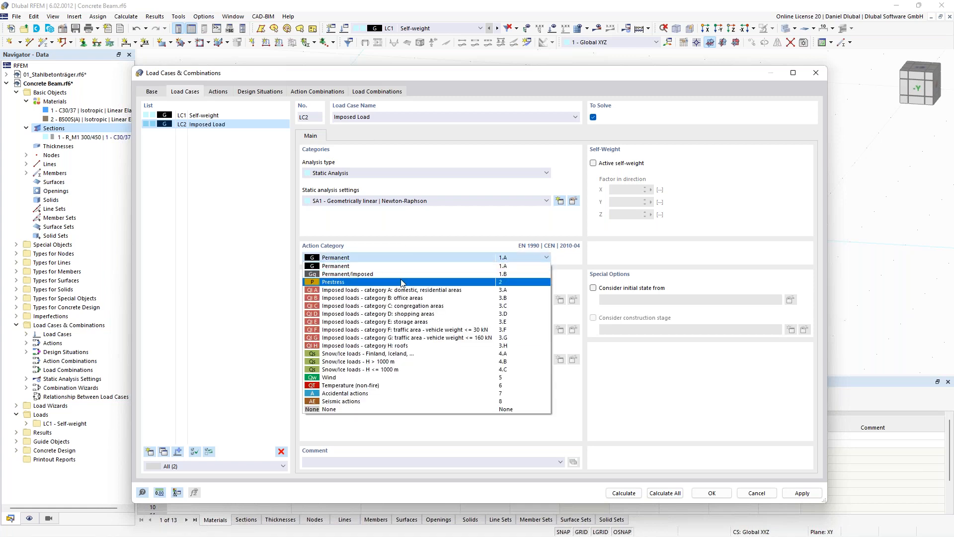
pyautogui.click(400, 290)
pyautogui.click(390, 117)
pyautogui.write('- Field 1')
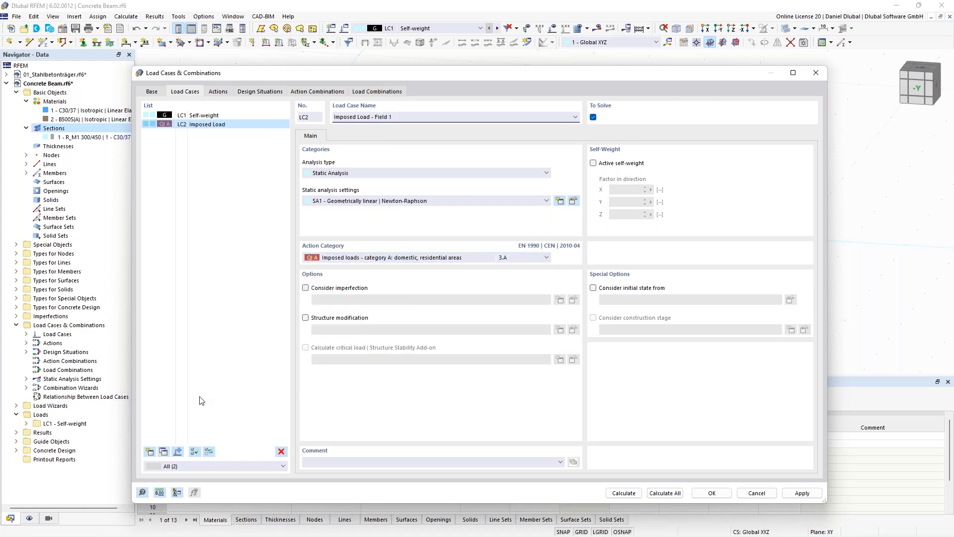
# Copy load case LC2 as LC3, name the copy "Imposed Load - Field 2", and accept the load cases.
pyautogui.click(163, 451)
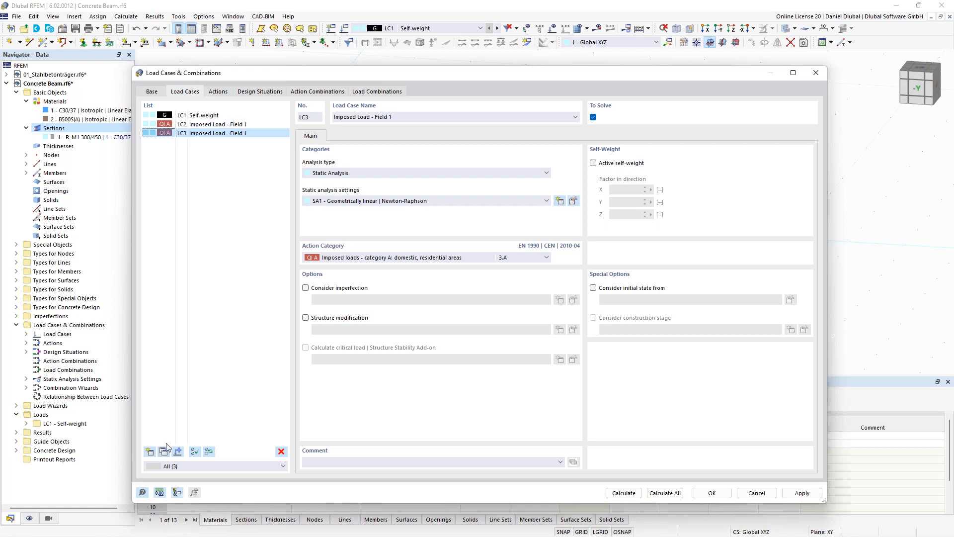
pyautogui.click(400, 117)
pyautogui.press('BackSpace')
pyautogui.write('2')
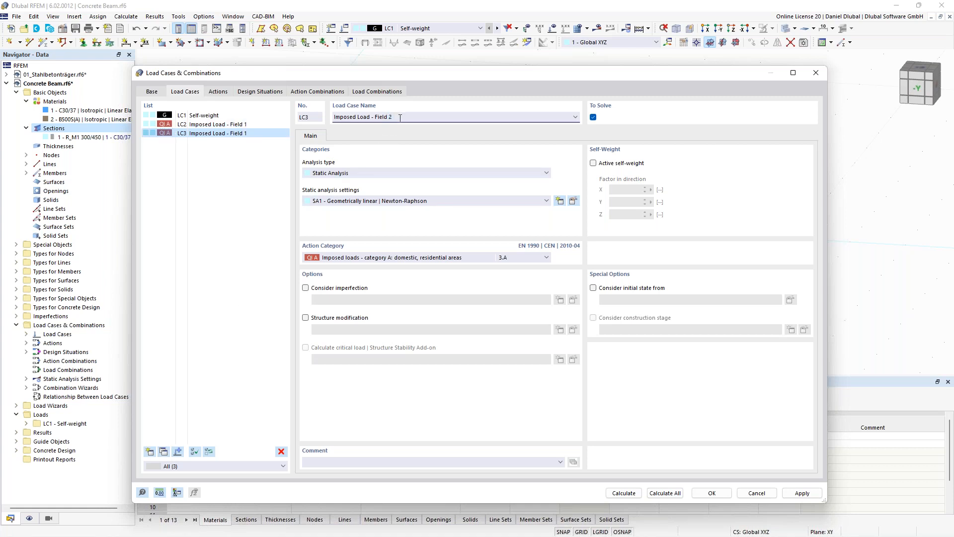
pyautogui.click(208, 115)
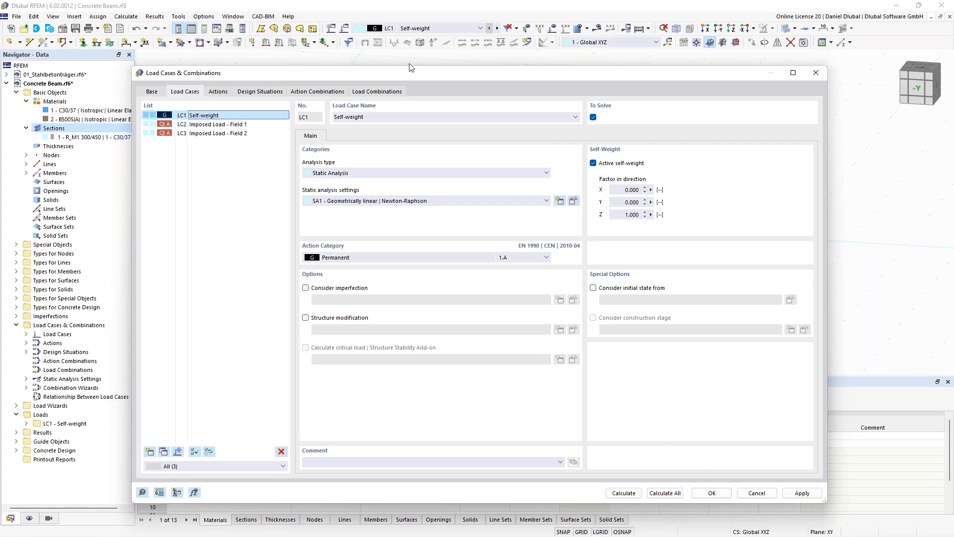
pyautogui.click(712, 493)
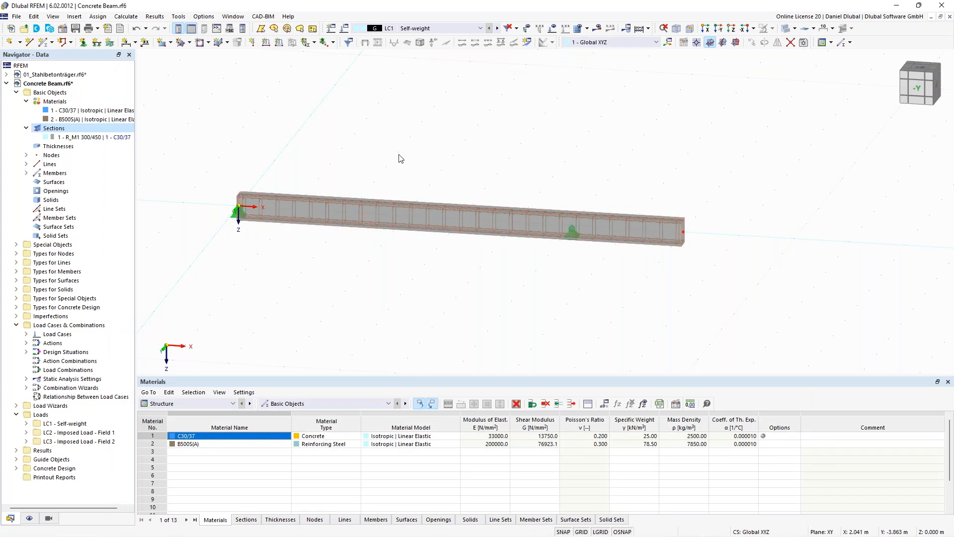
# Add a uniform 10 kN/m member force in global Z to the whole beam in load case LC1 - Self-weight.
pyautogui.scroll(-1, 421, 154)
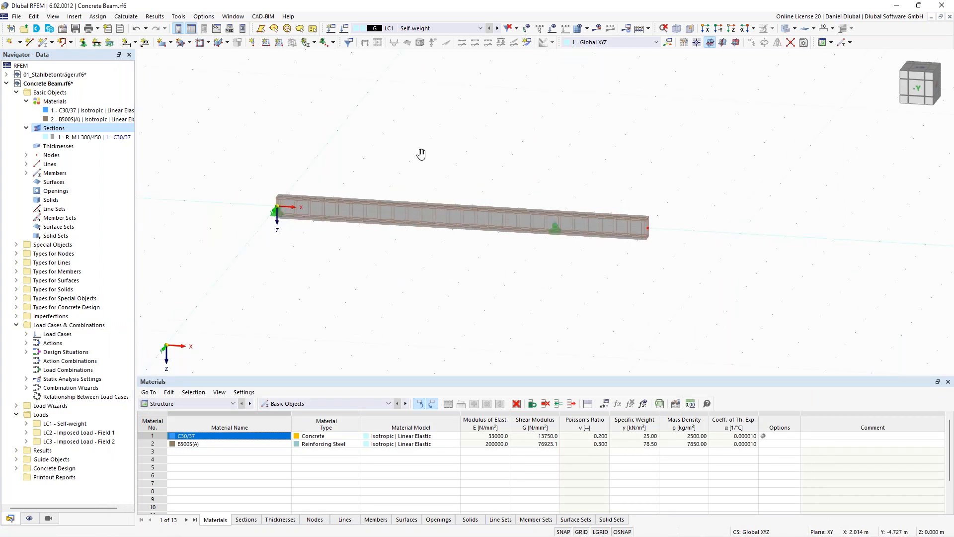
pyautogui.moveTo(421, 154); pyautogui.dragTo(452, 147, button='middle')
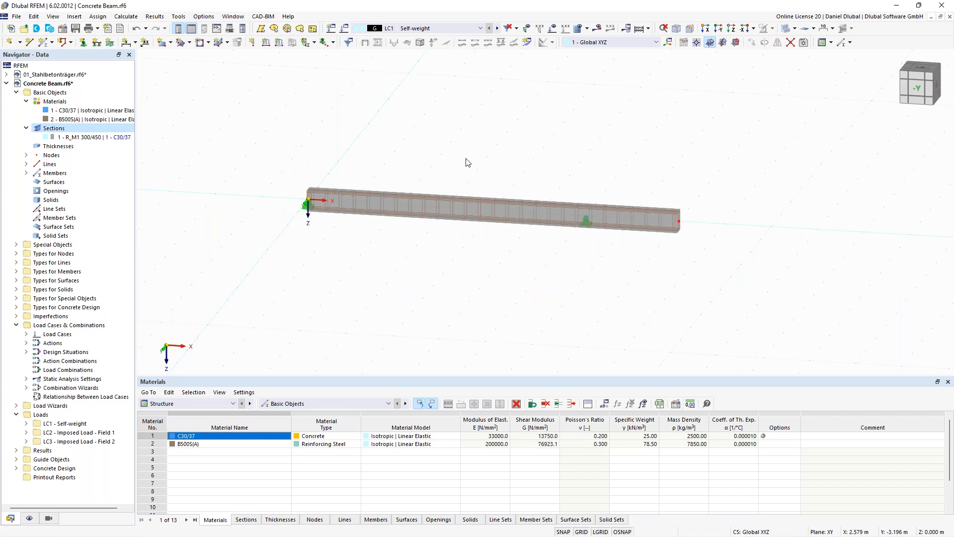
pyautogui.click(279, 43)
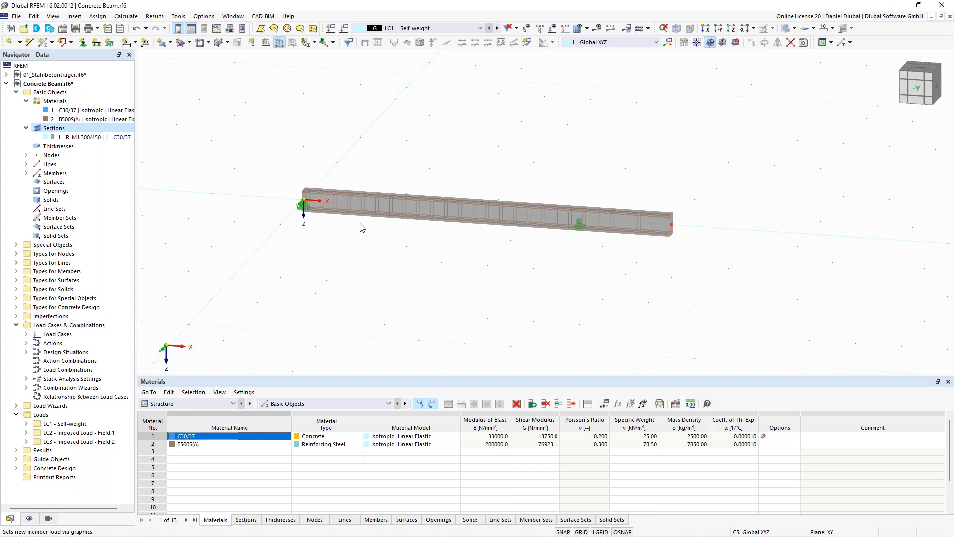
pyautogui.click(369, 145)
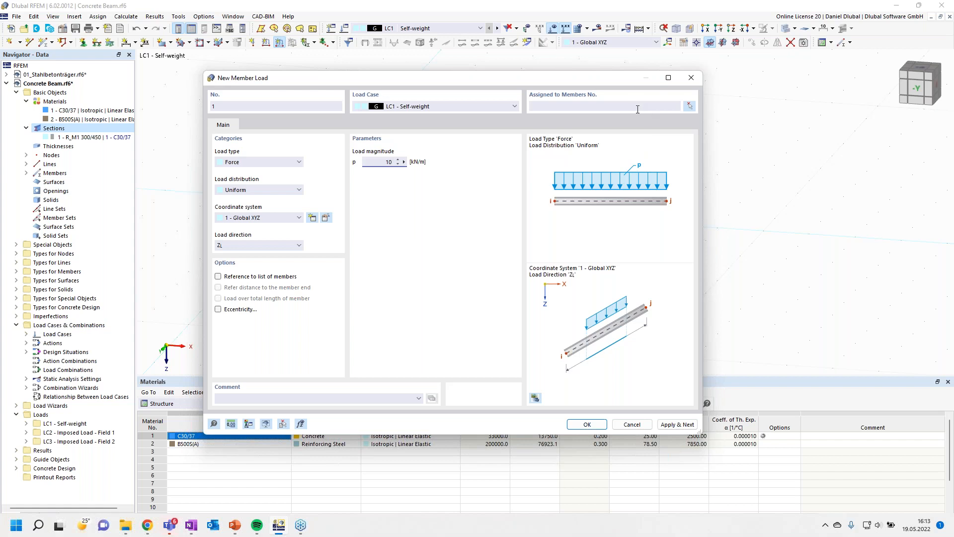
pyautogui.click(689, 106)
pyautogui.click(434, 199)
pyautogui.press('Return')
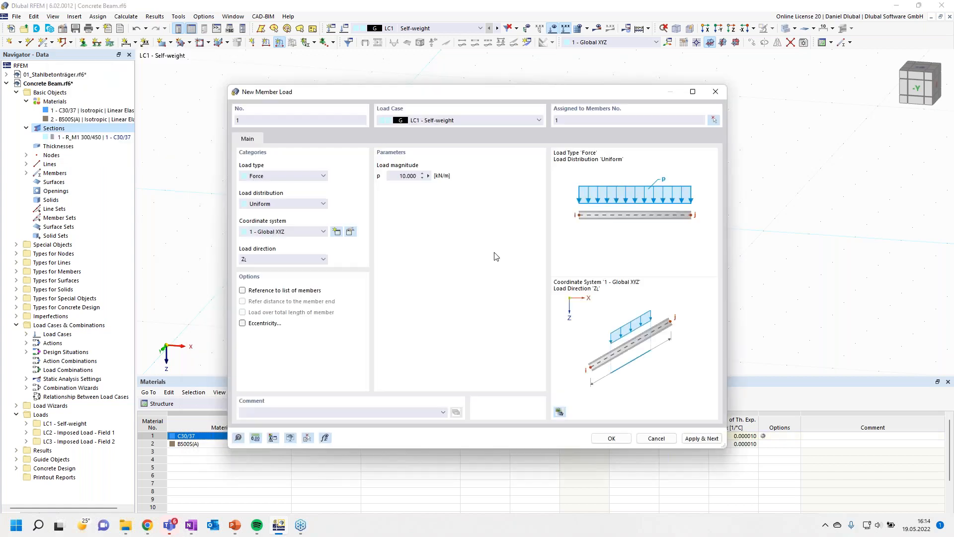
pyautogui.click(697, 441)
# Place the new member load in load case LC2 - Imposed Load - Field 1 and give it a trapezoidal distribution.
pyautogui.click(457, 121)
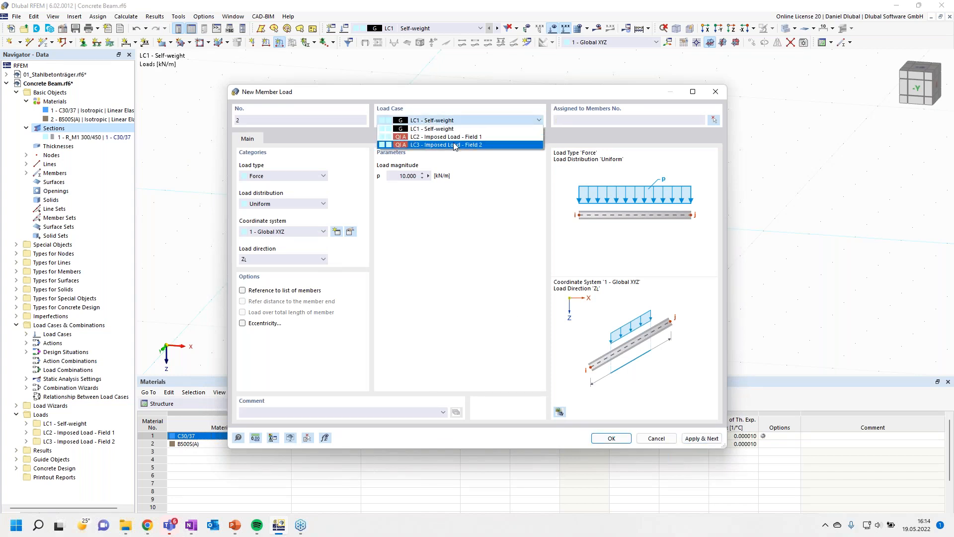
pyautogui.click(457, 139)
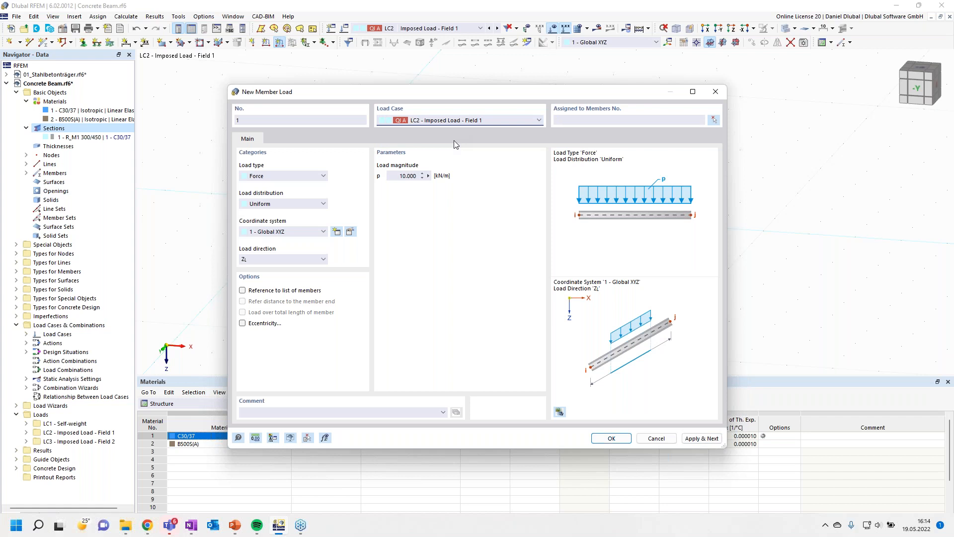
pyautogui.click(294, 203)
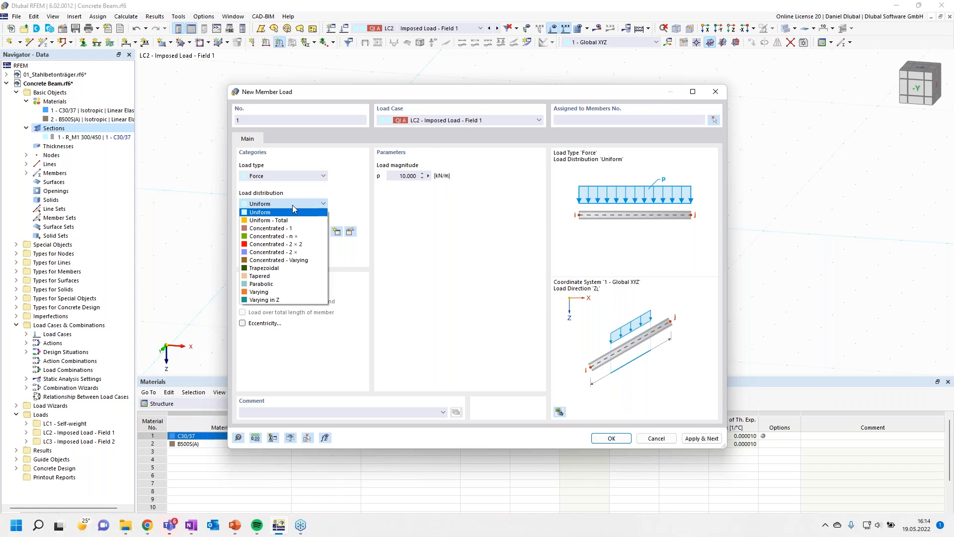
pyautogui.click(288, 268)
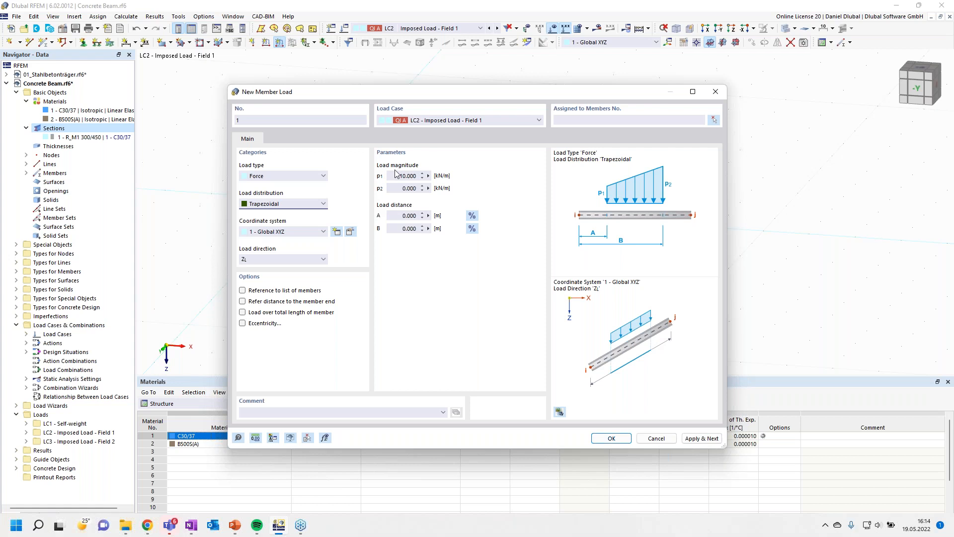
# Set both load magnitudes to 20 kN/m and distance B to 6 m, and apply the load to the beam.
pyautogui.click(397, 175)
pyautogui.write('20')
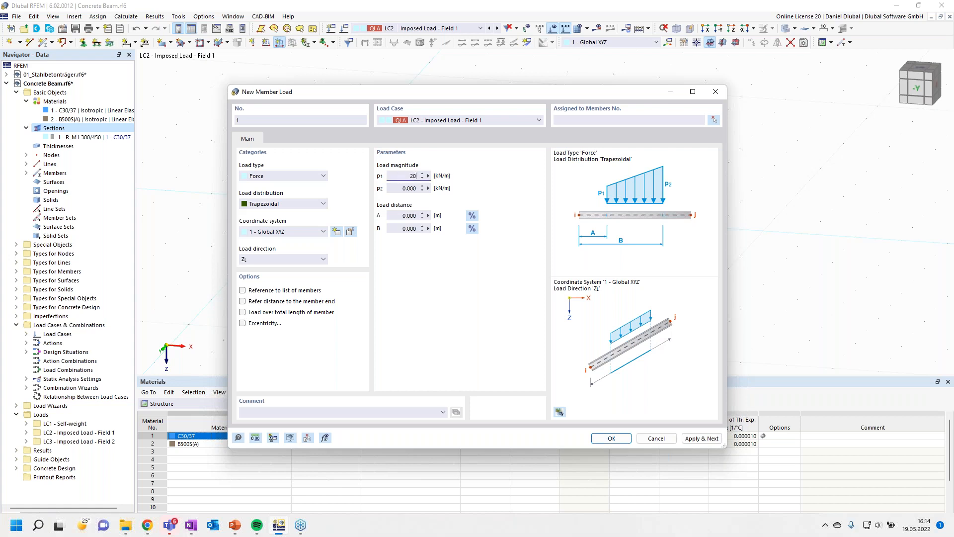
pyautogui.press('Tab')
pyautogui.write('20')
pyautogui.click(400, 230)
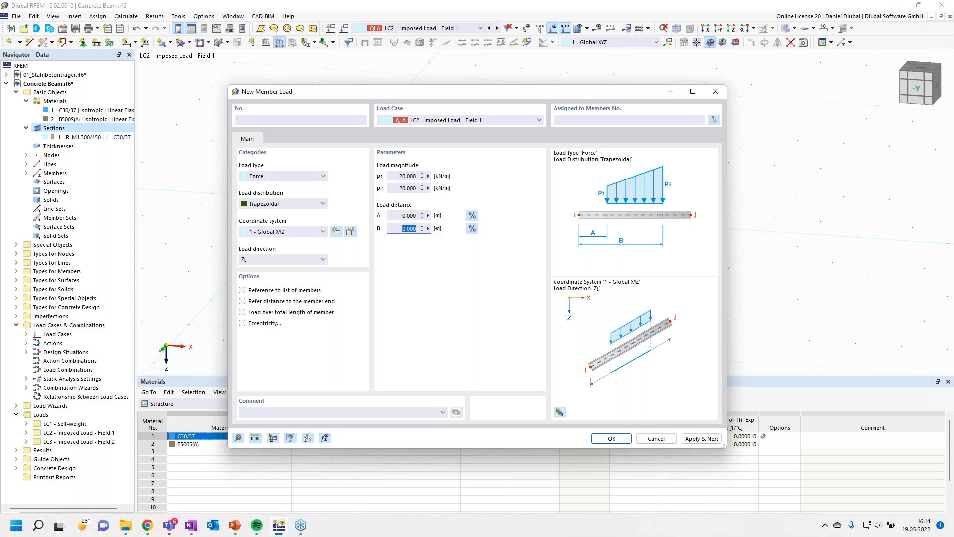
pyautogui.write('6')
pyautogui.click(714, 120)
pyautogui.click(566, 204)
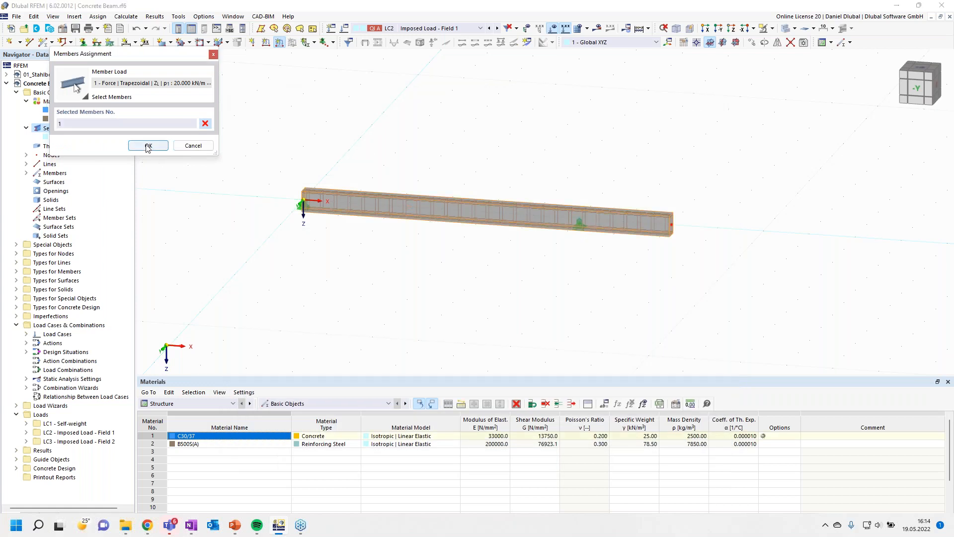
pyautogui.click(142, 146)
pyautogui.click(701, 438)
# Create a 20 kN/m member load in LC3 from the intermediate support to the beam's free end, and check the LC2 and LC1 loads.
pyautogui.click(500, 119)
pyautogui.click(495, 137)
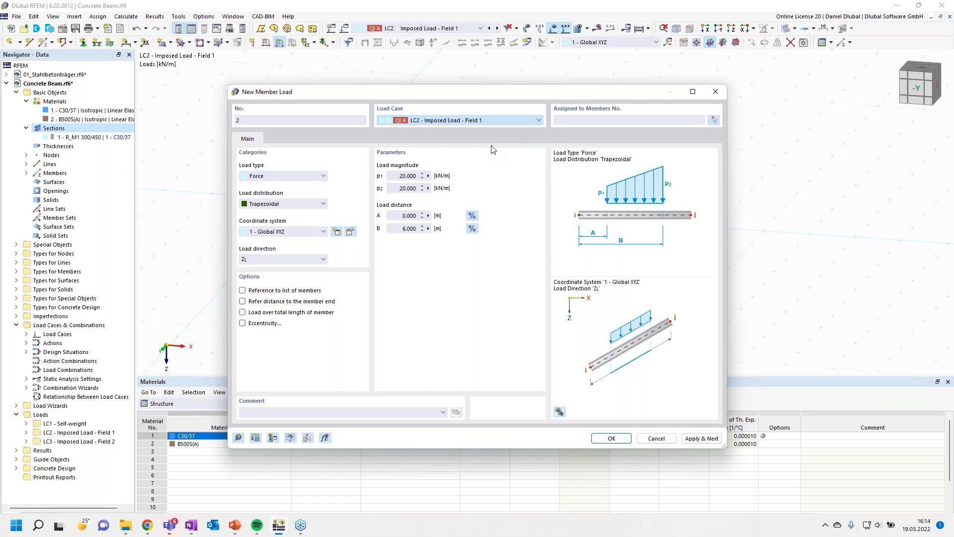
pyautogui.click(650, 437)
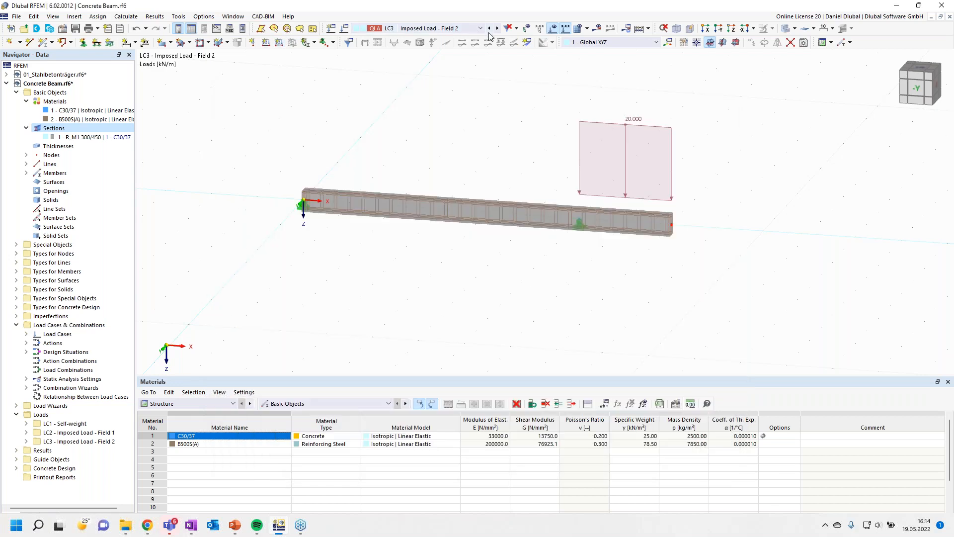
pyautogui.click(489, 29)
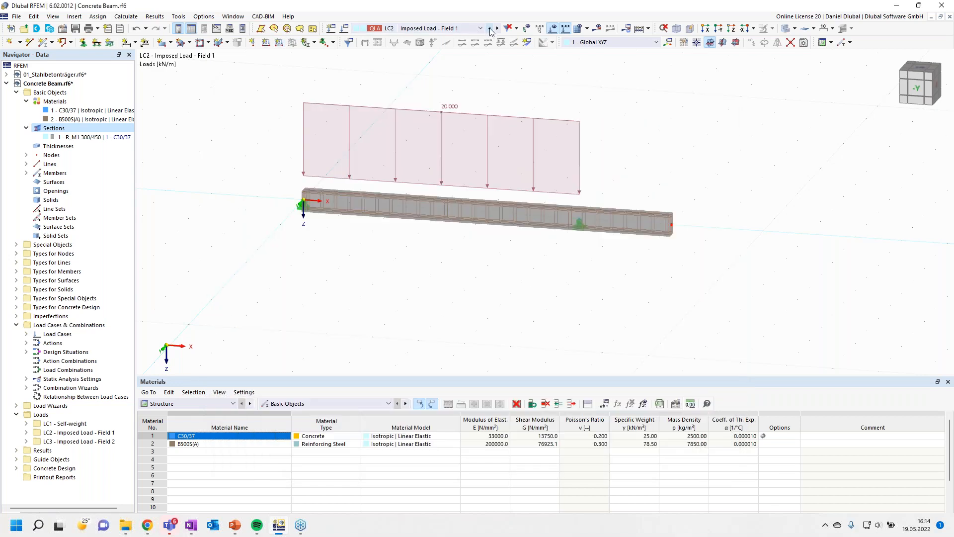
pyautogui.click(489, 28)
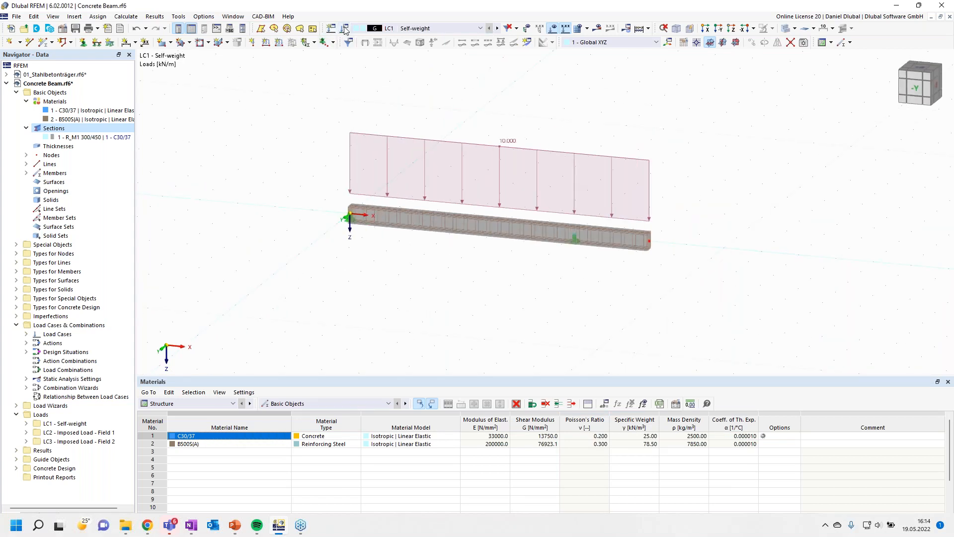
# Examine the combination standard, load cases, the Permanent and Imposed loads actions, and the design situations.
pyautogui.click(346, 29)
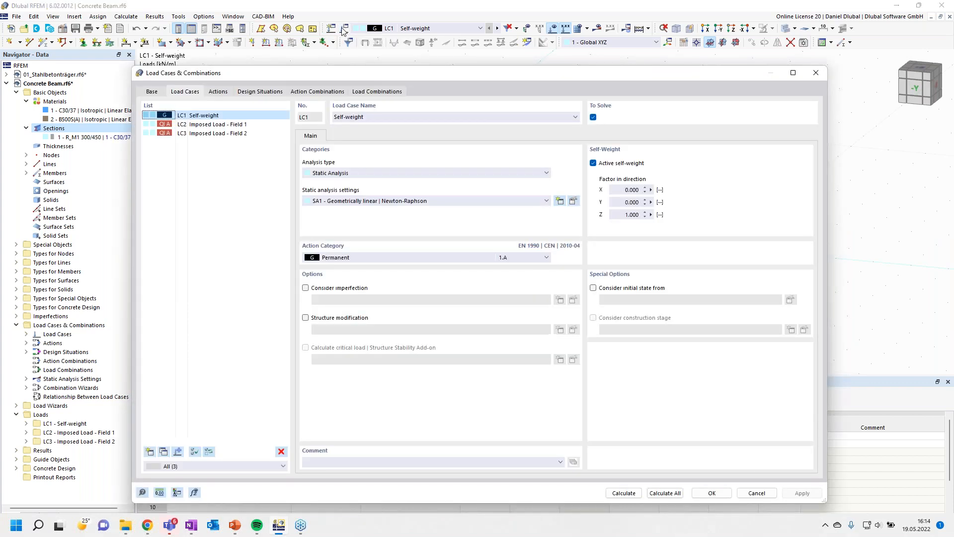
pyautogui.click(158, 95)
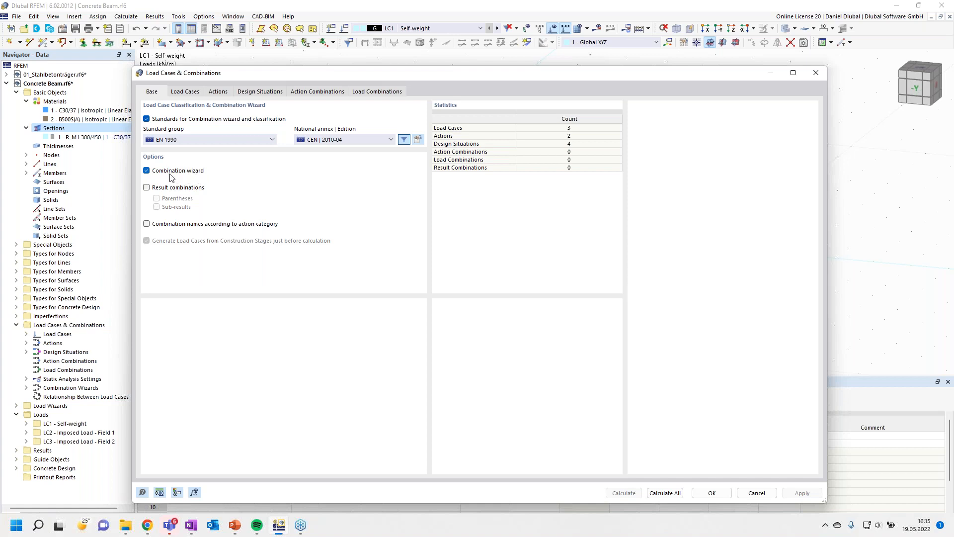
pyautogui.click(195, 93)
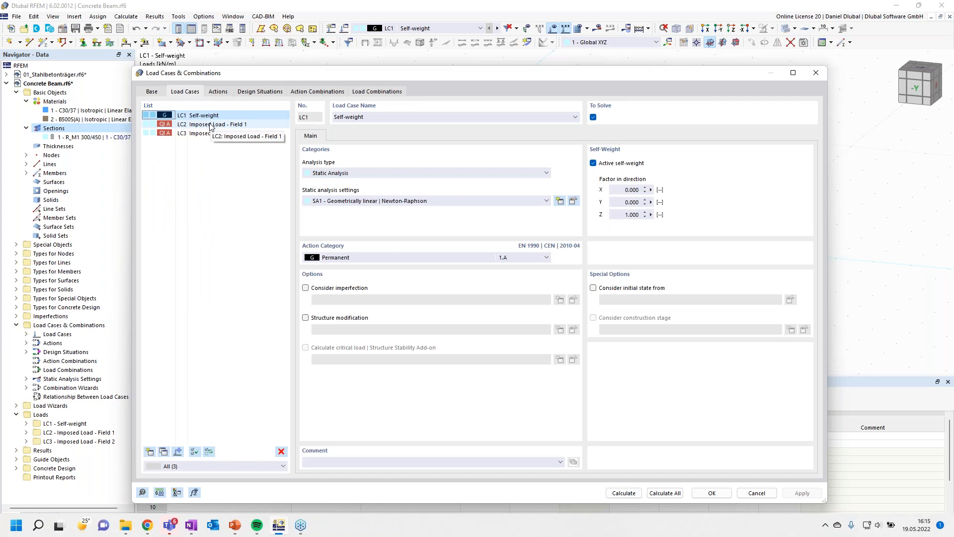
pyautogui.click(224, 94)
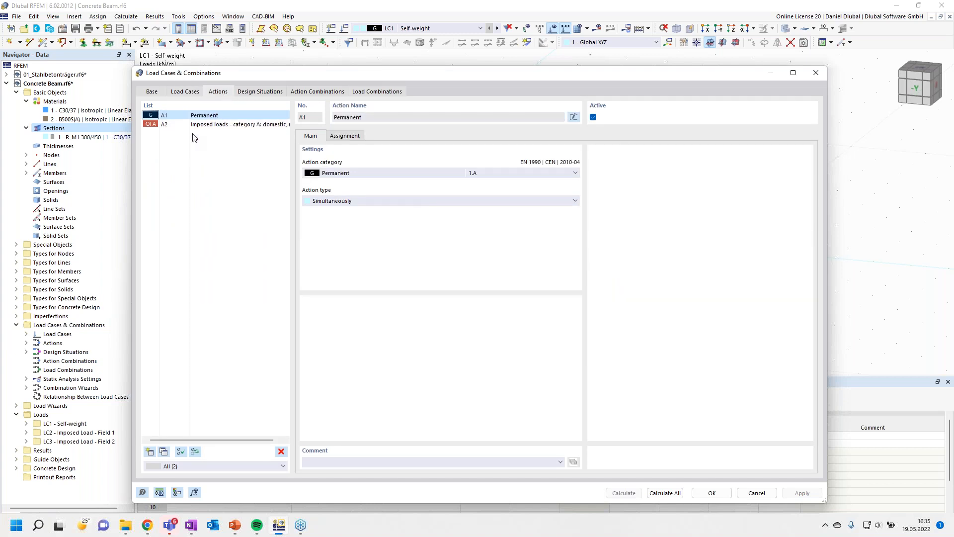
pyautogui.click(223, 126)
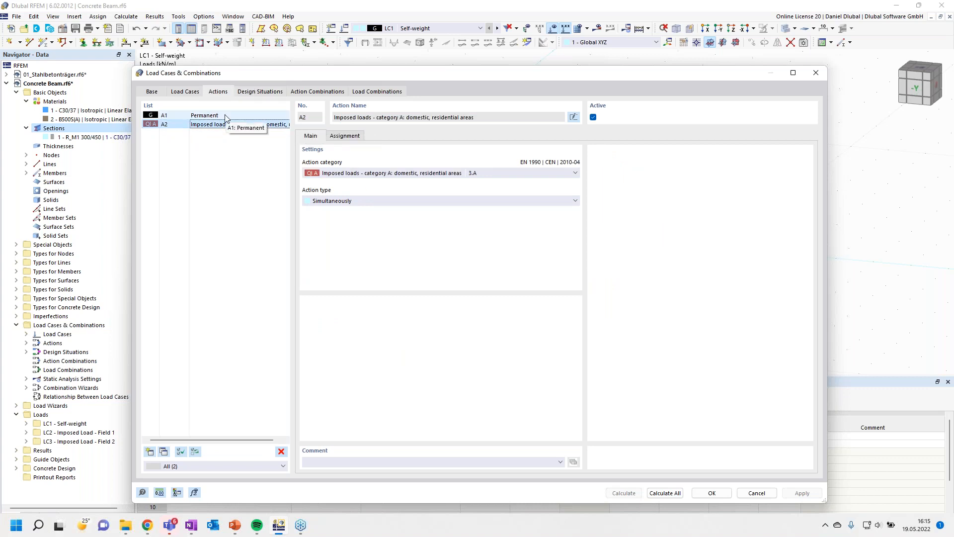
pyautogui.click(225, 117)
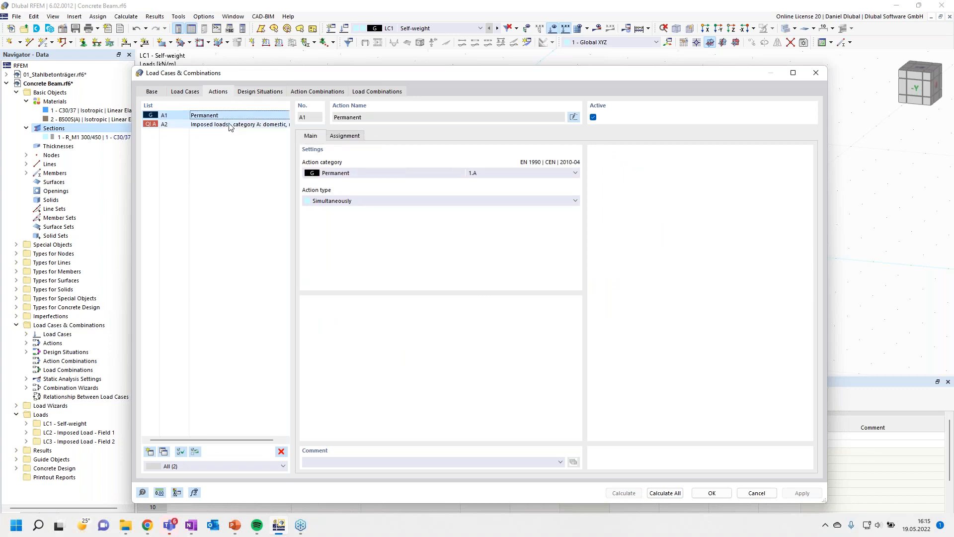
pyautogui.click(230, 125)
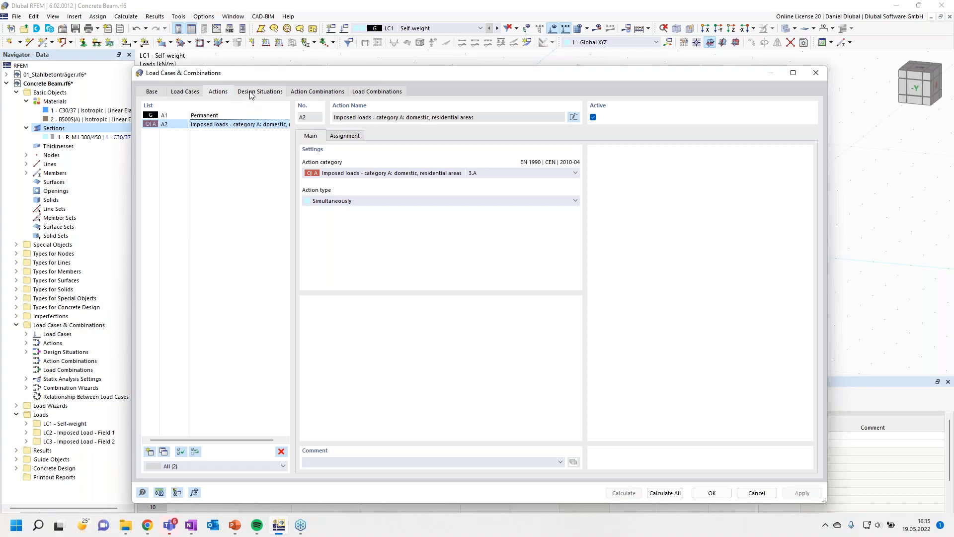
pyautogui.click(271, 93)
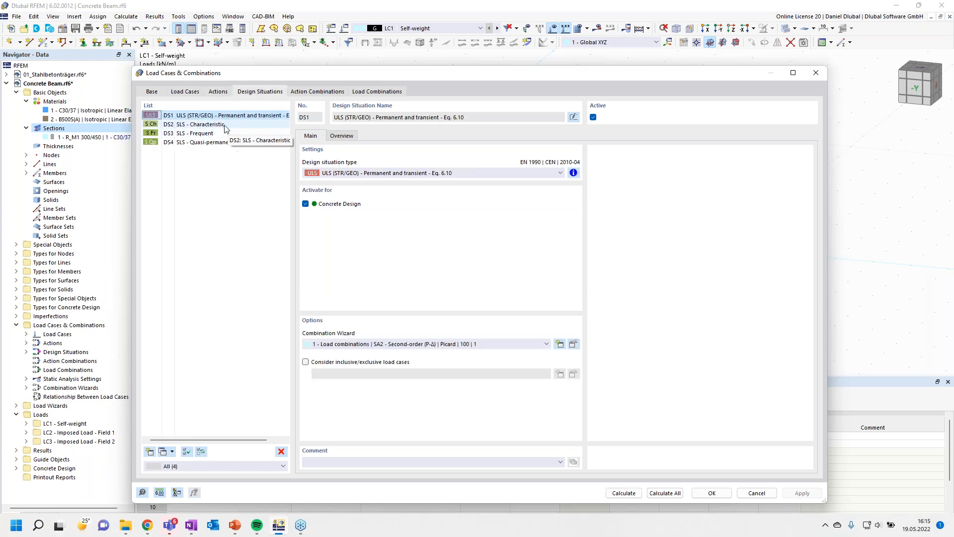
# Read the combination rule of the ULS design situation, and delete the SLS - Characteristic and SLS - Frequent design situations.
pyautogui.click(573, 173)
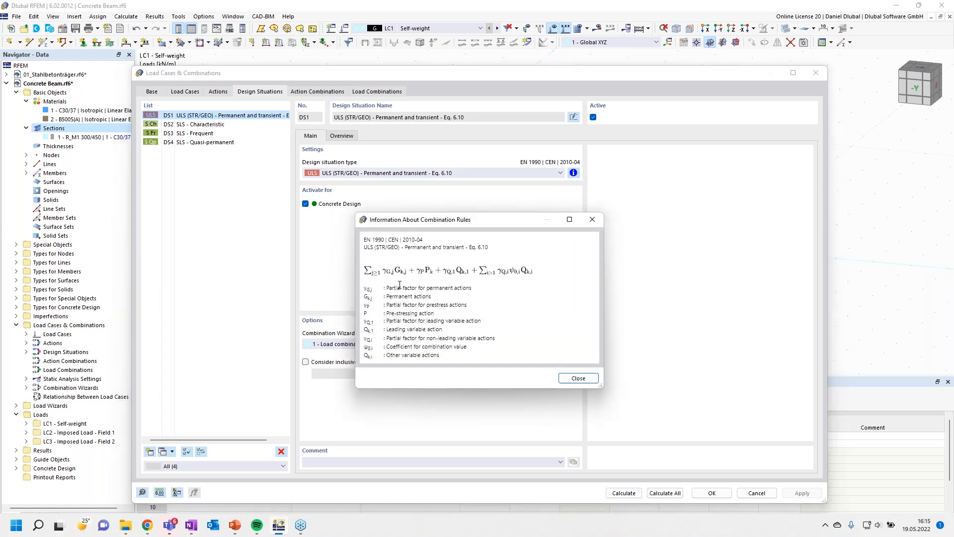
pyautogui.click(592, 219)
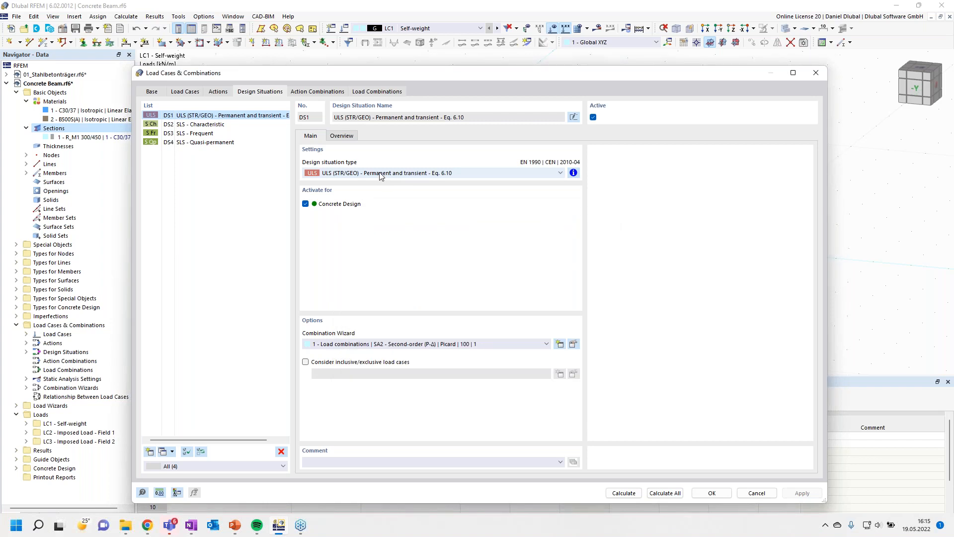
pyautogui.click(201, 124)
pyautogui.keyDown('ctrl'); pyautogui.click(204, 133); pyautogui.keyUp('ctrl')
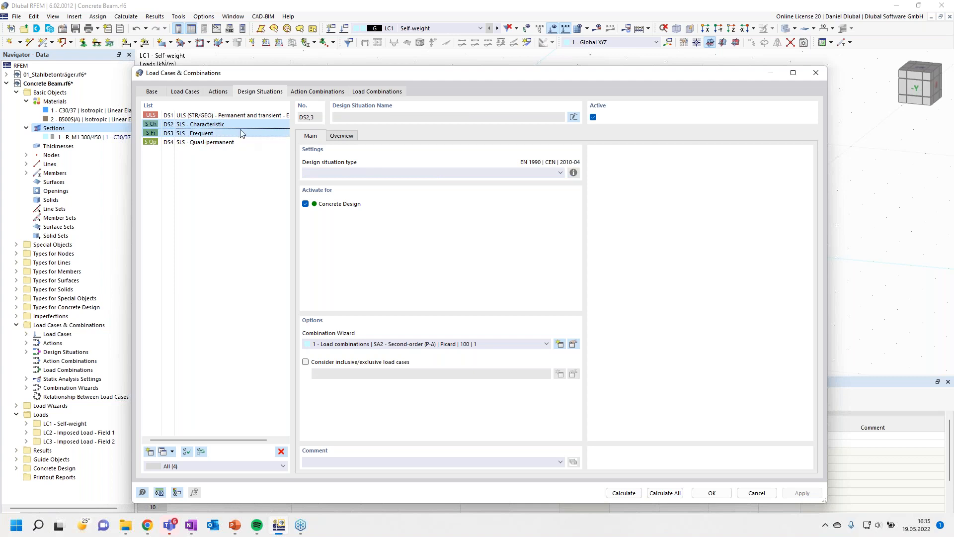
pyautogui.click(281, 451)
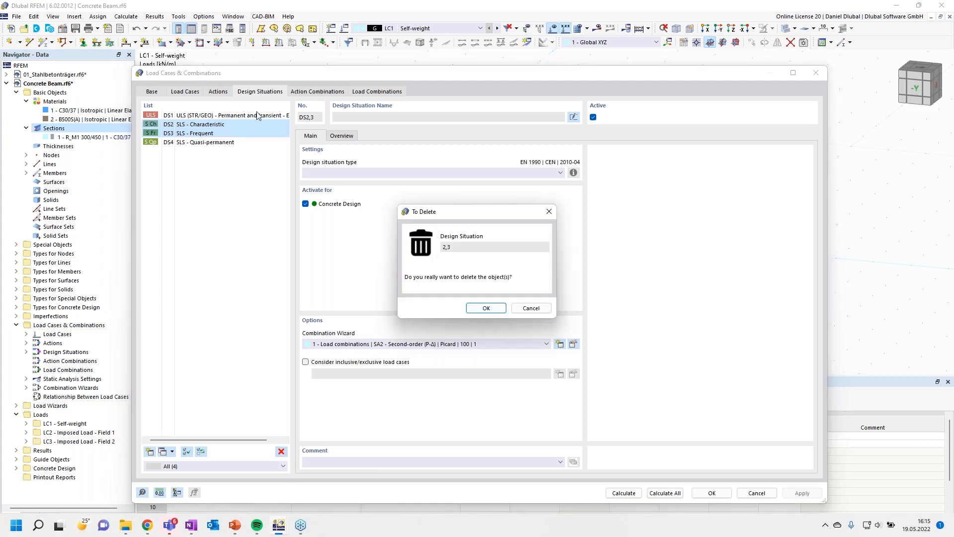
pyautogui.click(486, 307)
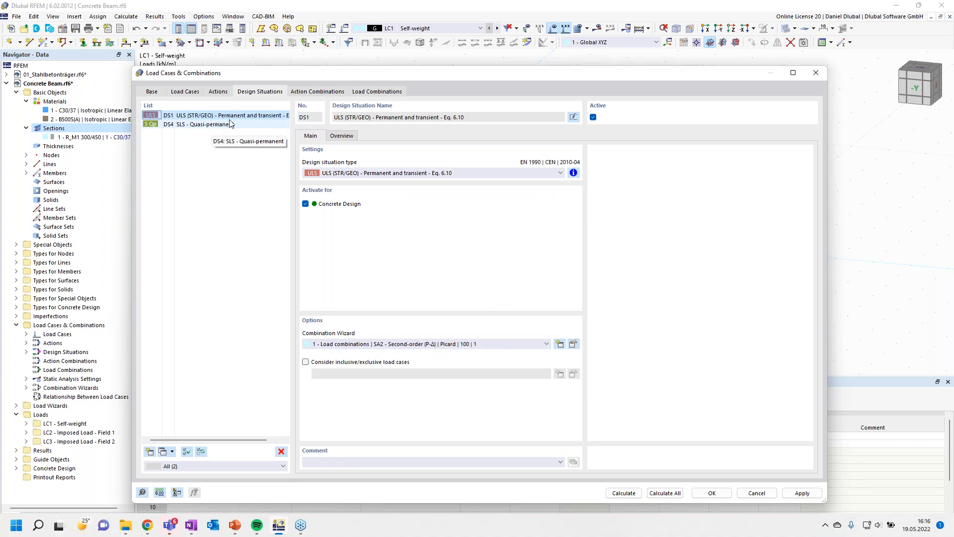
# Review the generated action combinations and load combinations, and accept the load case and combination settings.
pyautogui.click(308, 92)
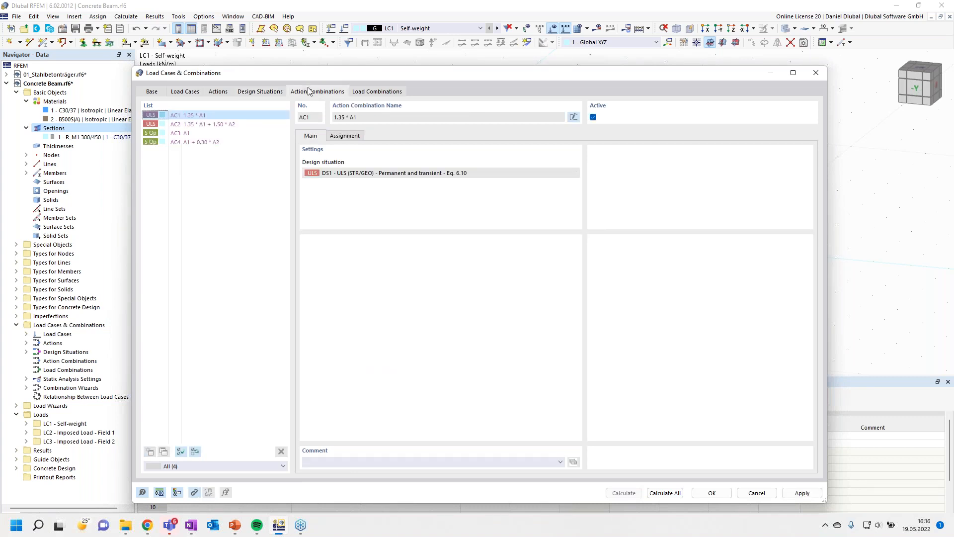
pyautogui.click(237, 123)
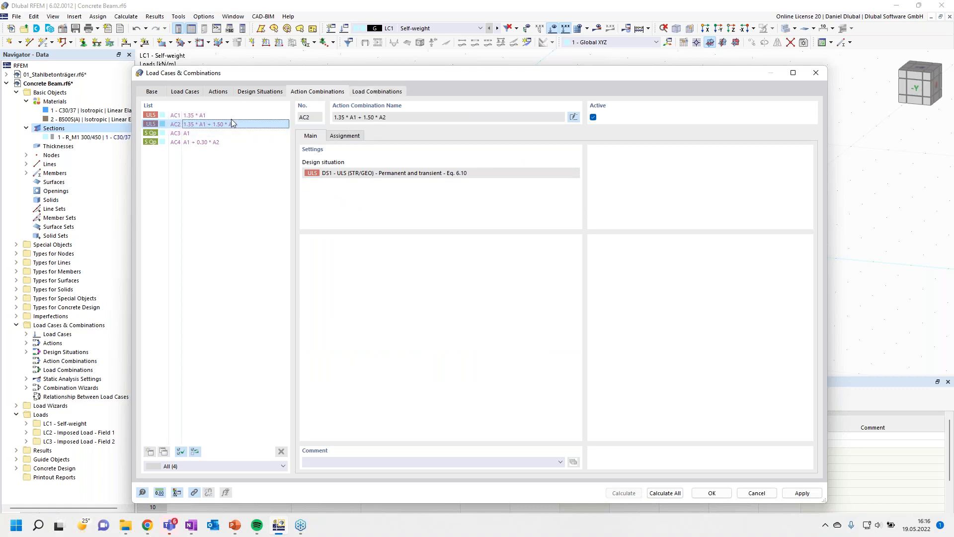
pyautogui.moveTo(231, 124); pyautogui.dragTo(199, 143)
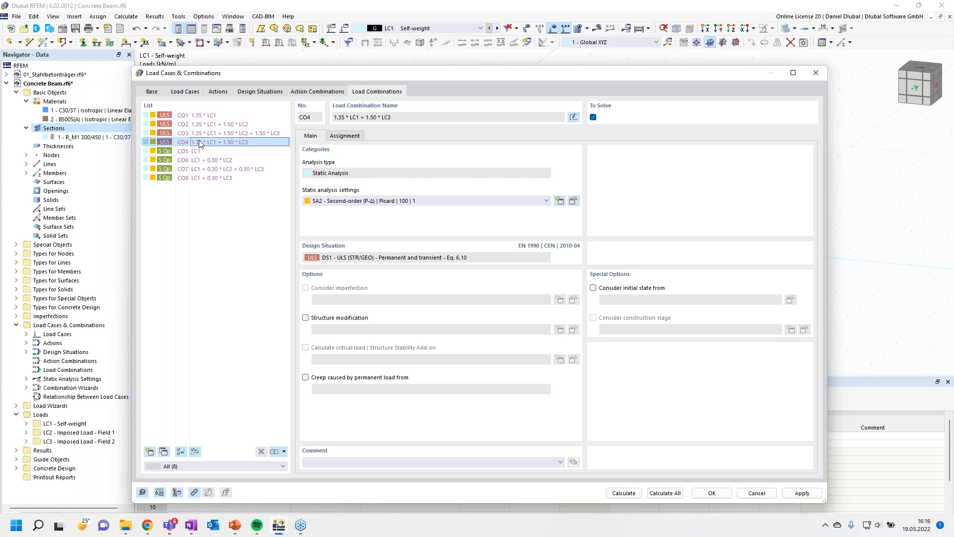
pyautogui.click(715, 493)
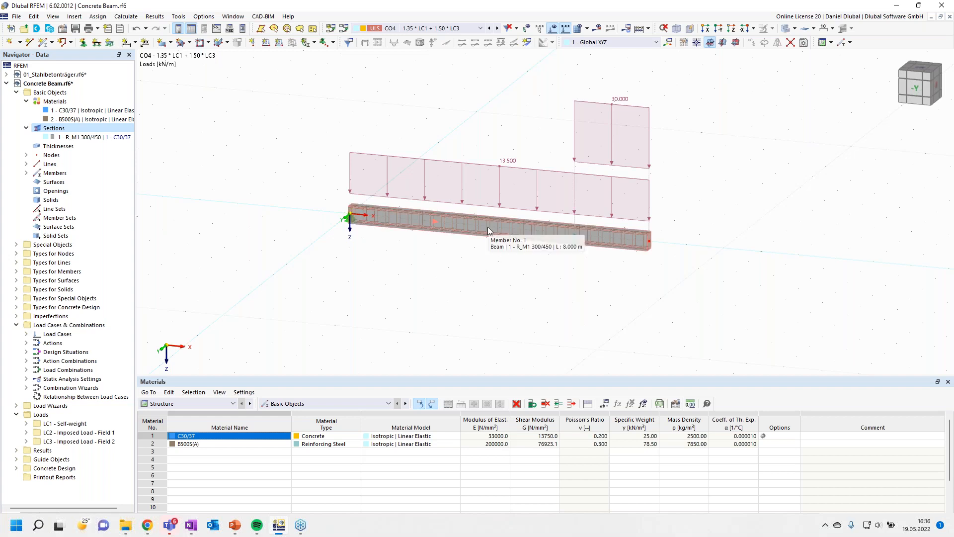
# Open the beam member for editing, and switch its concrete design properties off and back on.
pyautogui.doubleClick(487, 230)
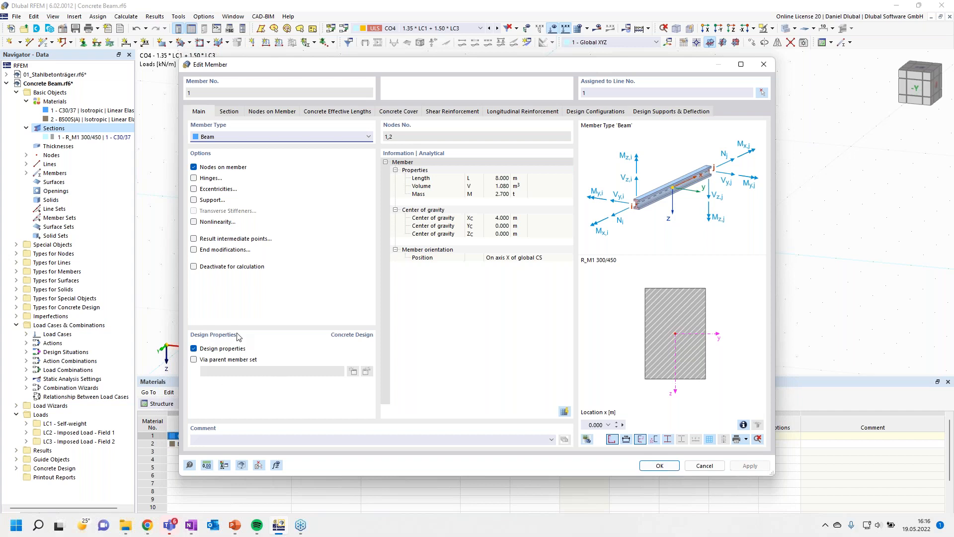
pyautogui.click(194, 349)
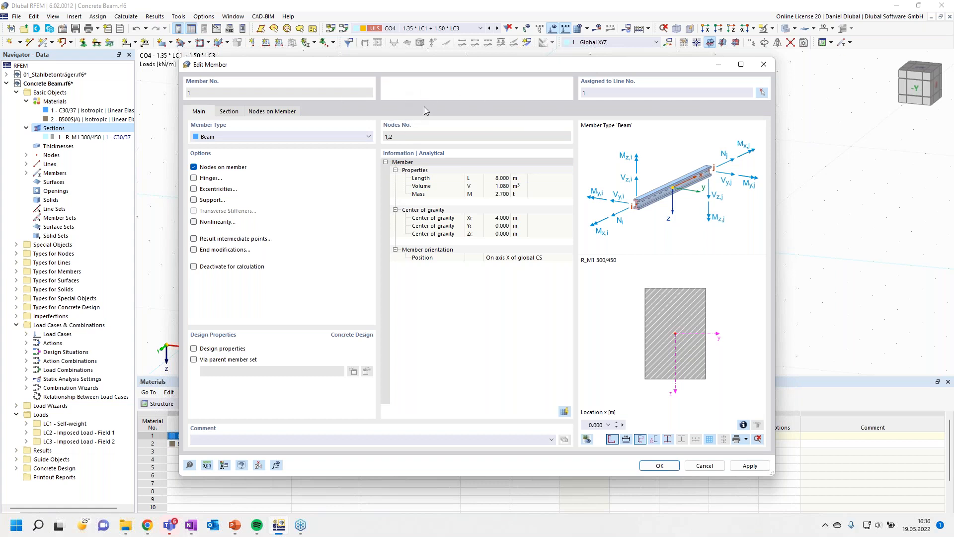
pyautogui.click(194, 348)
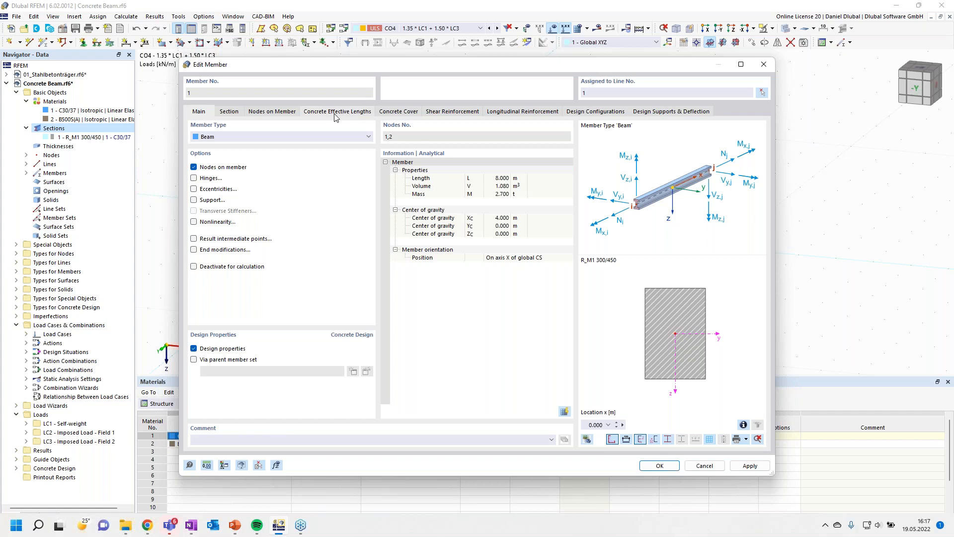
pyautogui.moveTo(401, 67); pyautogui.dragTo(403, 93)
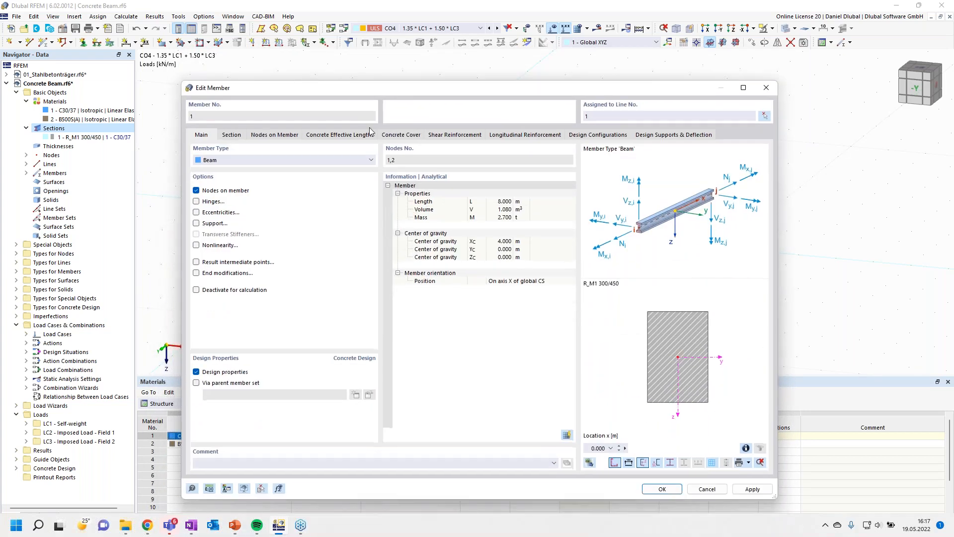
# Open the durability settings for the beam's concrete cover and keep carbonation-induced corrosion at XC1 - Dry or permanently wet.
pyautogui.click(401, 135)
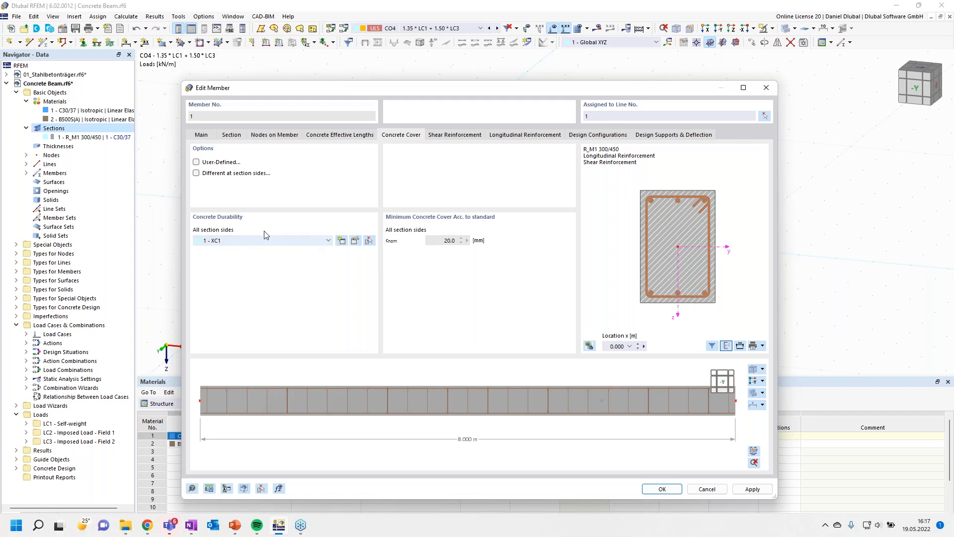
pyautogui.click(196, 162)
pyautogui.click(197, 163)
pyautogui.click(353, 244)
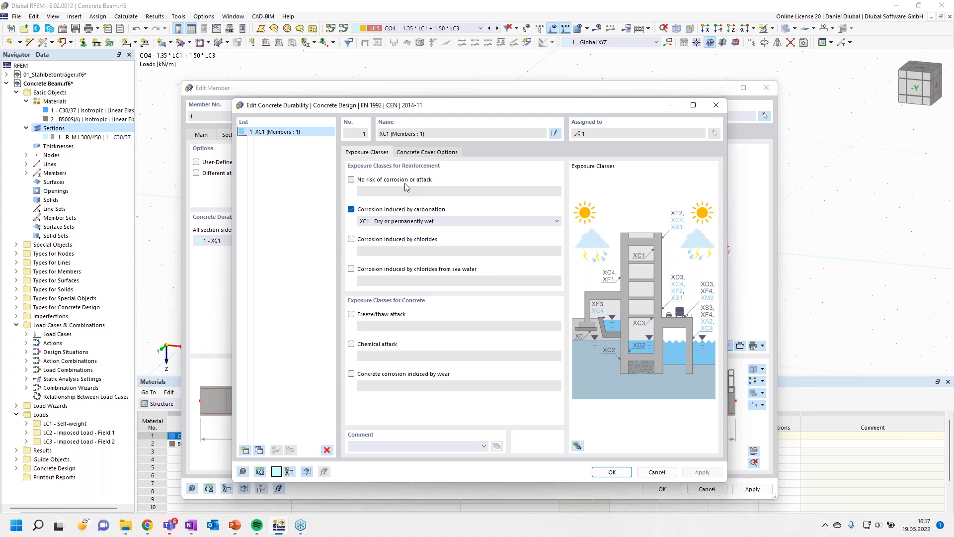
pyautogui.click(377, 223)
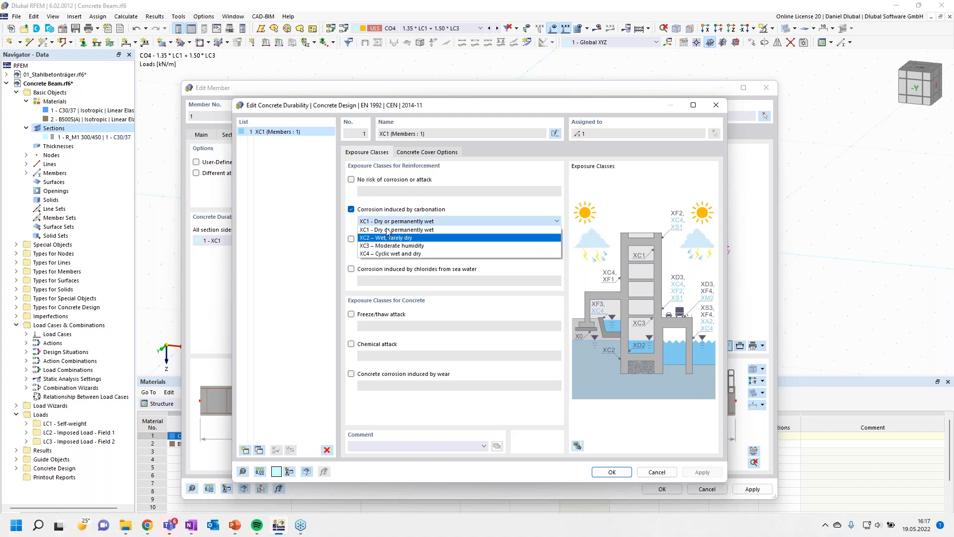
pyautogui.click(388, 230)
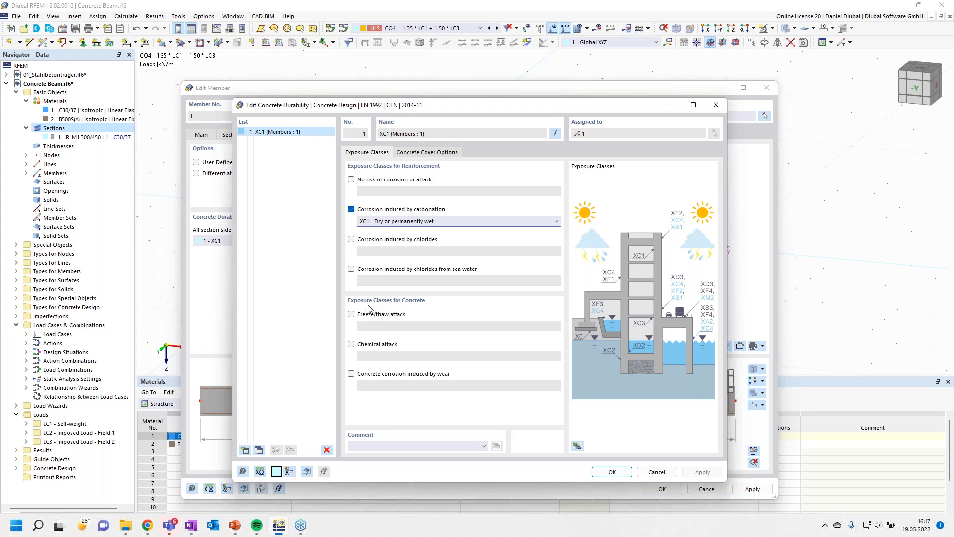
# Try the freeze/thaw attack exposure class XF3 - High water saturation, without de-icing agents, and deactivate it again.
pyautogui.click(351, 315)
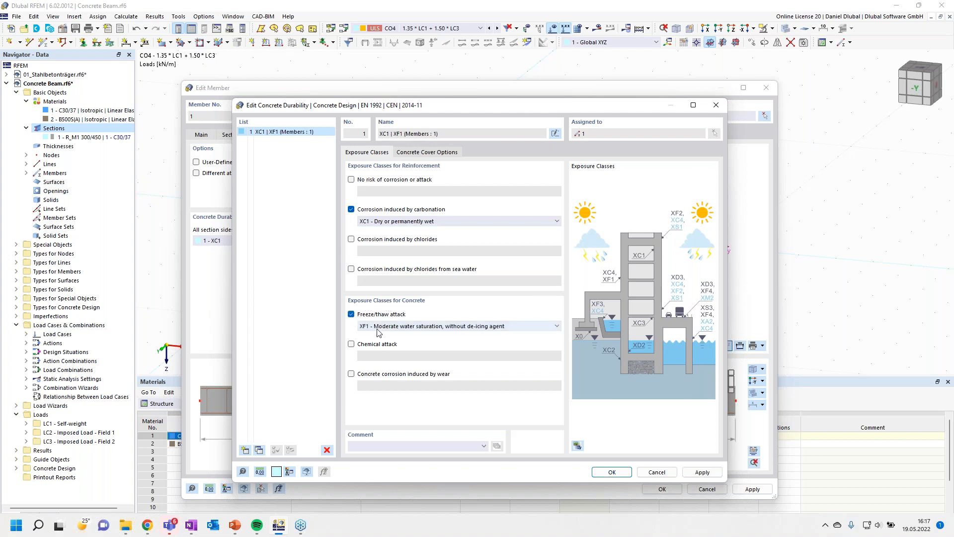
pyautogui.click(376, 329)
pyautogui.click(386, 350)
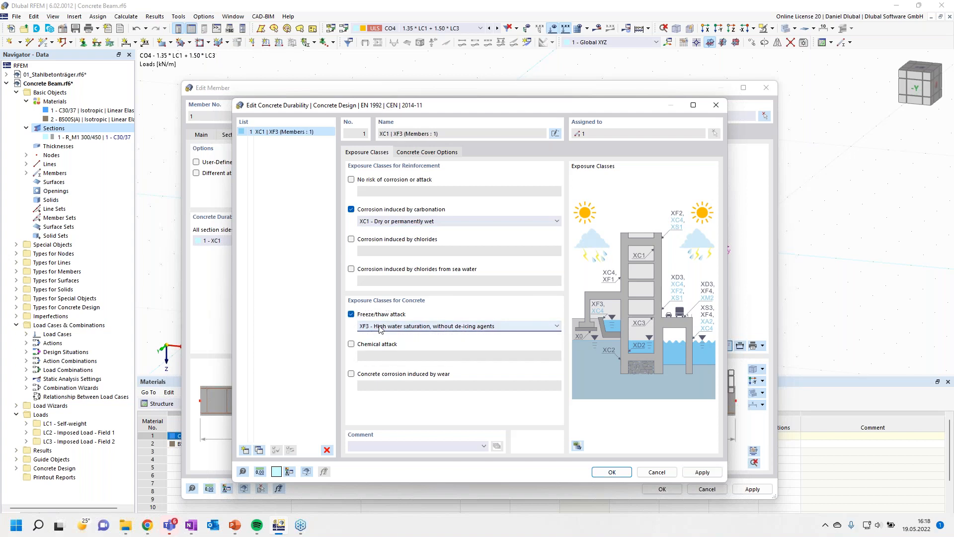
pyautogui.click(351, 314)
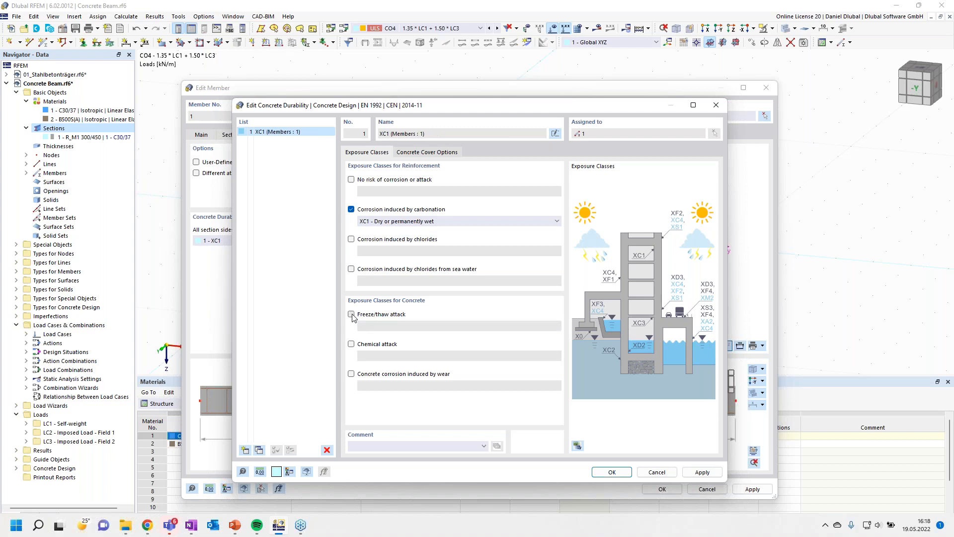
# Accept the concrete durability definition with exposure class XC1 for the beam.
pyautogui.moveTo(347, 106); pyautogui.dragTo(598, 130)
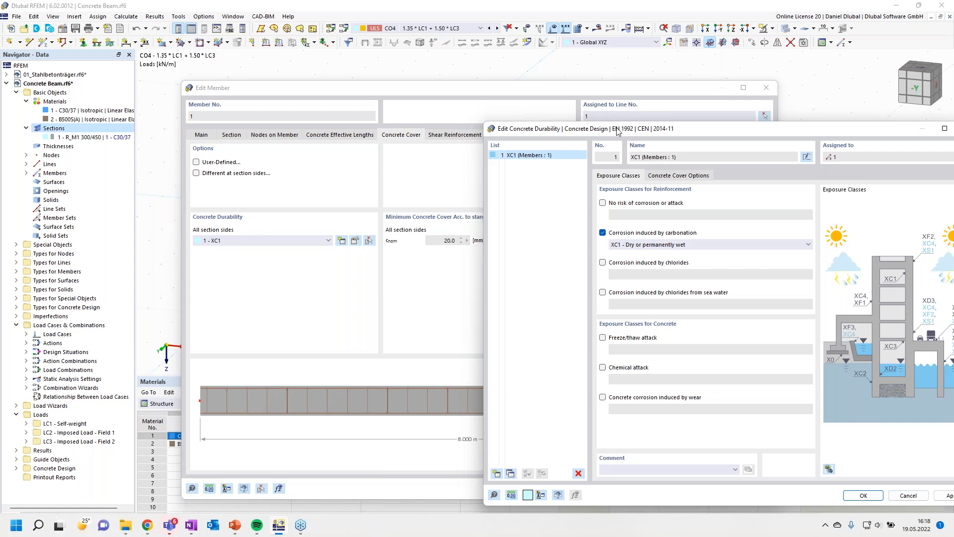
pyautogui.moveTo(617, 127); pyautogui.dragTo(351, 85)
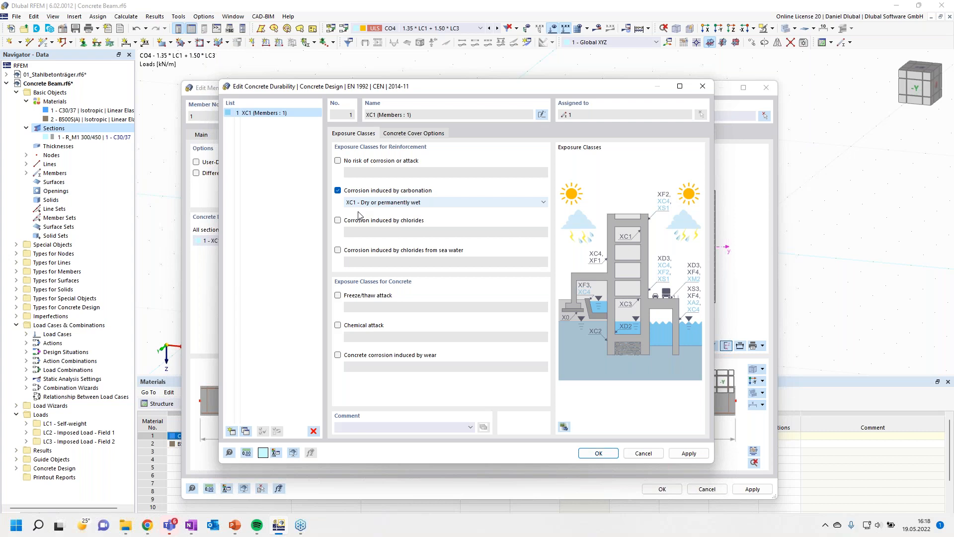
pyautogui.press('Return')
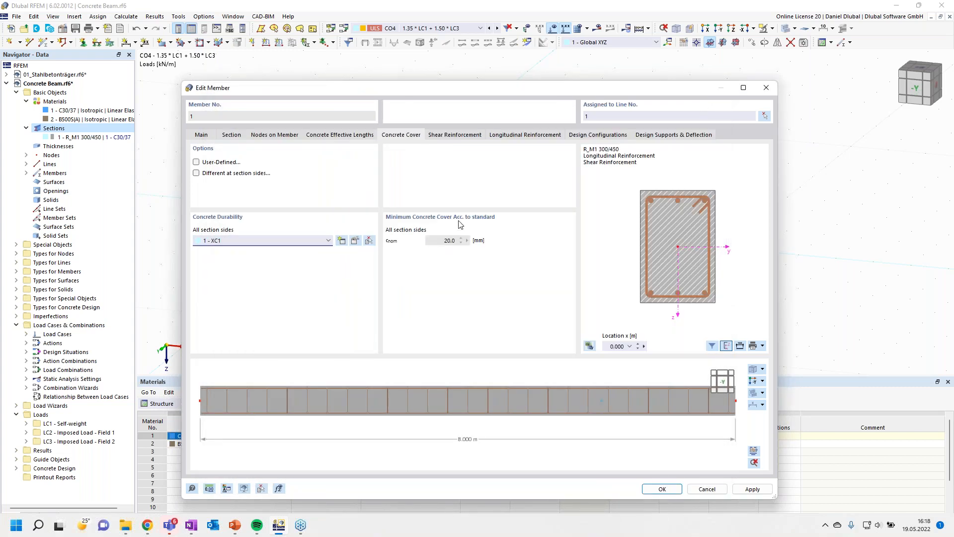
# Try a user-defined concrete cover and different covers at the section sides, switching each option off again.
pyautogui.moveTo(389, 89); pyautogui.dragTo(356, 61)
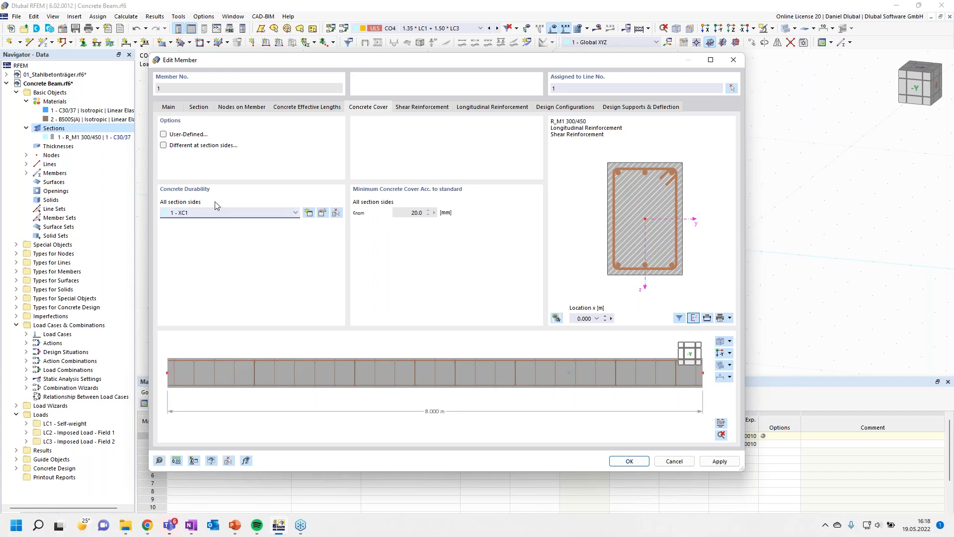
pyautogui.click(163, 134)
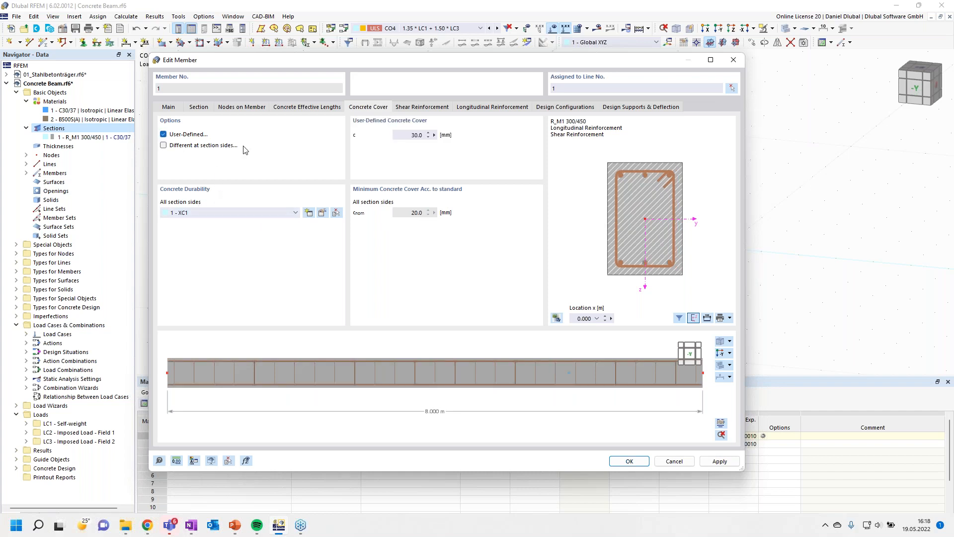
pyautogui.click(188, 135)
pyautogui.click(164, 145)
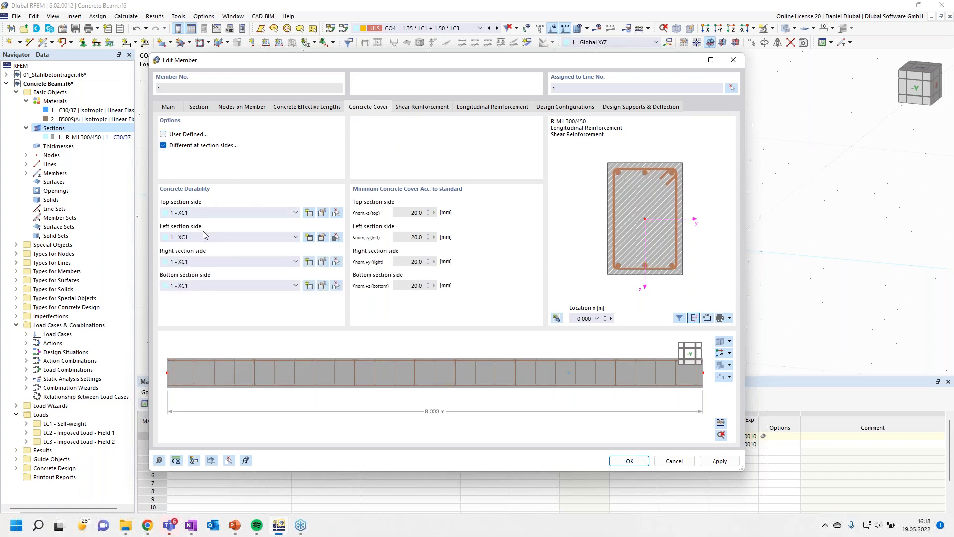
pyautogui.click(164, 146)
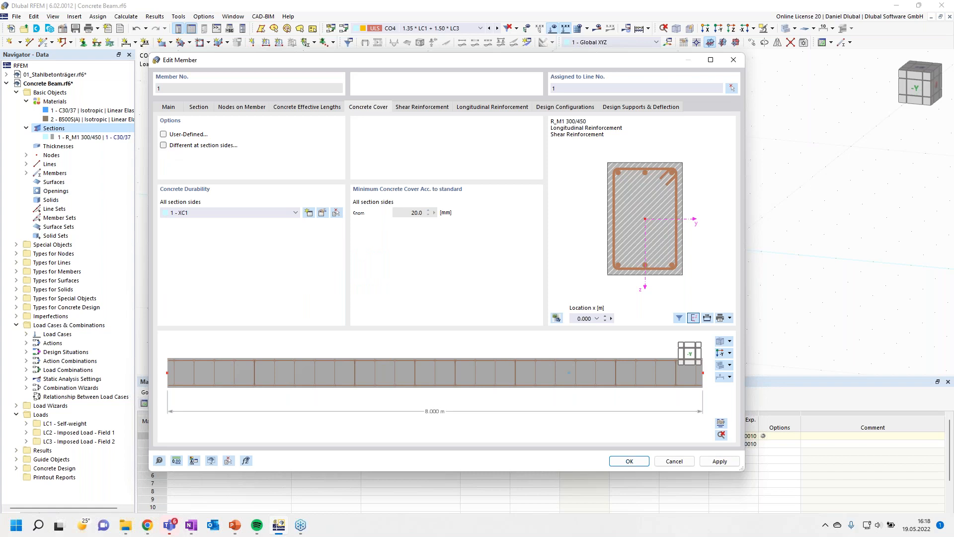
# Try stirrup types B | Two legged | Closed | Hook 90° and H | Four legged | Closed | Hook 135° for the beam's shear reinforcement.
pyautogui.click(441, 108)
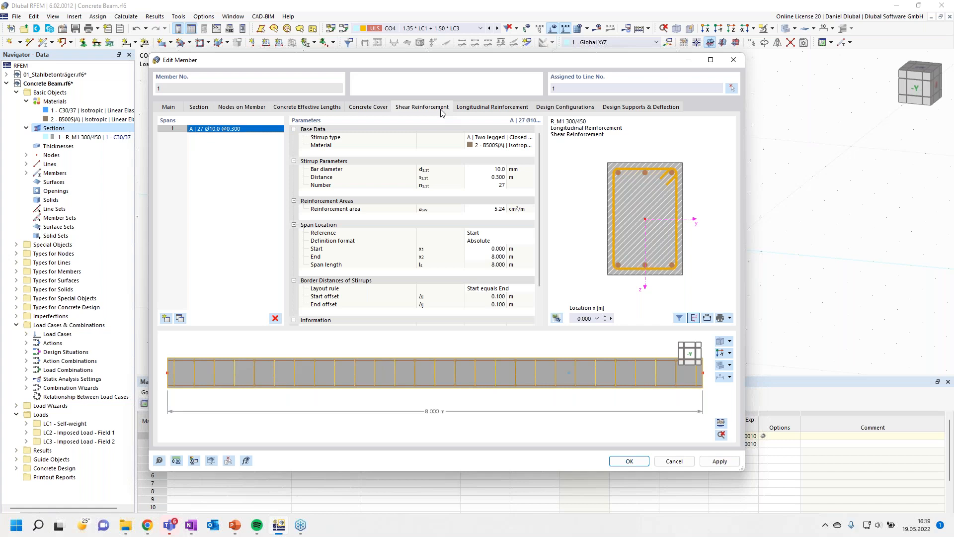
pyautogui.click(492, 137)
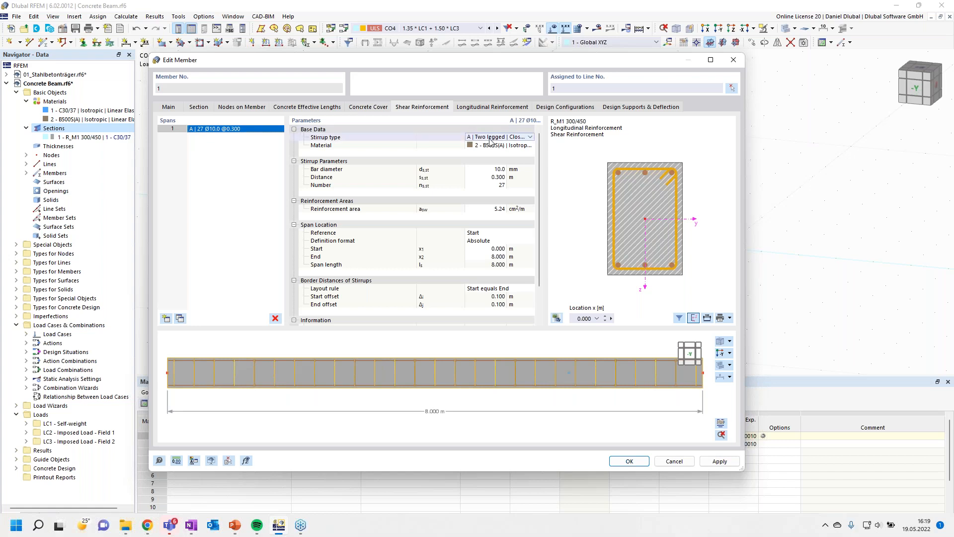
pyautogui.click(524, 140)
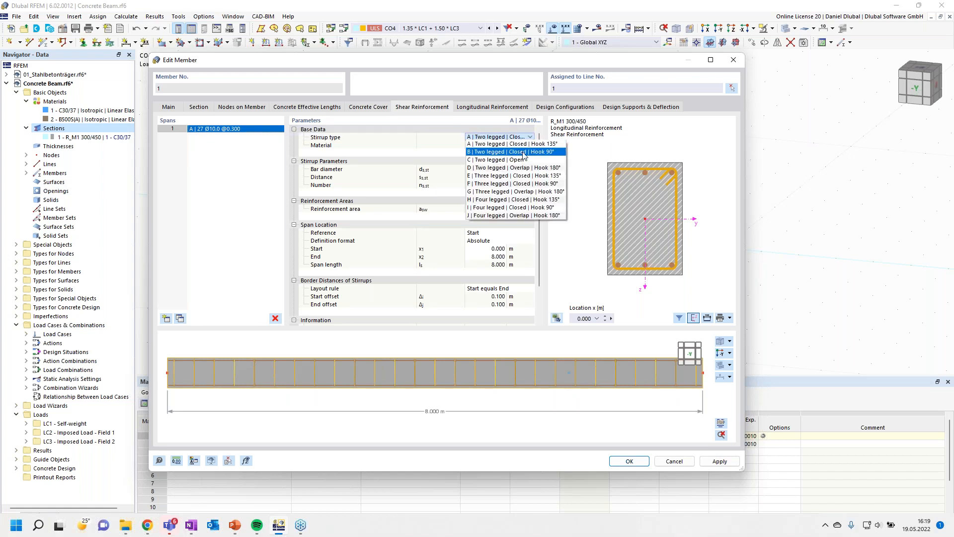
pyautogui.click(525, 146)
pyautogui.click(526, 138)
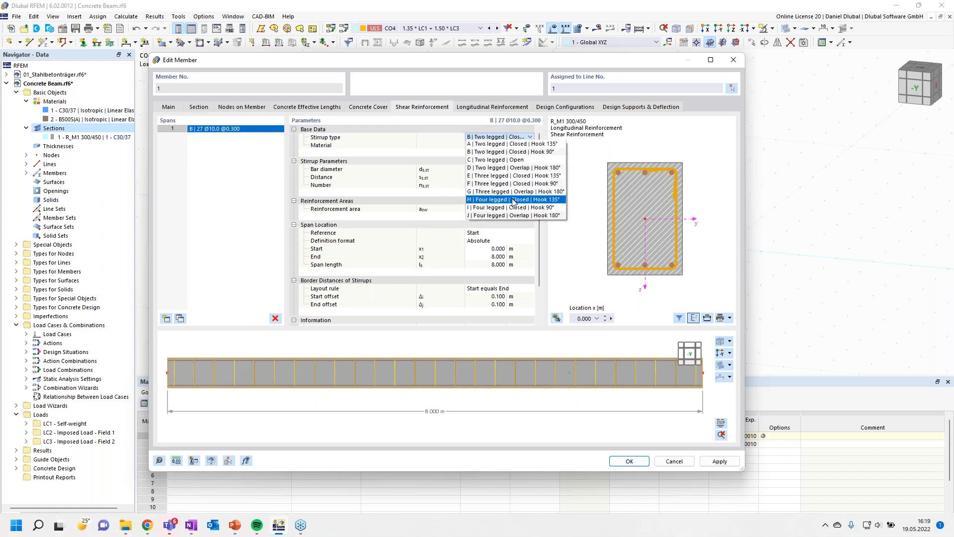
pyautogui.click(515, 187)
# Set the stirrup type of the shear reinforcement to A | Two legged | Closed | Hook 135°.
pyautogui.click(530, 138)
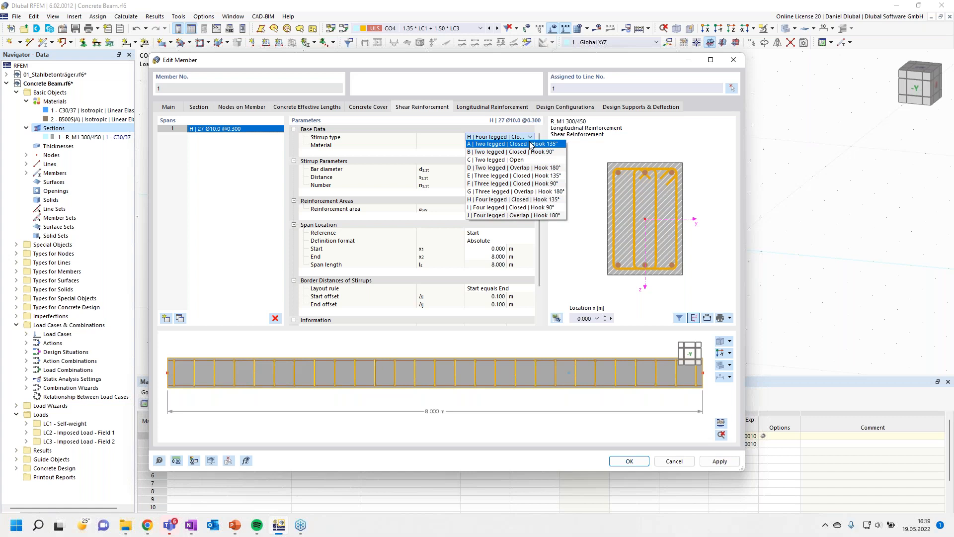
pyautogui.click(530, 144)
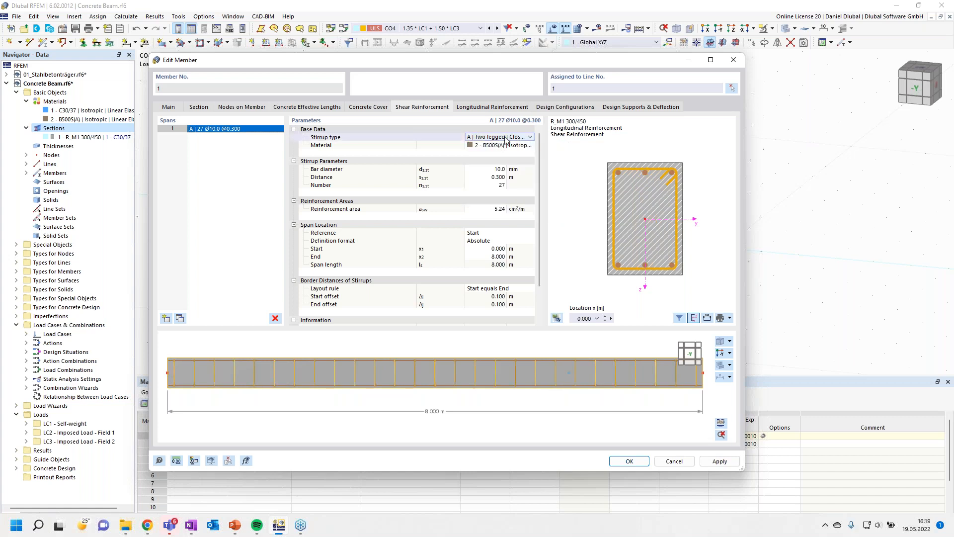
pyautogui.click(530, 137)
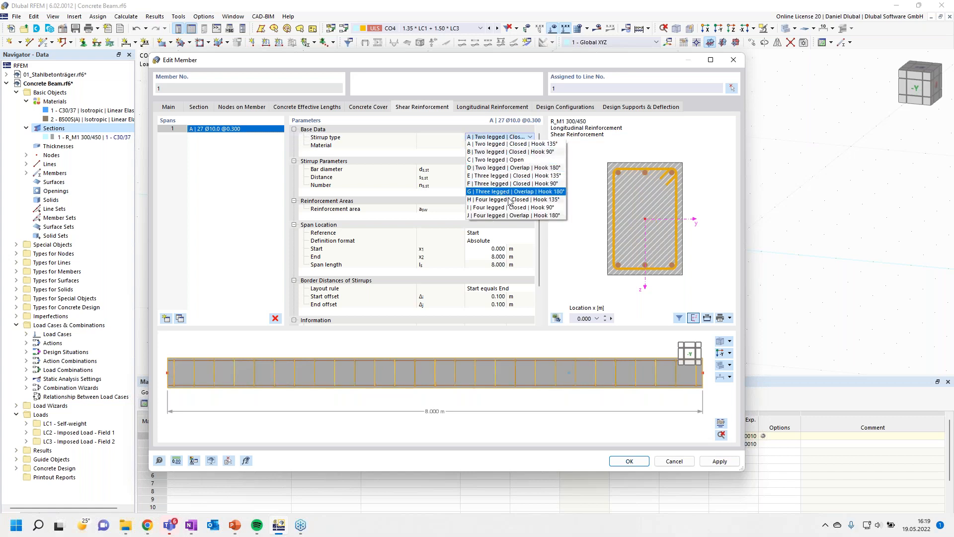
pyautogui.click(497, 144)
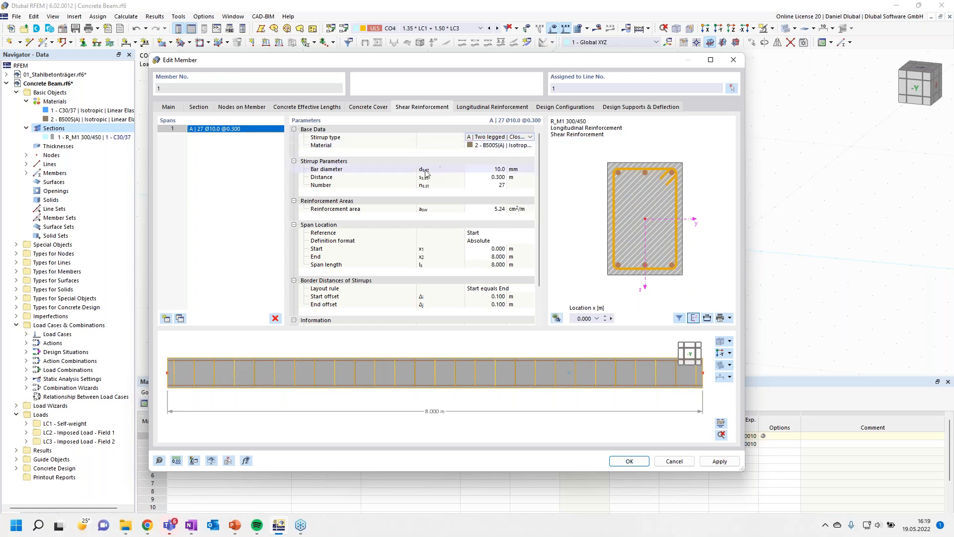
# Set the stirrups of the shear reinforcement to a bar diameter of 8 mm and a distance of 0.15 m.
pyautogui.click(492, 169)
pyautogui.write('8')
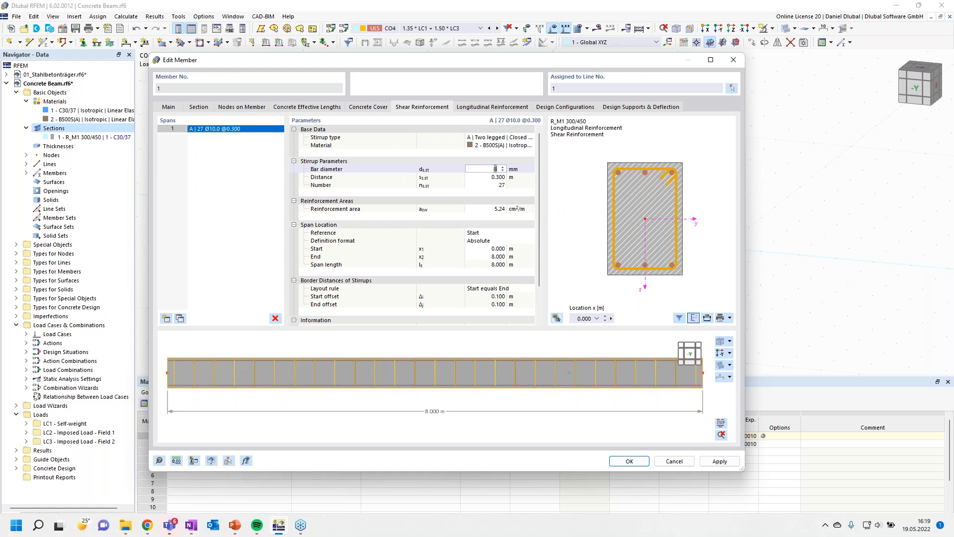
pyautogui.click(521, 185)
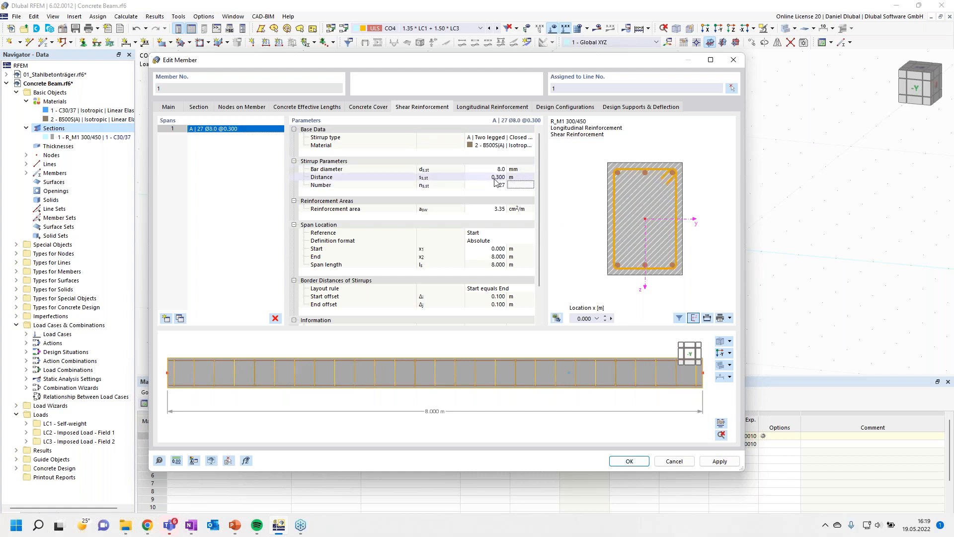
pyautogui.click(495, 178)
pyautogui.write('0.15')
pyautogui.click(517, 170)
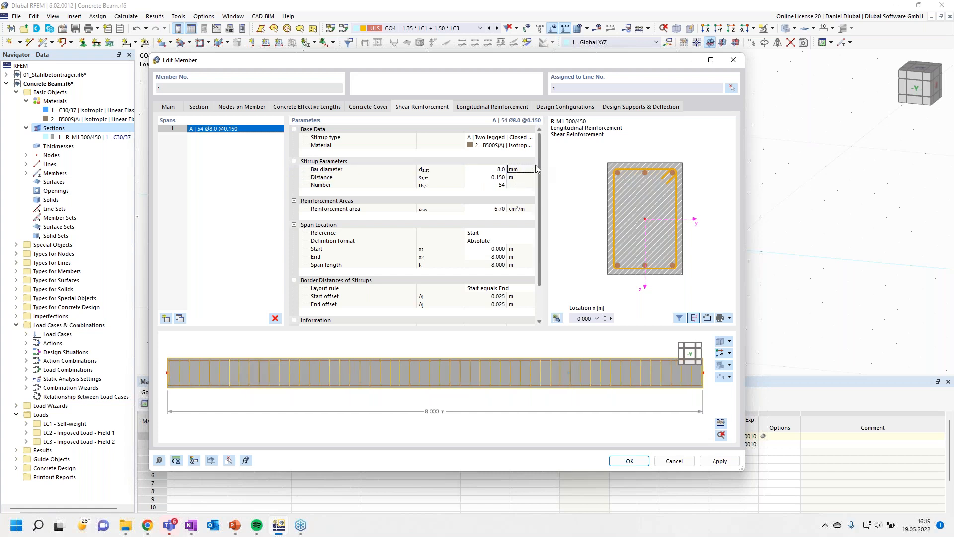
pyautogui.scroll(-1, 539, 193)
pyautogui.scroll(-1, 539, 193)
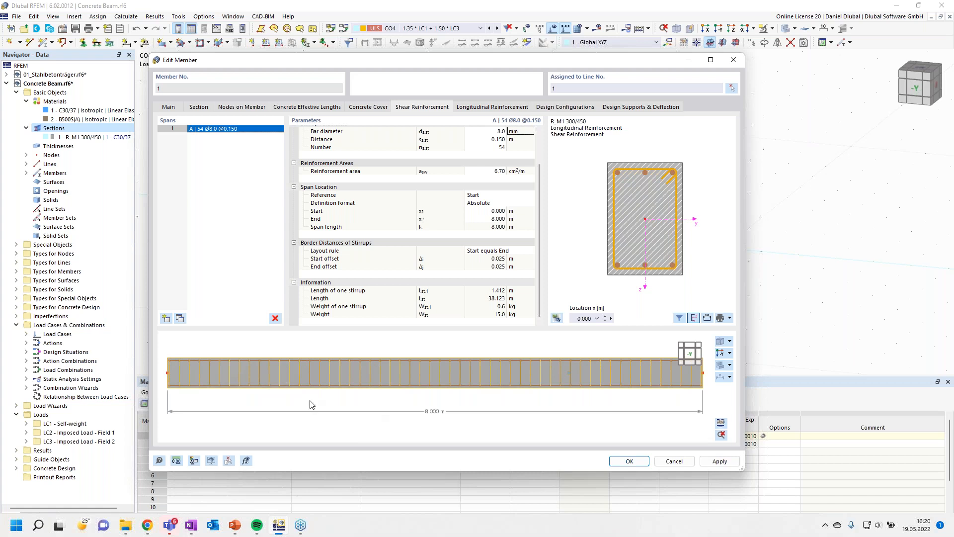
# Set the rebar type of the beam's longitudinal reinforcement to B | Unsymmetrical.
pyautogui.click(503, 107)
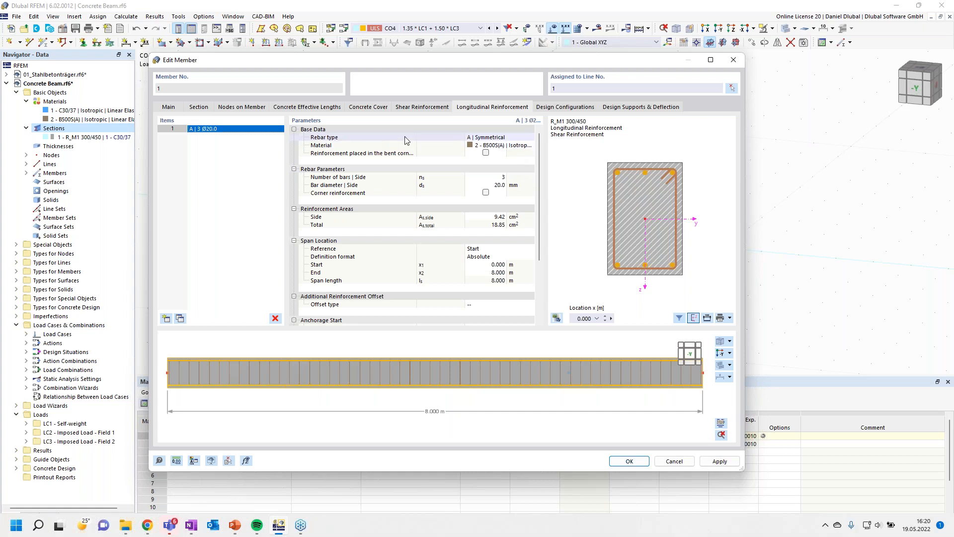
pyautogui.click(508, 139)
pyautogui.click(526, 139)
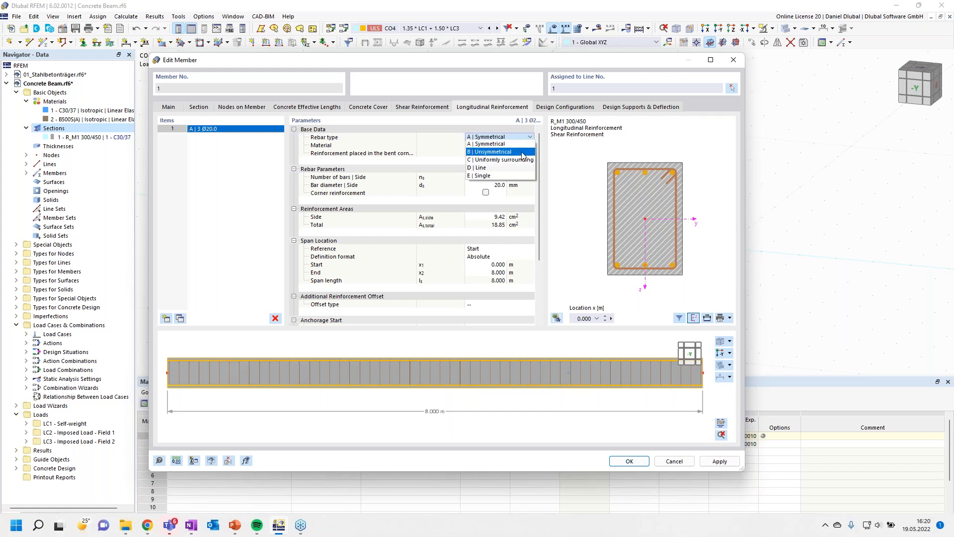
pyautogui.click(522, 153)
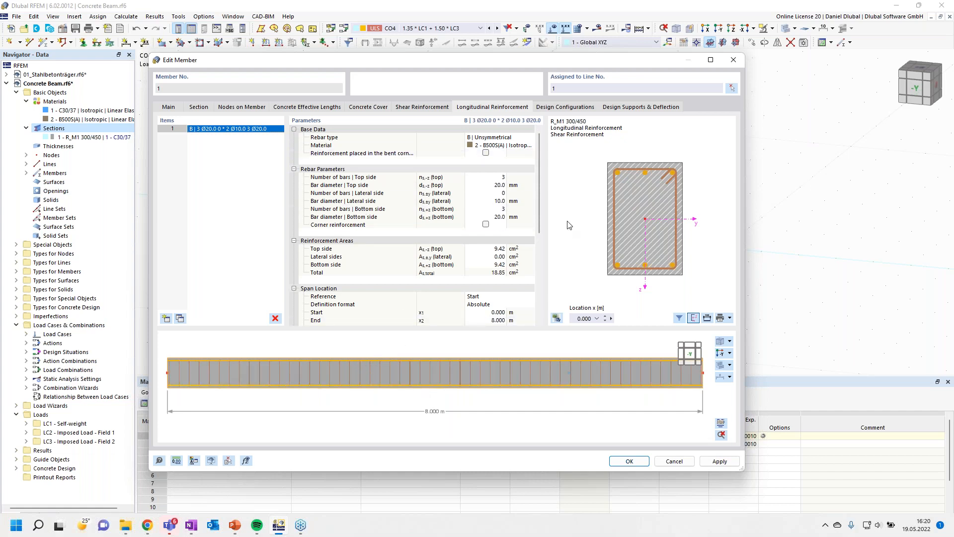
# Set the longitudinal reinforcement to 2 top bars of 12 mm diameter and 1 bar on the lateral side.
pyautogui.click(492, 177)
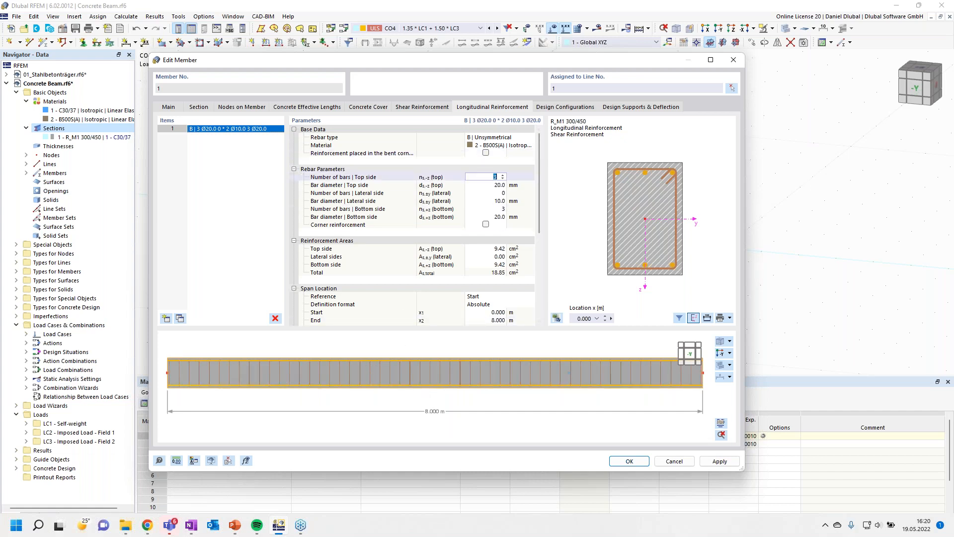
pyautogui.click(498, 184)
pyautogui.write('1')
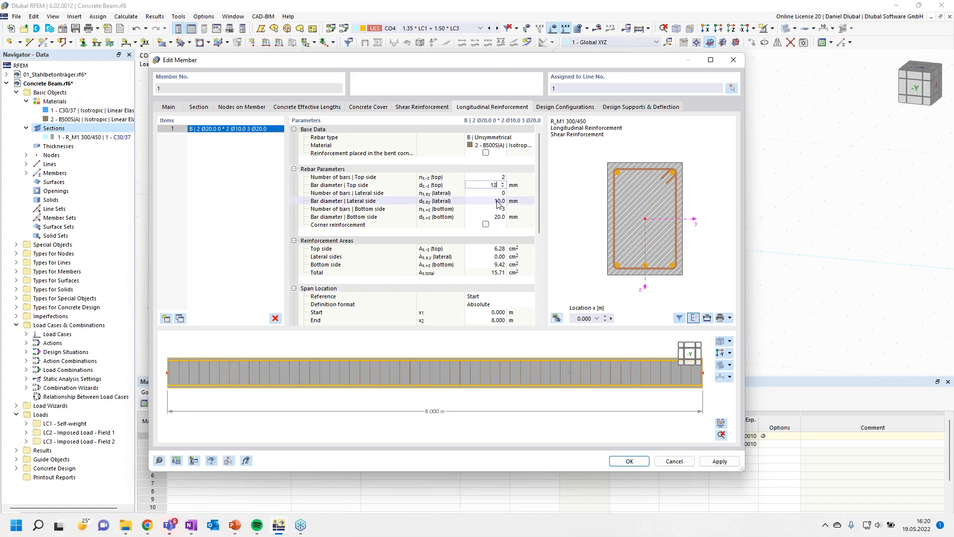
pyautogui.click(498, 192)
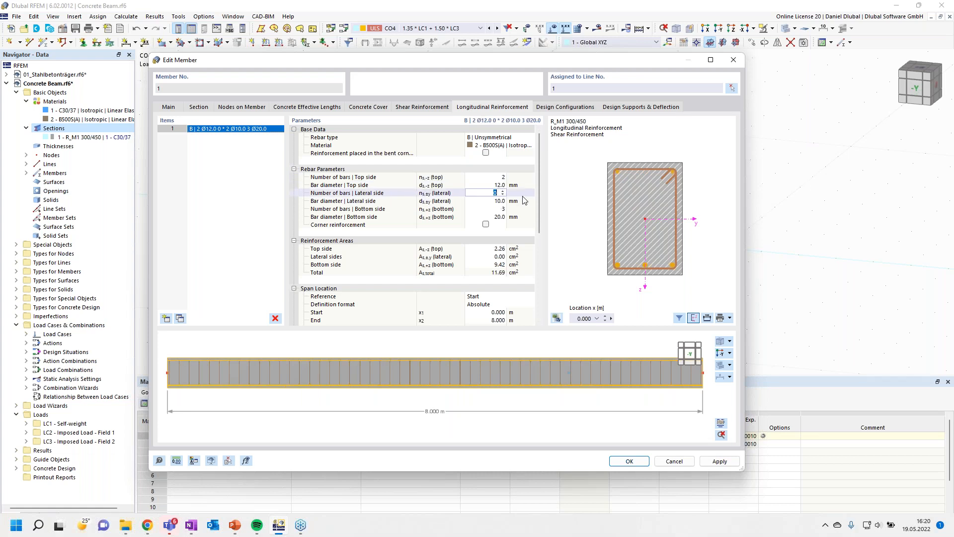
pyautogui.click(494, 201)
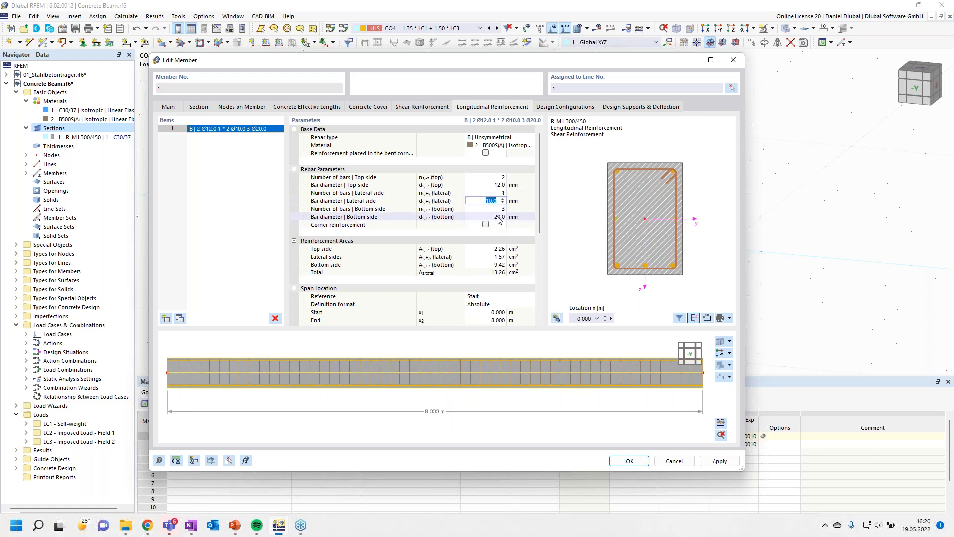
# Set the bar diameter of the bottom longitudinal reinforcement to 16 mm and review the remaining reinforcement parameters.
pyautogui.click(499, 218)
pyautogui.click(500, 210)
pyautogui.click(497, 217)
pyautogui.write('16')
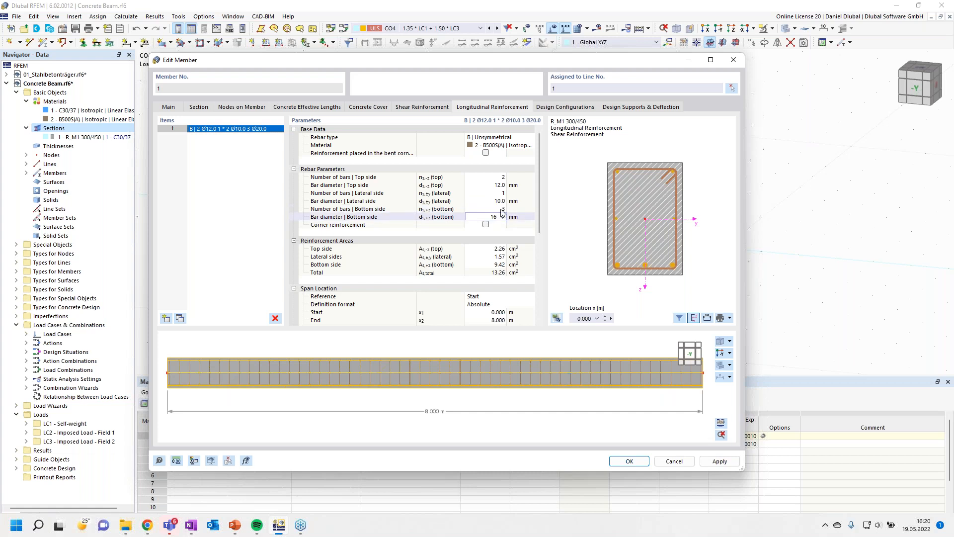
pyautogui.press('Up')
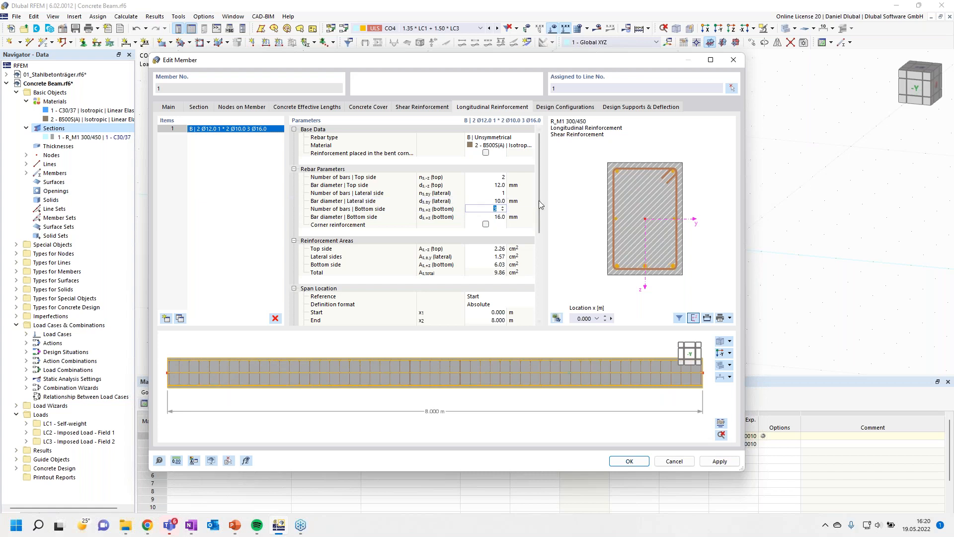
pyautogui.moveTo(539, 208); pyautogui.dragTo(539, 216)
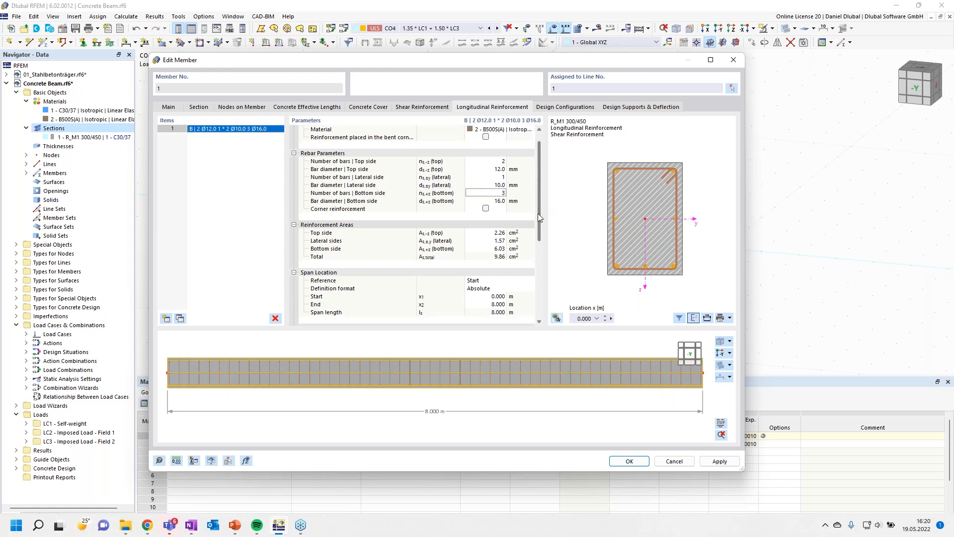
pyautogui.scroll(-6, 351, 202)
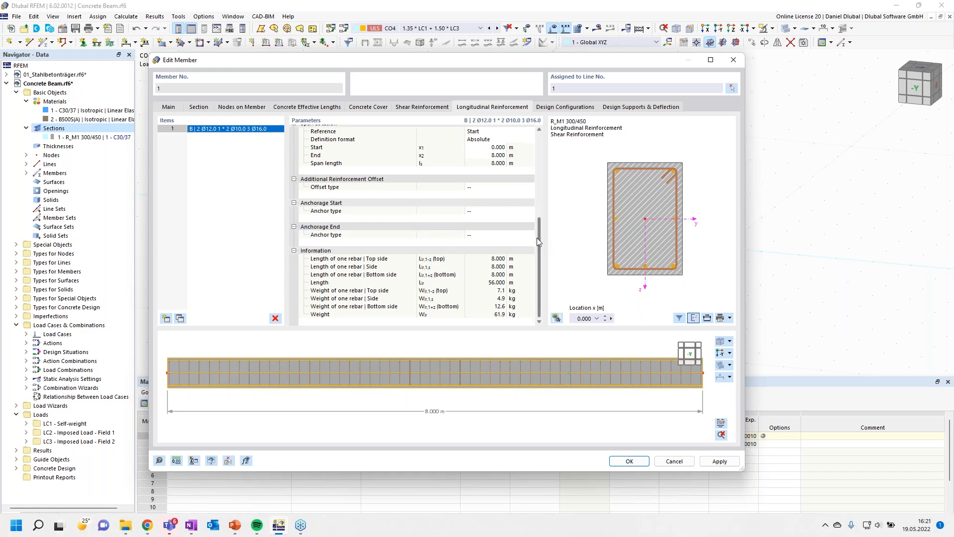
pyautogui.scroll(2, 539, 224)
pyautogui.scroll(5, 540, 221)
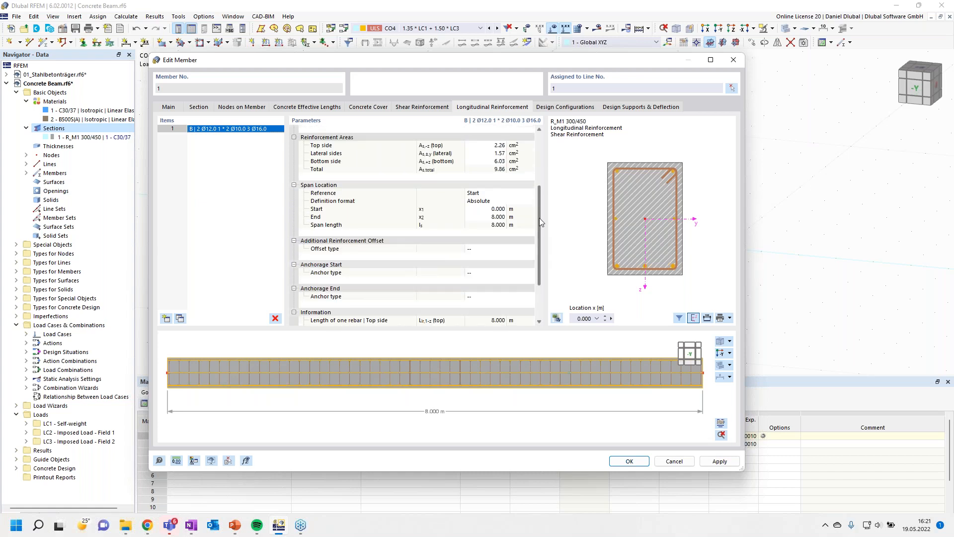
# Enable limited redistribution of the supporting moments and moment reduction at the face of a monolithic support in the Default ultimate configuration.
pyautogui.click(558, 108)
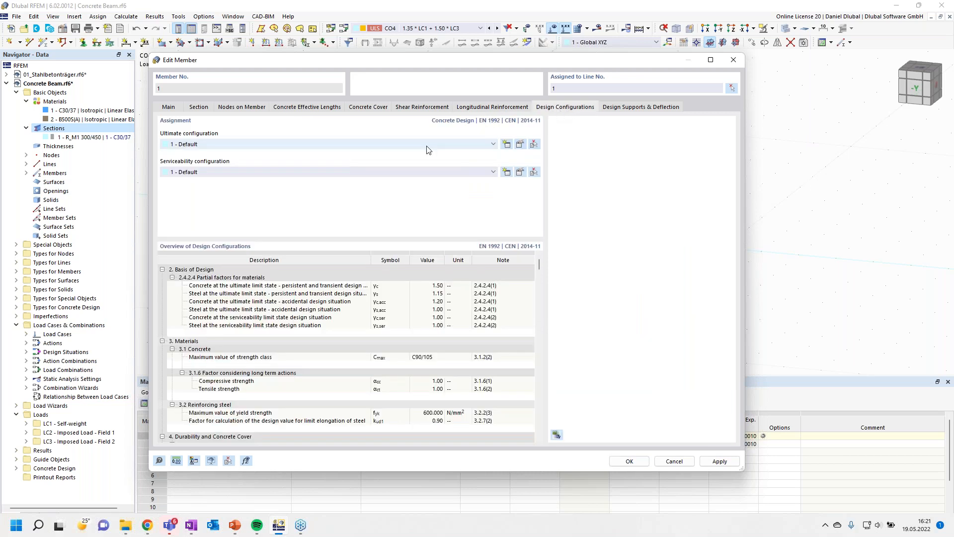
pyautogui.click(519, 145)
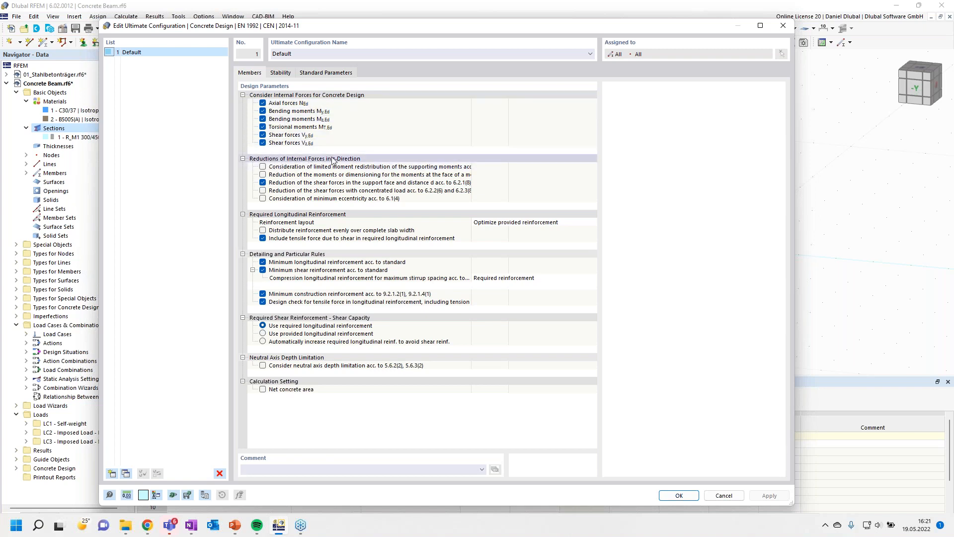
pyautogui.click(264, 168)
pyautogui.click(263, 167)
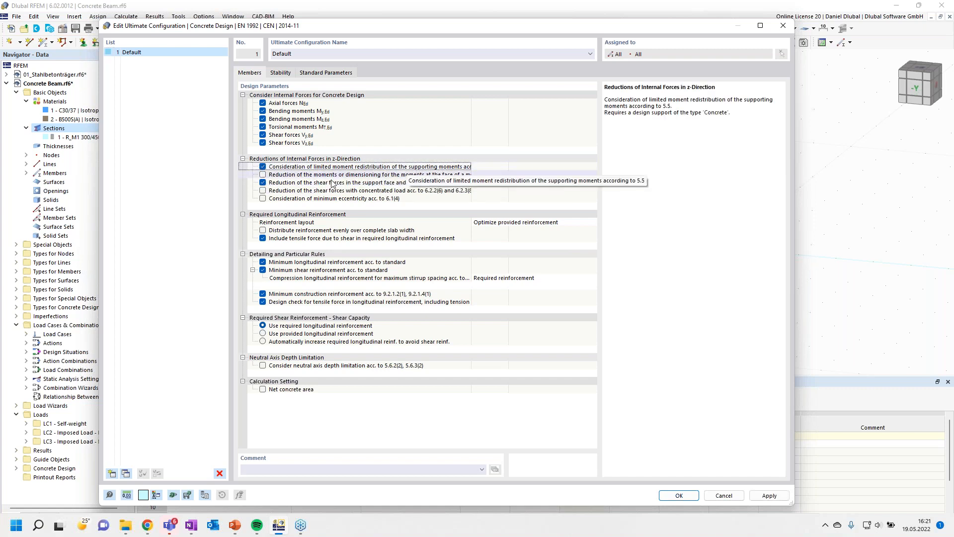
pyautogui.click(263, 175)
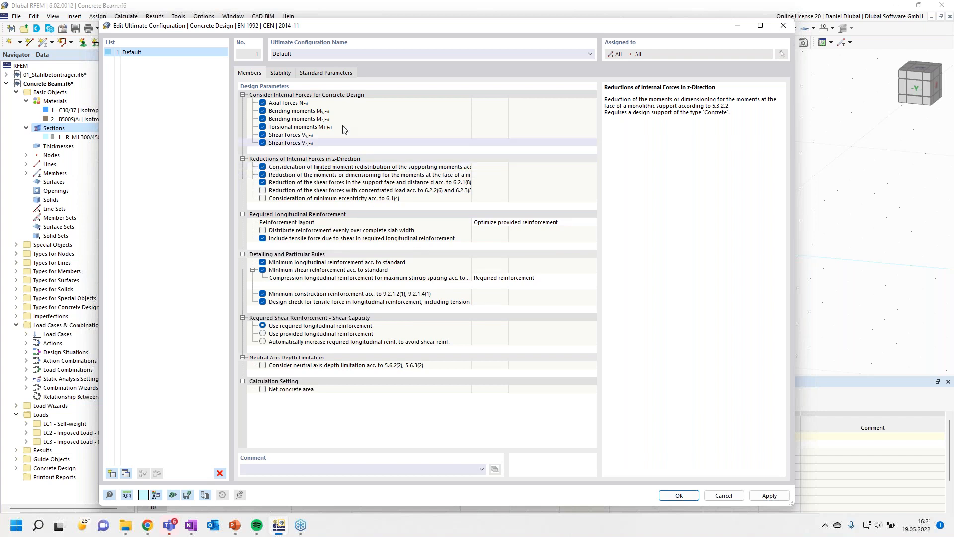
pyautogui.click(286, 74)
pyautogui.click(254, 73)
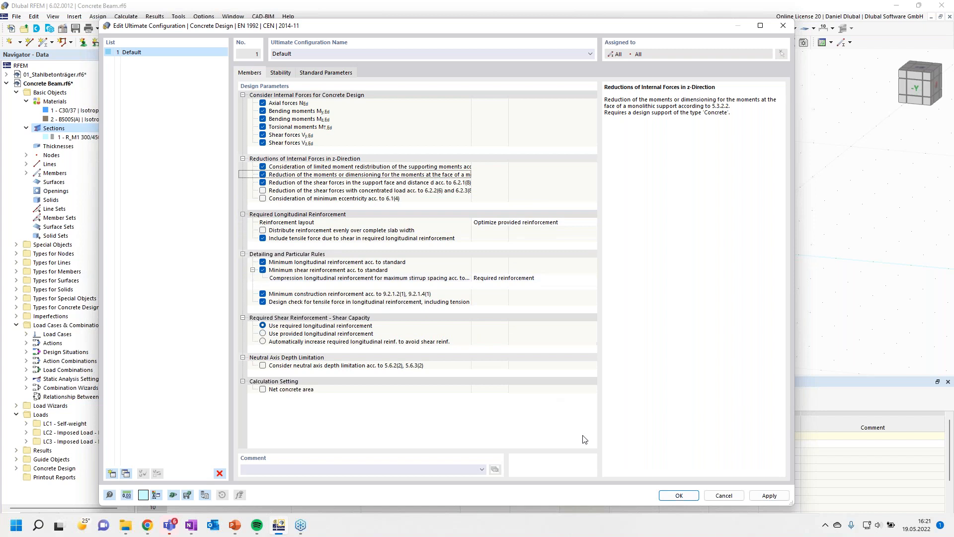
pyautogui.click(678, 495)
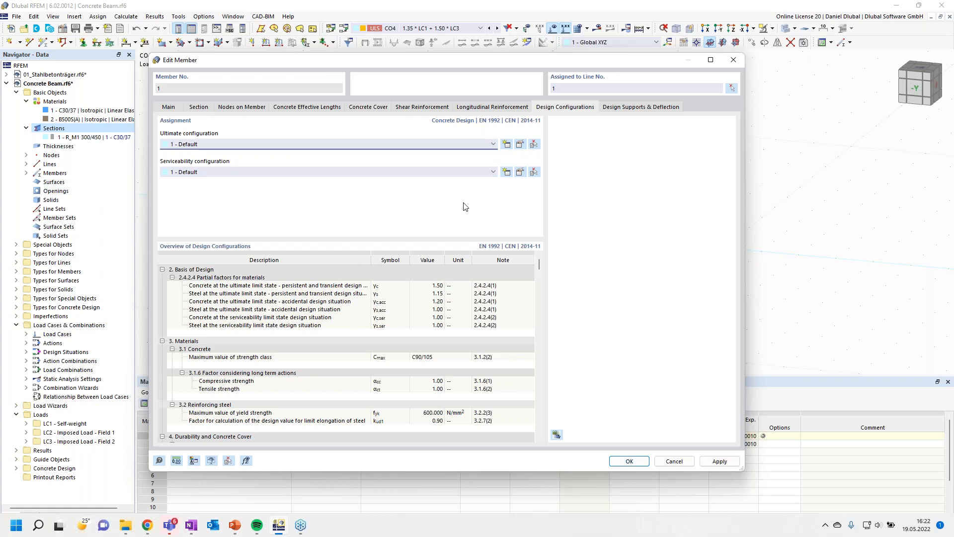
# Create a concrete design support 360 mm wide as an end support, without considering the y-axis support in deflection design.
pyautogui.hotkey('ctrl', 'Tab')
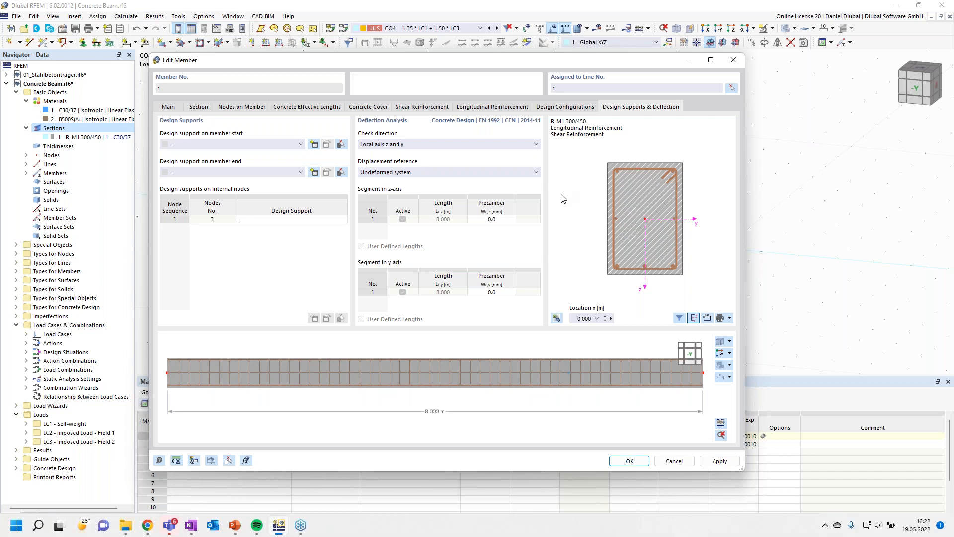
pyautogui.click(314, 145)
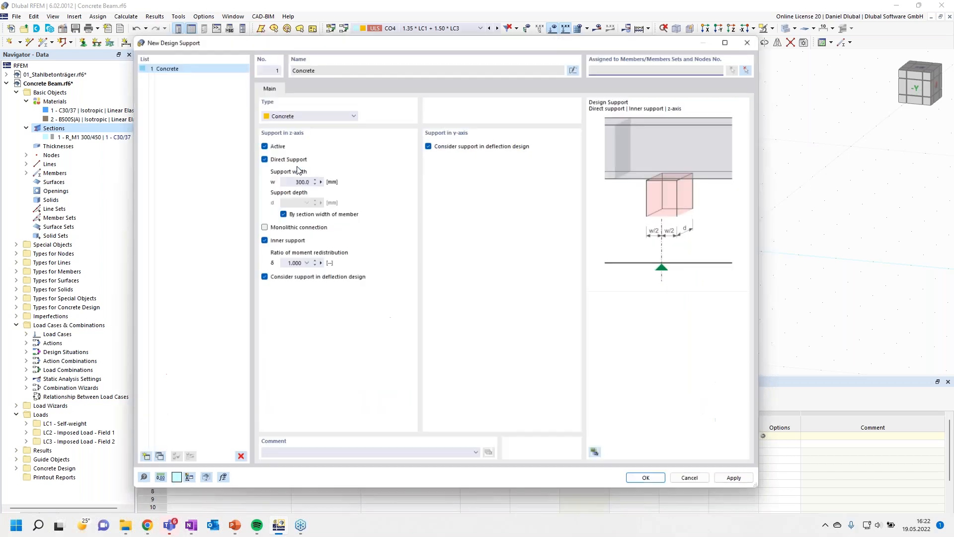
pyautogui.click(291, 179)
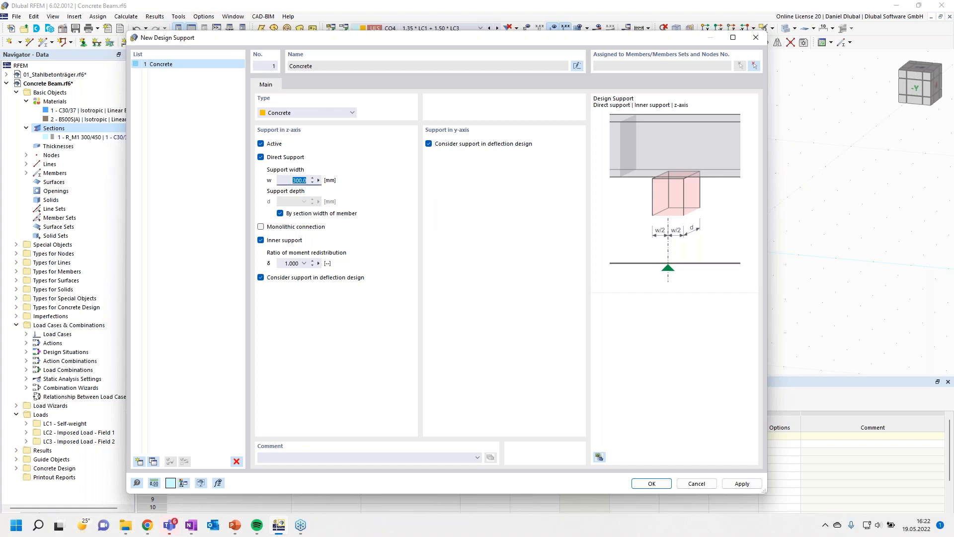
pyautogui.write('360')
pyautogui.click(281, 240)
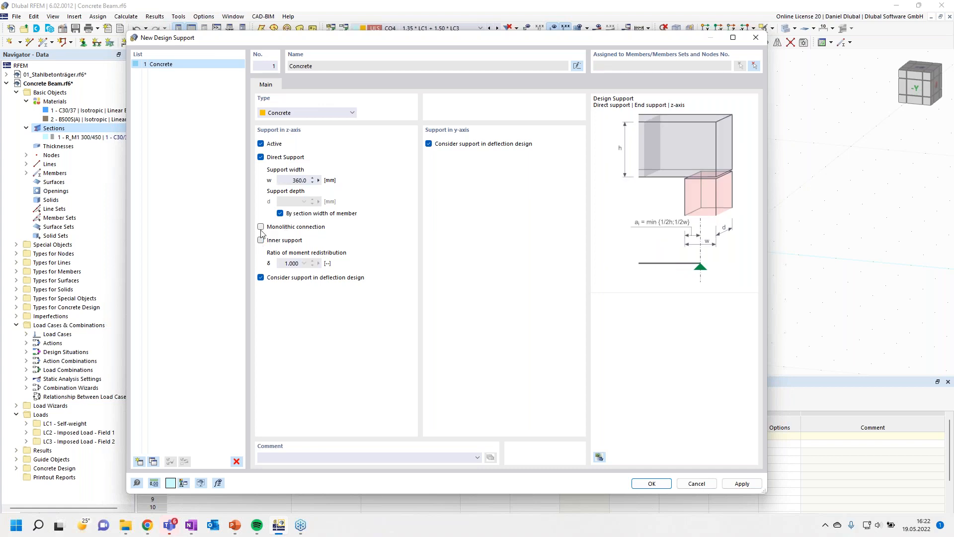
pyautogui.click(428, 144)
# Add a second concrete design support, 360 mm wide, monolithic, with moment redistribution ratio 0.9 and no y-axis support in deflection design.
pyautogui.click(139, 461)
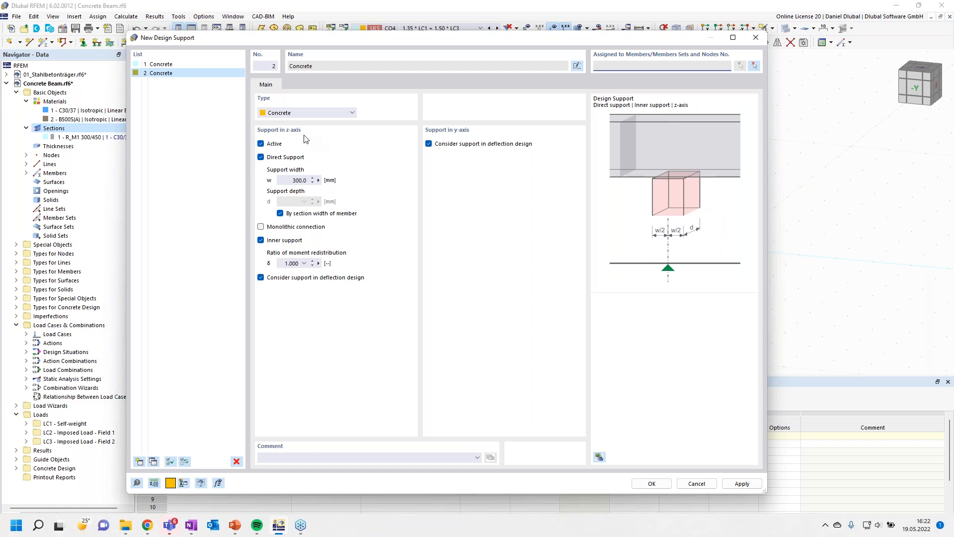
pyautogui.doubleClick(298, 179)
pyautogui.write('360')
pyautogui.click(261, 227)
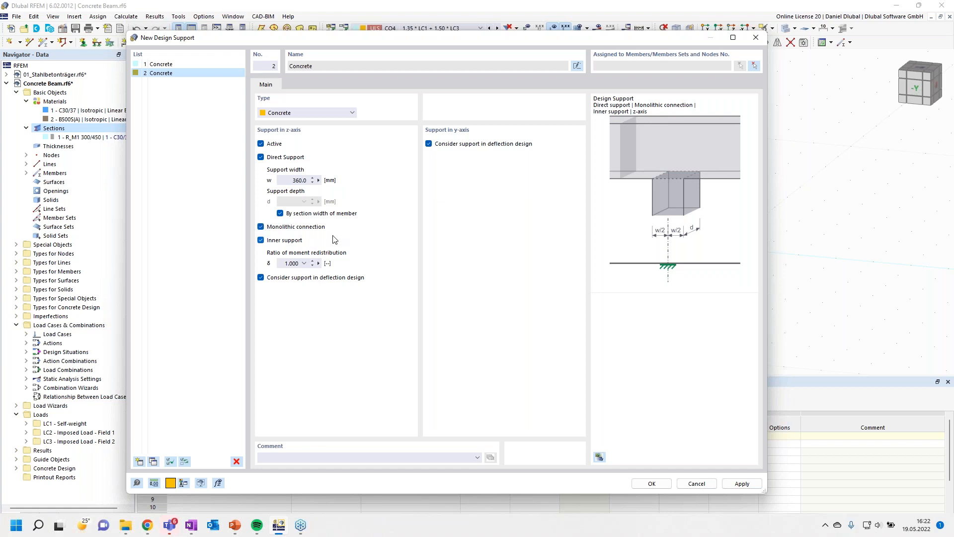
pyautogui.doubleClick(292, 262)
pyautogui.write('0,9')
pyautogui.click(428, 144)
pyautogui.click(649, 484)
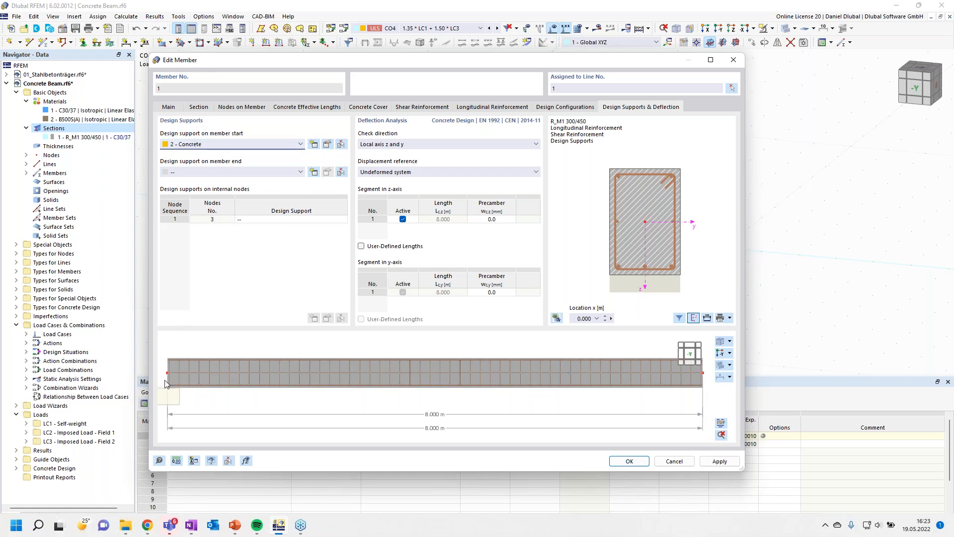
# Assign design support 1 - Concrete to internal node 3 of the beam.
pyautogui.click(288, 220)
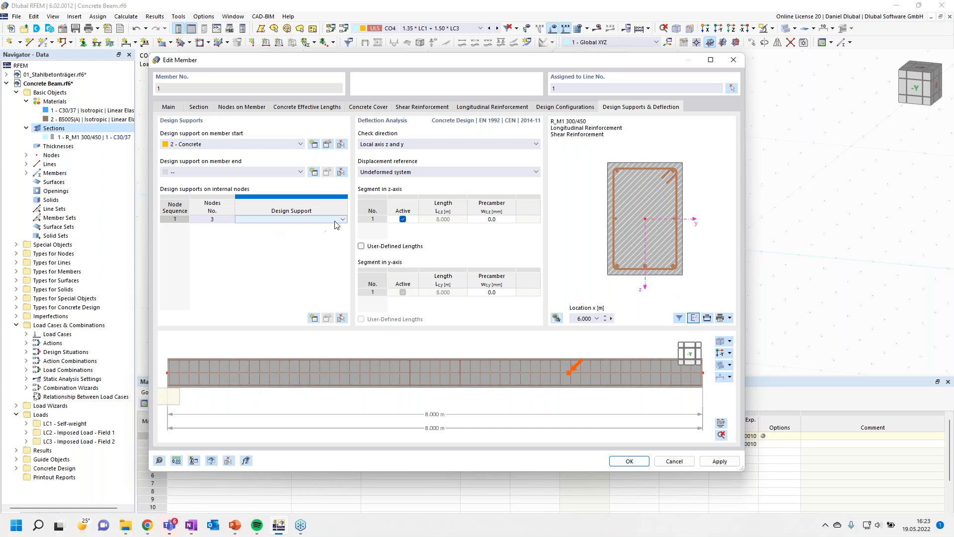
pyautogui.click(335, 222)
pyautogui.click(310, 228)
pyautogui.click(309, 226)
pyautogui.click(293, 223)
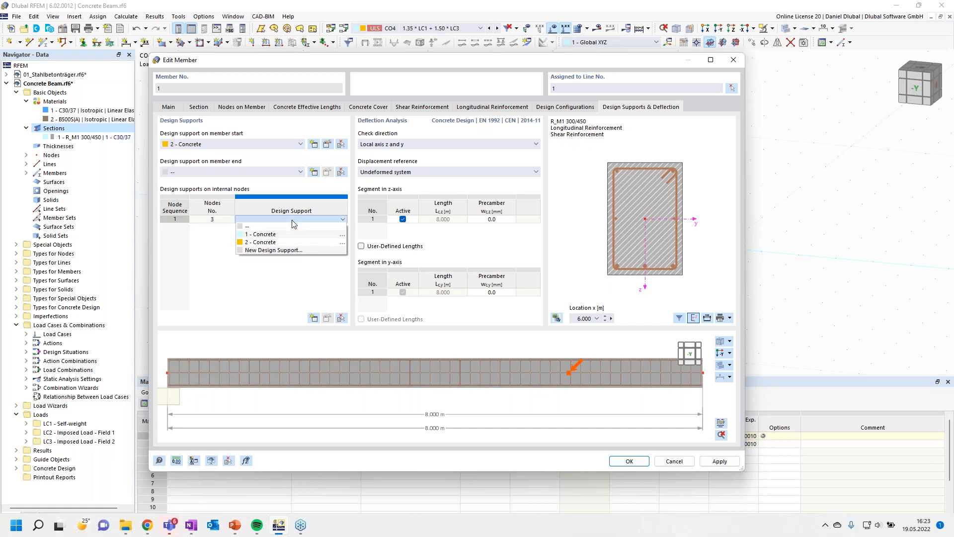
pyautogui.click(263, 234)
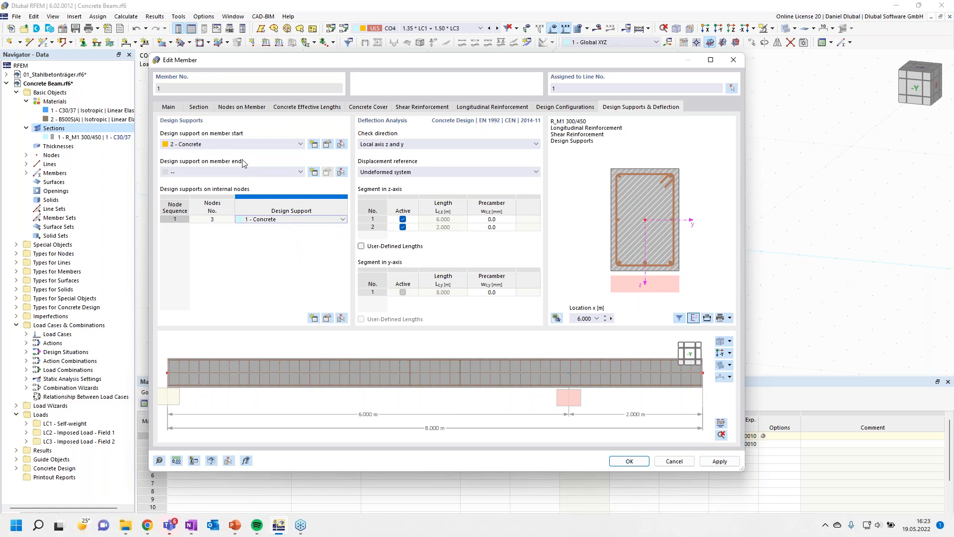
# Assign design support 1 - Concrete to the member start and 2 - Concrete to internal node 3, and accept the member settings.
pyautogui.click(248, 144)
pyautogui.click(198, 160)
pyautogui.click(272, 220)
pyautogui.click(273, 221)
pyautogui.click(272, 243)
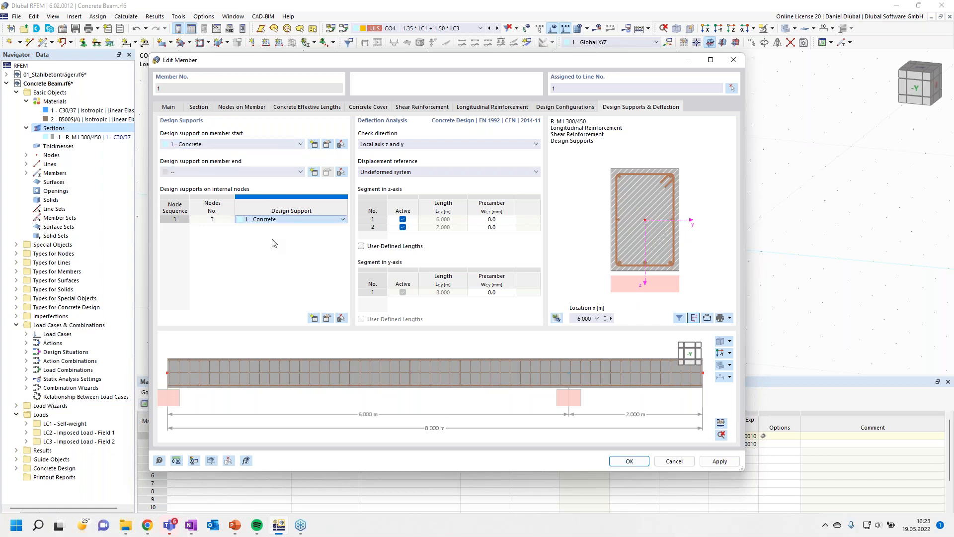
pyautogui.click(639, 464)
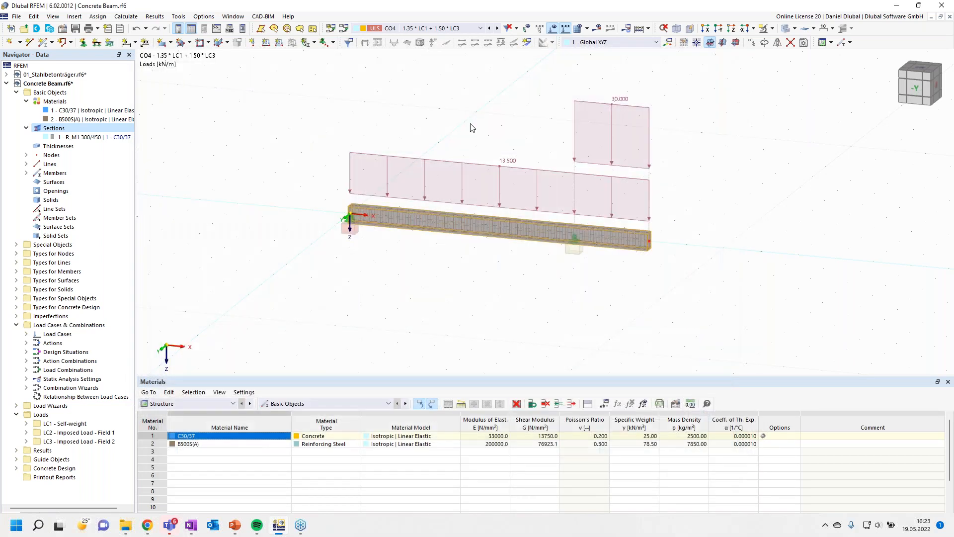
# Calculate all load cases and combinations, and run the concrete design of the beam.
pyautogui.moveTo(458, 94); pyautogui.dragTo(453, 114, button='middle')
pyautogui.click(648, 28)
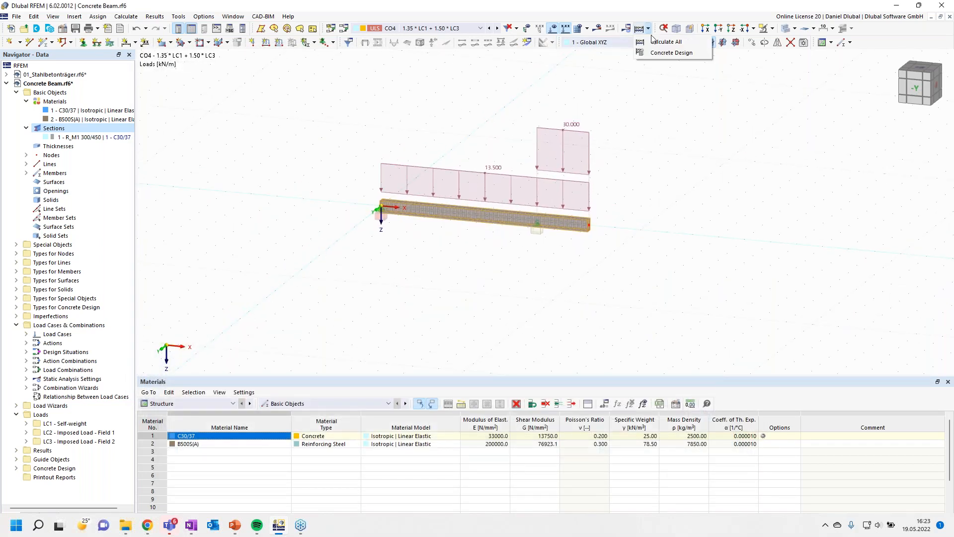
pyautogui.click(665, 41)
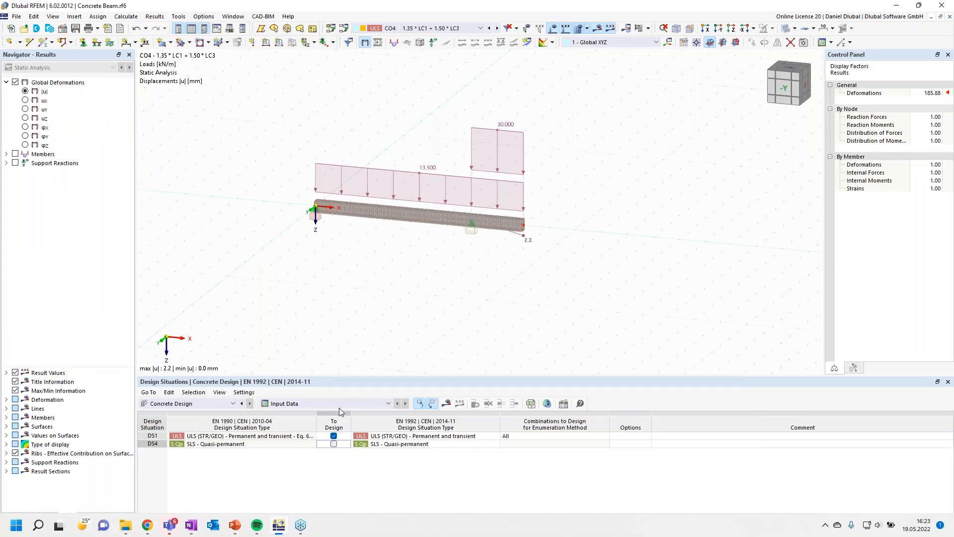
pyautogui.click(341, 403)
pyautogui.click(363, 335)
pyautogui.scroll(2, 406, 126)
pyautogui.click(648, 28)
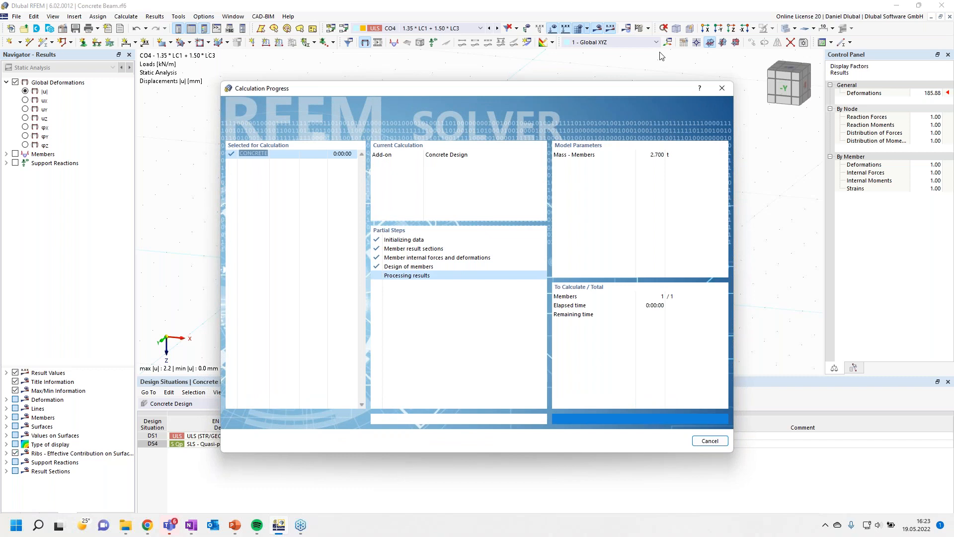
# List the concrete design ratios on members by design situation and hide the loads in the model view.
pyautogui.click(389, 403)
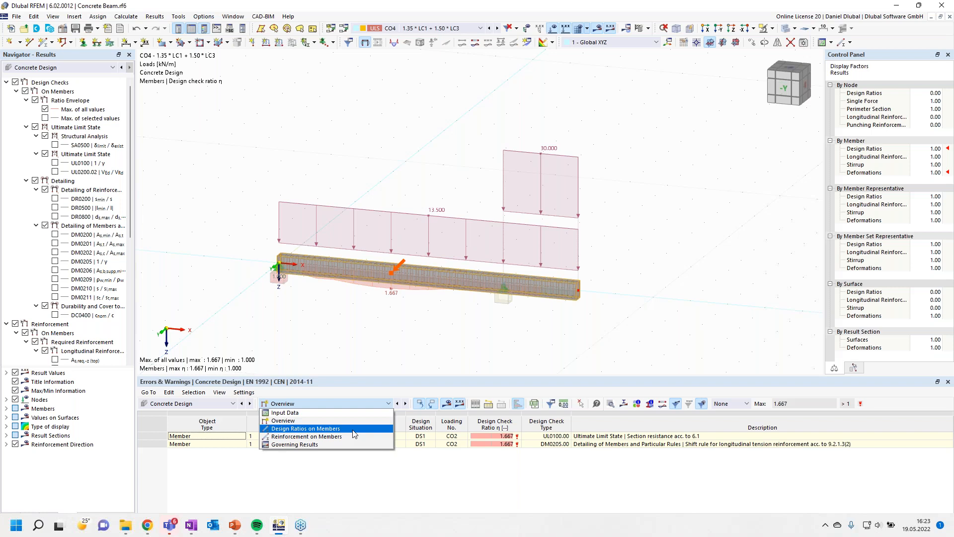
pyautogui.click(352, 429)
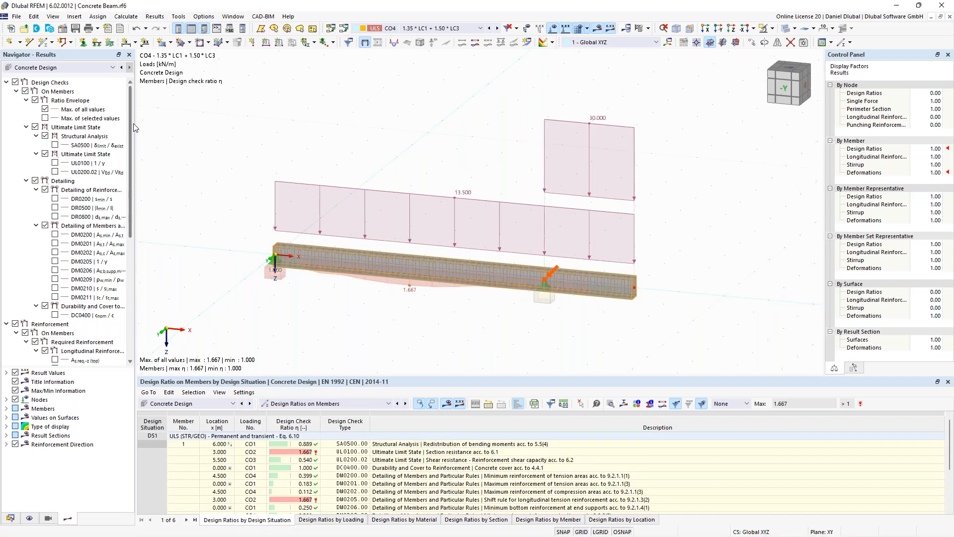
pyautogui.moveTo(129, 129); pyautogui.dragTo(127, 192)
pyautogui.click(553, 28)
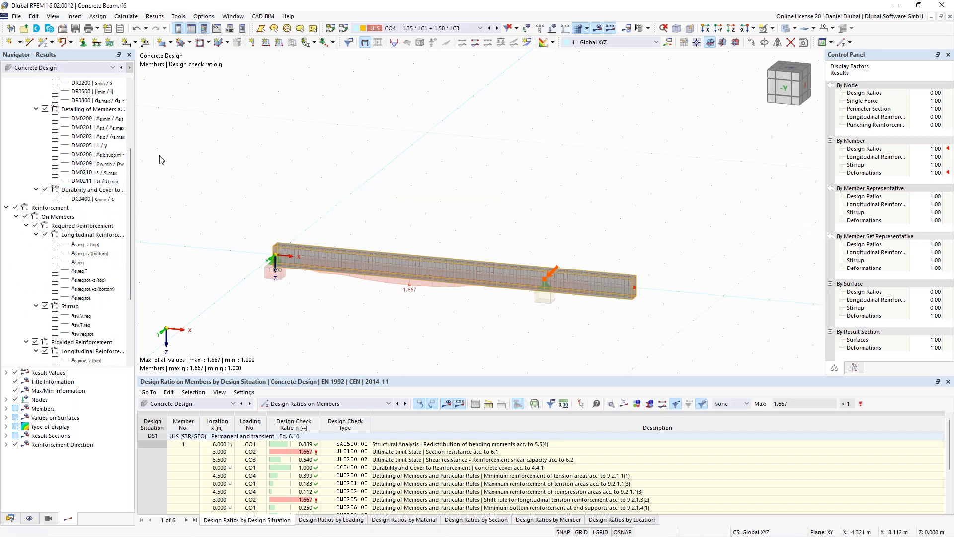
# Display the required longitudinal reinforcement As,req on the beam for both the top and bottom sides.
pyautogui.scroll(-2, 74, 213)
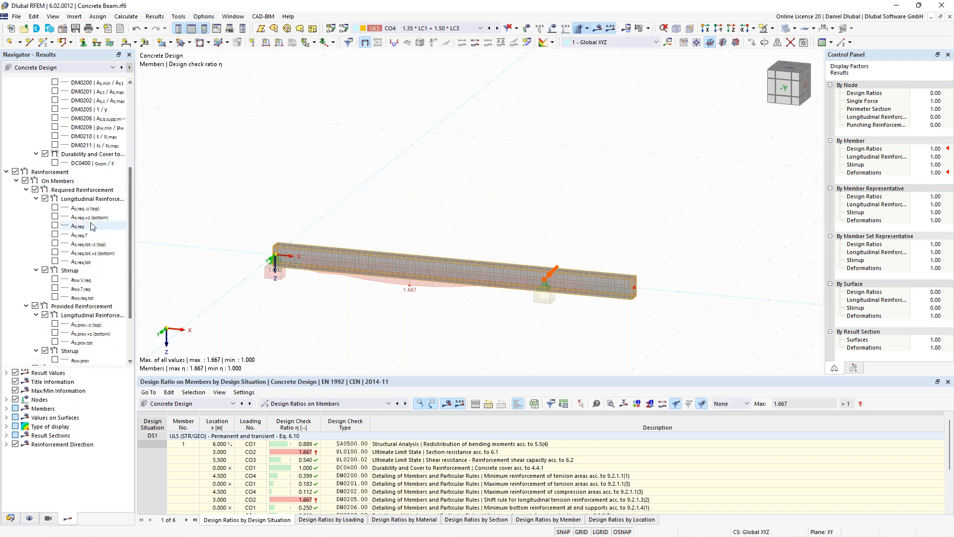
pyautogui.click(54, 207)
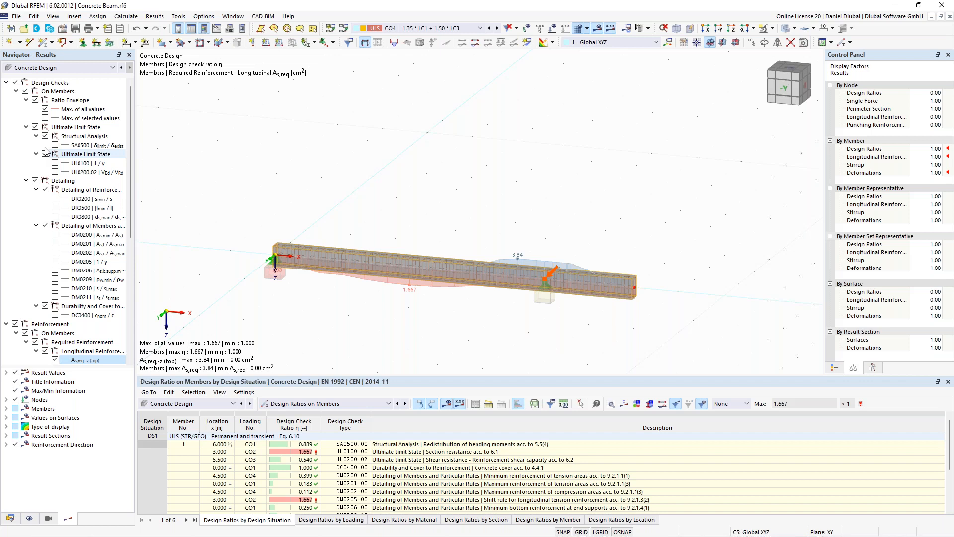
pyautogui.scroll(-8, 46, 152)
pyautogui.click(56, 218)
pyautogui.click(56, 217)
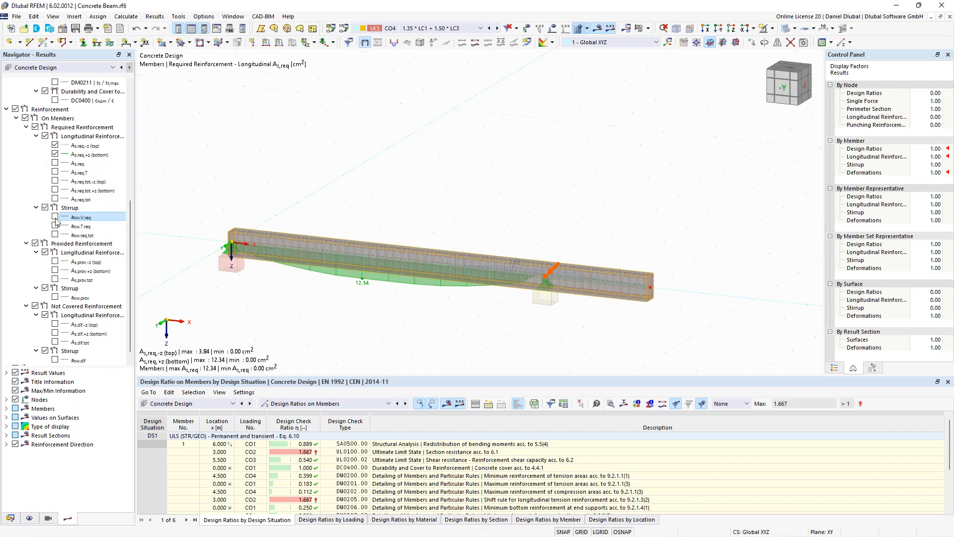
# Compare the provided top and bottom longitudinal reinforcement with the required areas, and open the display settings.
pyautogui.click(55, 260)
pyautogui.click(55, 270)
pyautogui.moveTo(421, 208); pyautogui.dragTo(403, 159, button='middle')
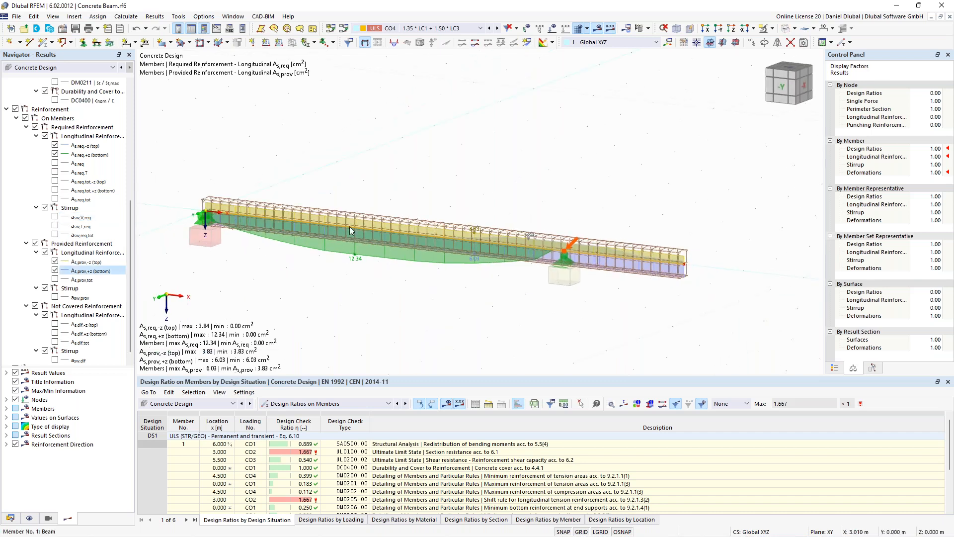
pyautogui.click(30, 519)
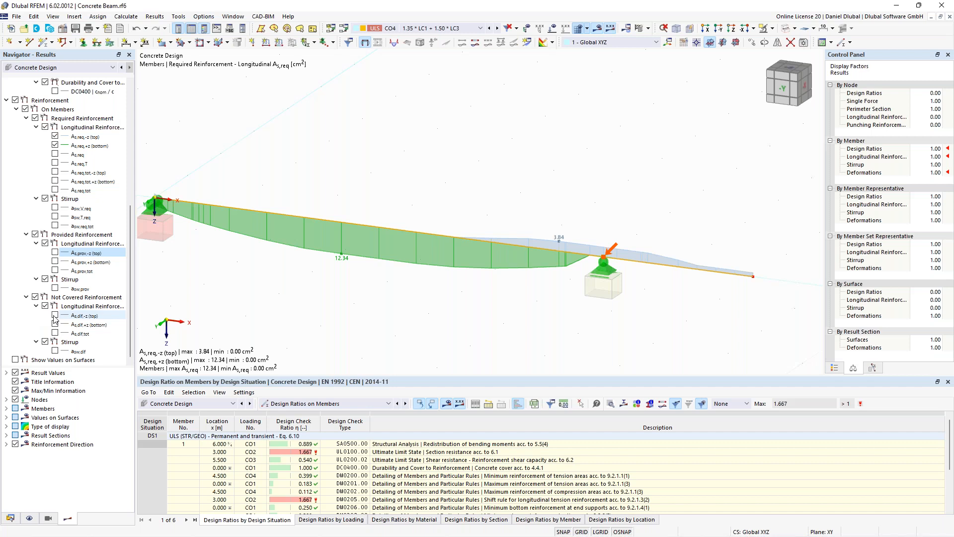
# Display the not covered longitudinal reinforcement for the top and bottom sides, and hide it again.
pyautogui.click(55, 315)
pyautogui.click(55, 324)
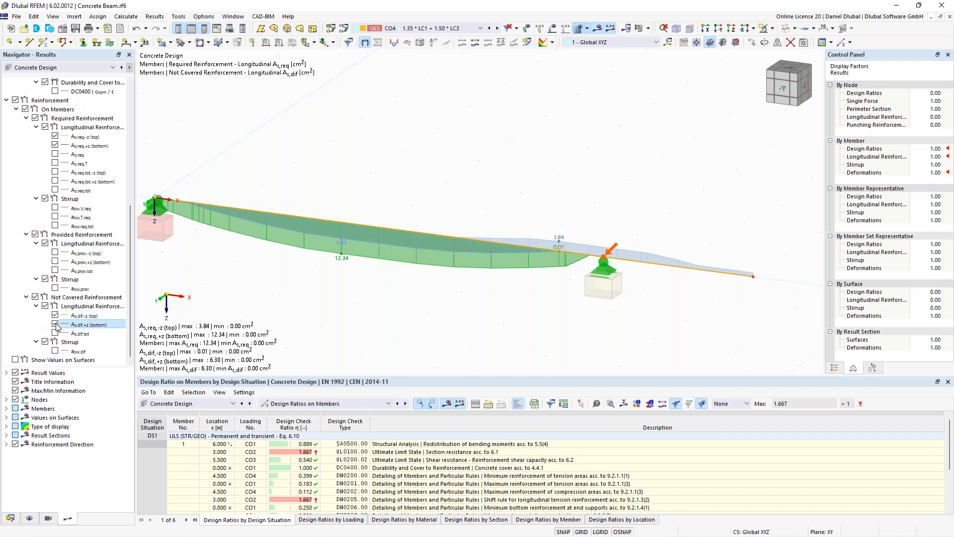
pyautogui.click(54, 324)
pyautogui.click(55, 314)
# Open the beam member for editing and divide its shear reinforcement into three stirrup spans.
pyautogui.scroll(-1, 286, 271)
pyautogui.moveTo(328, 277); pyautogui.dragTo(398, 246, button='middle')
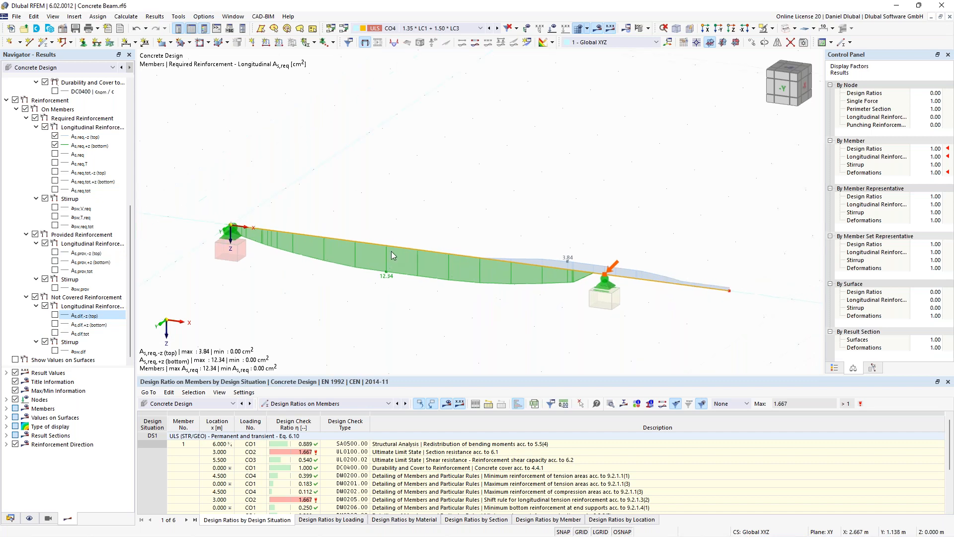
pyautogui.doubleClick(397, 246)
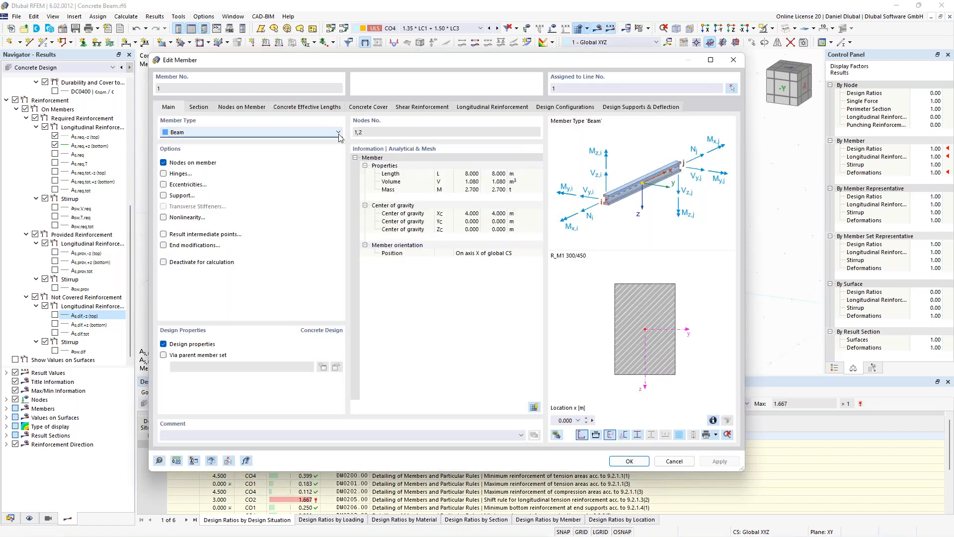
pyautogui.click(422, 108)
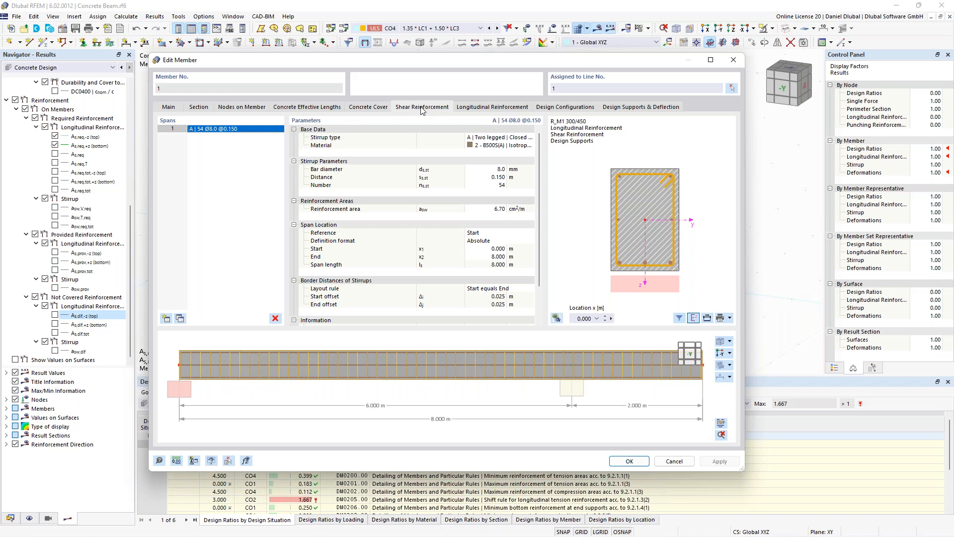
pyautogui.click(210, 129)
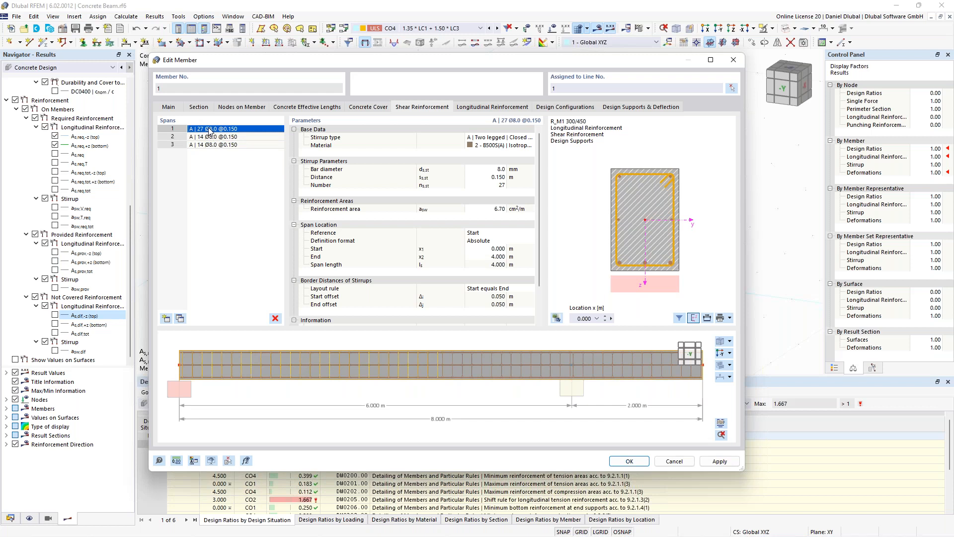
pyautogui.click(227, 138)
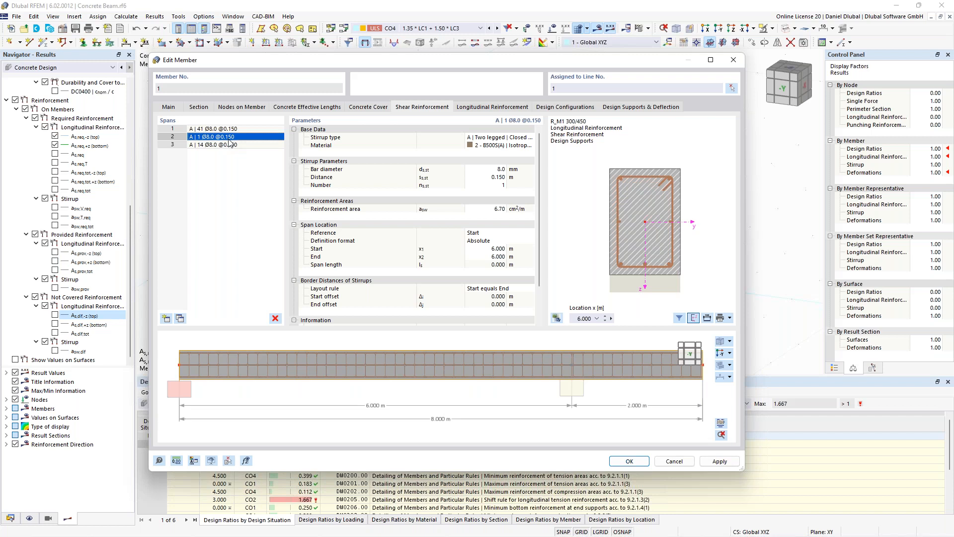
# Set the end of the first stirrup span to 5 m.
pyautogui.press('Up')
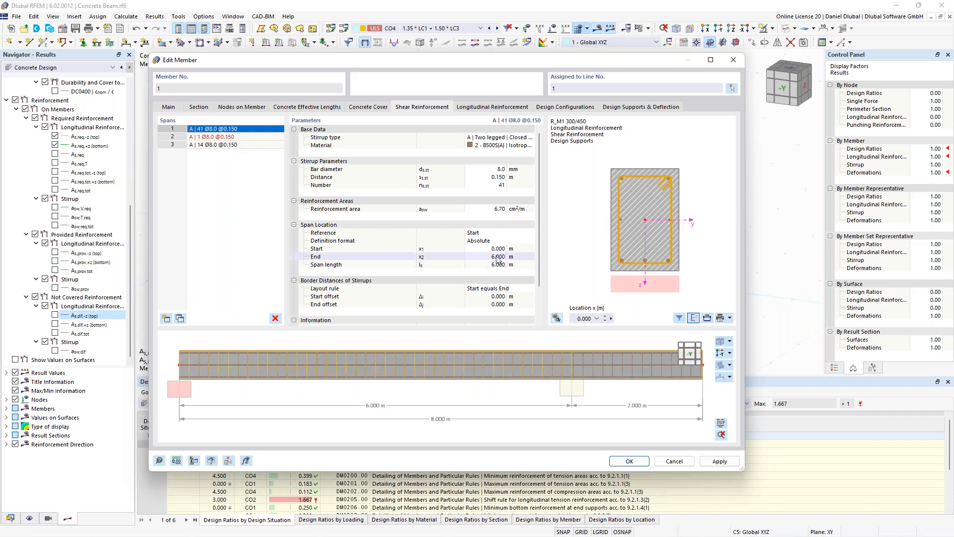
pyautogui.click(498, 257)
pyautogui.write('5')
pyautogui.click(213, 136)
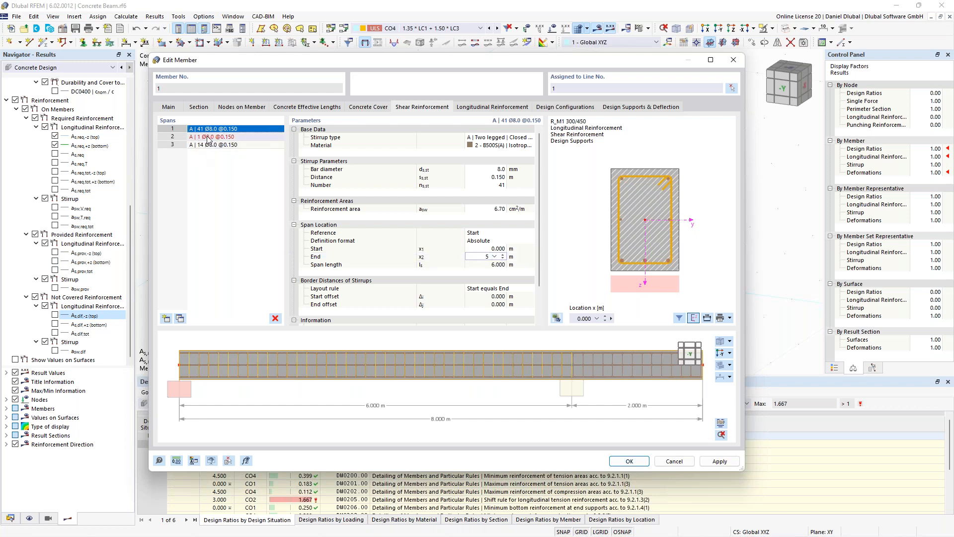
# Set the second stirrup span's end to 7 m and its stirrup distance to 0.1 m.
pyautogui.click(495, 257)
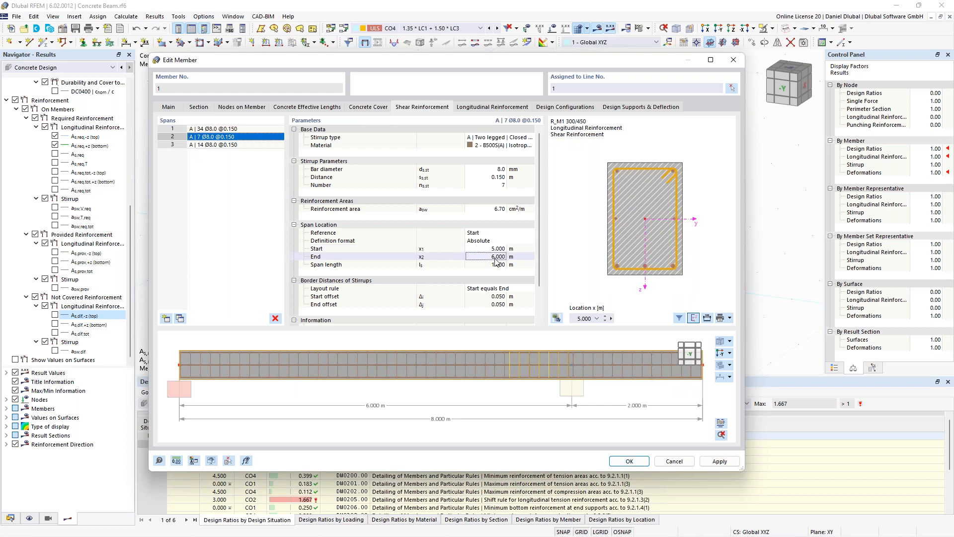
pyautogui.write('7')
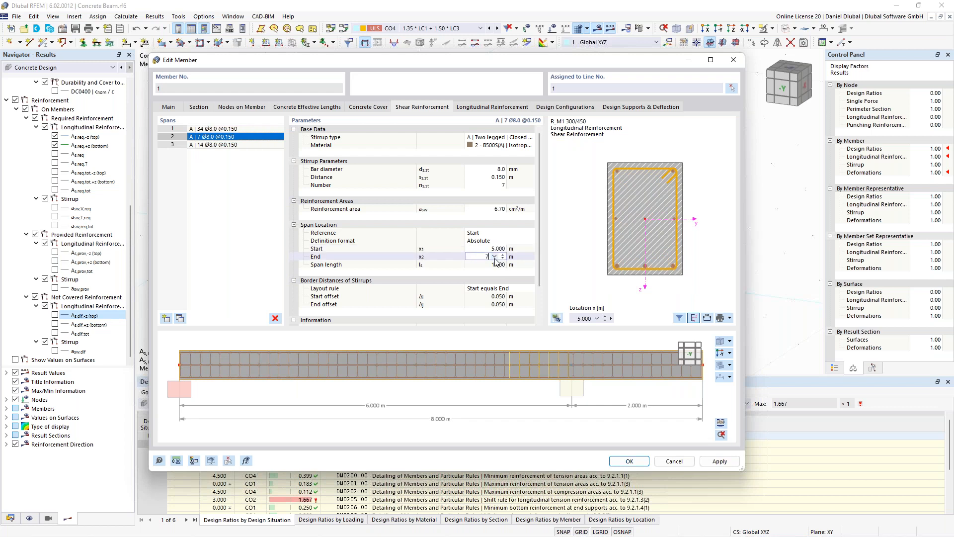
pyautogui.click(491, 177)
pyautogui.write('0,1')
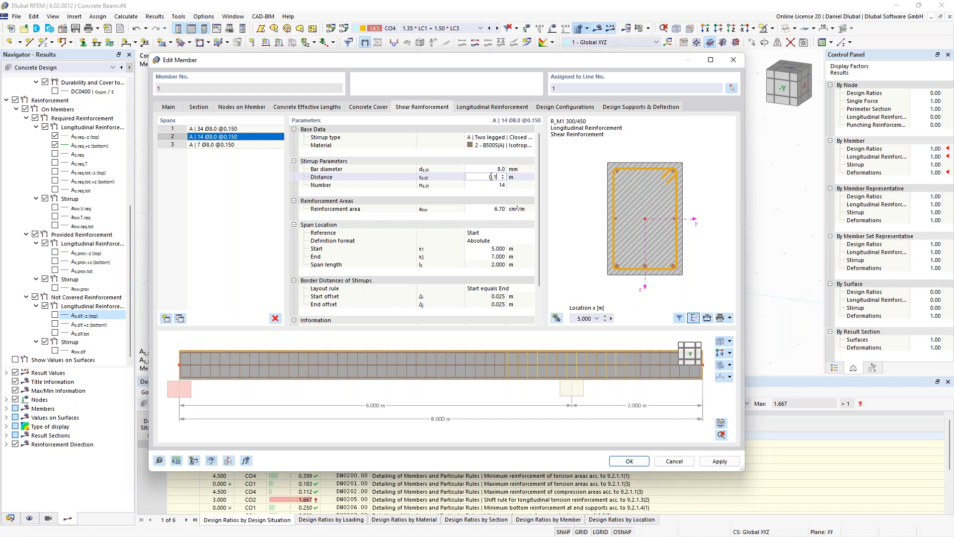
pyautogui.click(213, 145)
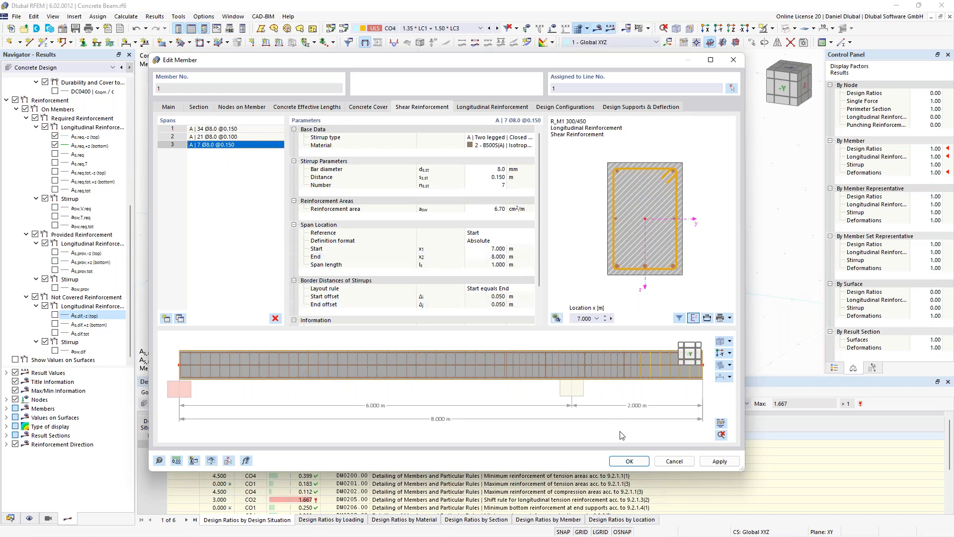
# Set the longitudinal top bars to 14 mm diameter and the bottom side to five 20 mm bars, and accept the member settings.
pyautogui.click(502, 108)
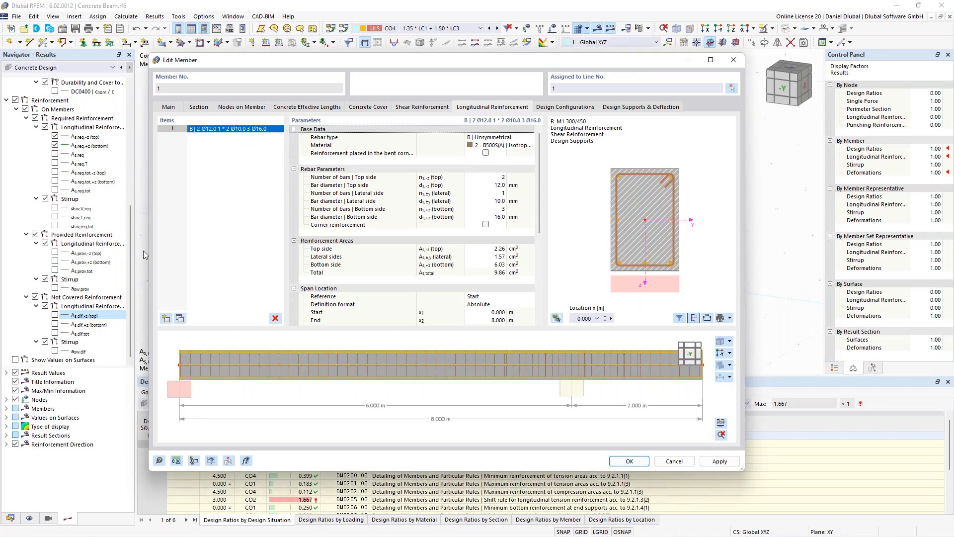
pyautogui.click(492, 185)
pyautogui.write('14')
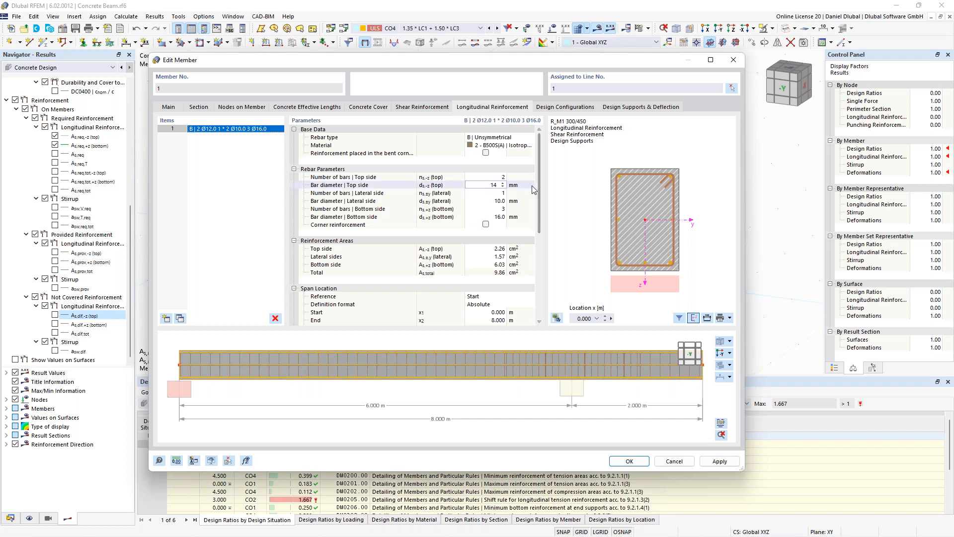
pyautogui.click(500, 219)
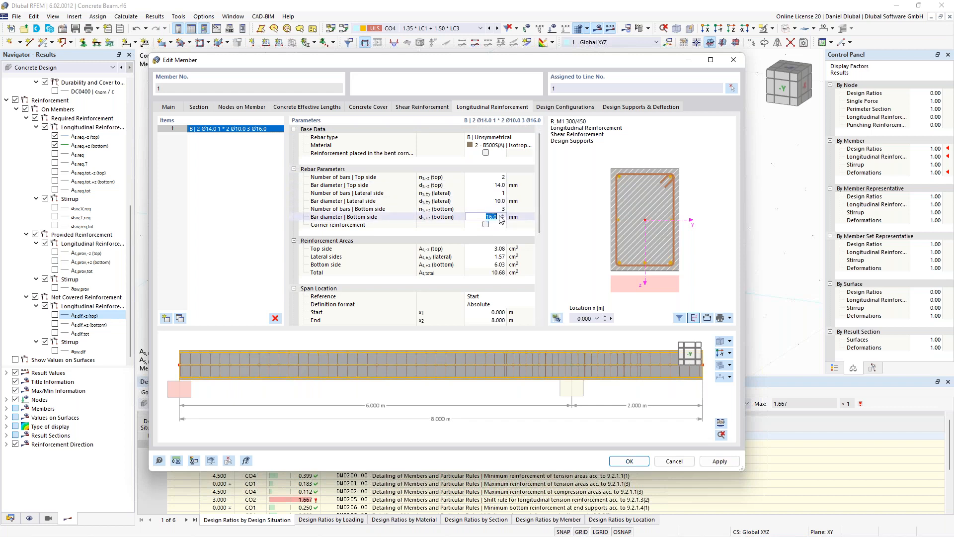
pyautogui.write('20')
pyautogui.click(503, 209)
pyautogui.write('5')
pyautogui.click(500, 201)
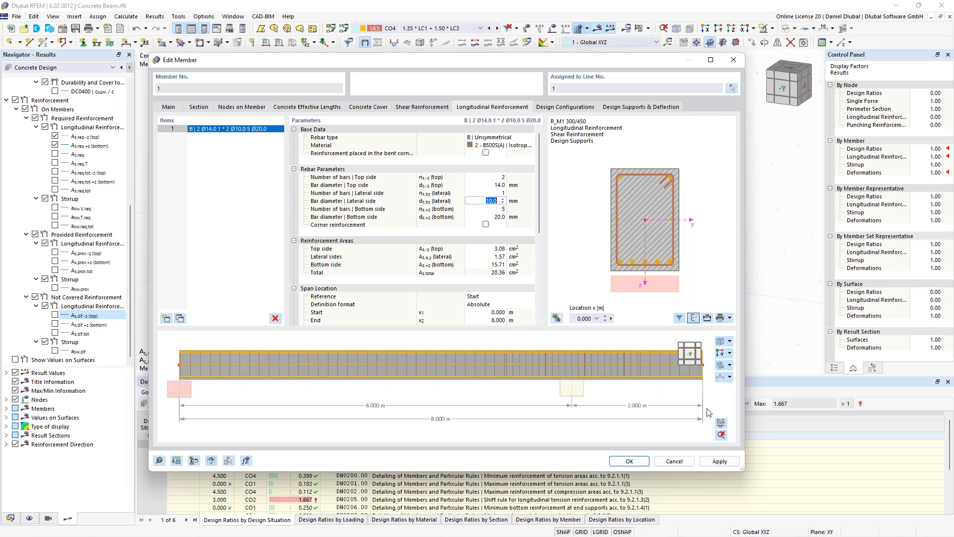
pyautogui.click(721, 422)
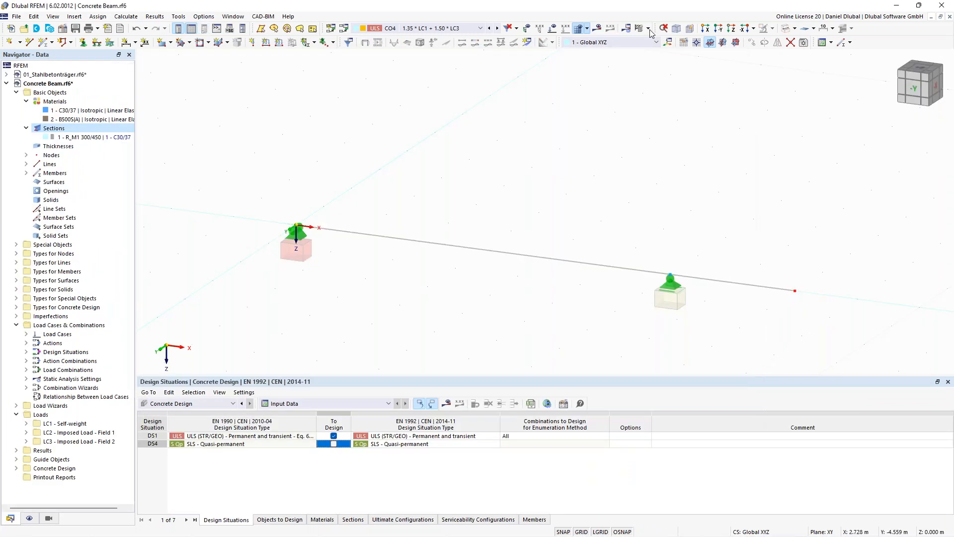
# Rerun the full calculation and open the design check details of the UL0100 section resistance check.
pyautogui.click(649, 28)
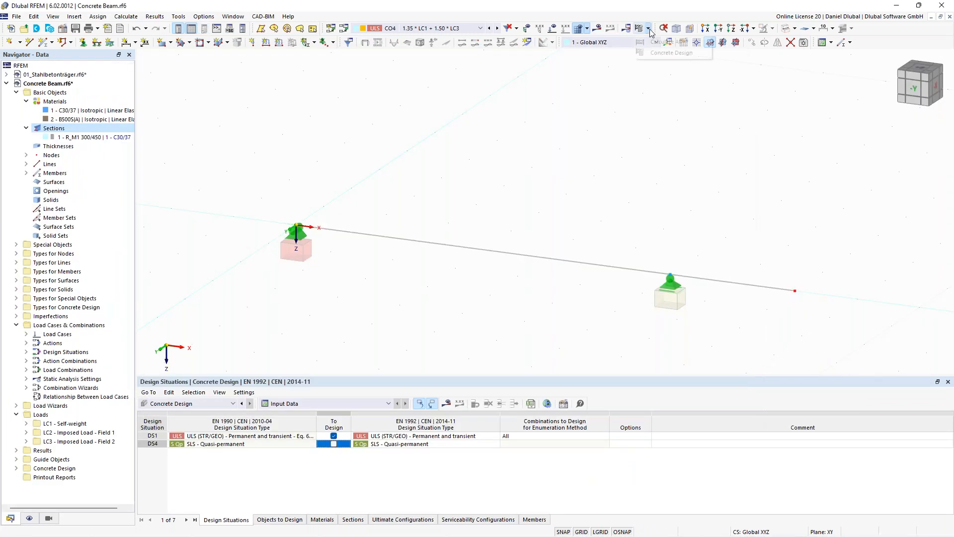
pyautogui.click(656, 42)
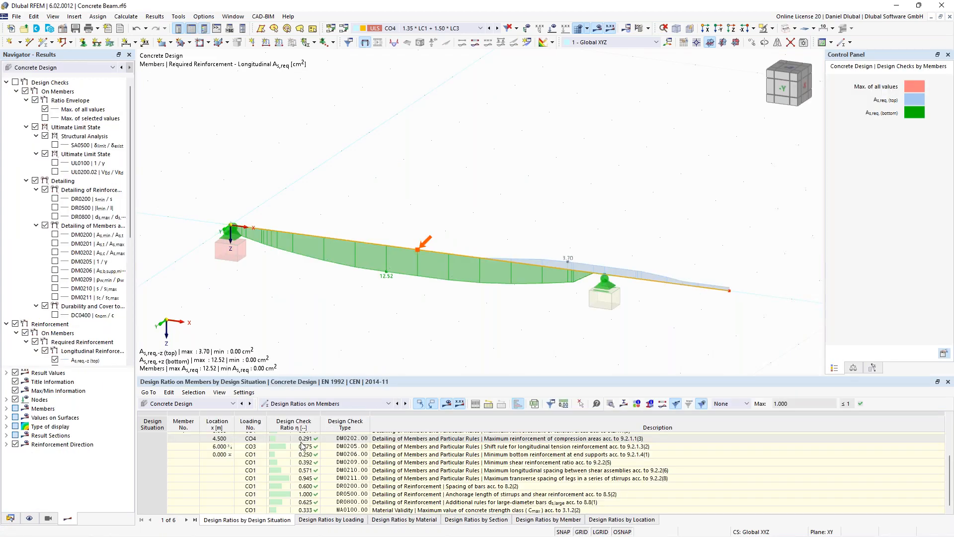
pyautogui.scroll(3, 376, 462)
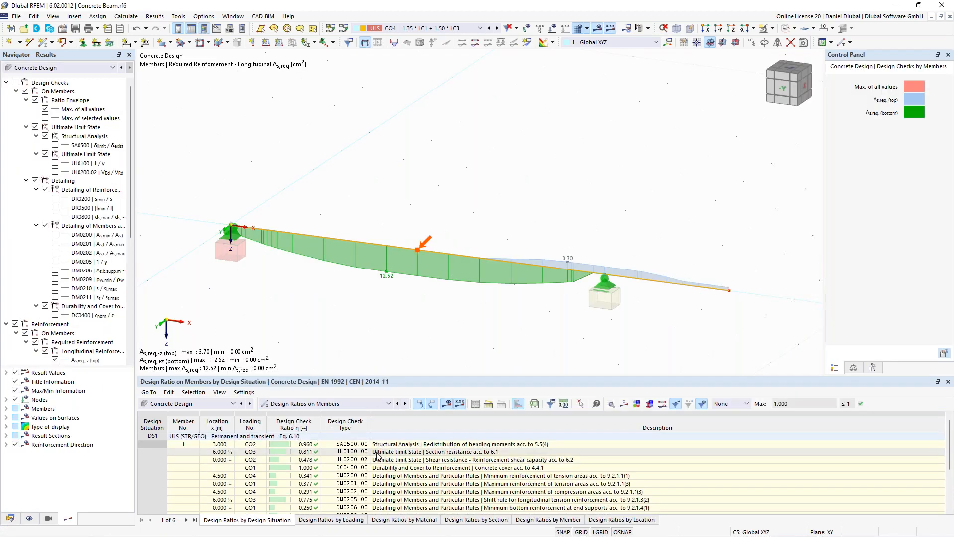
pyautogui.click(376, 456)
pyautogui.click(430, 403)
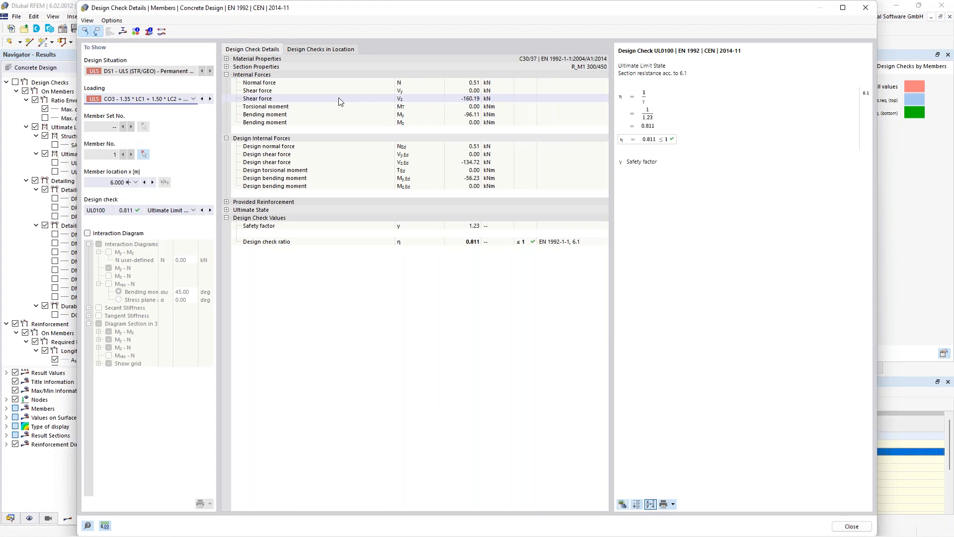
# Examine the formulas of the UL0200.02 shear resistance check for the reinforcement's shear capacity.
pyautogui.click(201, 210)
pyautogui.moveTo(685, 51); pyautogui.dragTo(751, 52)
pyautogui.moveTo(634, 73); pyautogui.dragTo(737, 74)
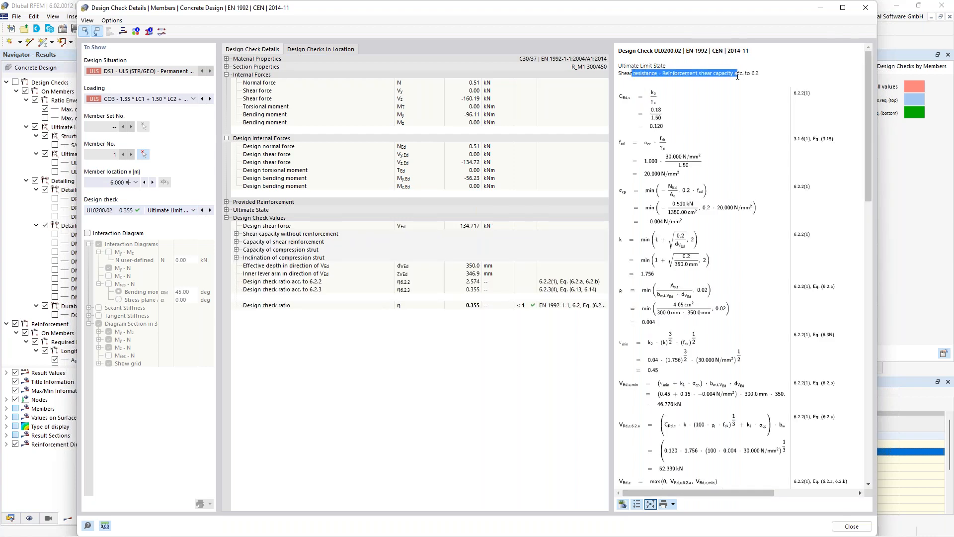
pyautogui.click(766, 81)
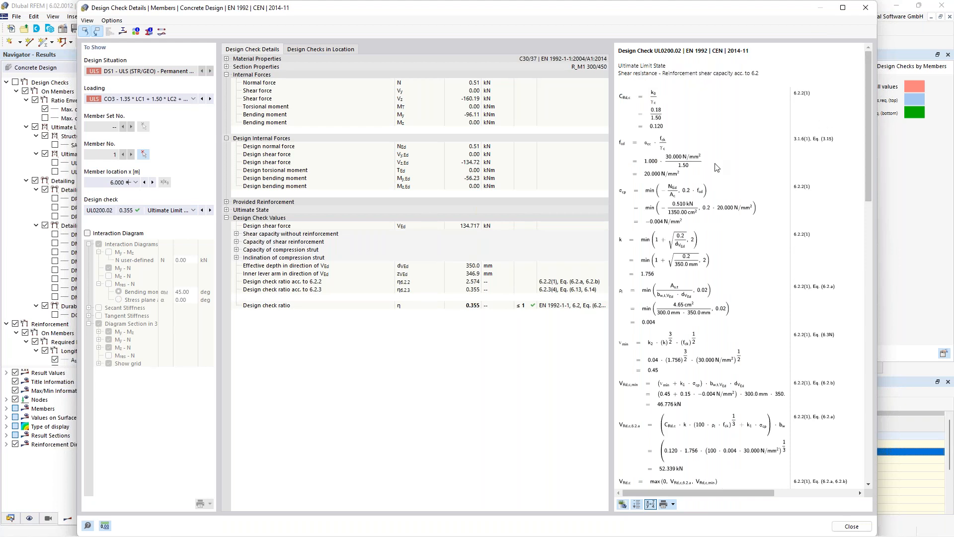
pyautogui.scroll(-2, 716, 167)
pyautogui.scroll(2, 716, 167)
pyautogui.scroll(-2, 716, 167)
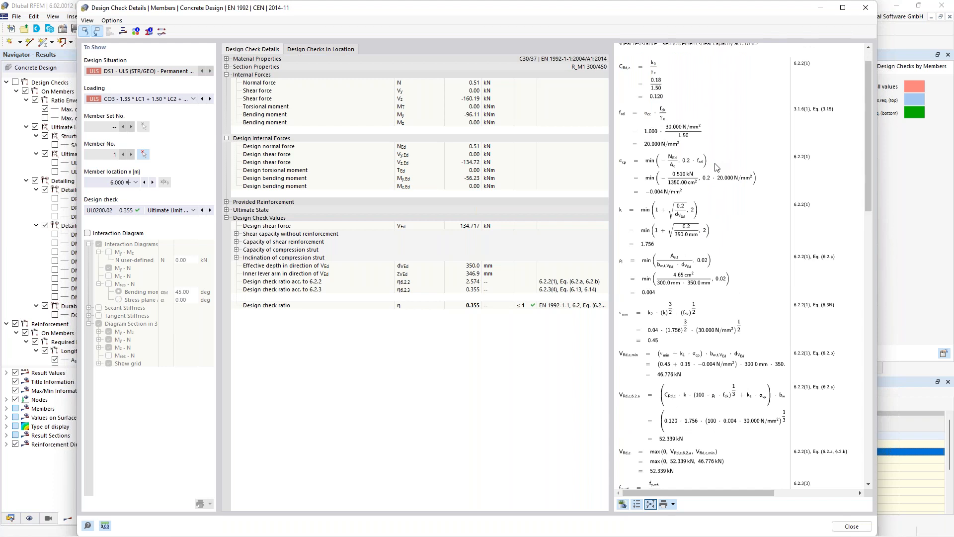
# Read through the remaining formulas of the shear resistance check and close the design check details.
pyautogui.scroll(-10, 716, 167)
pyautogui.moveTo(866, 169); pyautogui.dragTo(866, 79)
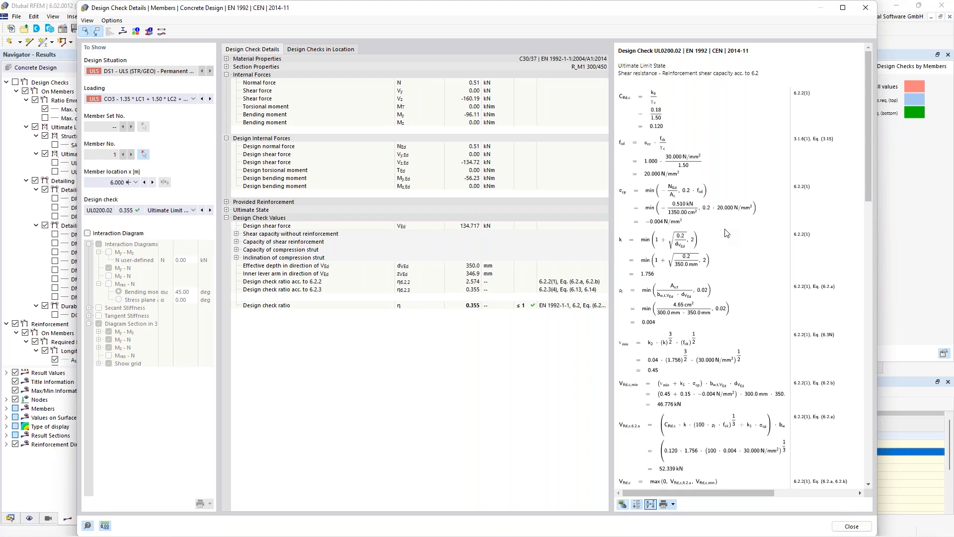
pyautogui.press('Escape')
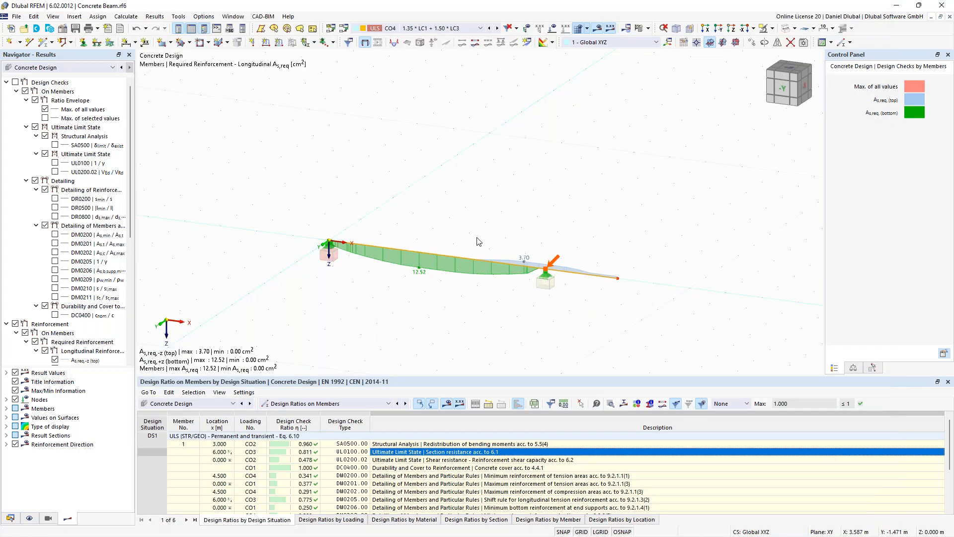
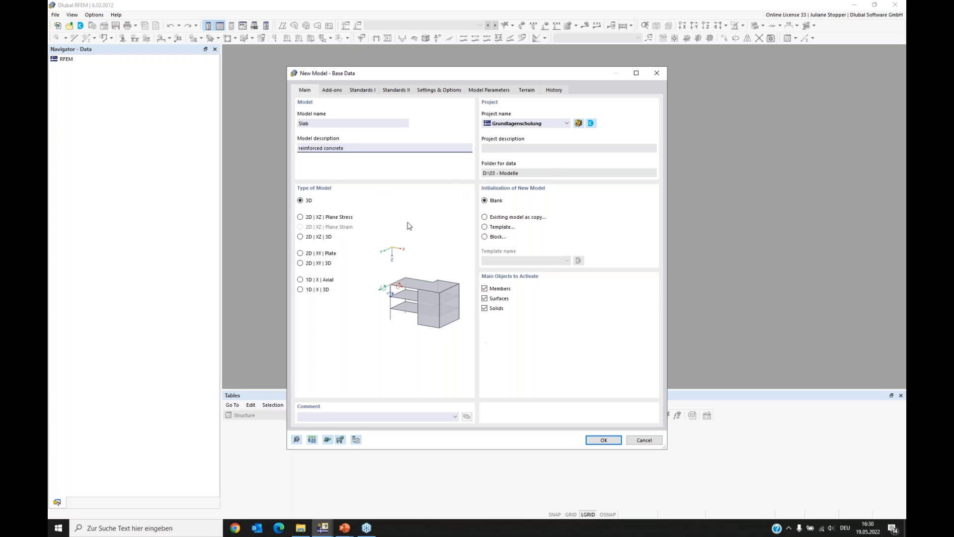
# Create the 3D model Slab with the Concrete Design add-on and EN 1992 CEN 2014-11, overwriting the existing model of that name.
pyautogui.click(331, 90)
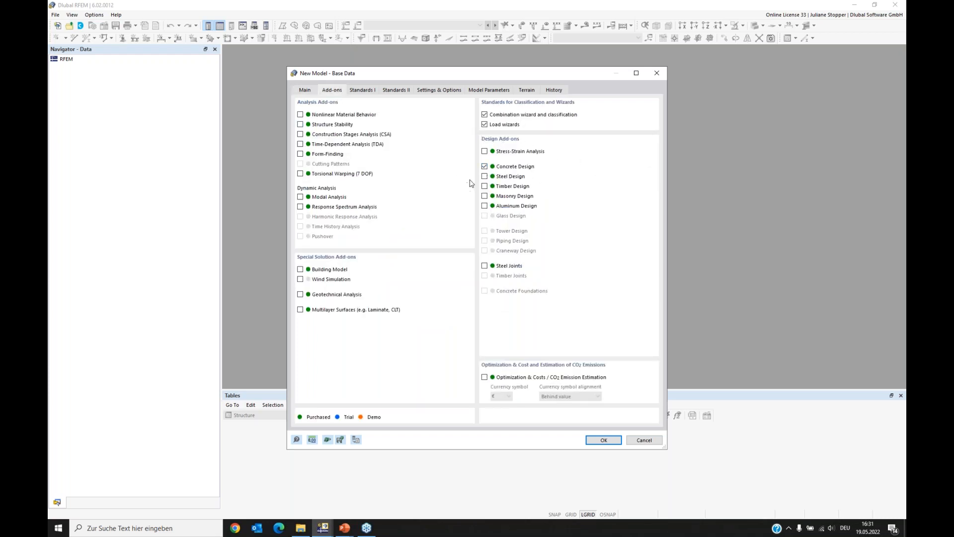
pyautogui.click(364, 90)
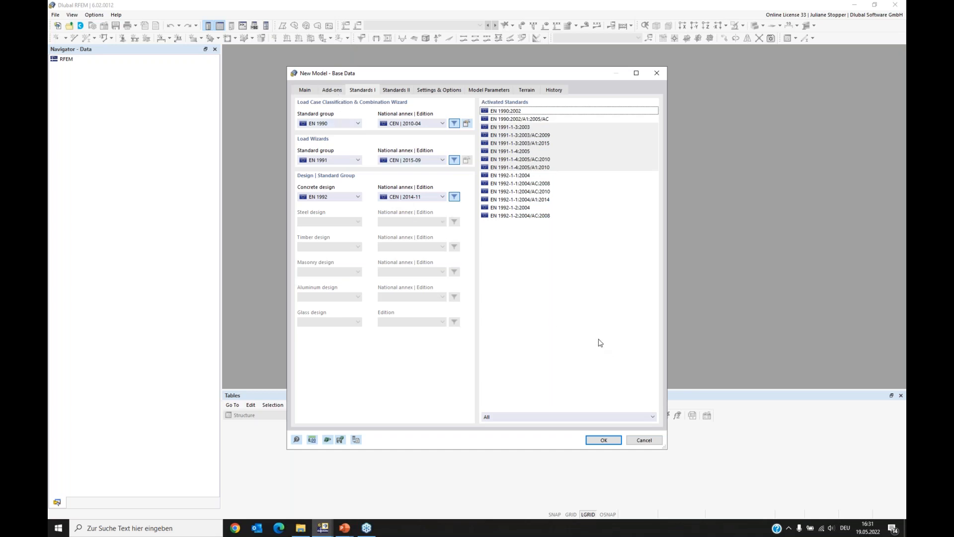
pyautogui.click(603, 440)
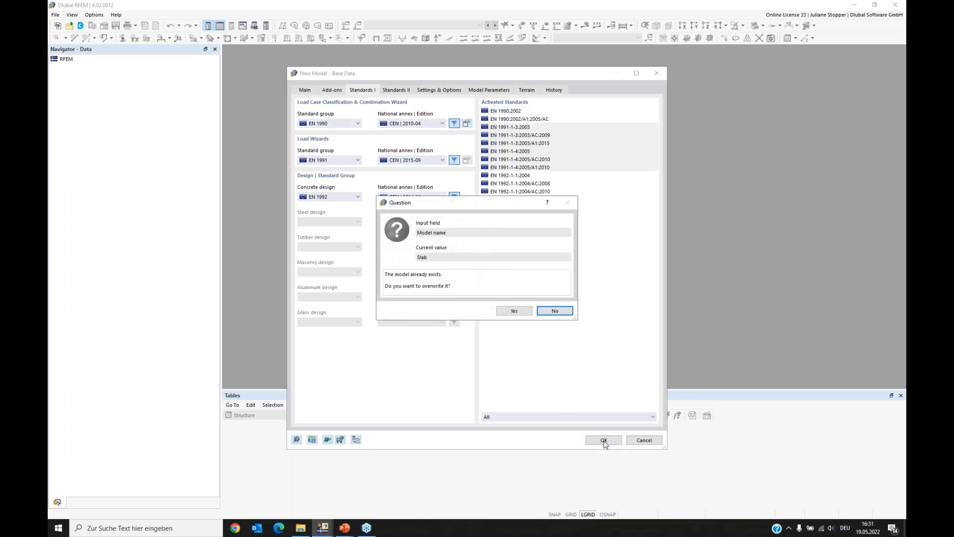
pyautogui.click(513, 312)
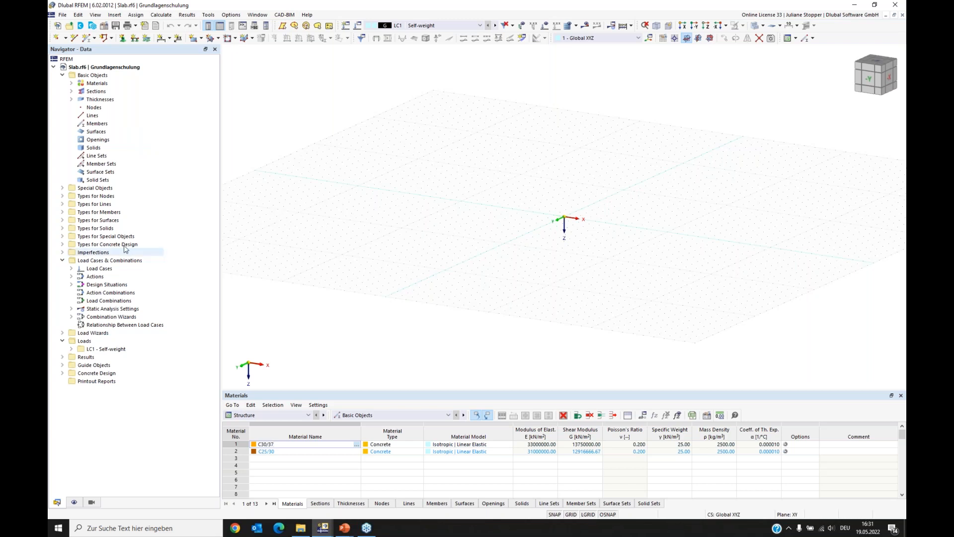
# Create a new background layer under the guide objects and load Ground-plan.dxf from the EN training folder into it.
pyautogui.click(62, 261)
pyautogui.click(62, 276)
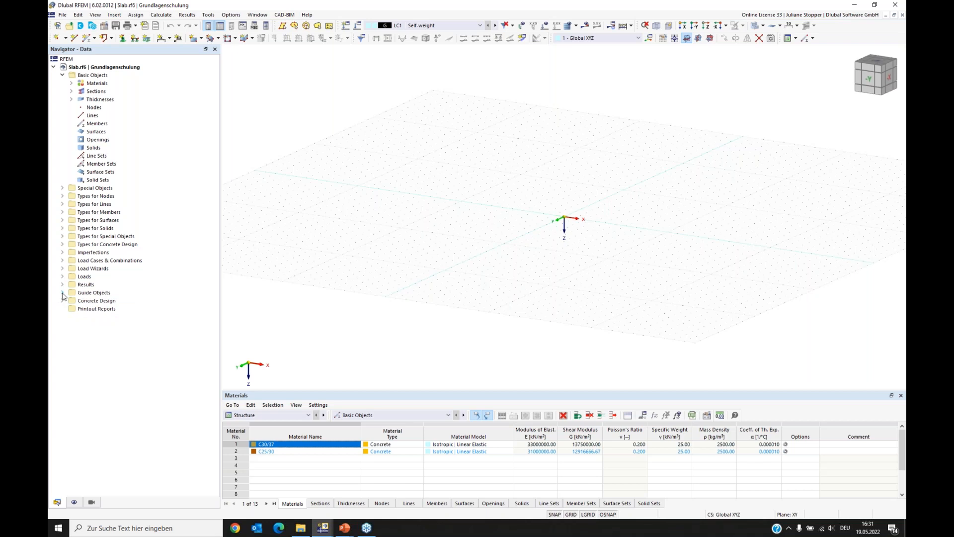
pyautogui.click(62, 293)
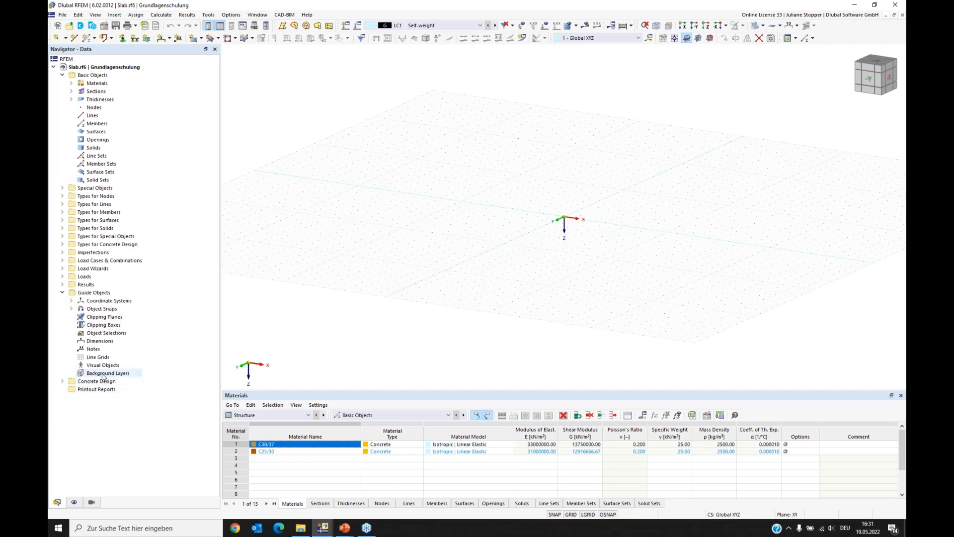
pyautogui.rightClick(103, 375)
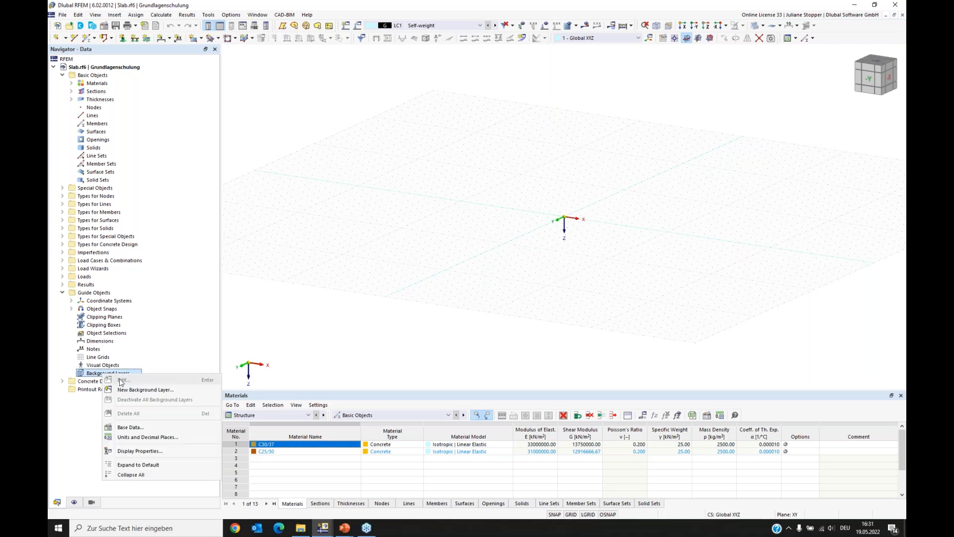
pyautogui.click(128, 388)
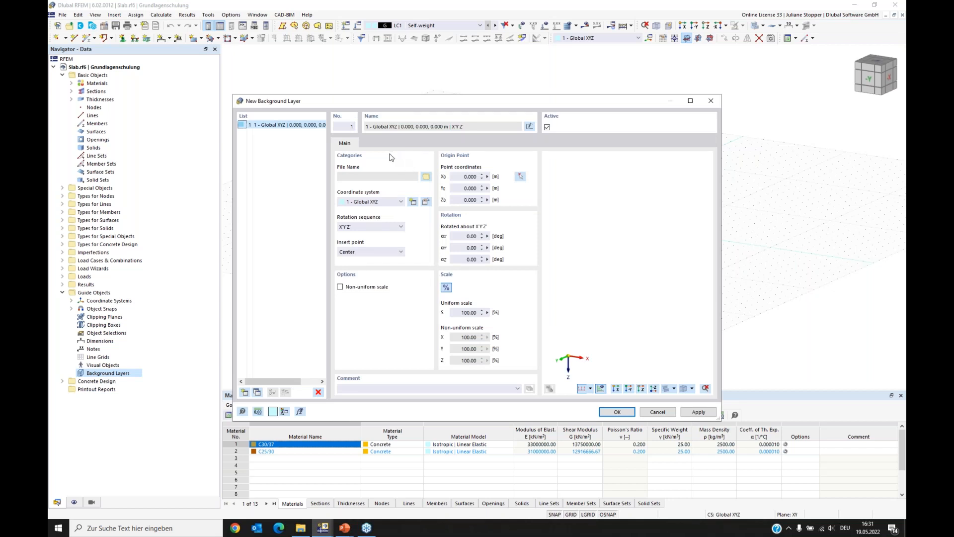
pyautogui.click(425, 176)
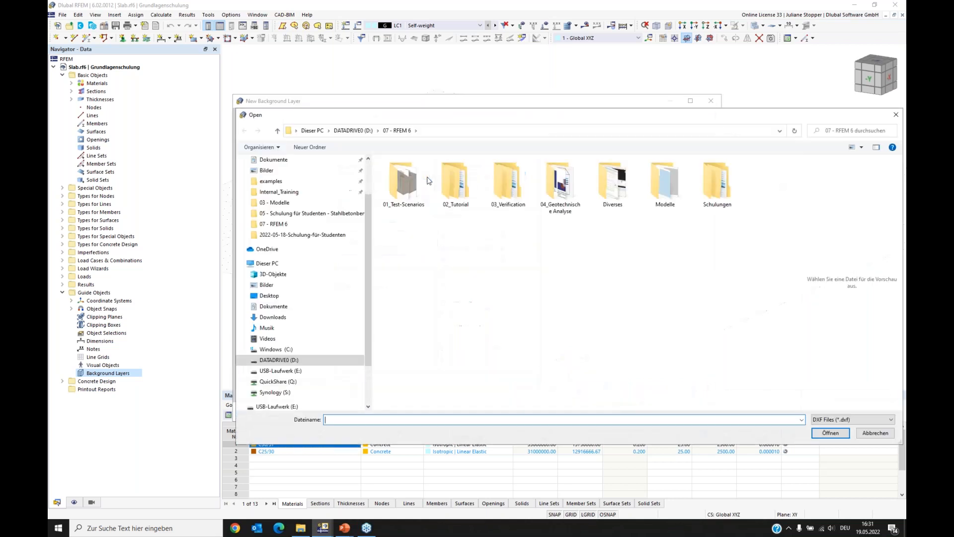
pyautogui.click(298, 218)
pyautogui.doubleClick(396, 198)
pyautogui.click(410, 173)
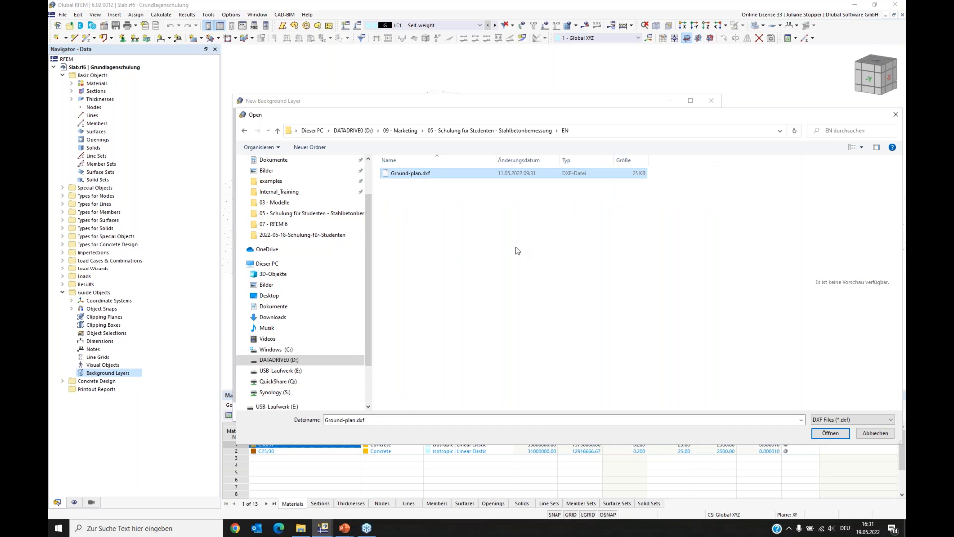
pyautogui.click(829, 433)
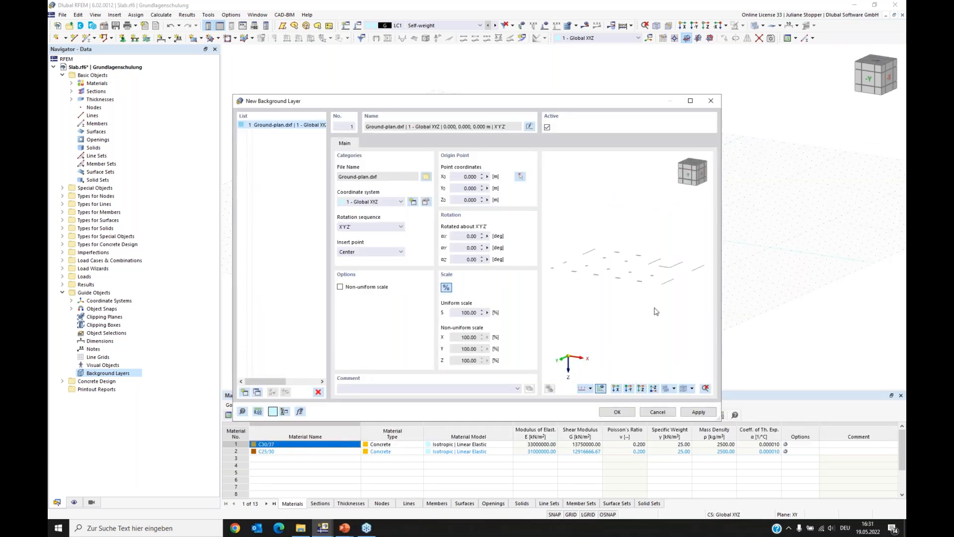
# Rotate the ground plan background layer 180° about the Y axis and accept the layer.
pyautogui.click(641, 388)
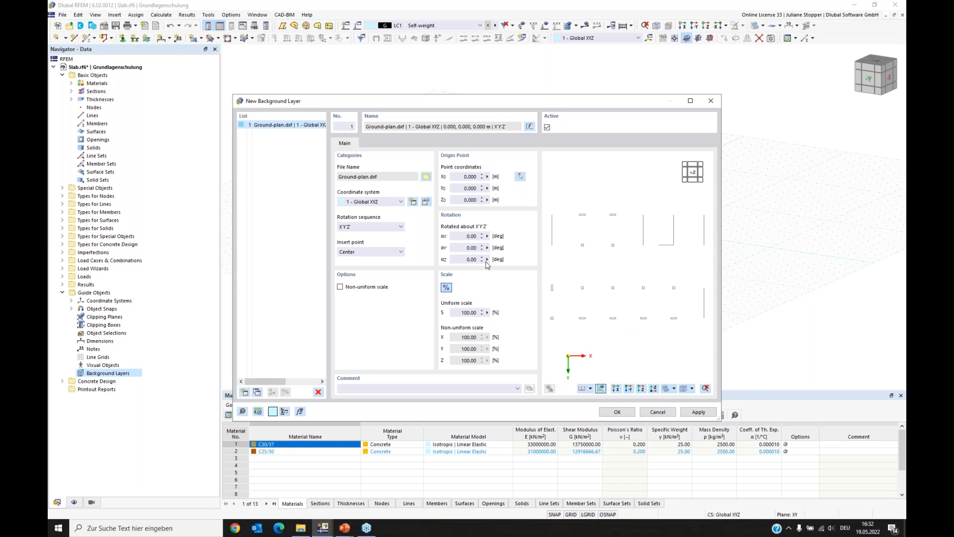
pyautogui.click(456, 247)
pyautogui.click(472, 259)
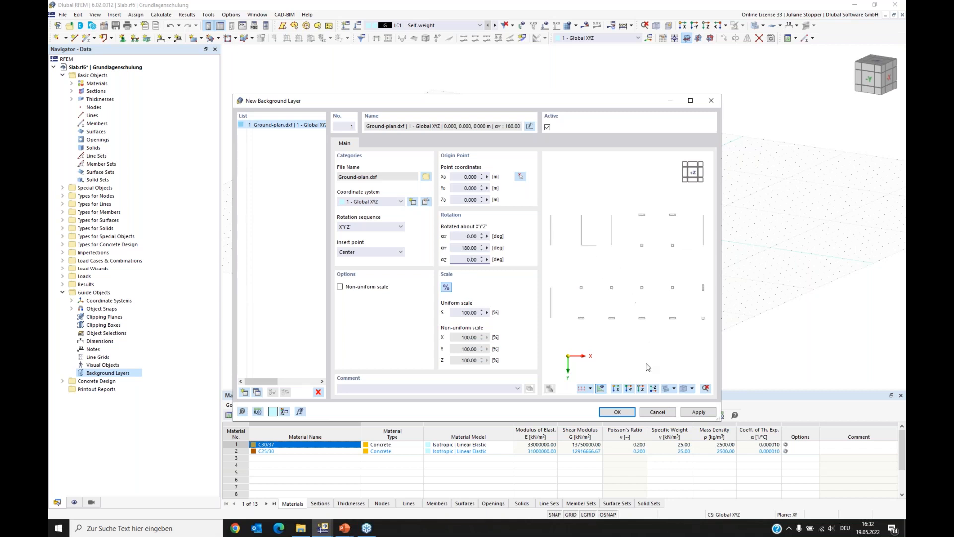
pyautogui.click(617, 412)
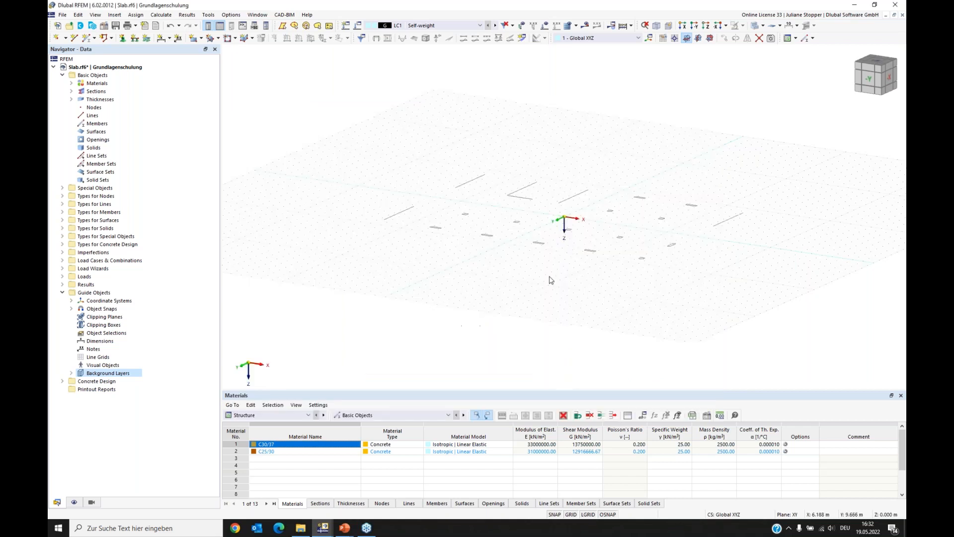
# In plan view, draw single lines along the ground plan's upper and left outer edges, both starting at X -12.600, Y -8.538 m.
pyautogui.click(708, 28)
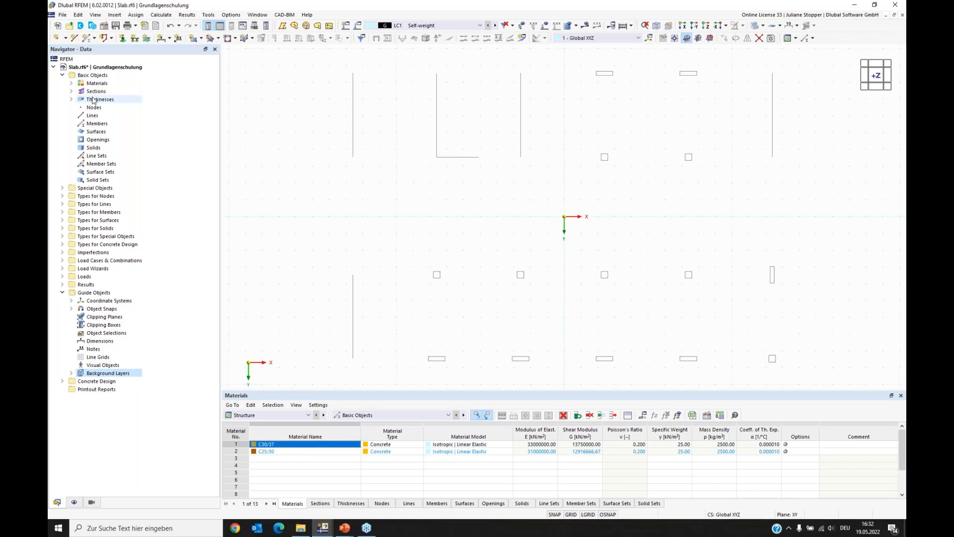
pyautogui.click(74, 39)
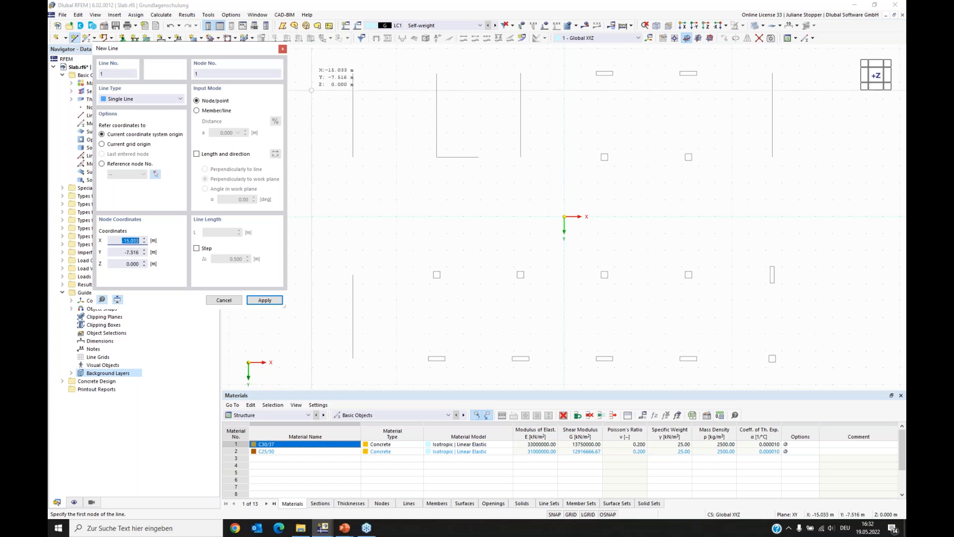
pyautogui.click(352, 73)
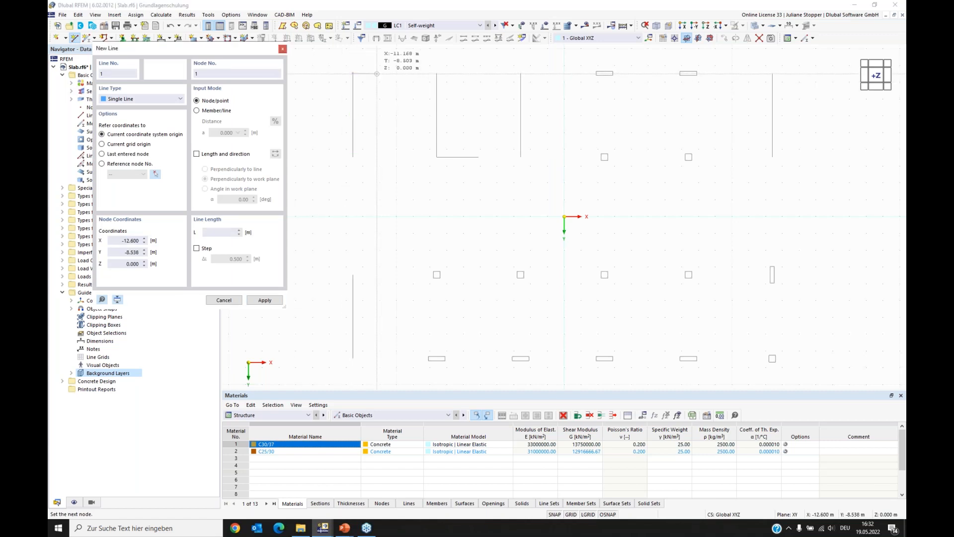
pyautogui.click(772, 73)
pyautogui.press('Escape')
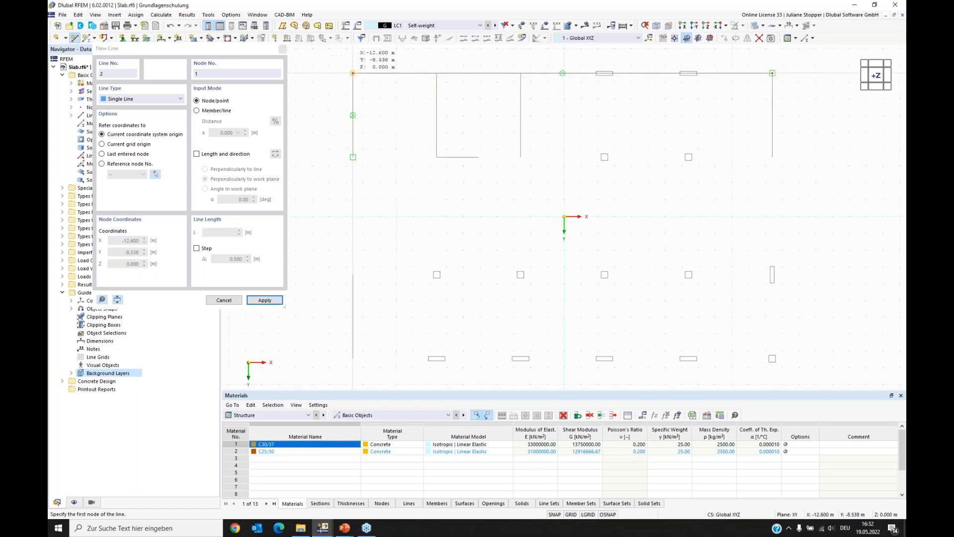
pyautogui.click(352, 73)
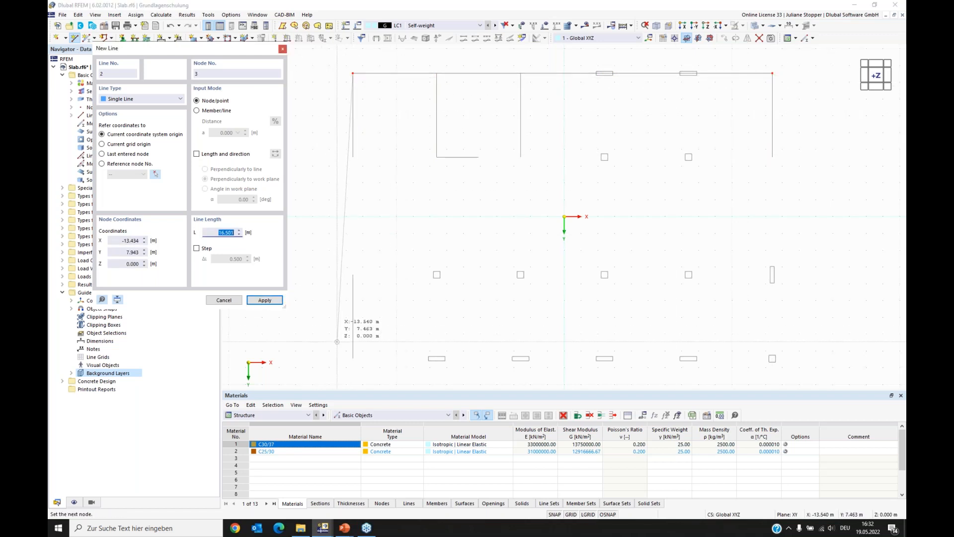
pyautogui.click(353, 358)
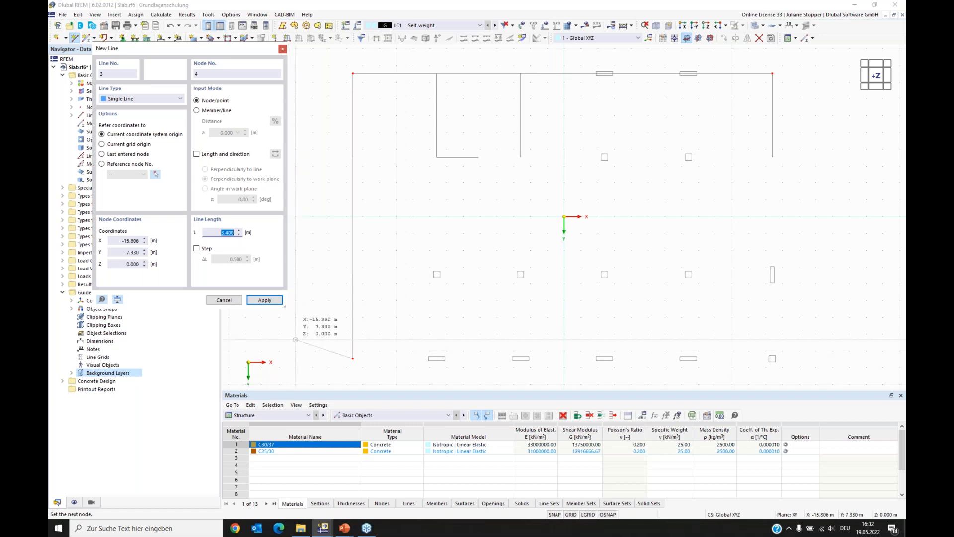
pyautogui.press('Escape')
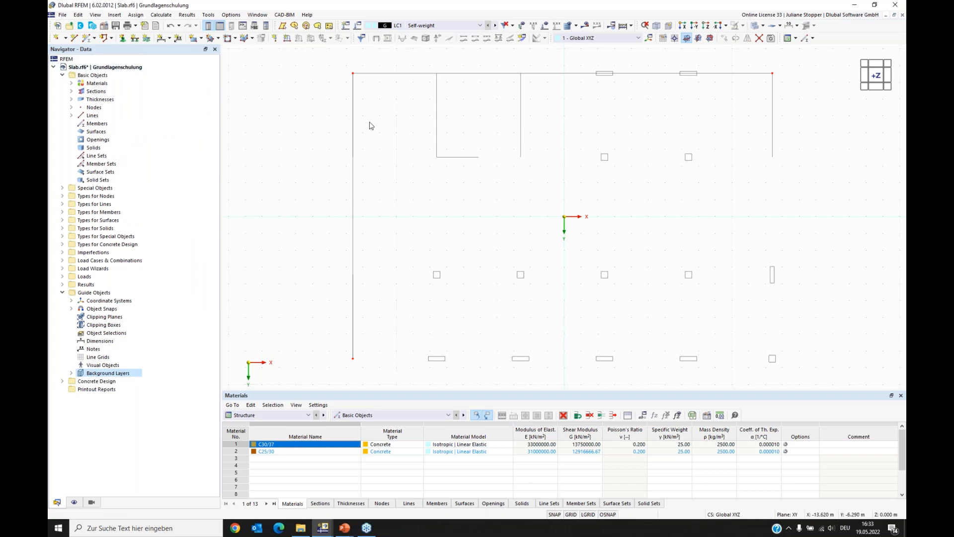
# Copy the upper edge line to the ground plan's lower edge and the left edge line to its right edge.
pyautogui.click(567, 73)
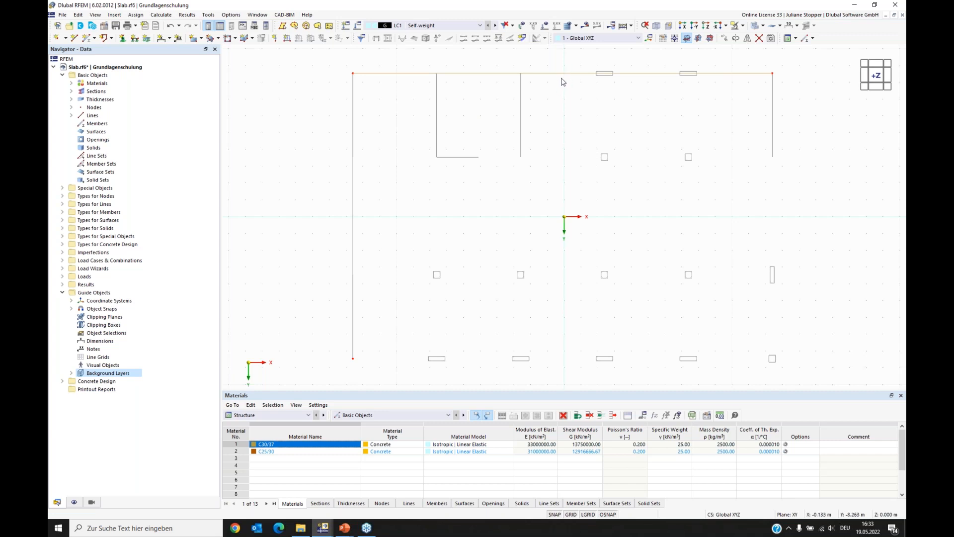
pyautogui.click(563, 79)
pyautogui.moveTo(563, 77); pyautogui.dragTo(457, 368)
pyautogui.press('Escape')
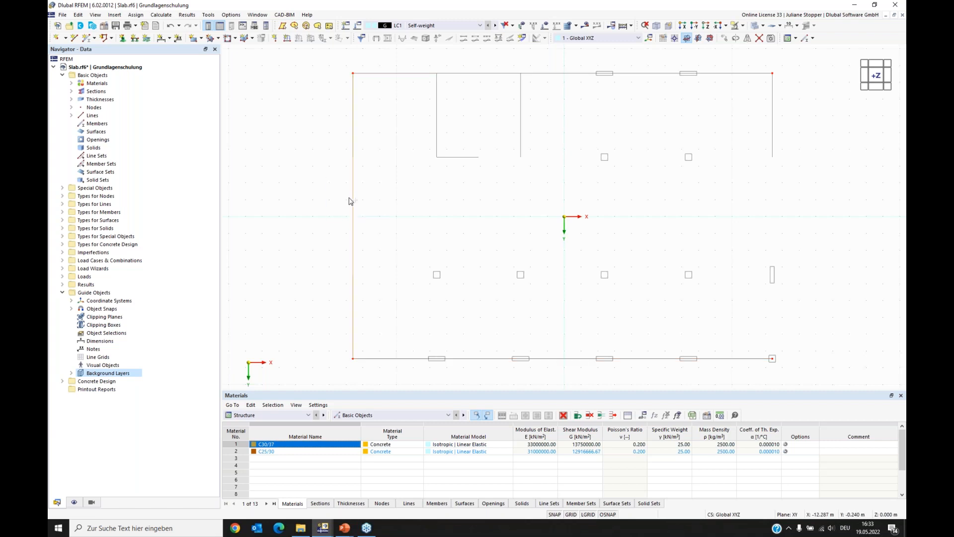
pyautogui.moveTo(356, 160); pyautogui.dragTo(805, 111)
pyautogui.press('Escape')
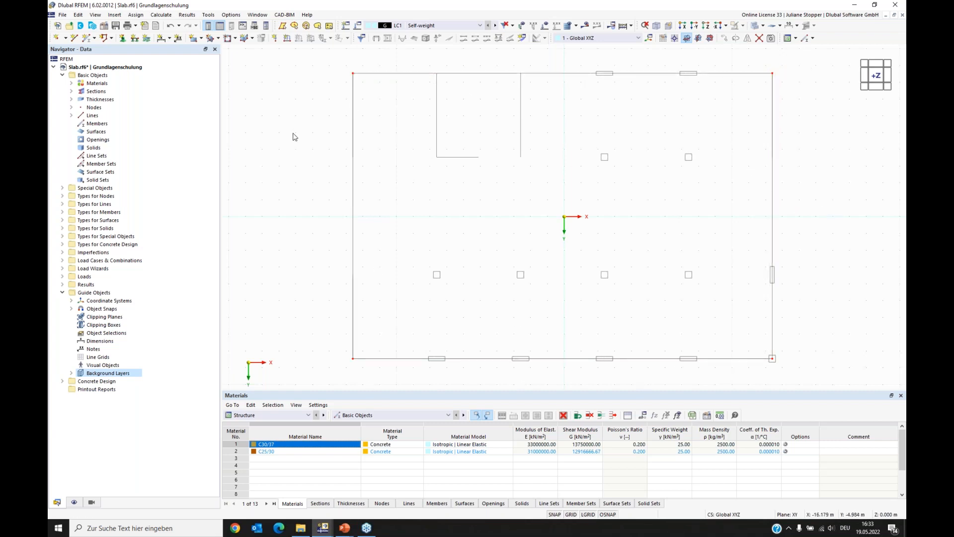
# Draw connected single lines around the inner wall area at the upper edge, with an intermediate node where the short lower wall ends.
pyautogui.click(75, 38)
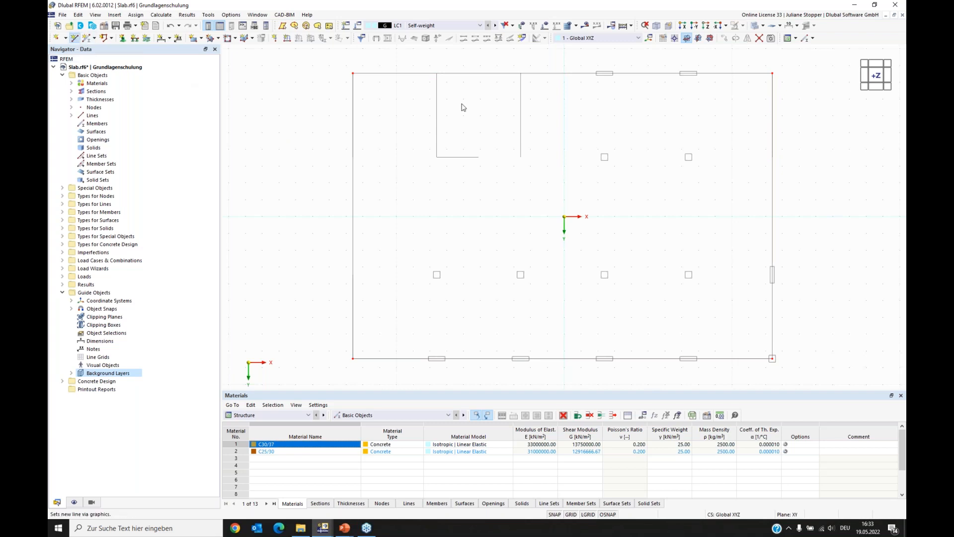
pyautogui.click(436, 73)
pyautogui.click(436, 157)
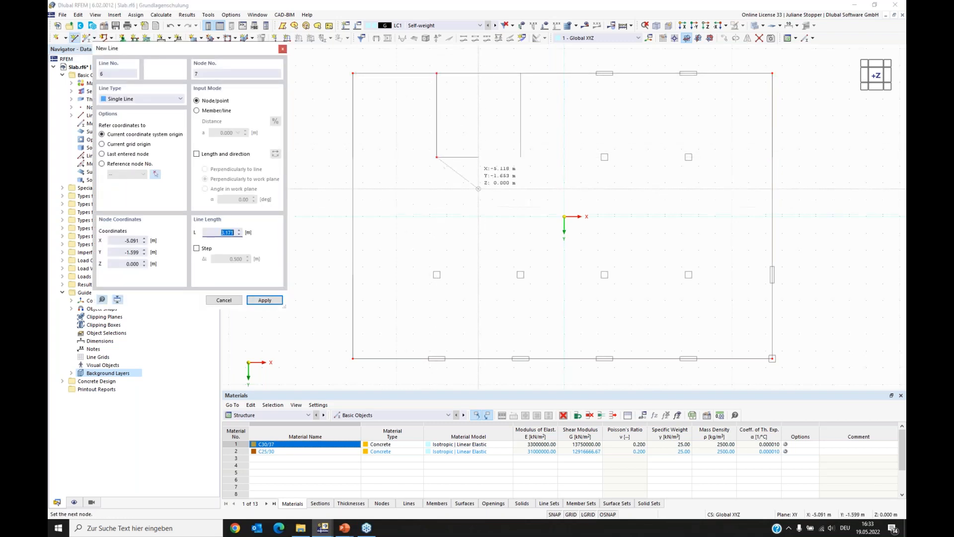
pyautogui.click(478, 157)
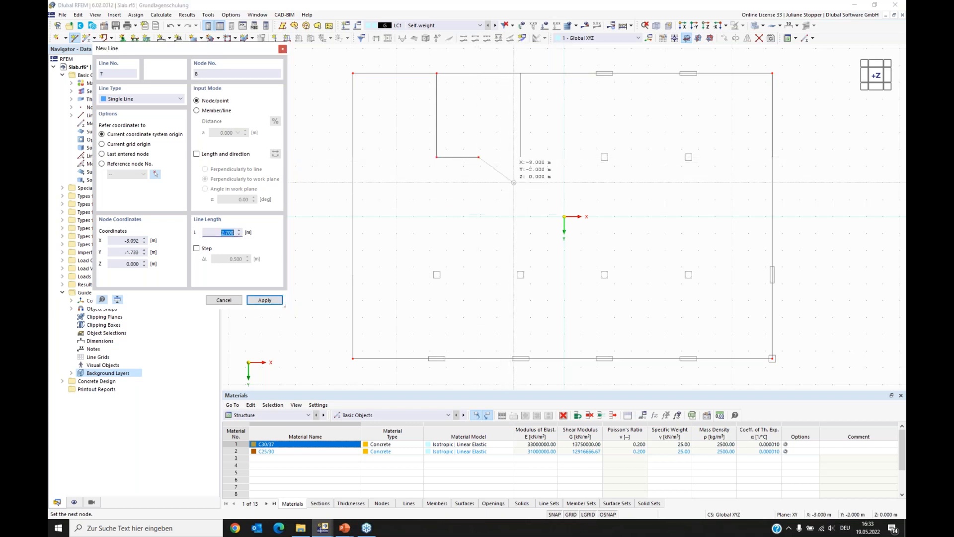
pyautogui.click(520, 157)
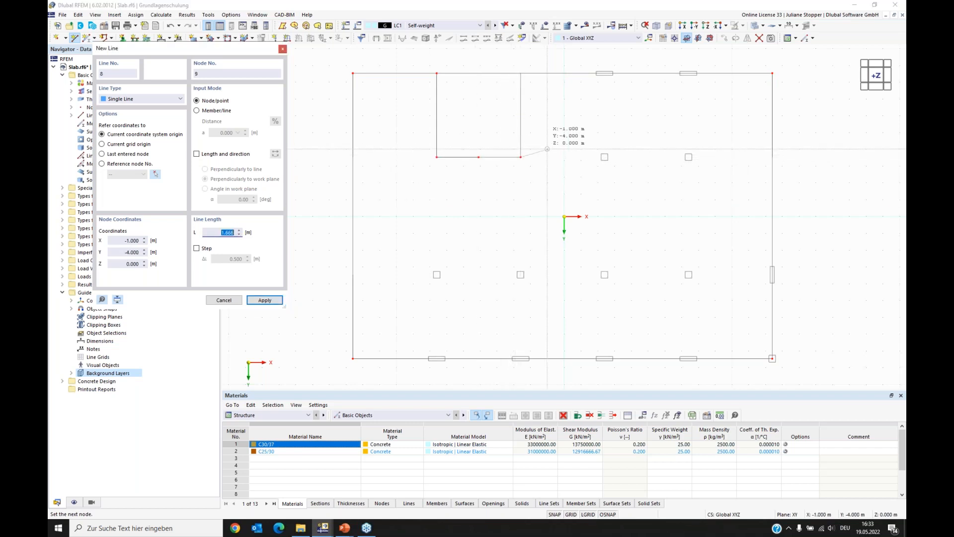
pyautogui.click(520, 73)
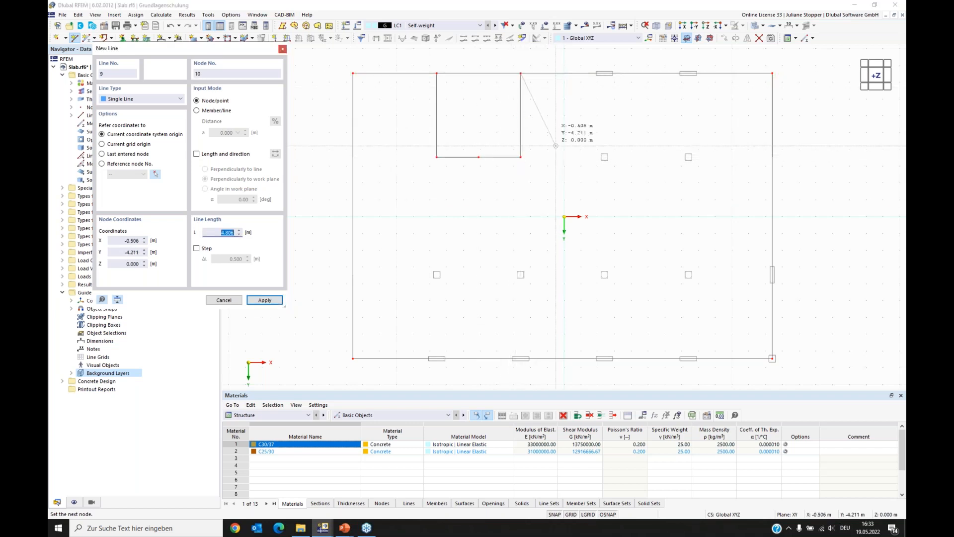
pyautogui.click(282, 49)
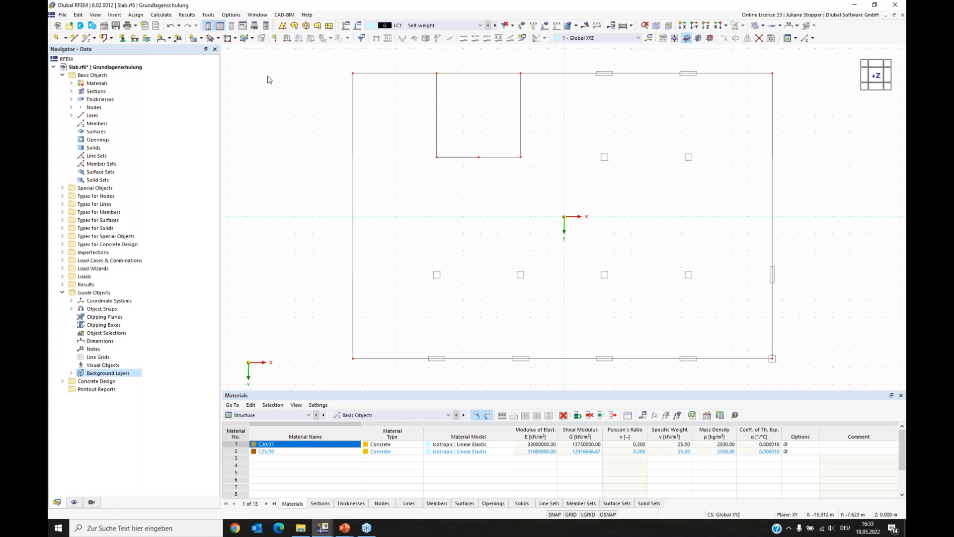
# Place new nodes on the upper edge line at the short-side midpoints of the two wall-column outlines.
pyautogui.click(57, 38)
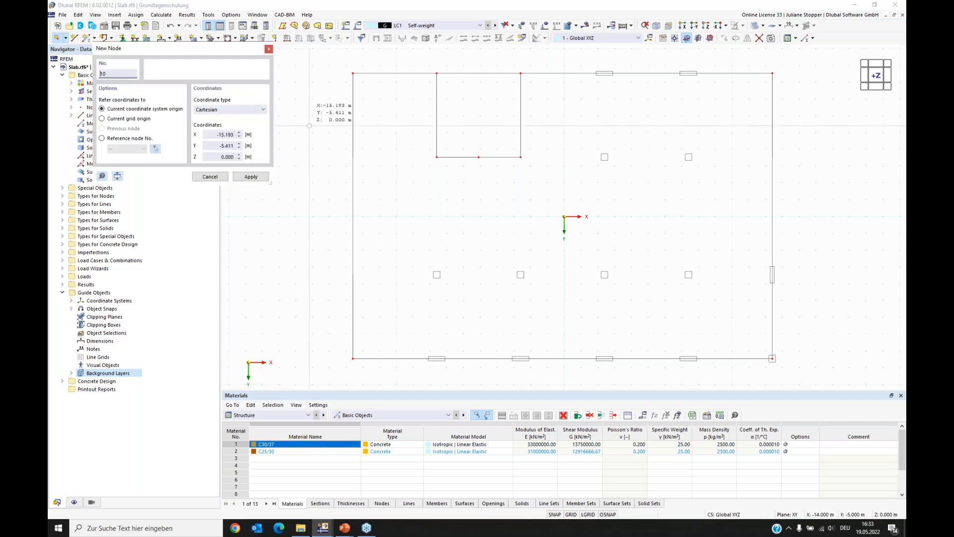
pyautogui.scroll(3, 626, 125)
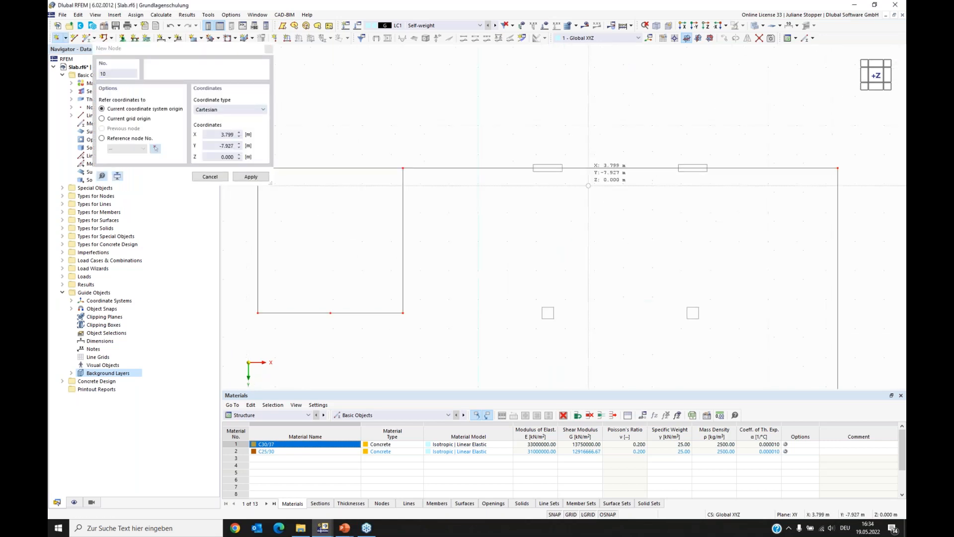
pyautogui.scroll(2, 584, 171)
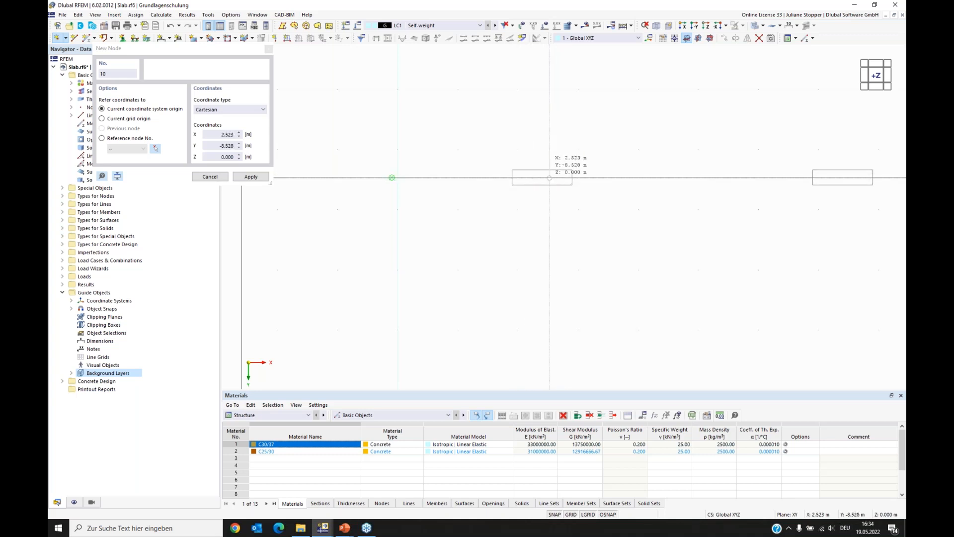
pyautogui.click(512, 177)
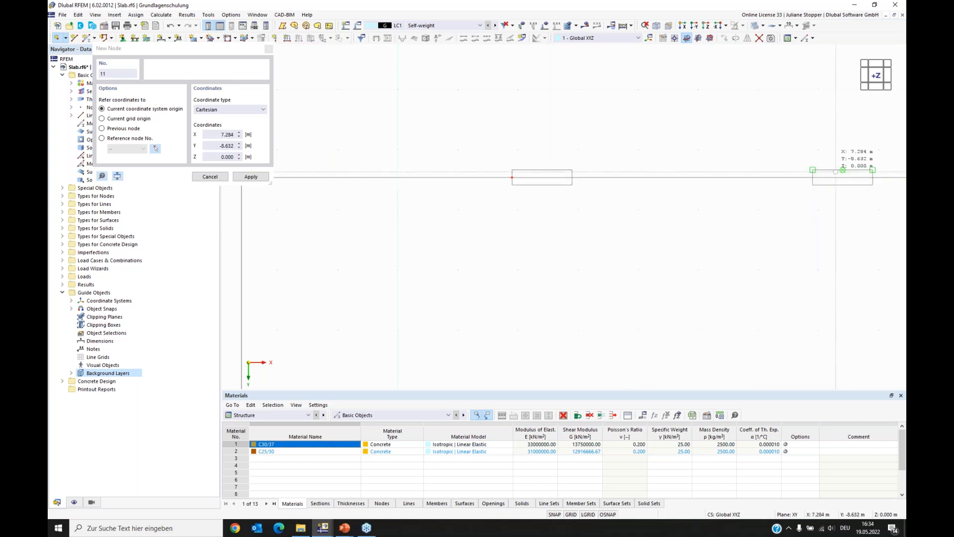
pyautogui.click(812, 177)
pyautogui.press('Escape')
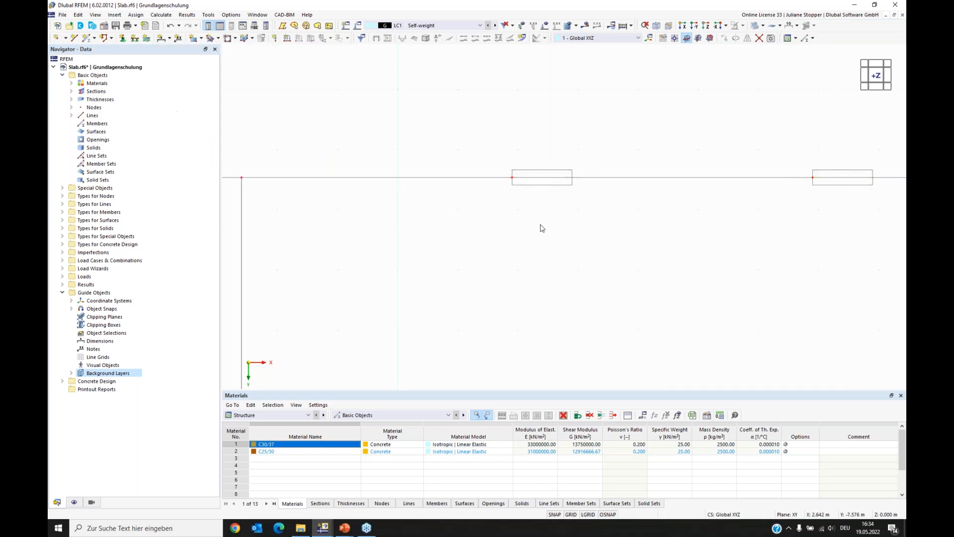
# Set the X coordinate of the node at the first upper-edge wall column to 2.4 m.
pyautogui.doubleClick(517, 259)
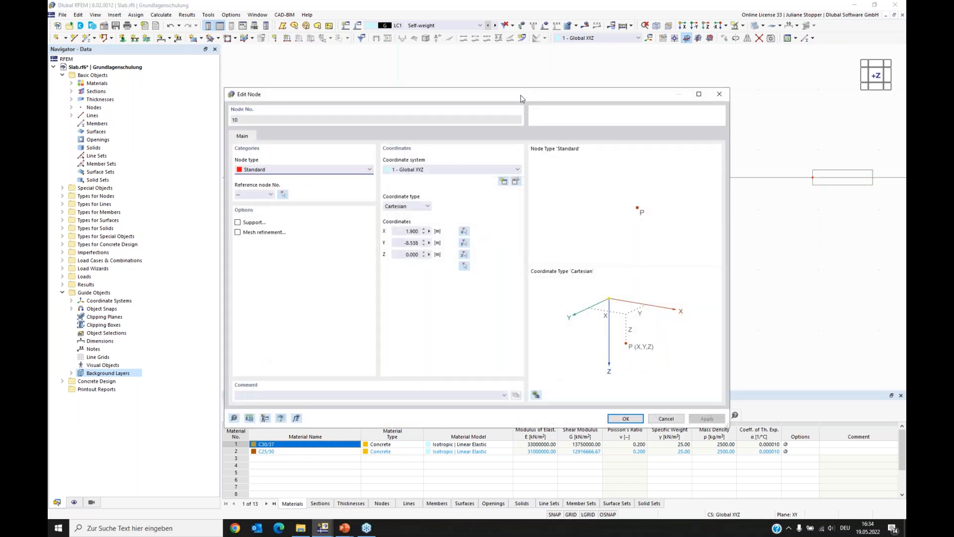
pyautogui.moveTo(521, 99); pyautogui.dragTo(574, 201)
pyautogui.moveTo(458, 332); pyautogui.dragTo(483, 334)
pyautogui.write('2,4')
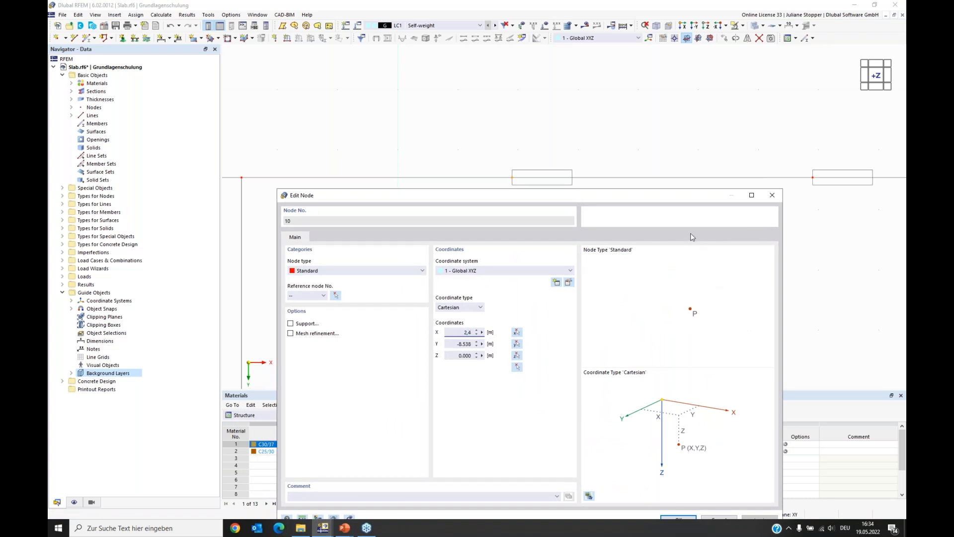
pyautogui.press('Return')
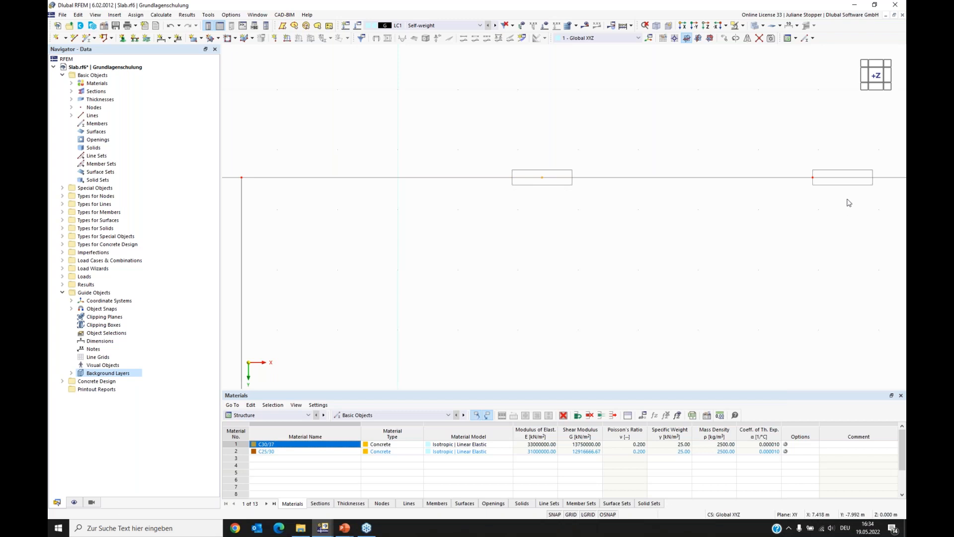
# Set the X coordinate of the node at the second upper-edge wall column to 7.4 m.
pyautogui.doubleClick(813, 178)
pyautogui.click(452, 333)
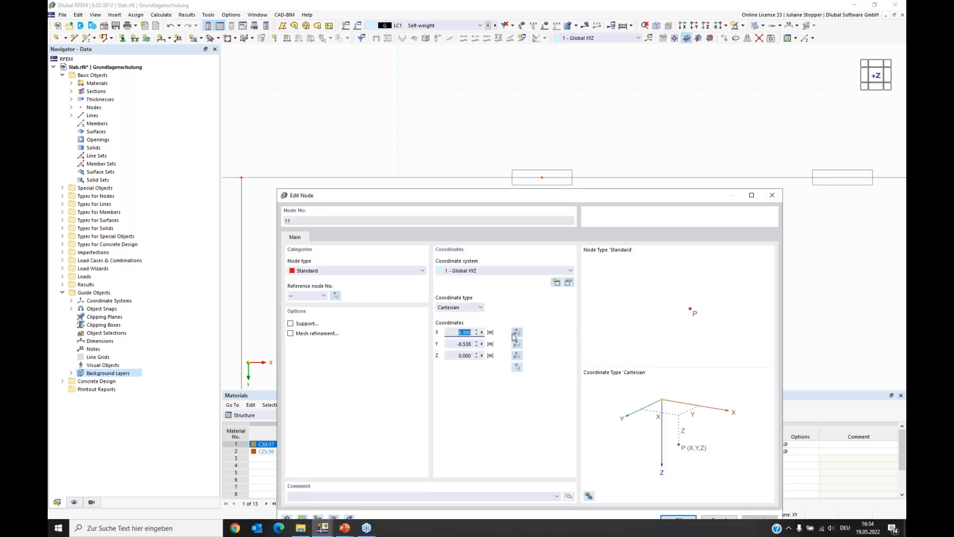
pyautogui.write('7,4')
pyautogui.press('Return')
pyautogui.scroll(-5, 531, 161)
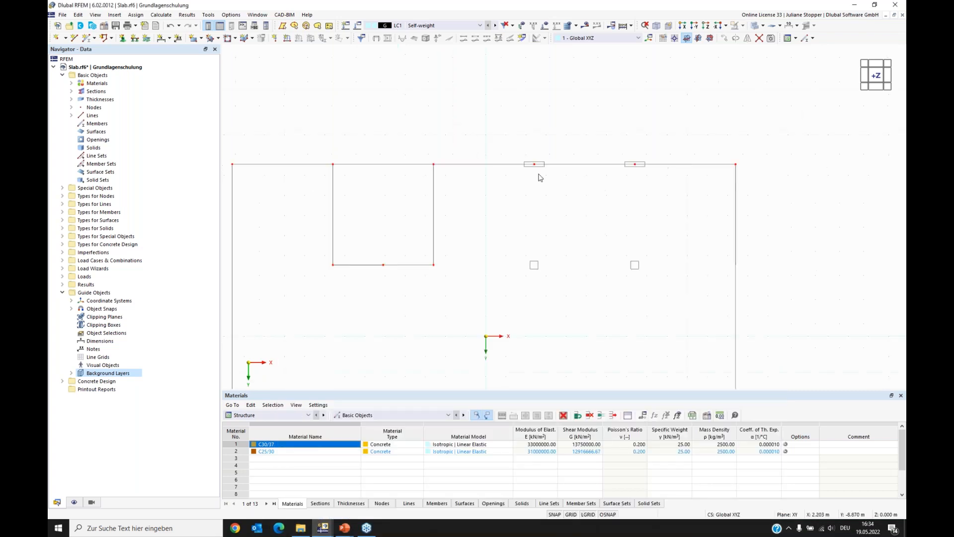
# Select all six nodes along the ground plan's upper edge and copy them down to the first interior column row.
pyautogui.moveTo(359, 273); pyautogui.dragTo(387, 239, button='middle')
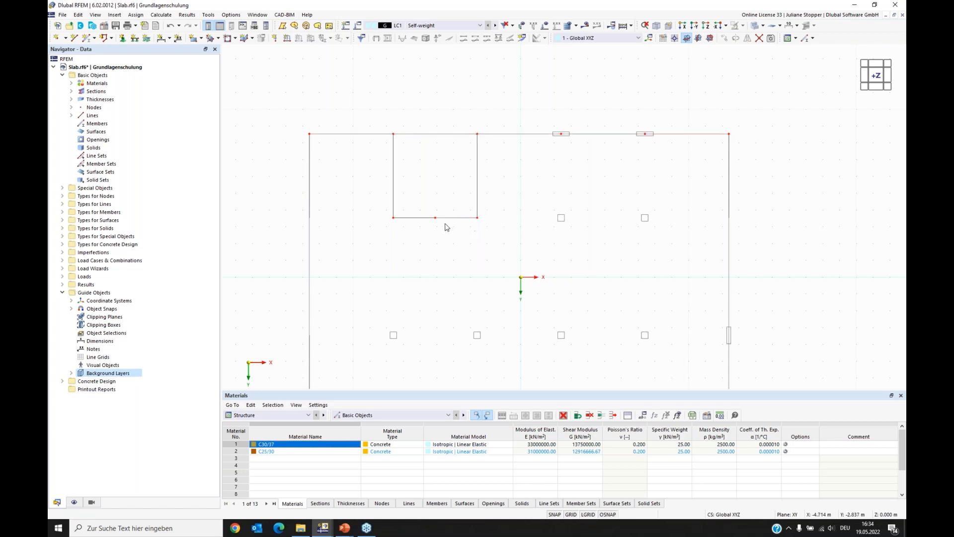
pyautogui.moveTo(423, 312); pyautogui.dragTo(354, 122, button='middle')
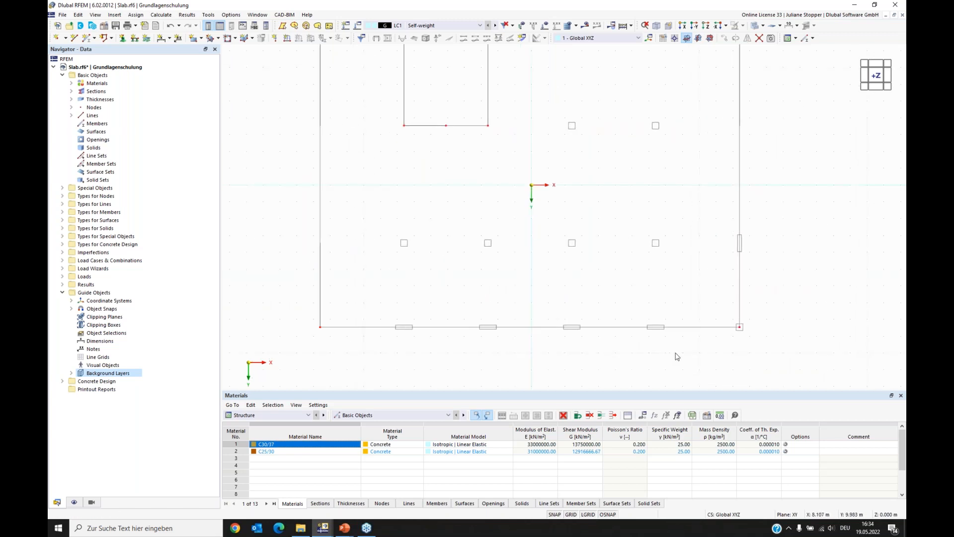
pyautogui.moveTo(531, 166); pyautogui.dragTo(523, 281, button='middle')
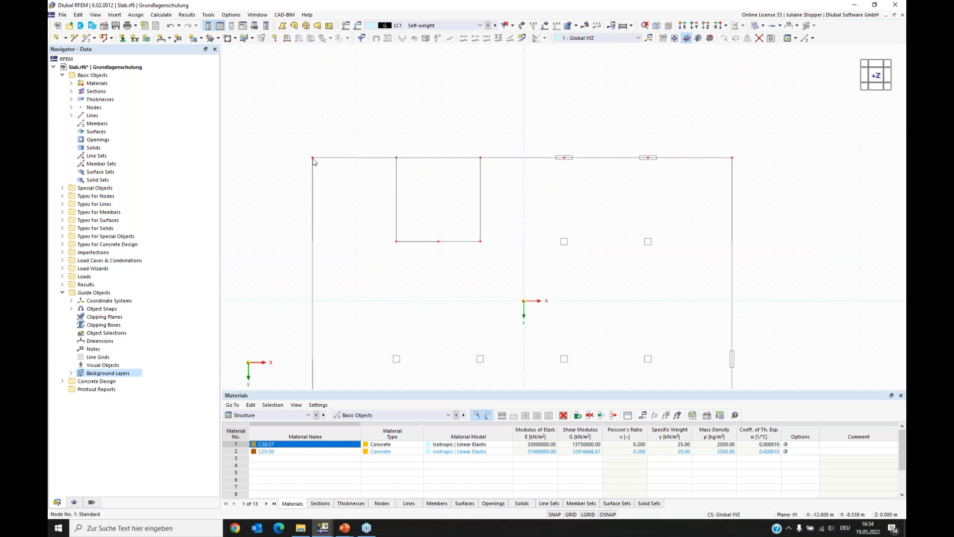
pyautogui.click(312, 158)
pyautogui.click(396, 157)
pyautogui.click(480, 157)
pyautogui.click(564, 158)
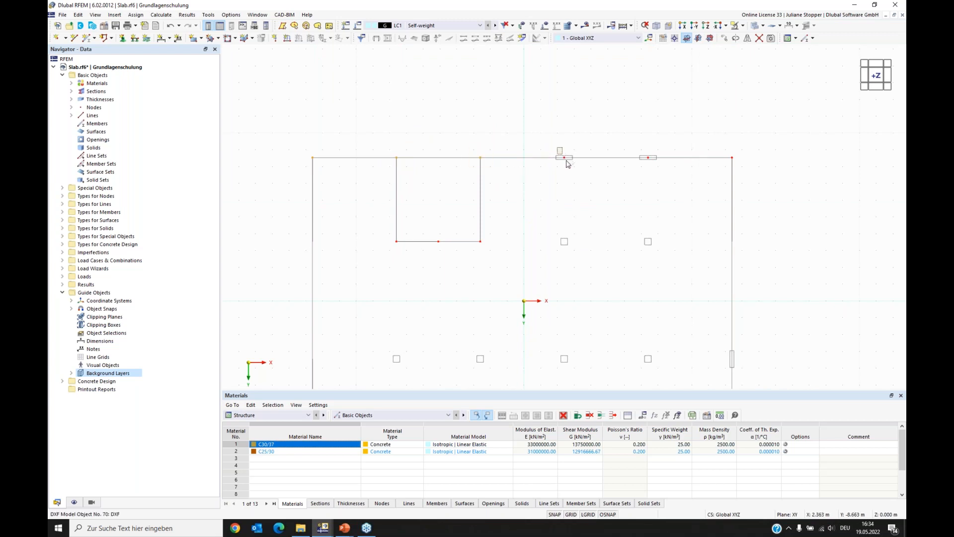
pyautogui.click(648, 157)
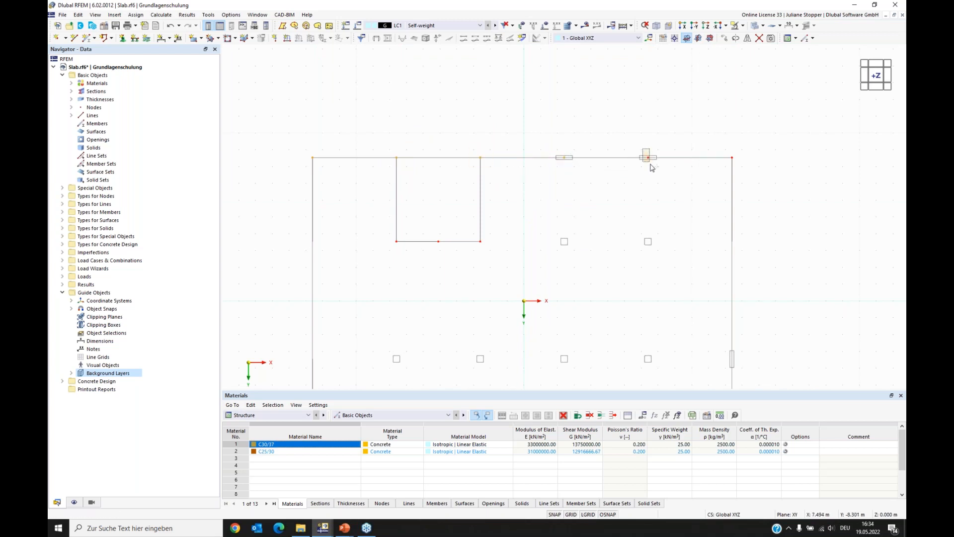
pyautogui.click(734, 160)
pyautogui.moveTo(313, 160); pyautogui.dragTo(314, 244)
pyautogui.scroll(-3, 503, 274)
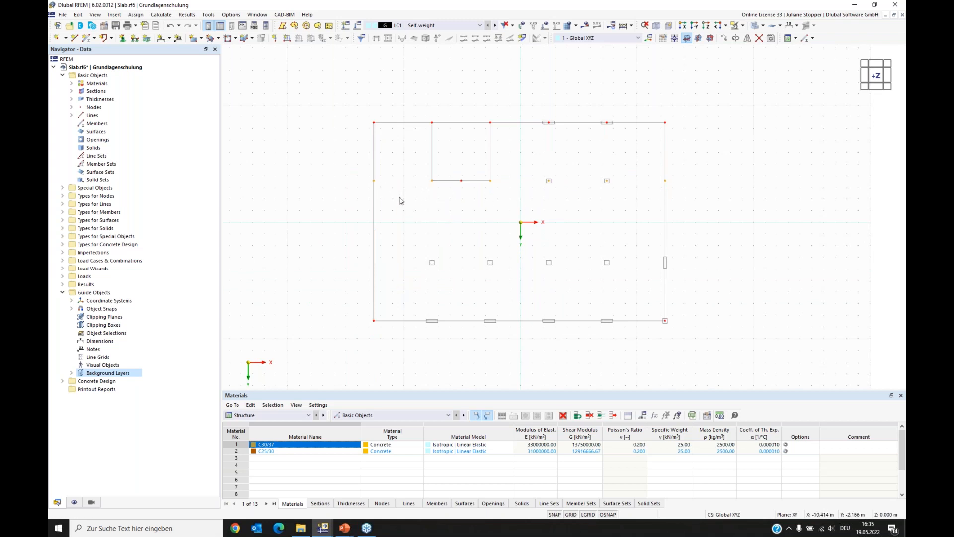
# Copy the selected row of nodes 7 m in the Y direction to the lower interior column row.
pyautogui.rightClick(374, 183)
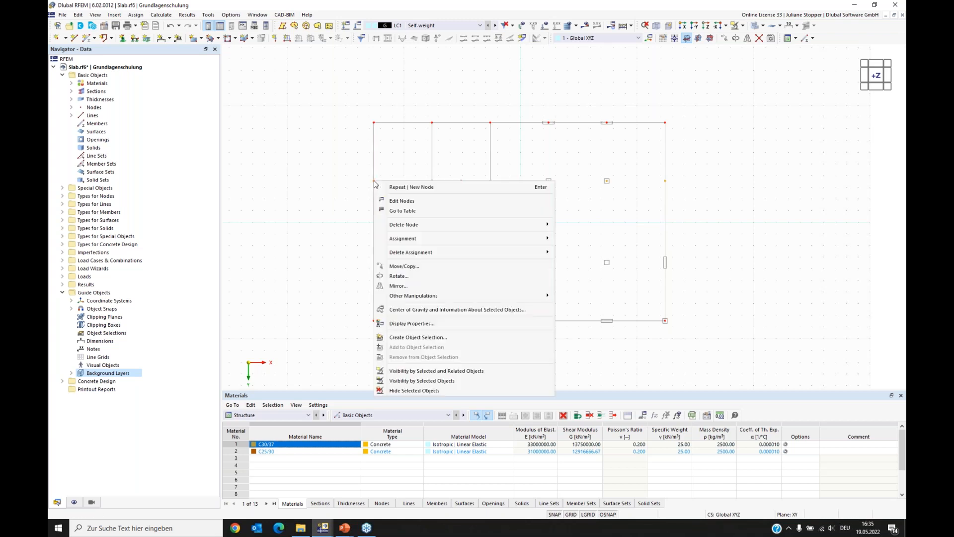
pyautogui.click(405, 268)
pyautogui.moveTo(474, 143); pyautogui.dragTo(661, 231)
pyautogui.click(530, 269)
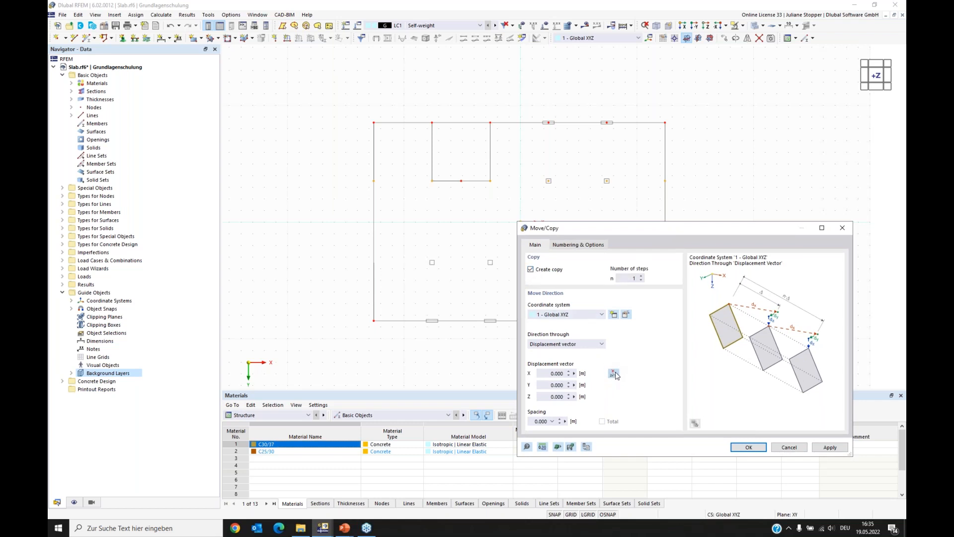
pyautogui.click(613, 374)
pyautogui.click(374, 180)
pyautogui.click(373, 262)
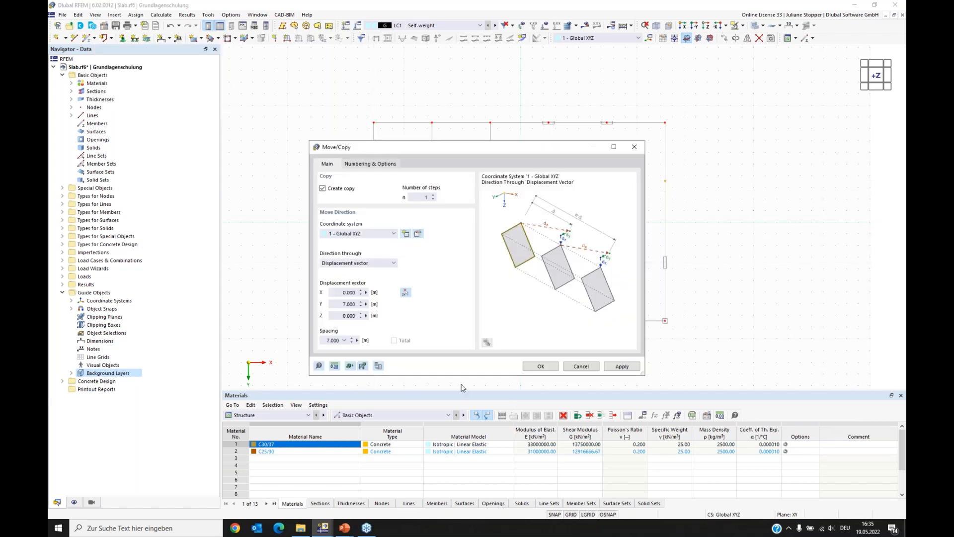
pyautogui.moveTo(547, 152); pyautogui.dragTo(310, 138)
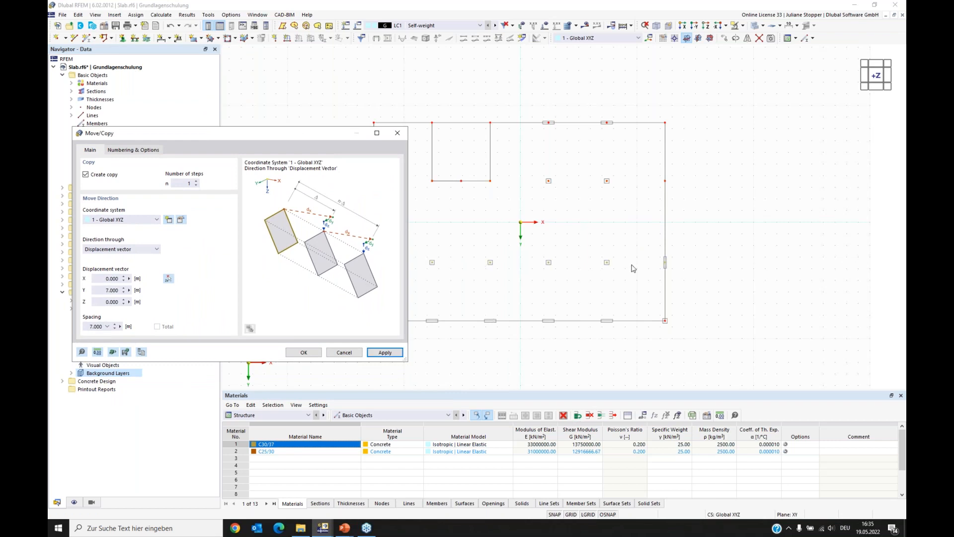
# Copy the lower column row's nodes 5 m in the Y direction onto the ground plan's lower edge.
pyautogui.click(169, 280)
pyautogui.click(373, 263)
pyautogui.click(374, 321)
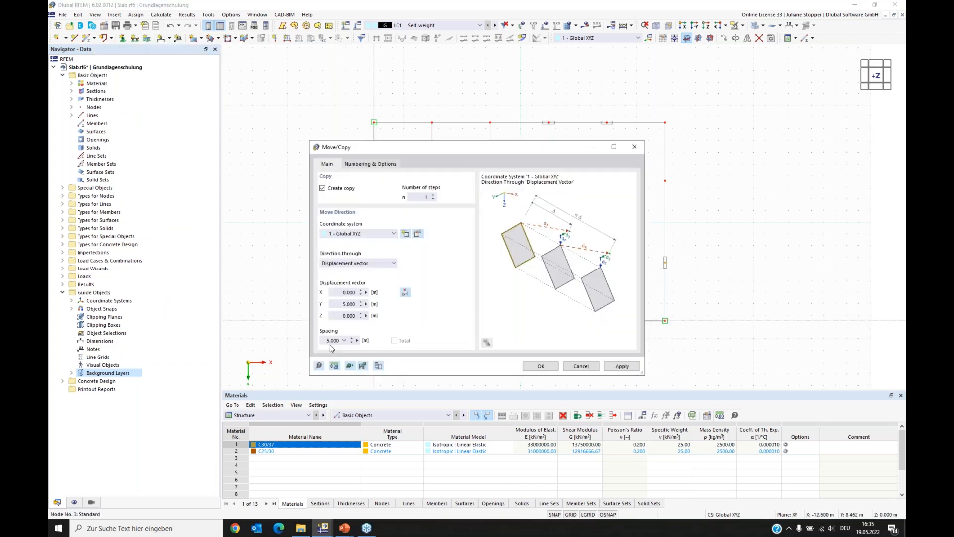
pyautogui.click(540, 365)
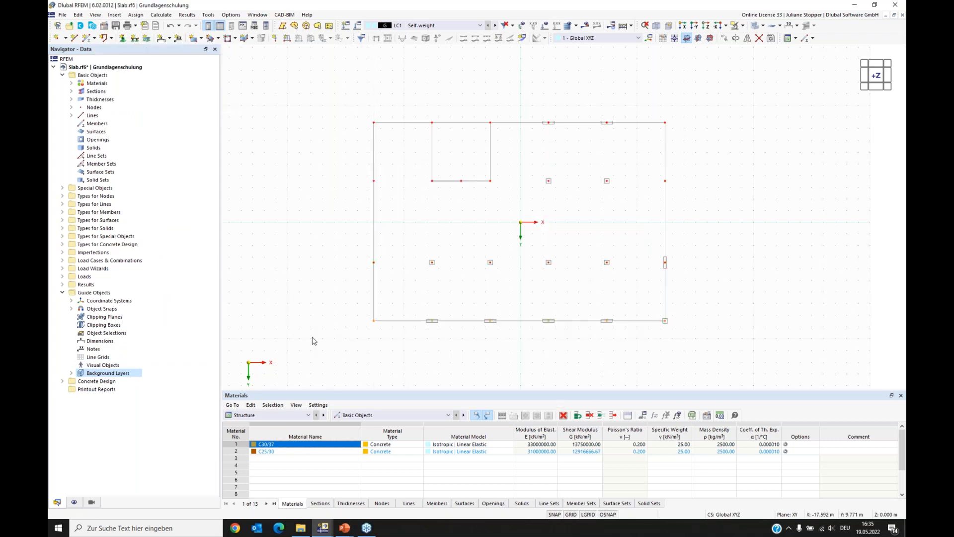
# Select the entire slab geometry and connect its lines with the nodes lying on them.
pyautogui.moveTo(521, 366); pyautogui.dragTo(532, 344, button='middle')
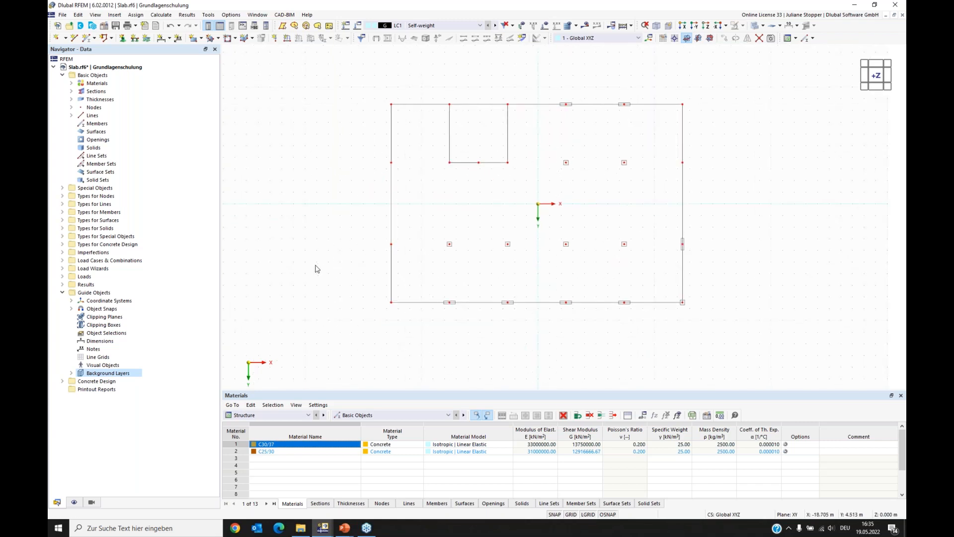
pyautogui.moveTo(726, 182); pyautogui.dragTo(733, 184, button='middle')
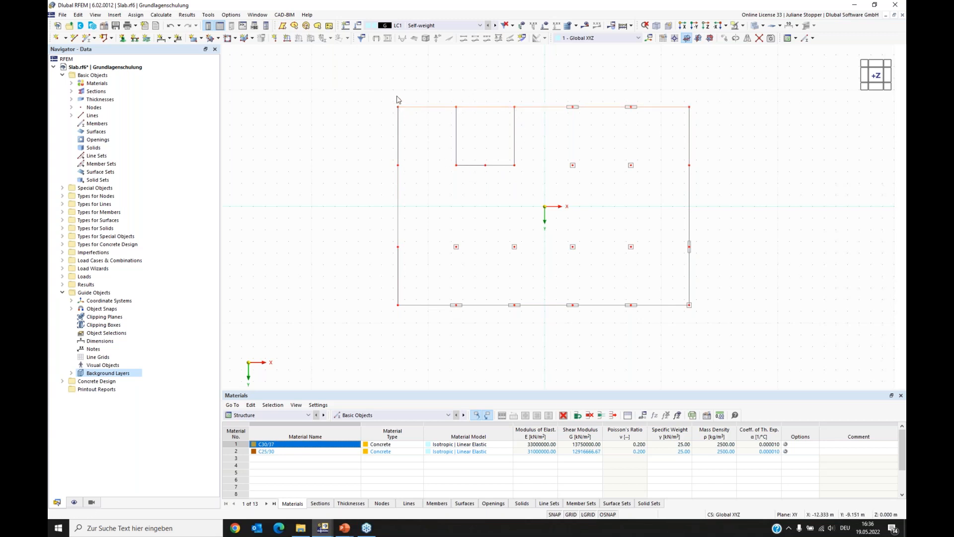
pyautogui.moveTo(813, 78); pyautogui.dragTo(360, 343)
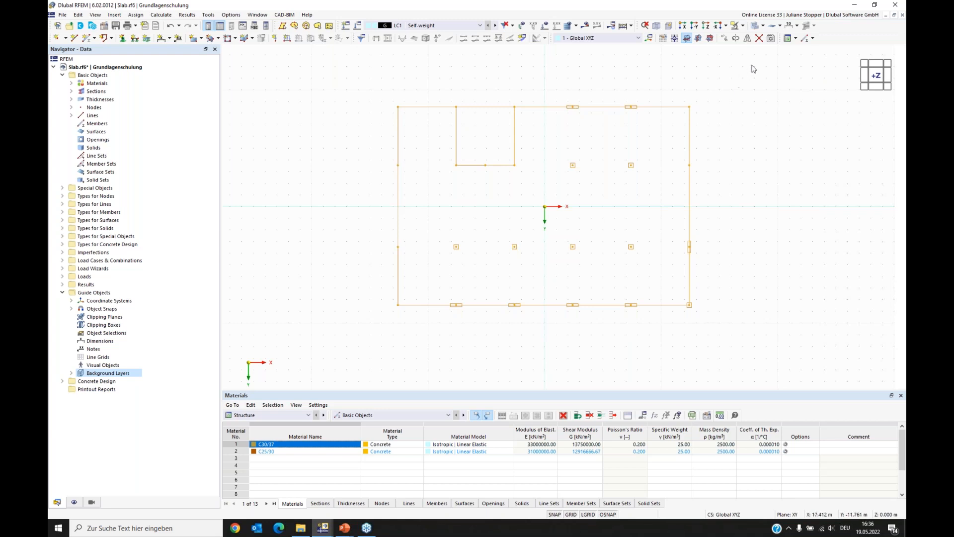
pyautogui.click(759, 39)
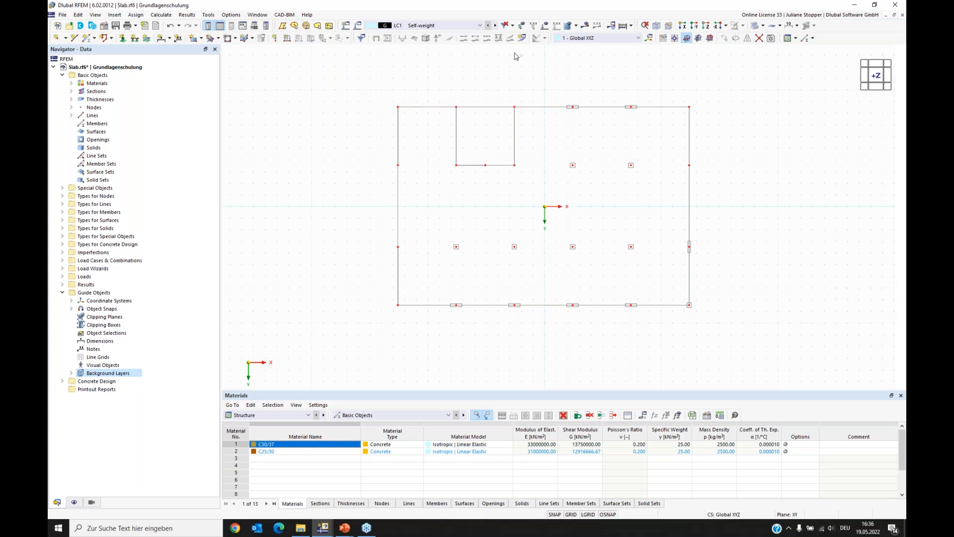
pyautogui.scroll(1, 709, 207)
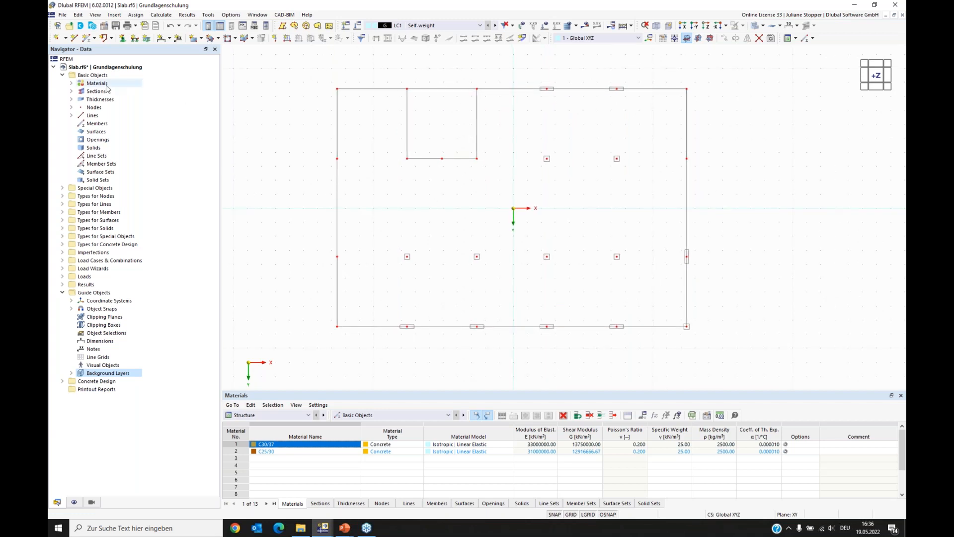
pyautogui.hotkey('ctrl', 's')
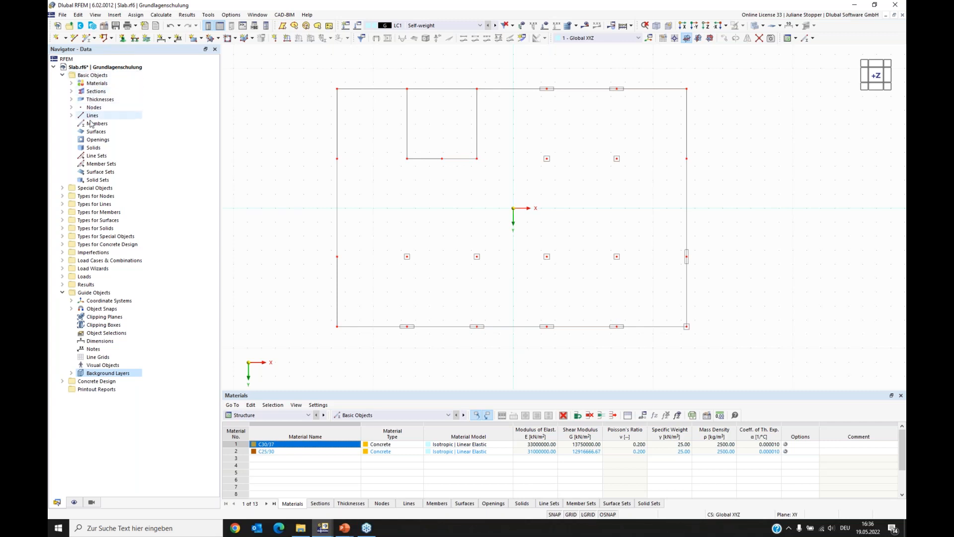
# Add a third material from the library: reinforcing steel B500S(A) from the European Union's EN 1992-1-1 series.
pyautogui.click(92, 85)
pyautogui.rightClick(92, 86)
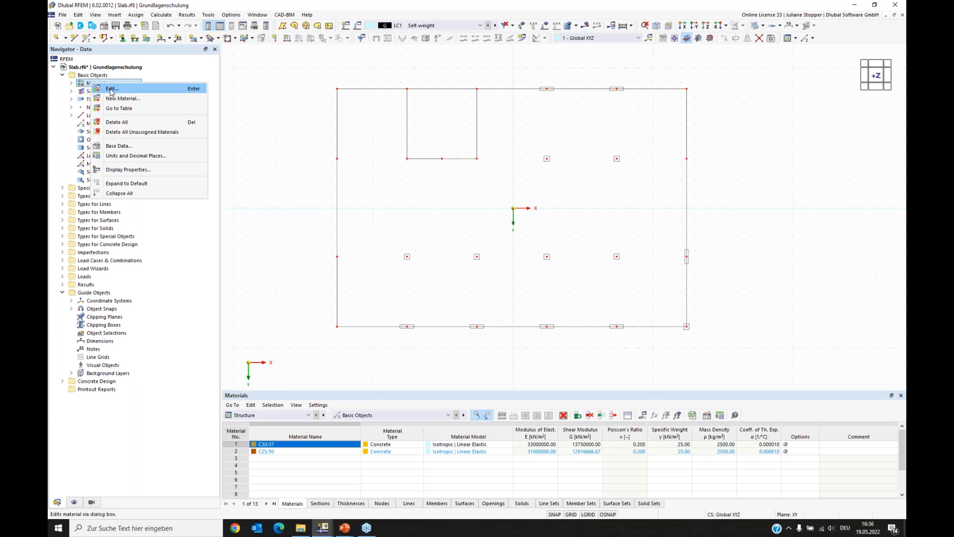
pyautogui.click(111, 90)
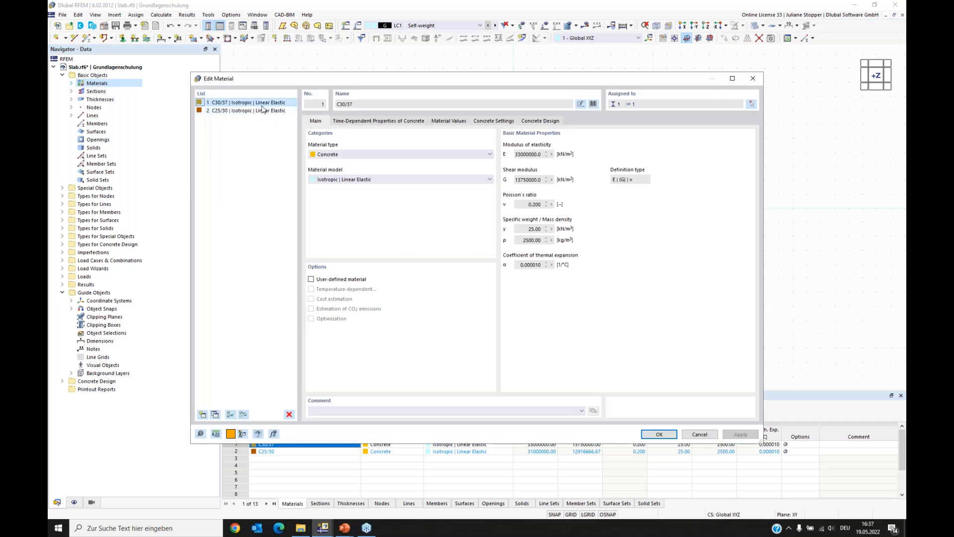
pyautogui.click(226, 111)
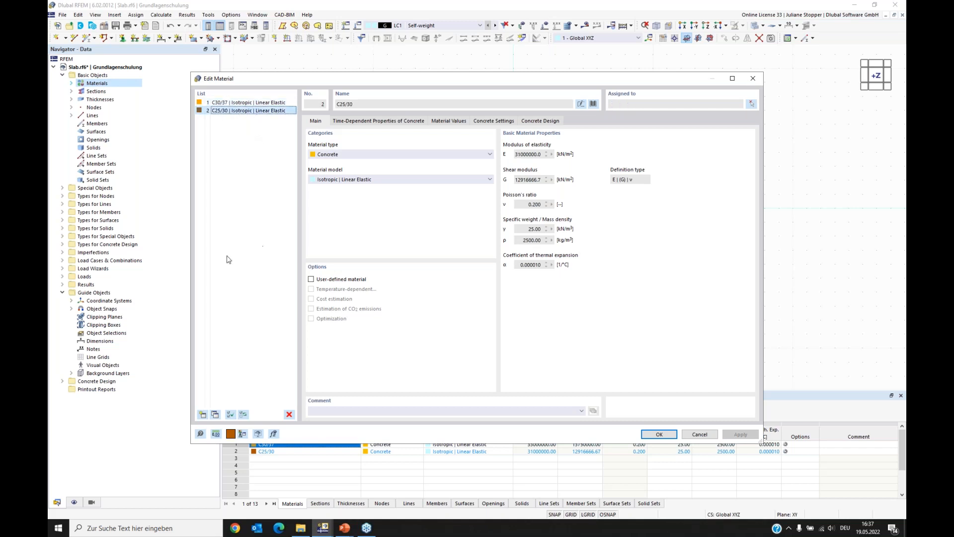
pyautogui.click(202, 415)
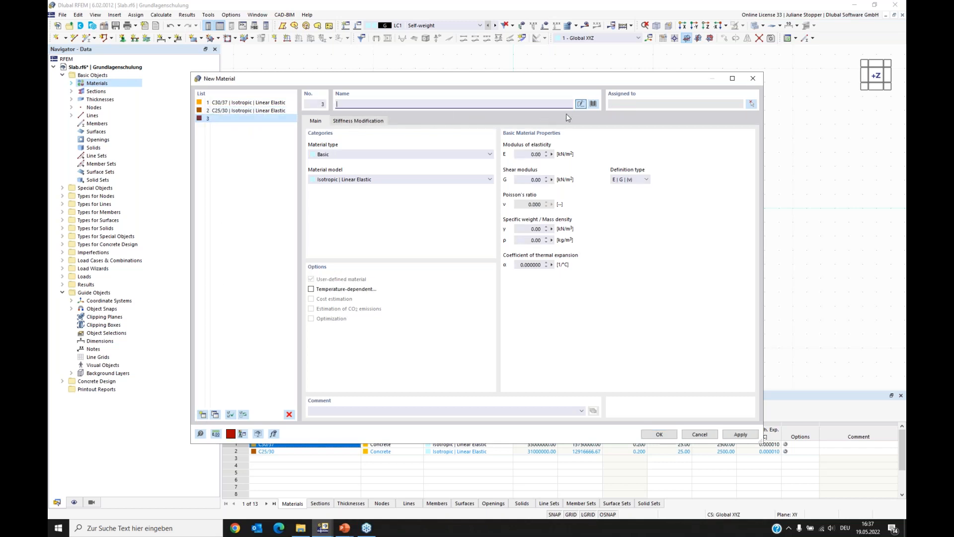
pyautogui.click(593, 105)
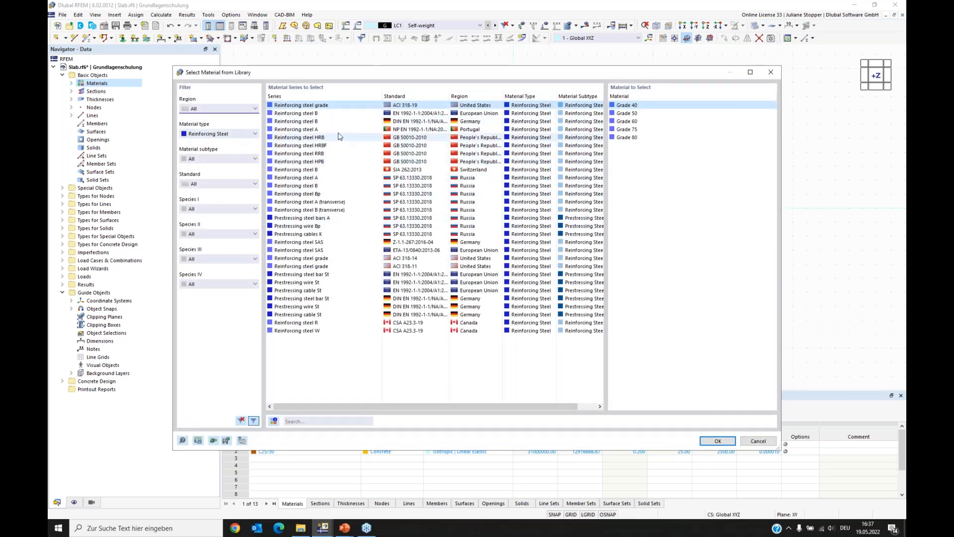
pyautogui.click(476, 114)
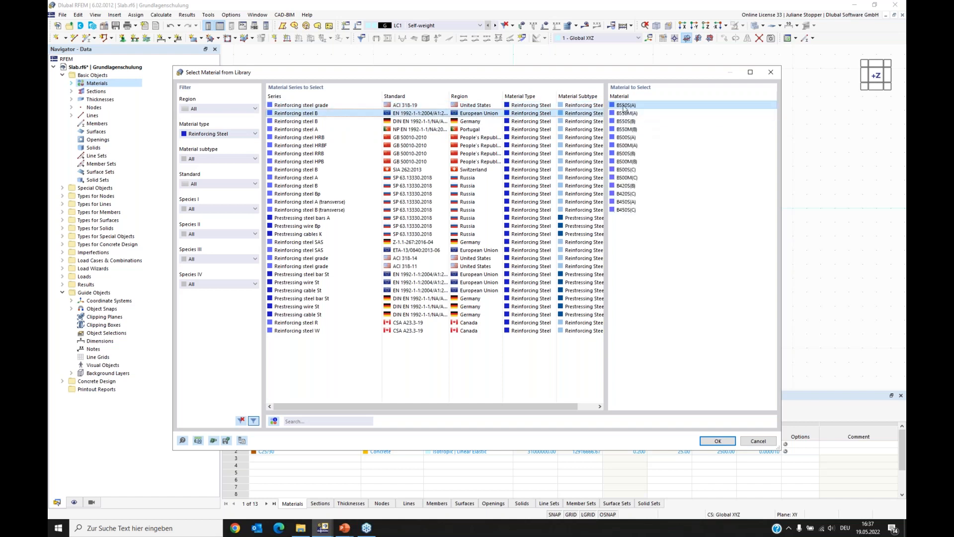
pyautogui.click(627, 137)
pyautogui.click(717, 440)
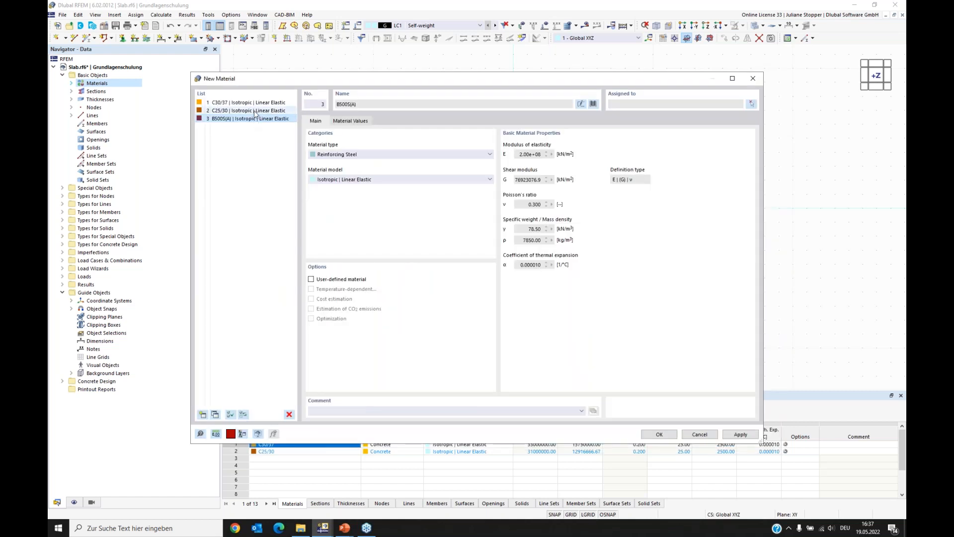
# Check the library entries of concretes C25/30 and C30/37 against EN 1992-1-1 and save the three materials.
pyautogui.click(254, 111)
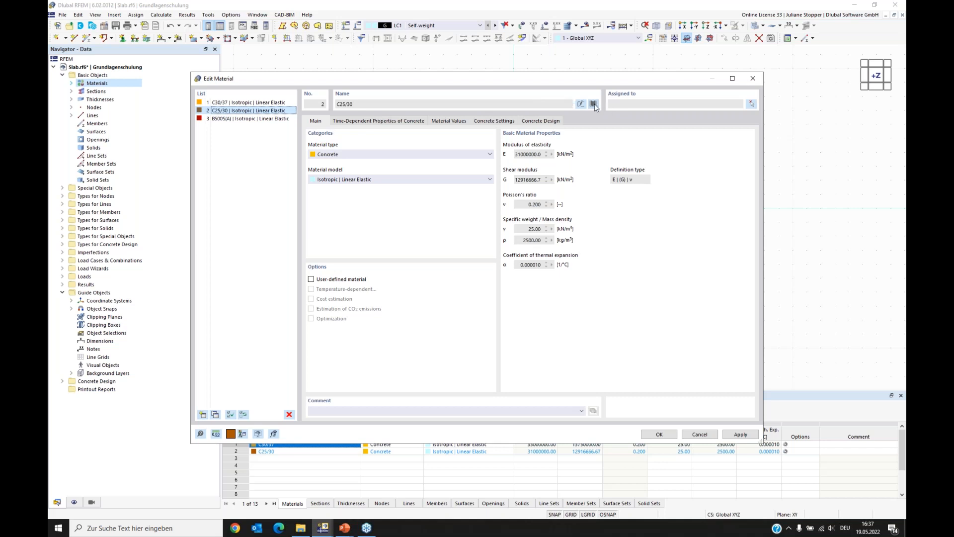
pyautogui.click(594, 105)
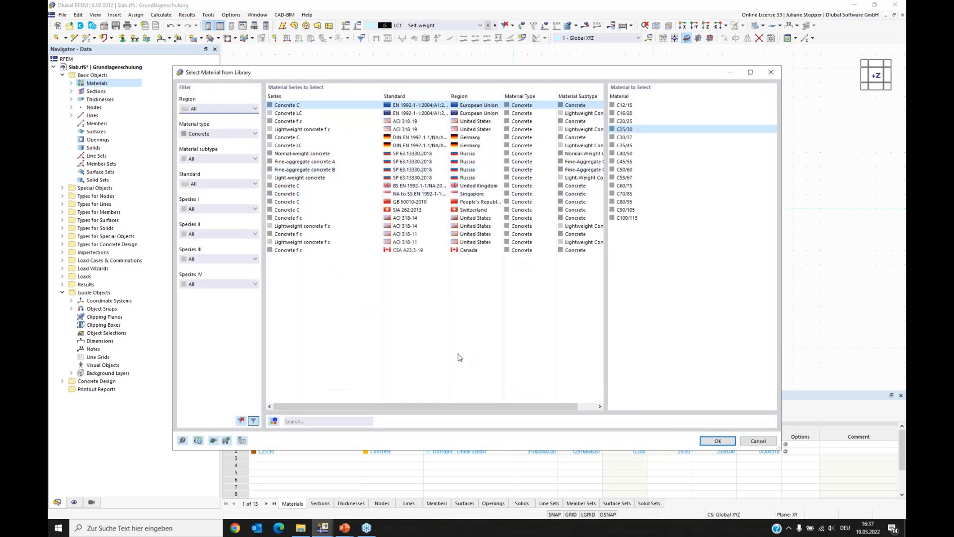
pyautogui.click(718, 442)
pyautogui.click(226, 103)
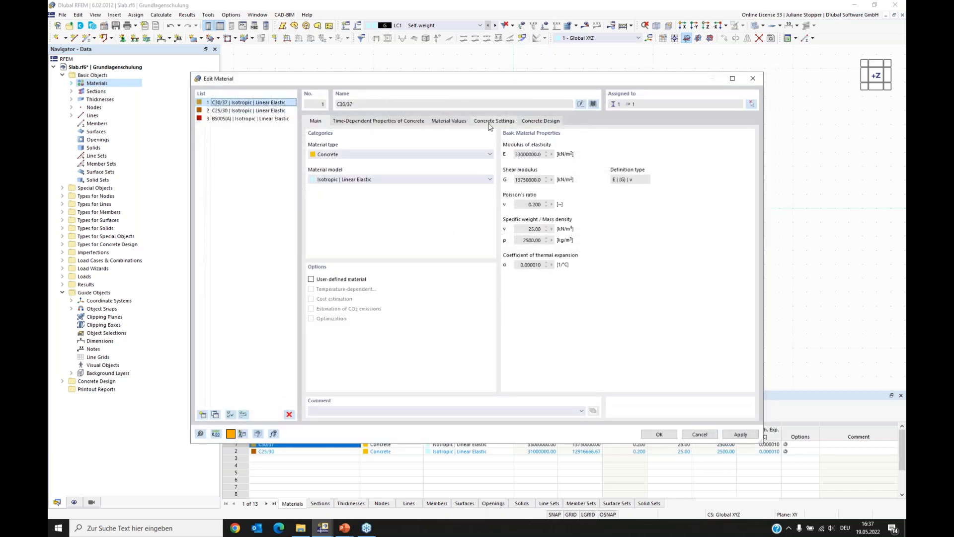
pyautogui.click(593, 104)
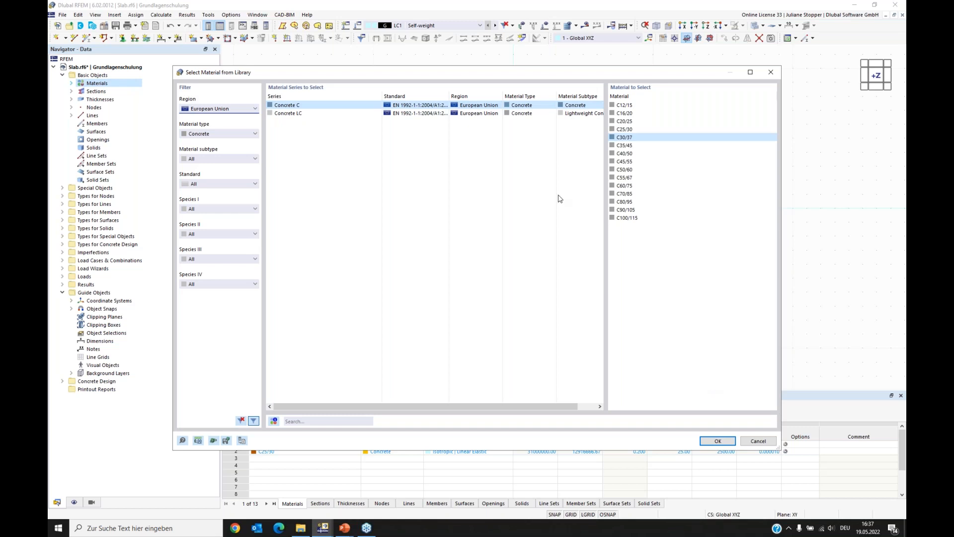
pyautogui.click(718, 439)
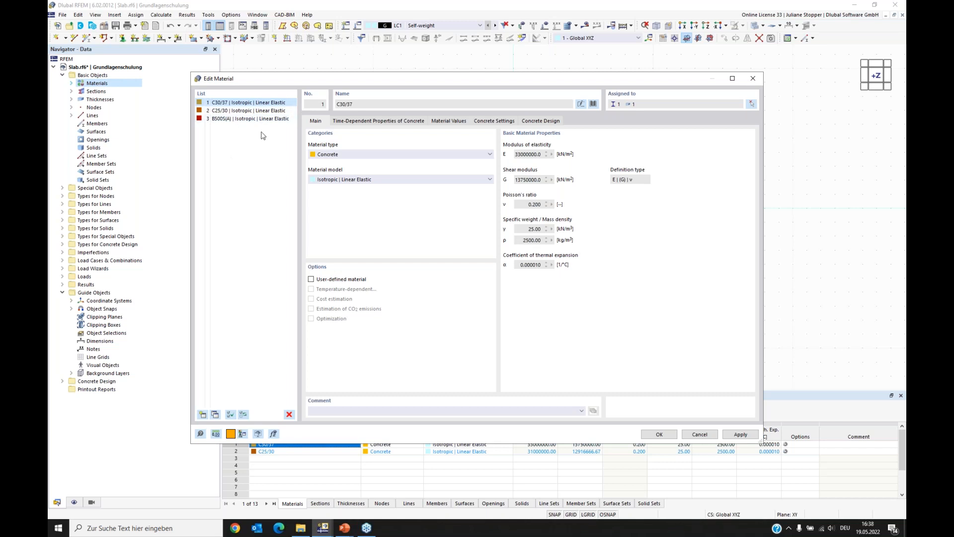
pyautogui.click(659, 434)
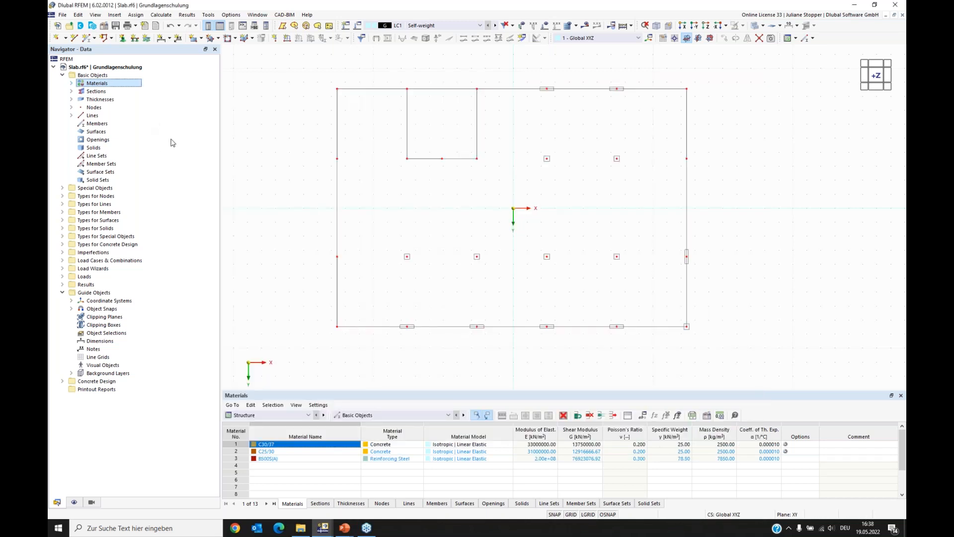
# Delete the existing cross-section R_M1 240/450 and the existing thickness from the model's basic objects.
pyautogui.click(72, 92)
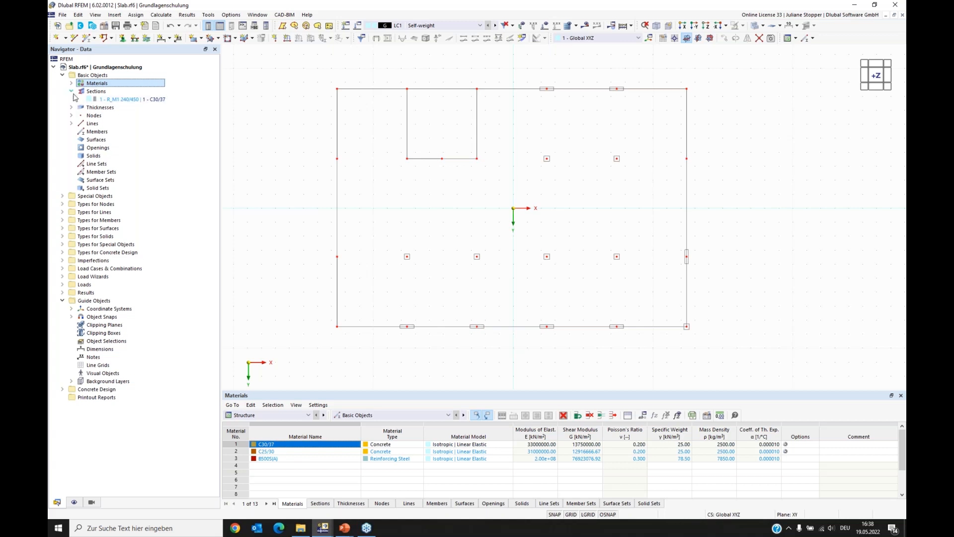
pyautogui.rightClick(105, 99)
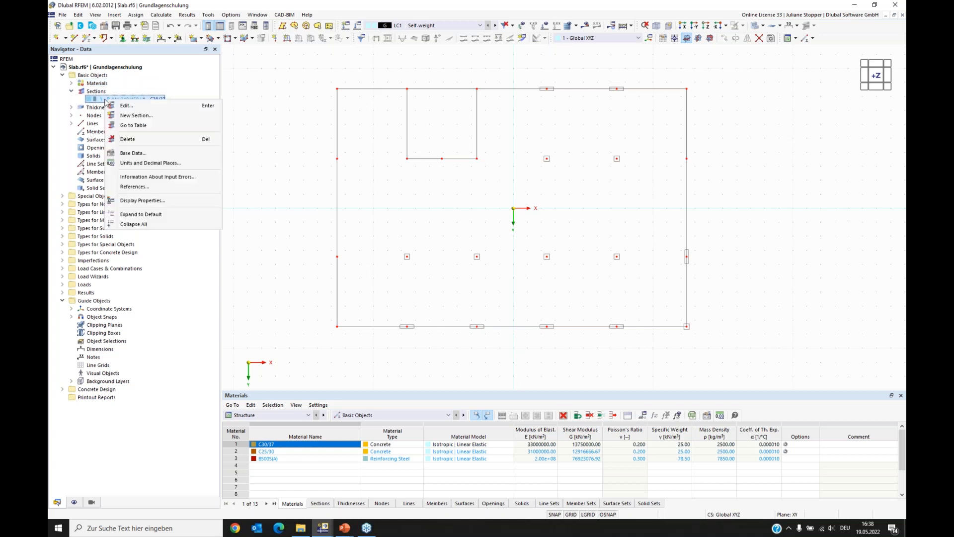
pyautogui.click(127, 138)
pyautogui.press('Escape')
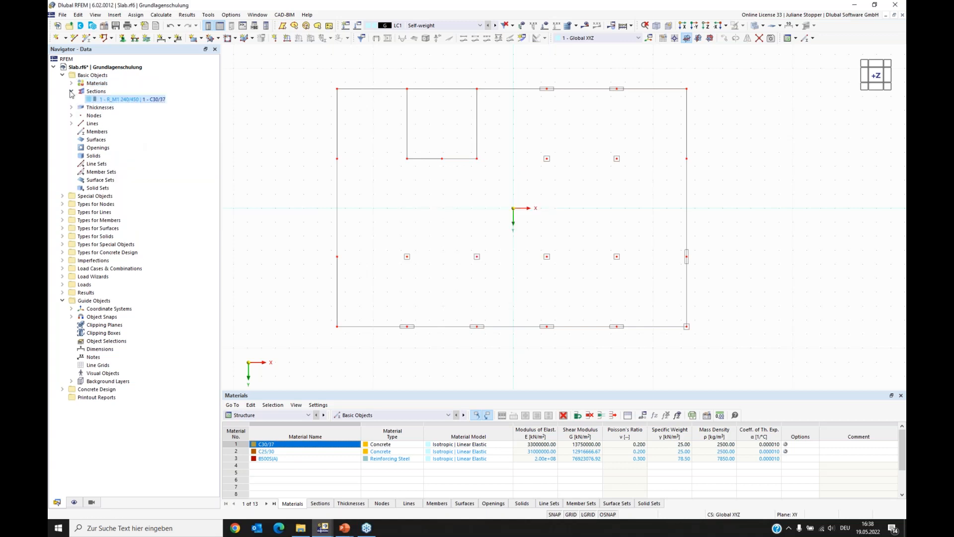
pyautogui.click(71, 91)
pyautogui.click(71, 99)
pyautogui.rightClick(116, 107)
pyautogui.click(139, 146)
pyautogui.click(485, 296)
# Create a massive rectangular section in C30/37 concrete with width b 240 mm and depth h 450 mm.
pyautogui.rightClick(93, 93)
pyautogui.click(144, 106)
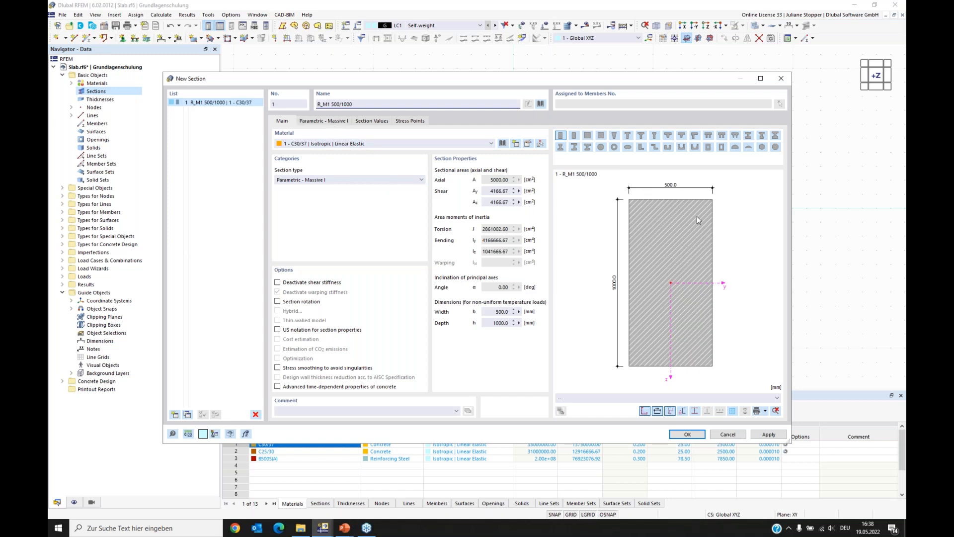
pyautogui.click(326, 121)
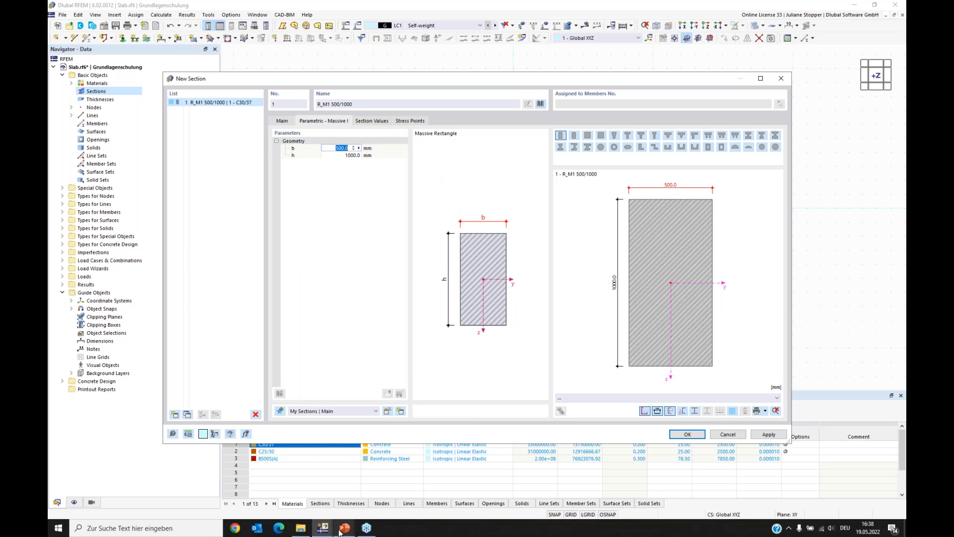
pyautogui.moveTo(341, 530)
pyautogui.click(335, 502)
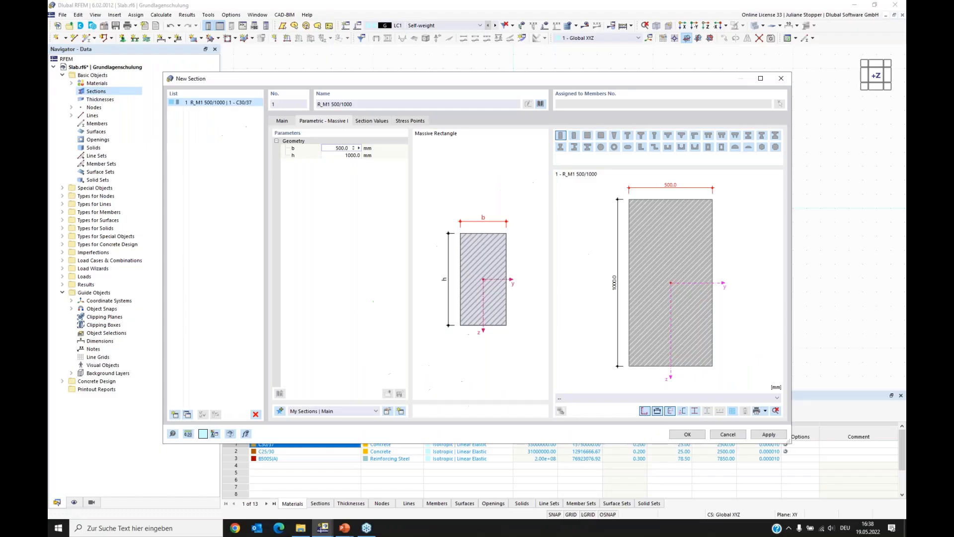
pyautogui.write('240')
pyautogui.click(337, 156)
pyautogui.write('4')
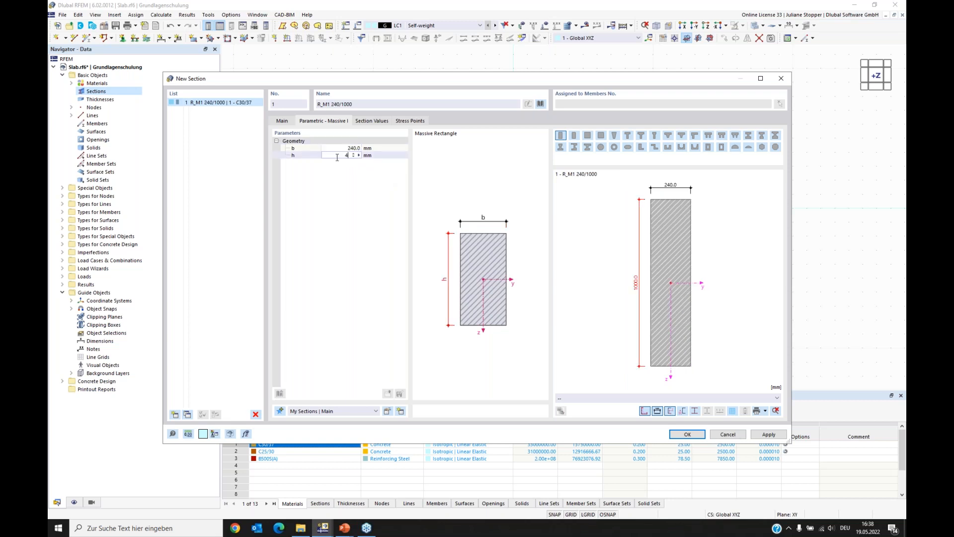
pyautogui.write('50')
pyautogui.press('Return')
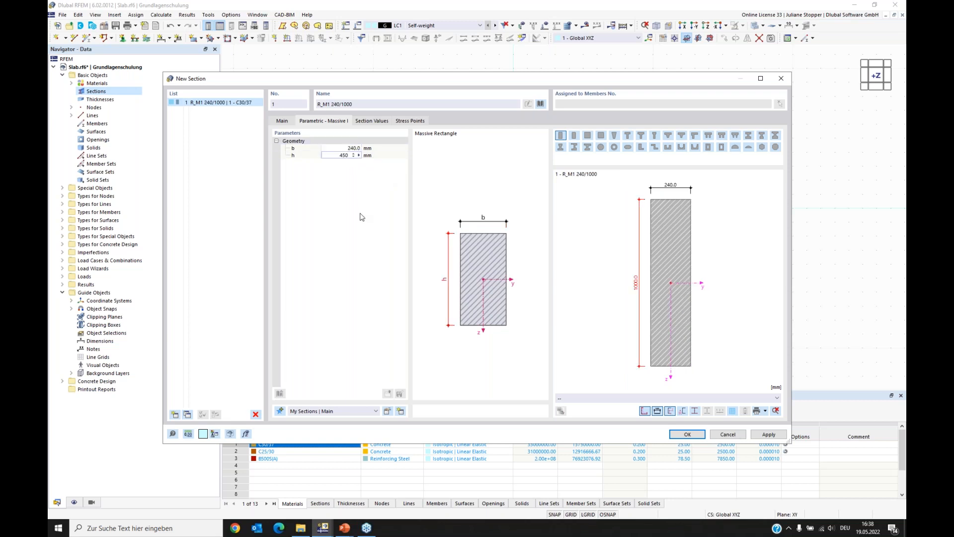
pyautogui.click(686, 434)
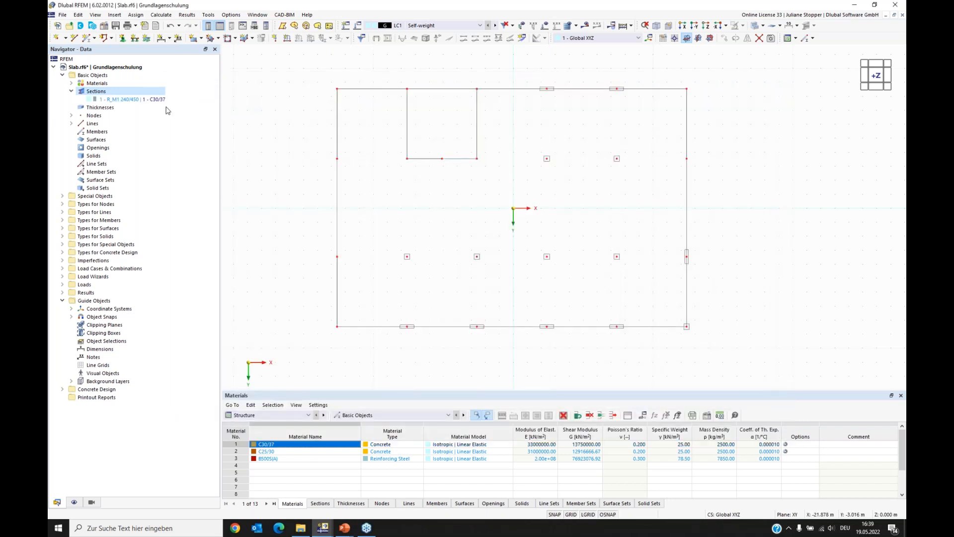
pyautogui.click(138, 99)
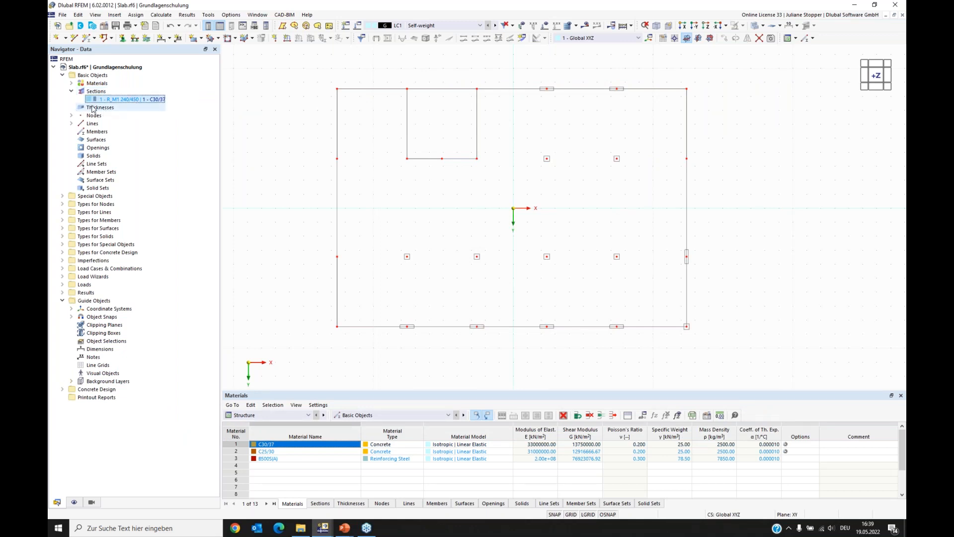
# Create a uniform thickness of 240 mm with material C30/37.
pyautogui.click(92, 108)
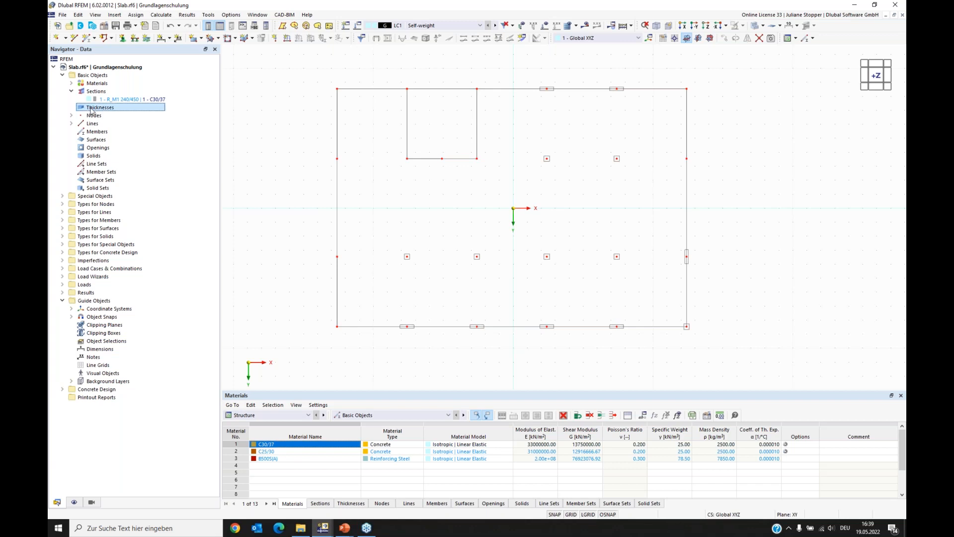
pyautogui.rightClick(91, 109)
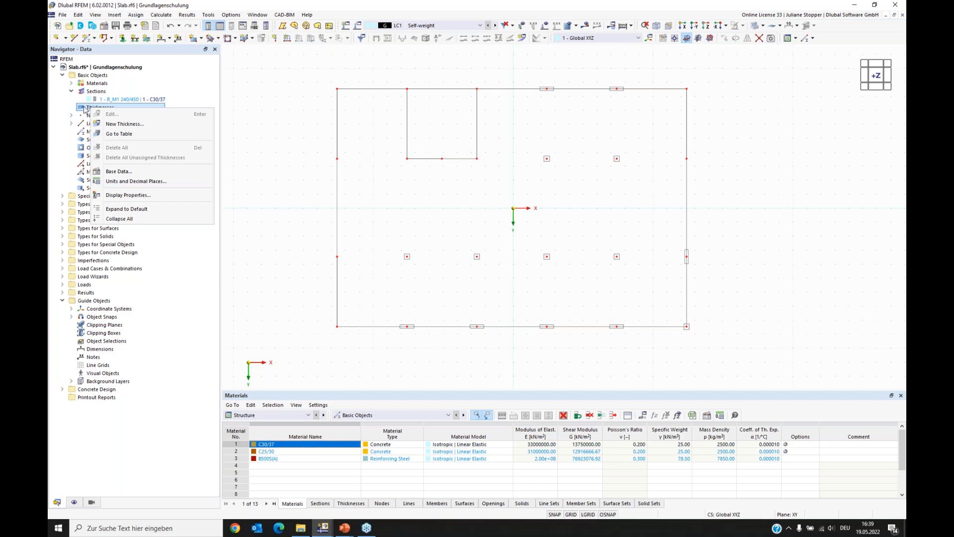
pyautogui.click(113, 126)
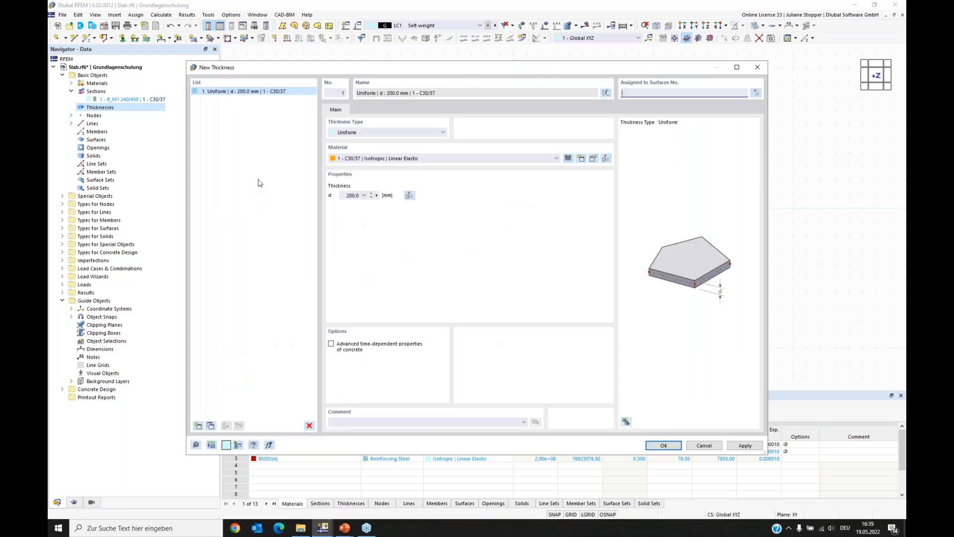
pyautogui.click(370, 133)
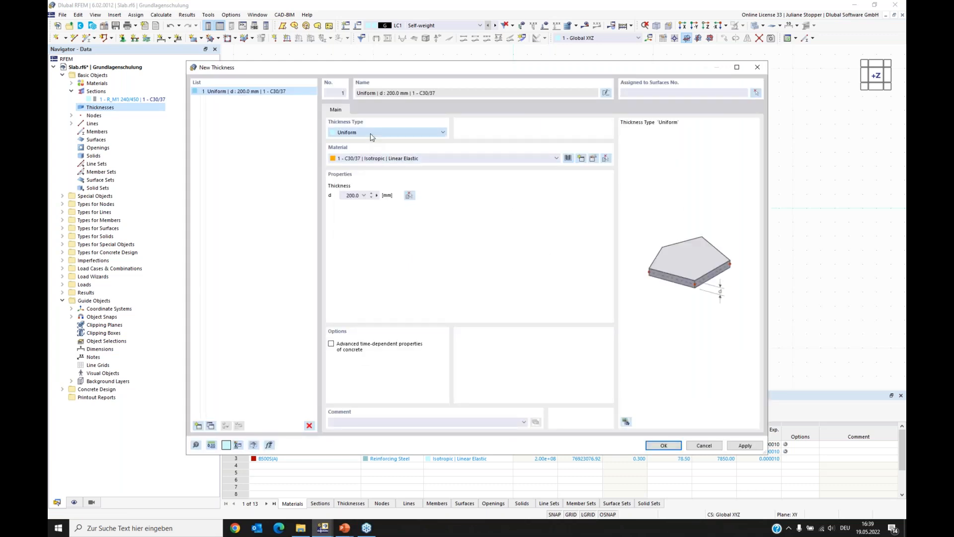
pyautogui.click(484, 138)
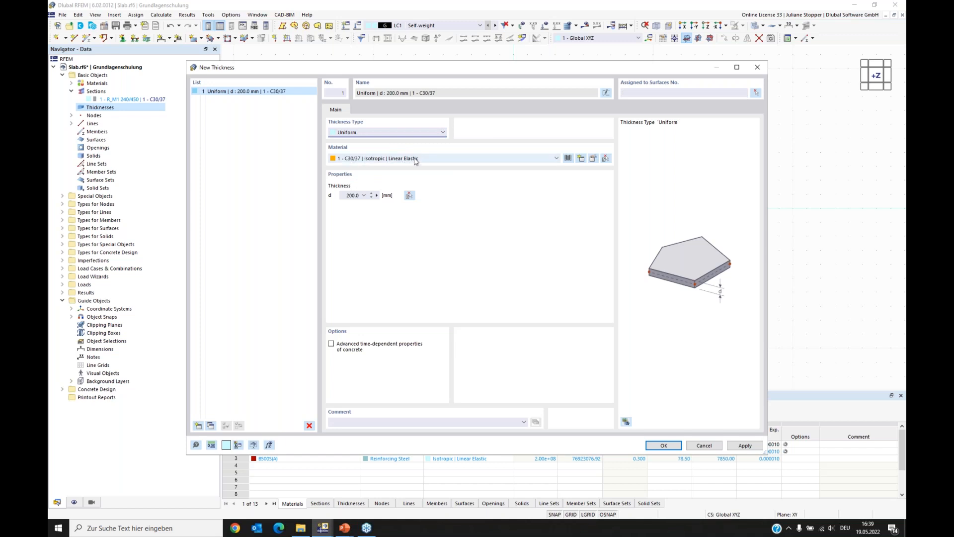
pyautogui.click(348, 195)
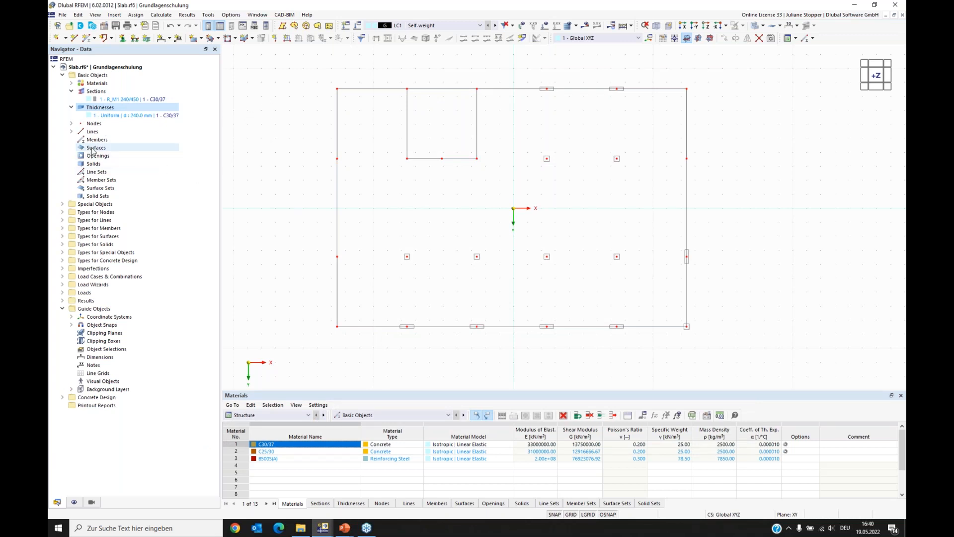
# Create a standard plane surface with the 240 mm C30/37 thickness from the slab's boundary lines, leaving out the recess at the upper edge.
pyautogui.click(201, 39)
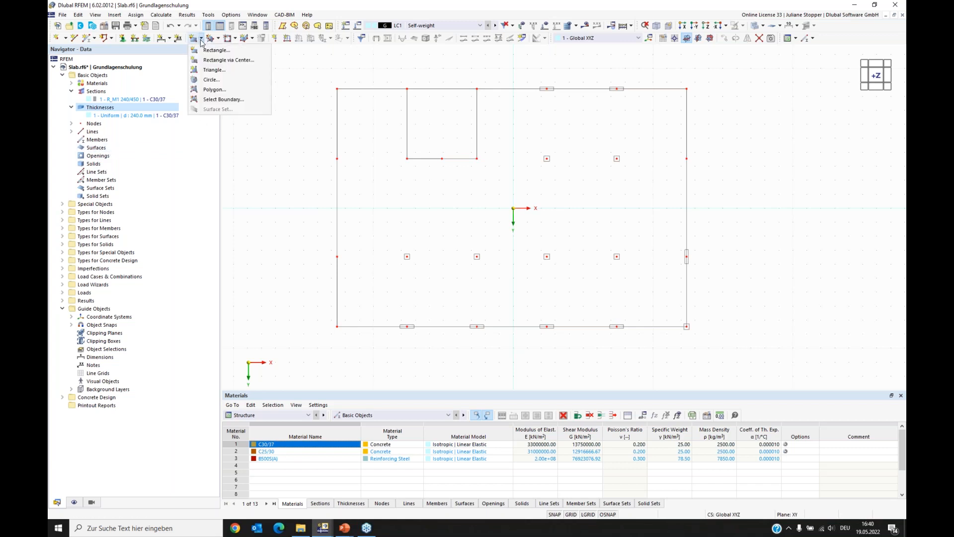
pyautogui.click(228, 101)
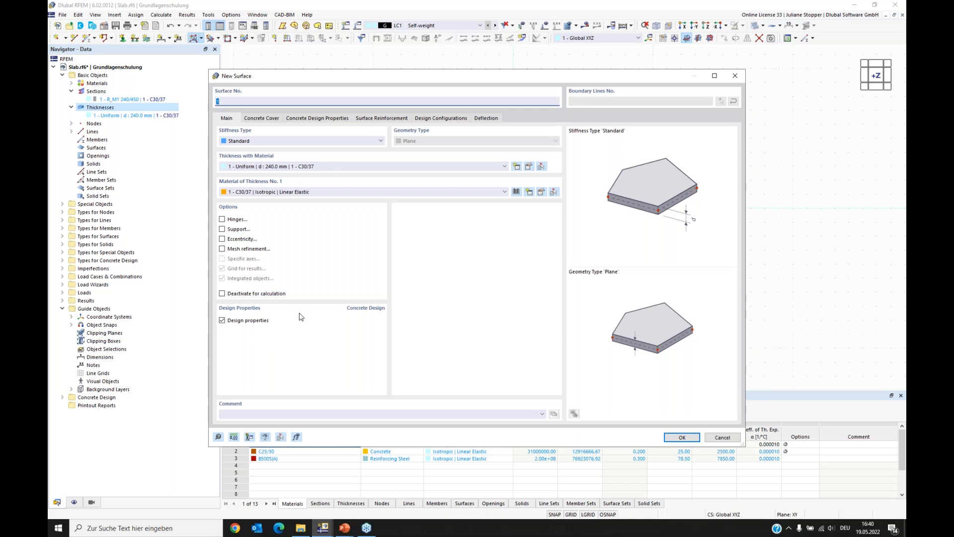
pyautogui.click(682, 437)
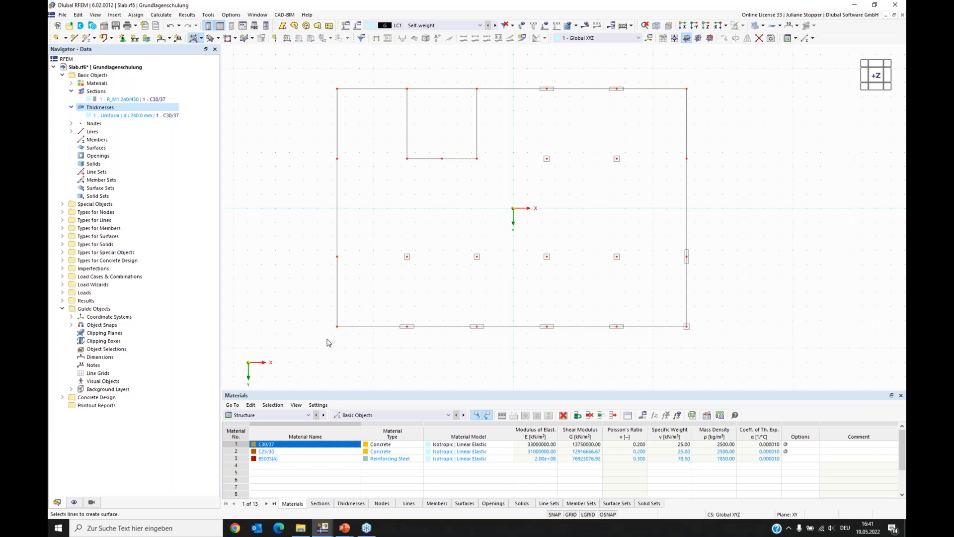
pyautogui.click(337, 295)
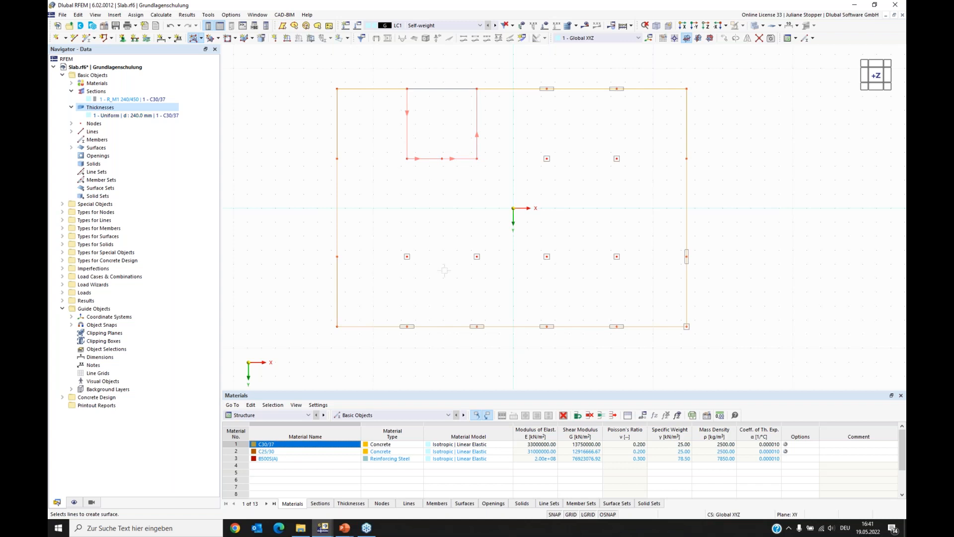
pyautogui.click(481, 240)
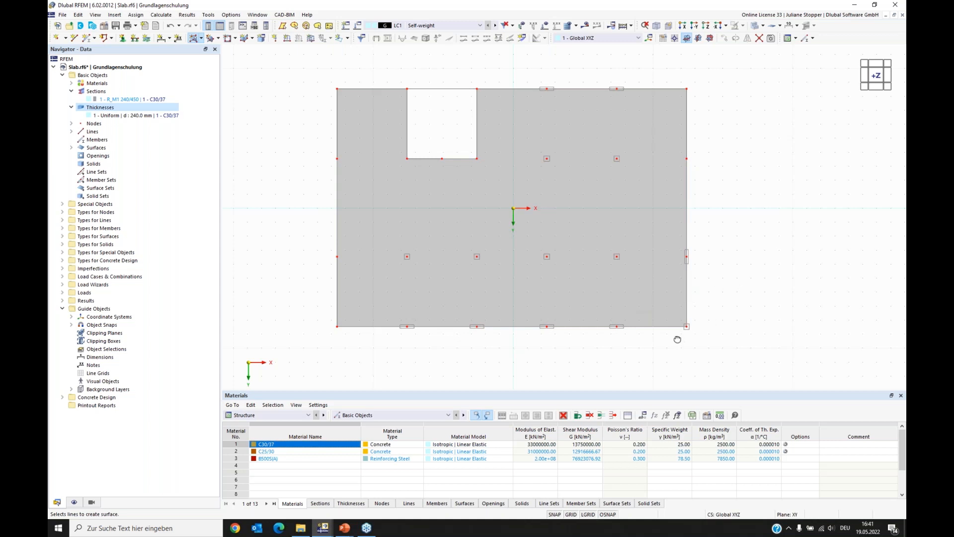
# Open the selected slab edge lines for editing and start defining a new member on them.
pyautogui.keyDown('ctrl'); pyautogui.moveTo(679, 343); pyautogui.dragTo(600, 347, button='middle'); pyautogui.keyUp('ctrl')
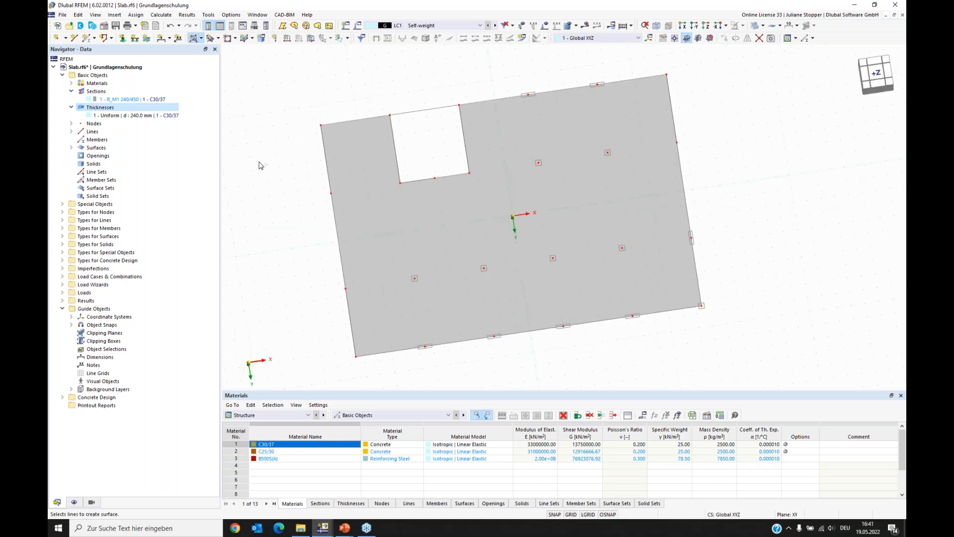
pyautogui.keyDown('ctrl'); pyautogui.moveTo(524, 345); pyautogui.dragTo(334, 309, button='middle'); pyautogui.keyUp('ctrl')
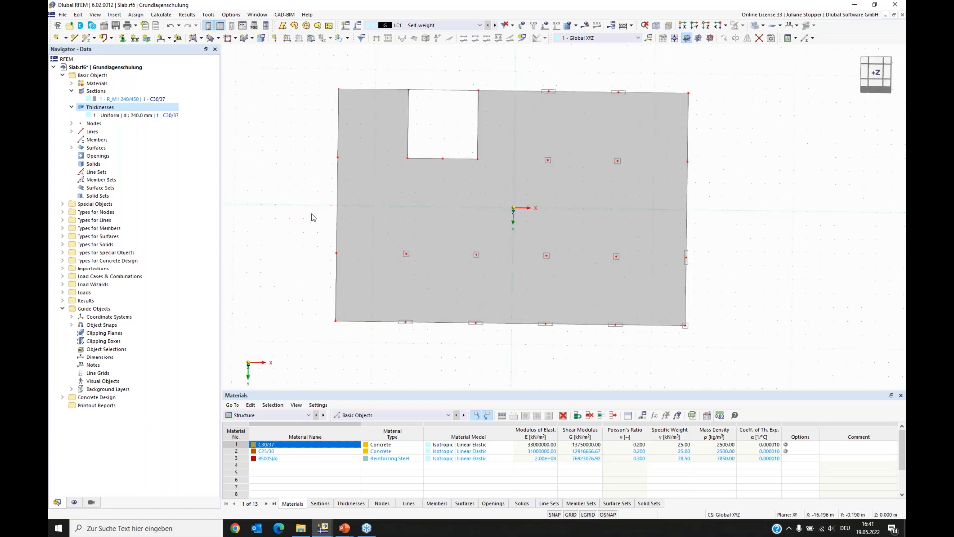
pyautogui.moveTo(305, 215)
pyautogui.keyDown('ctrl'); pyautogui.mouseDown(button='middle')
pyautogui.moveTo(315, 193)
pyautogui.moveTo(310, 213)
pyautogui.mouseUp(button='middle'); pyautogui.keyUp('ctrl')
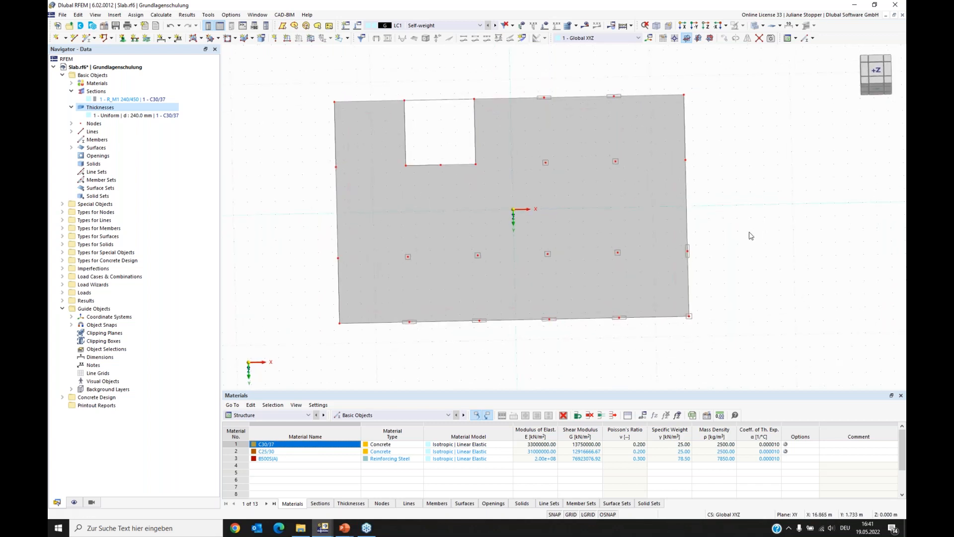
pyautogui.keyDown('ctrl'); pyautogui.moveTo(365, 338); pyautogui.dragTo(384, 293, button='middle'); pyautogui.keyUp('ctrl')
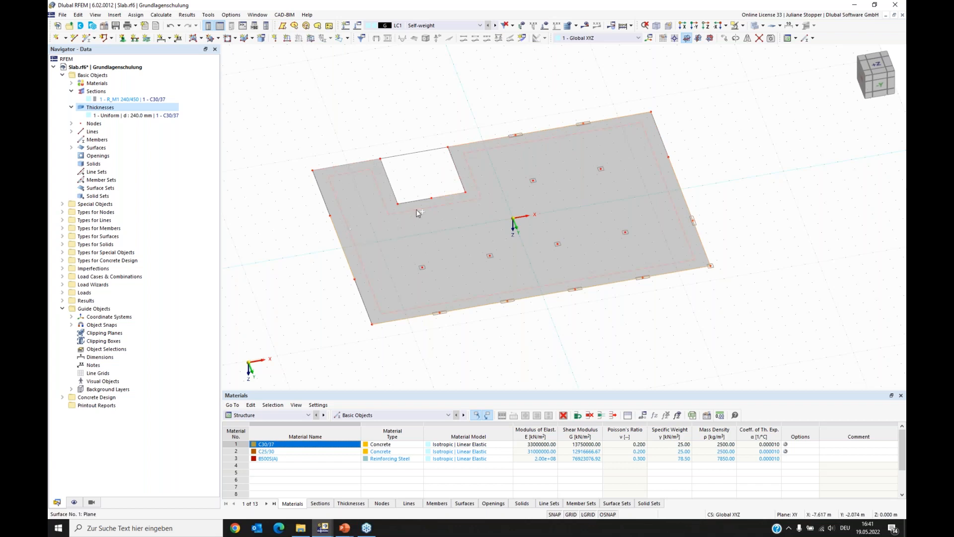
pyautogui.rightClick(340, 247)
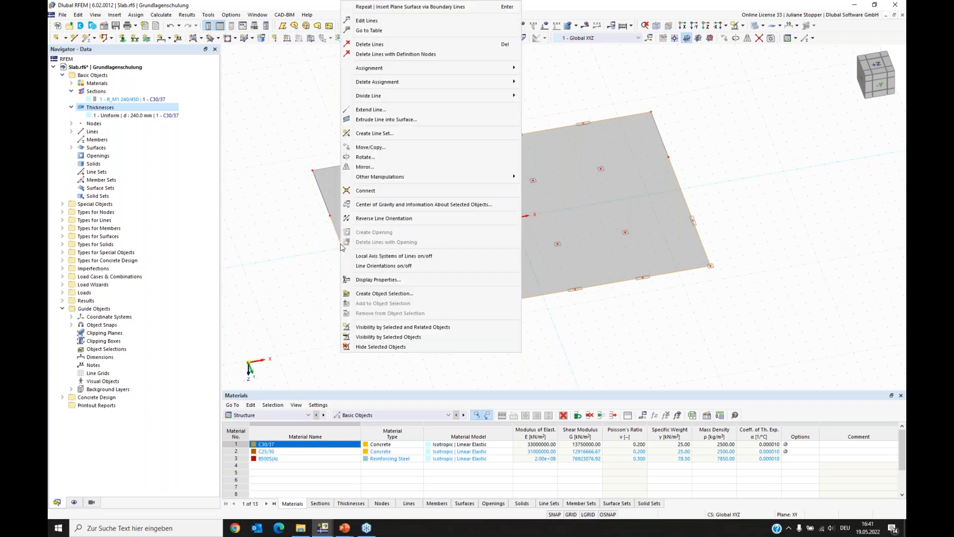
pyautogui.click(369, 26)
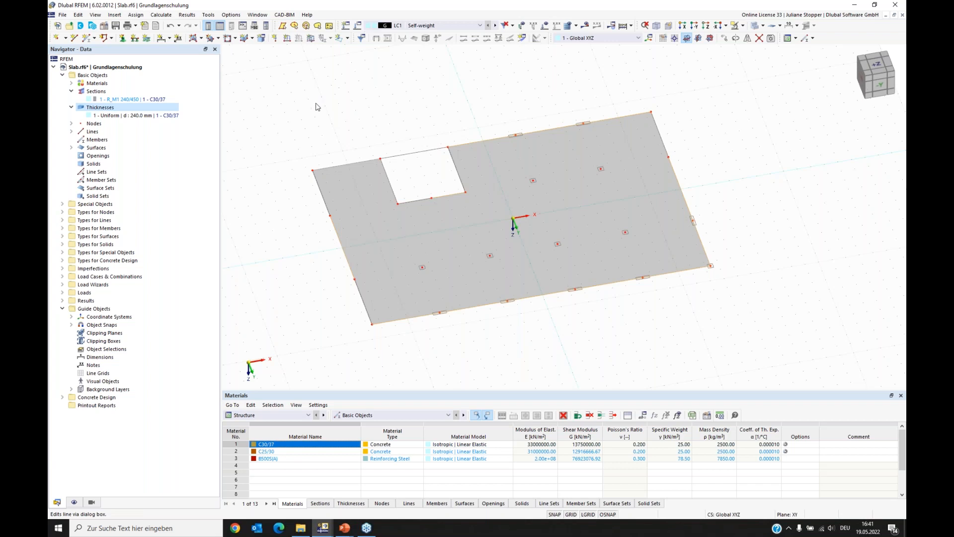
pyautogui.moveTo(312, 93); pyautogui.dragTo(359, 67)
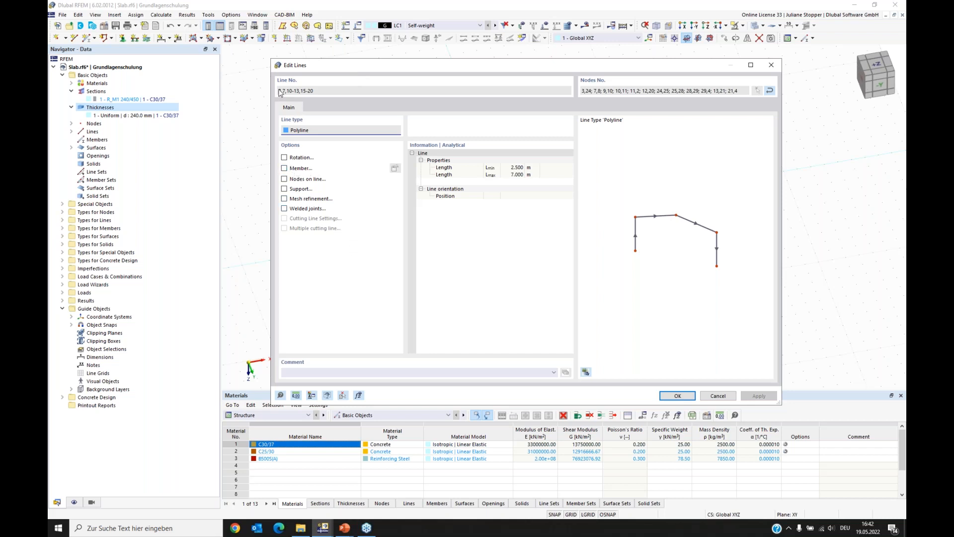
pyautogui.click(284, 168)
pyautogui.click(284, 168)
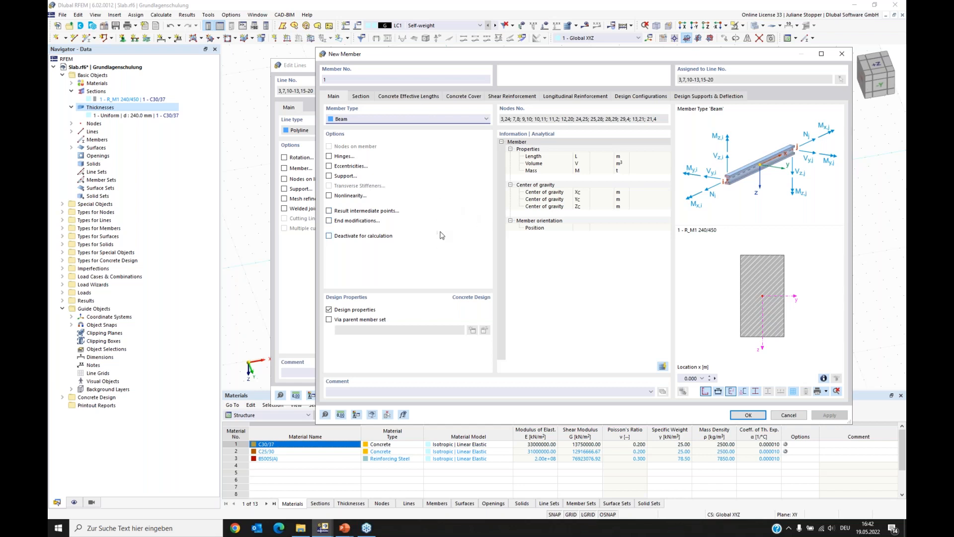
# Set the member type of the new member on the slab edge lines to Rib.
pyautogui.click(365, 120)
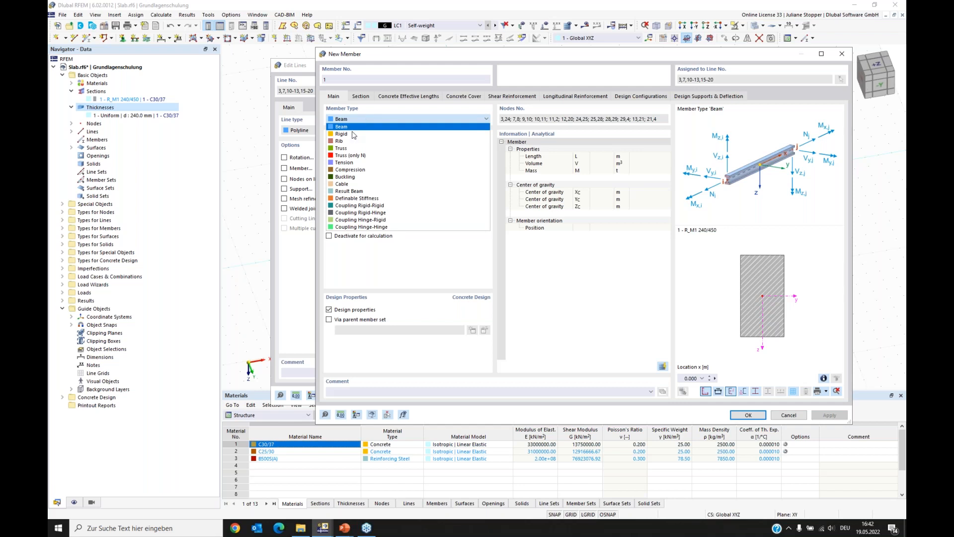
pyautogui.click(340, 142)
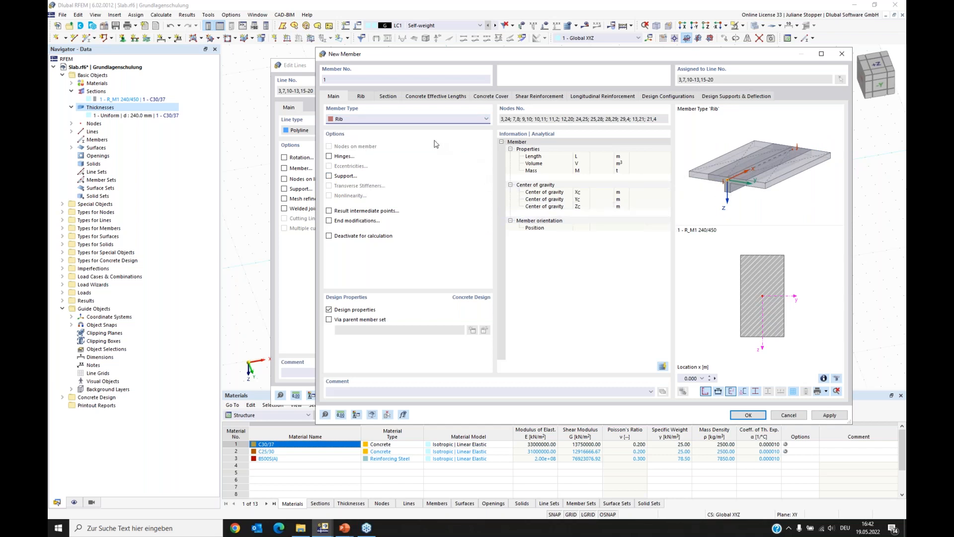
pyautogui.click(348, 120)
pyautogui.click(347, 126)
pyautogui.click(342, 121)
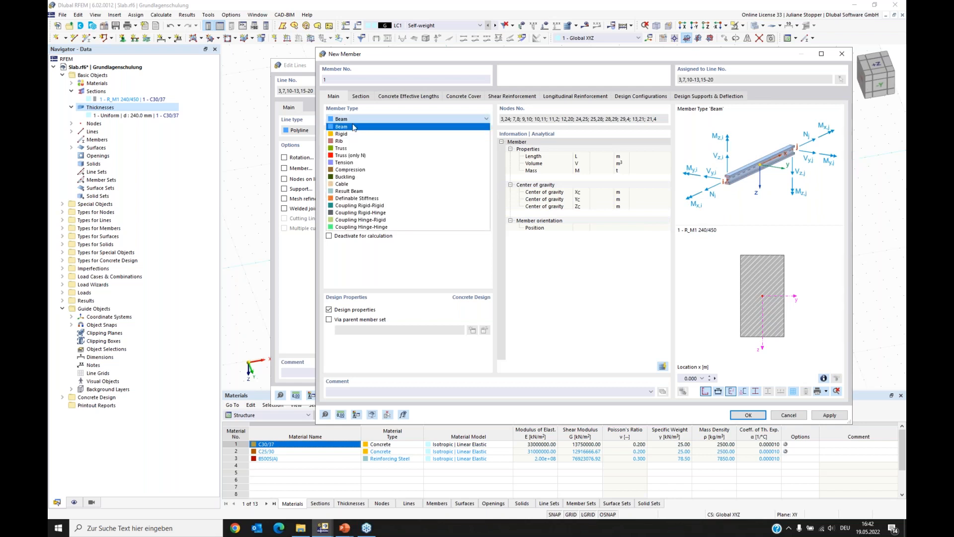
pyautogui.click(348, 144)
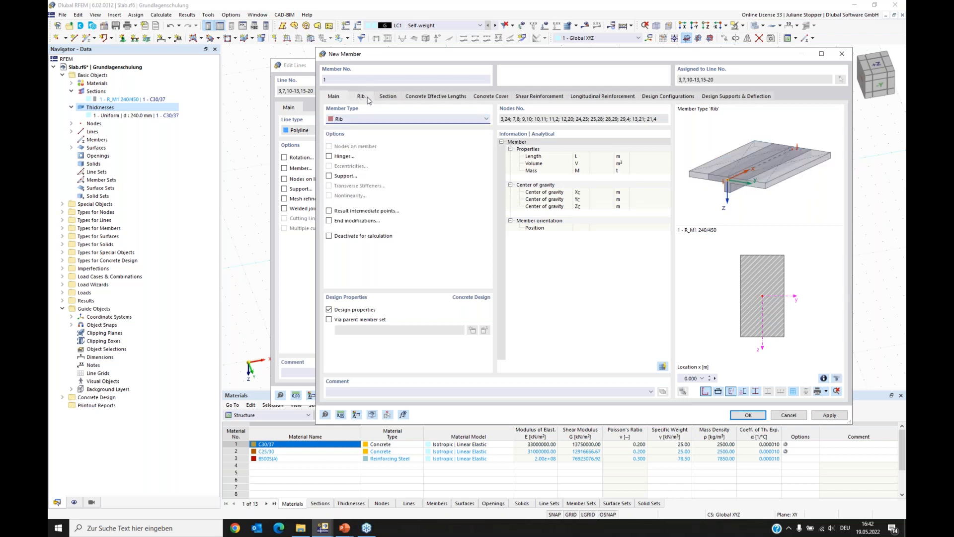
# Align the rib on the +z-side of the surface, keeping surface autodetection switched on.
pyautogui.click(361, 97)
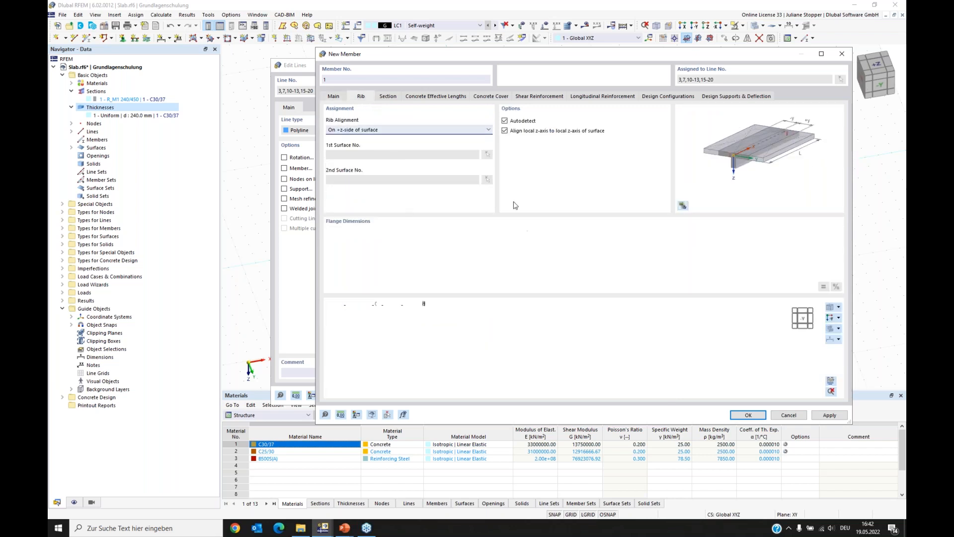
pyautogui.click(396, 131)
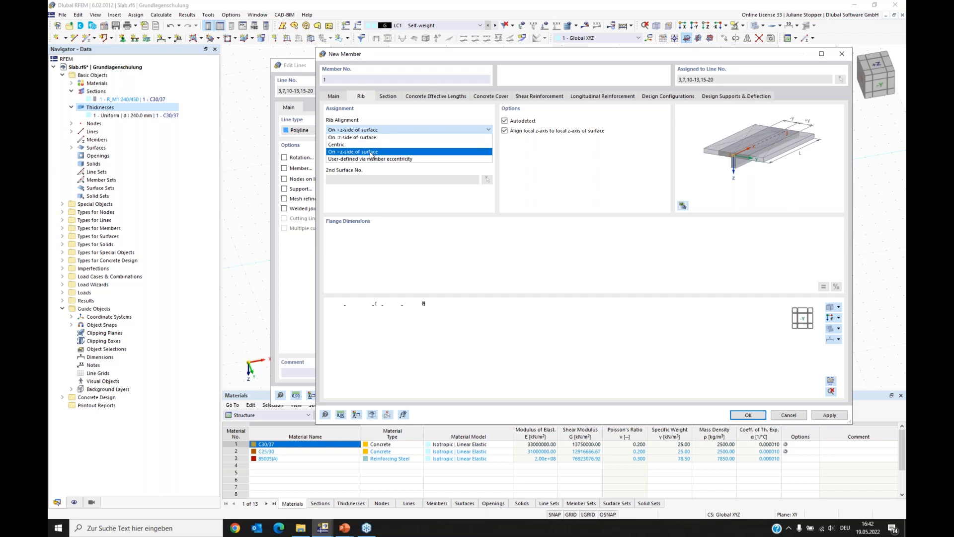
pyautogui.click(372, 137)
pyautogui.click(373, 130)
pyautogui.click(367, 144)
pyautogui.click(381, 132)
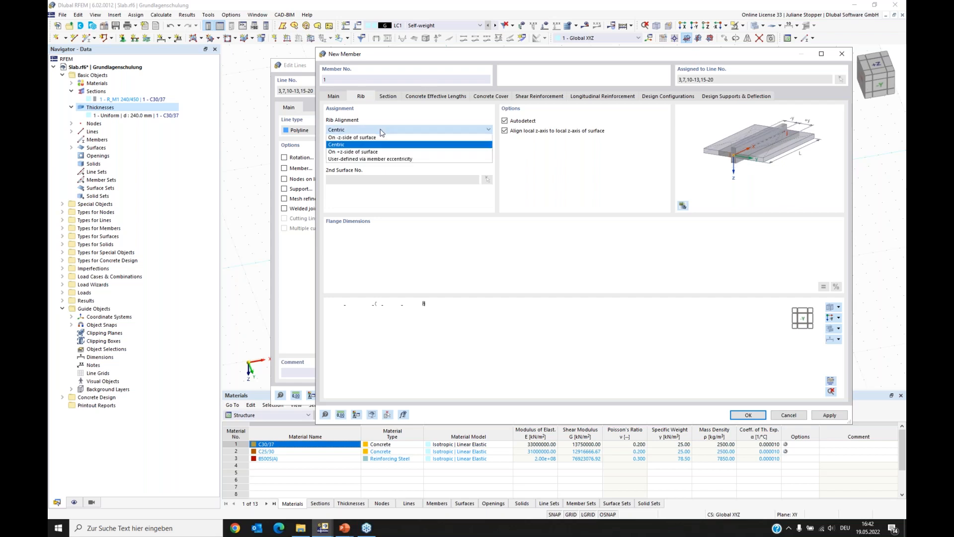
pyautogui.click(365, 153)
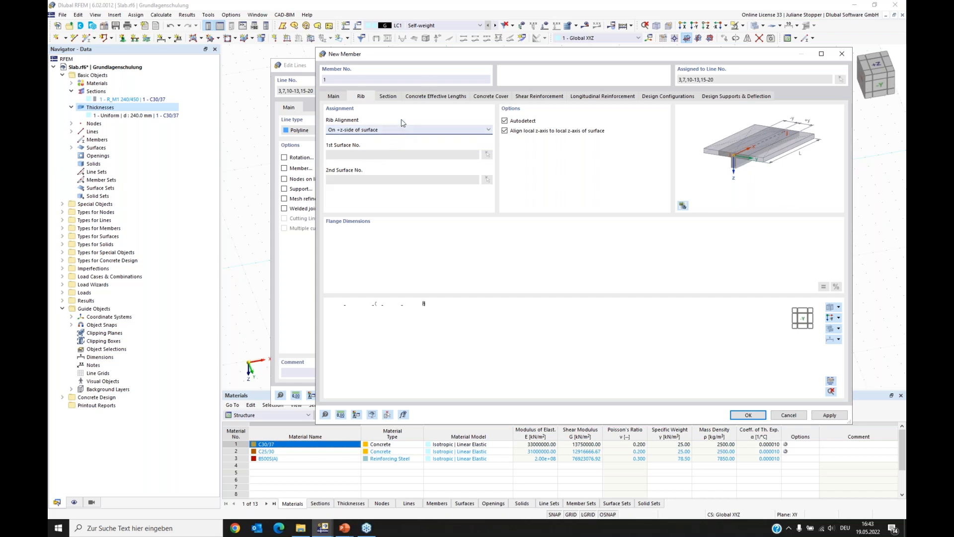
# Switch off the rib's design properties and create the ribs with section R_M1 240/450 in C30/37 on the selected slab edge lines.
pyautogui.click(388, 97)
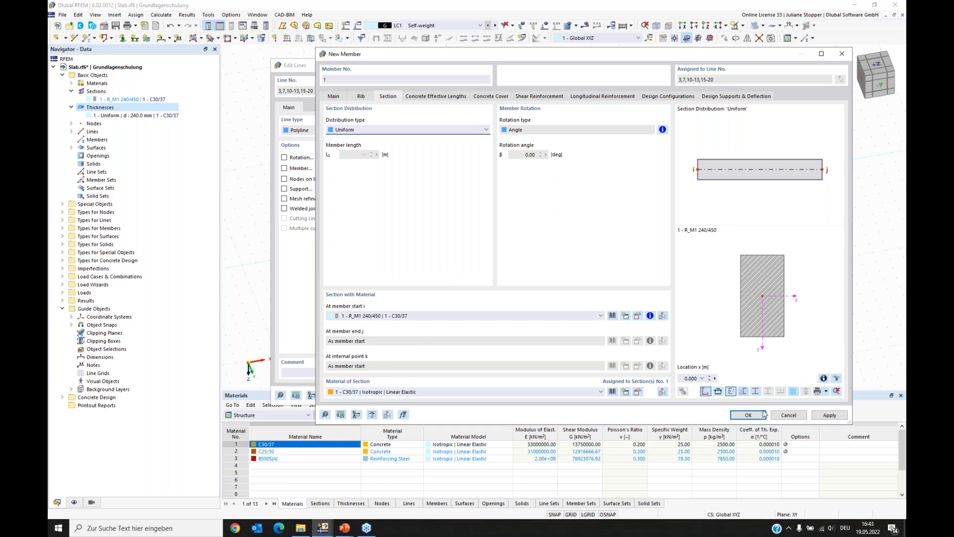
pyautogui.click(347, 98)
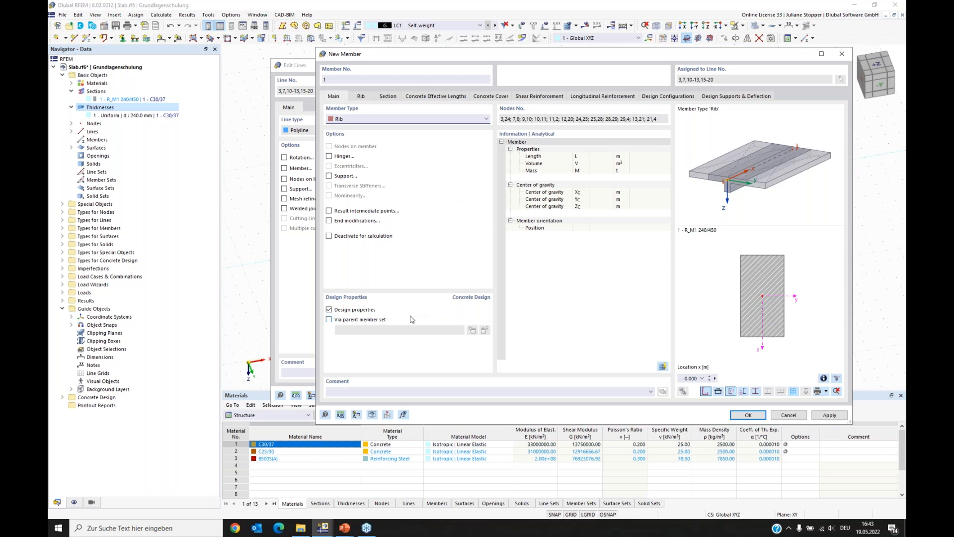
pyautogui.click(328, 310)
pyautogui.click(328, 310)
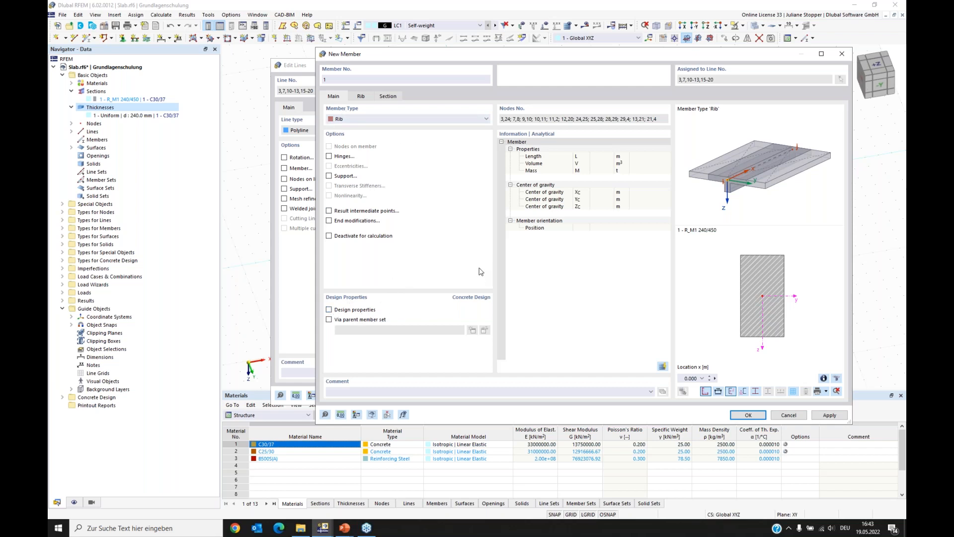
pyautogui.click(748, 415)
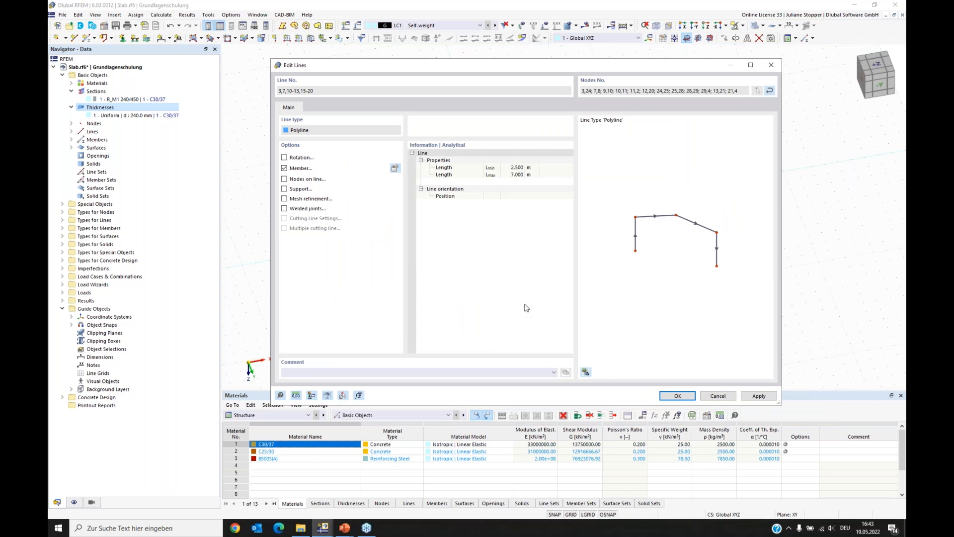
pyautogui.click(677, 396)
# Bring up the nodal supports among the model's types for nodes.
pyautogui.keyDown('ctrl'); pyautogui.moveTo(585, 362); pyautogui.dragTo(496, 313, button='middle'); pyautogui.keyUp('ctrl')
pyautogui.keyDown('ctrl'); pyautogui.moveTo(471, 328); pyautogui.dragTo(713, 330, button='middle'); pyautogui.keyUp('ctrl')
pyautogui.keyDown('ctrl'); pyautogui.moveTo(651, 331); pyautogui.dragTo(613, 334, button='middle'); pyautogui.keyUp('ctrl')
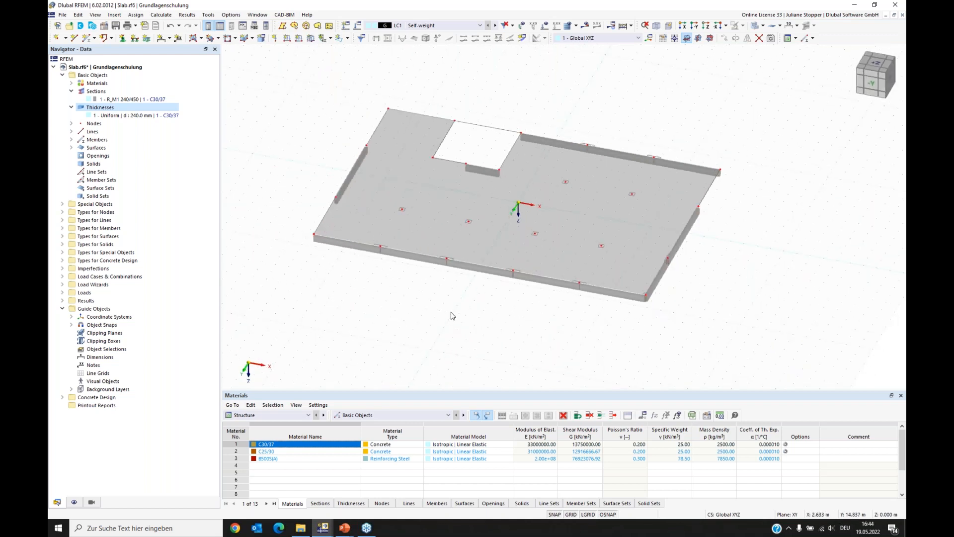
pyautogui.moveTo(440, 311); pyautogui.dragTo(461, 328, button='middle')
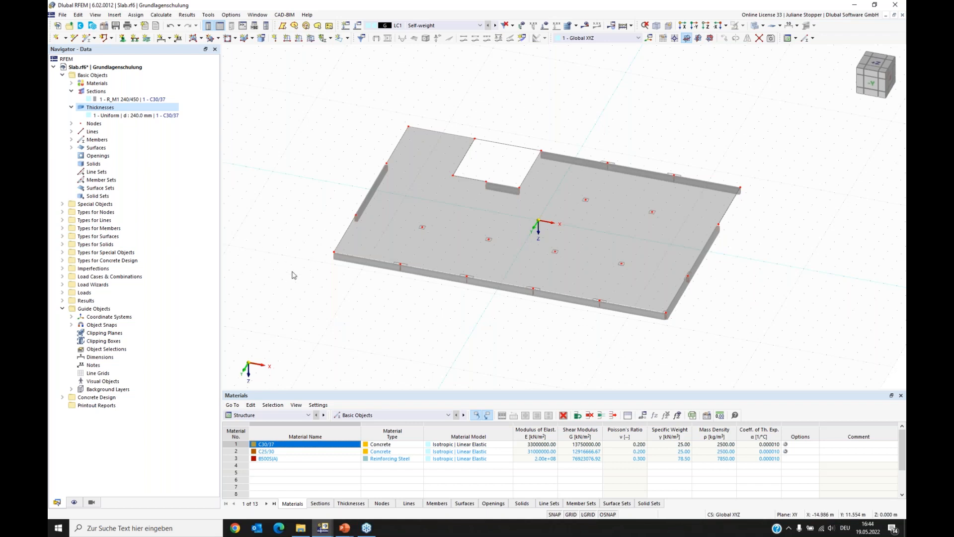
pyautogui.click(62, 212)
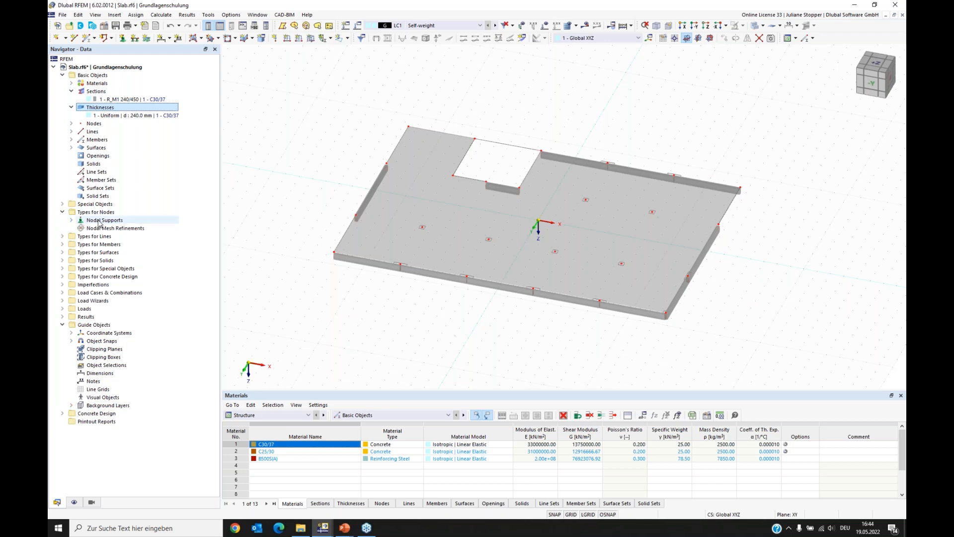
# Create a new nodal support with stiffness via fictitious column, modelled as an elastic nodal support.
pyautogui.click(99, 222)
pyautogui.rightClick(98, 223)
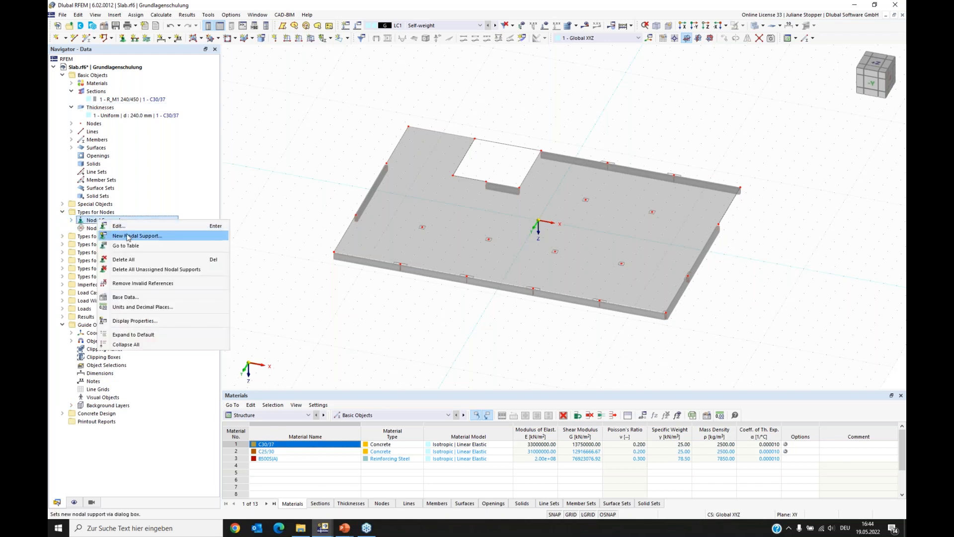
pyautogui.click(129, 237)
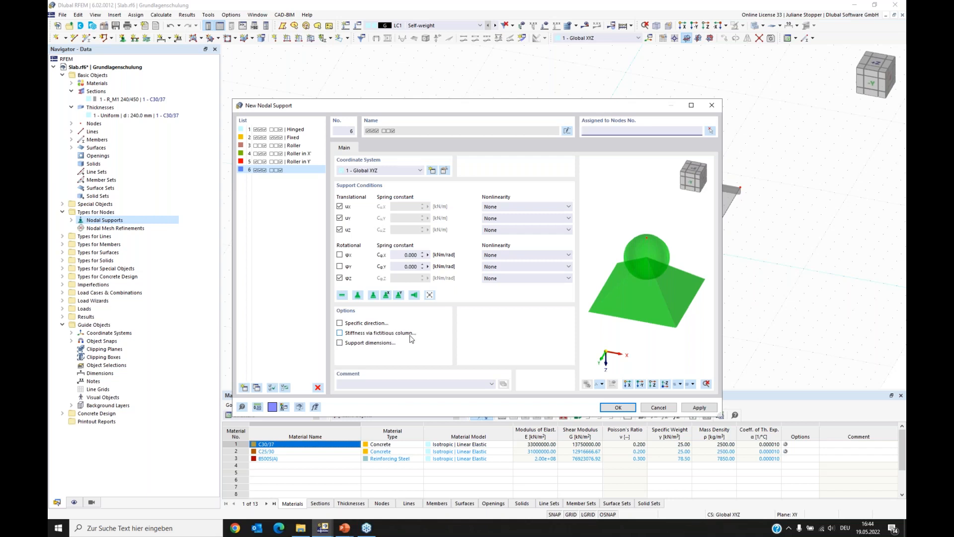
pyautogui.click(339, 333)
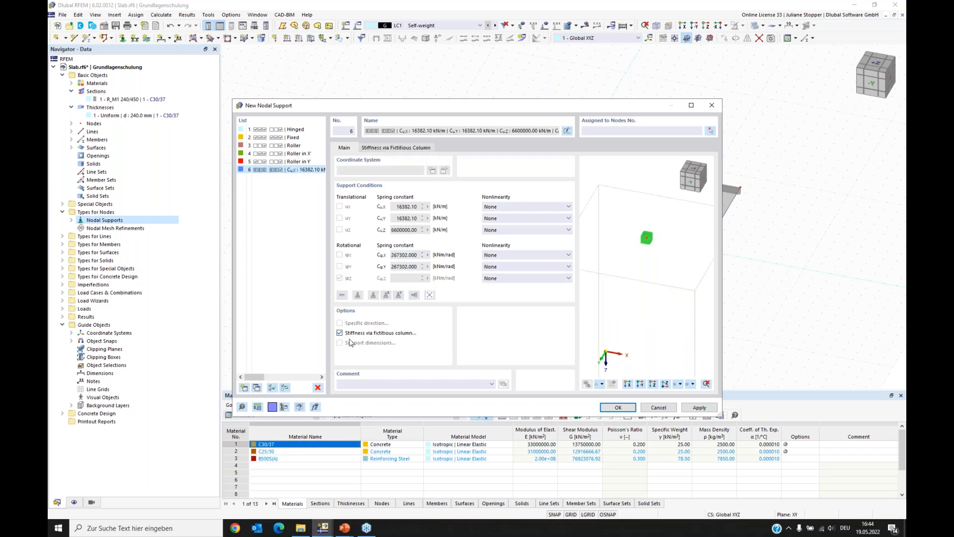
pyautogui.click(395, 149)
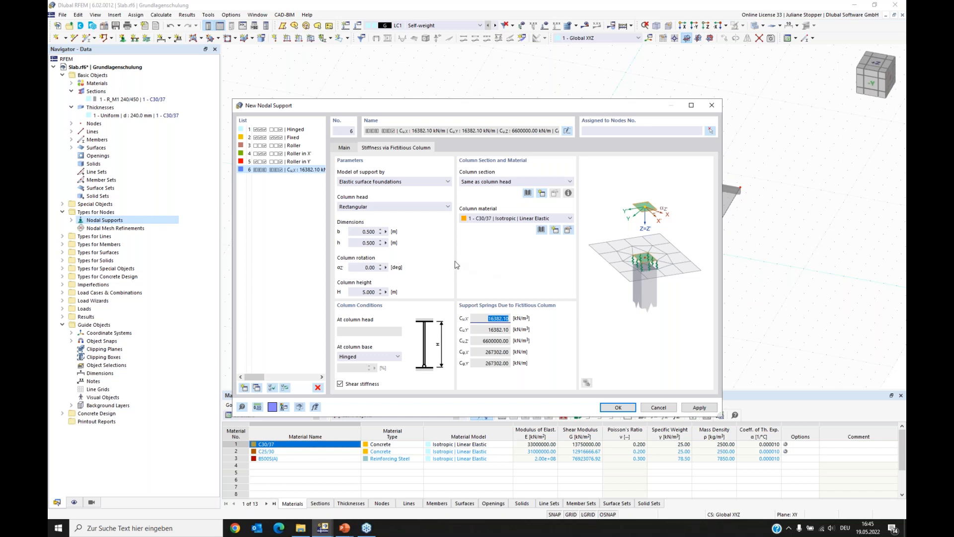
pyautogui.click(407, 185)
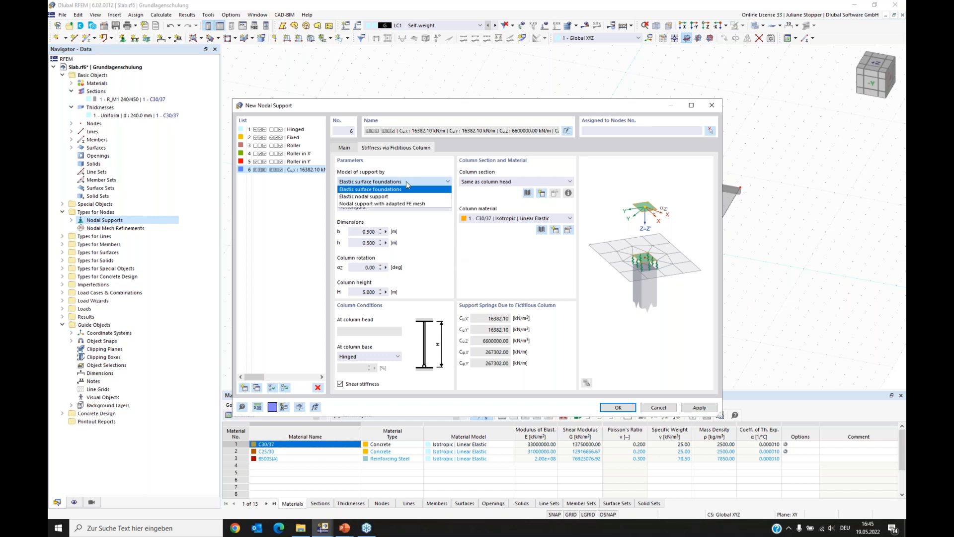
pyautogui.click(355, 197)
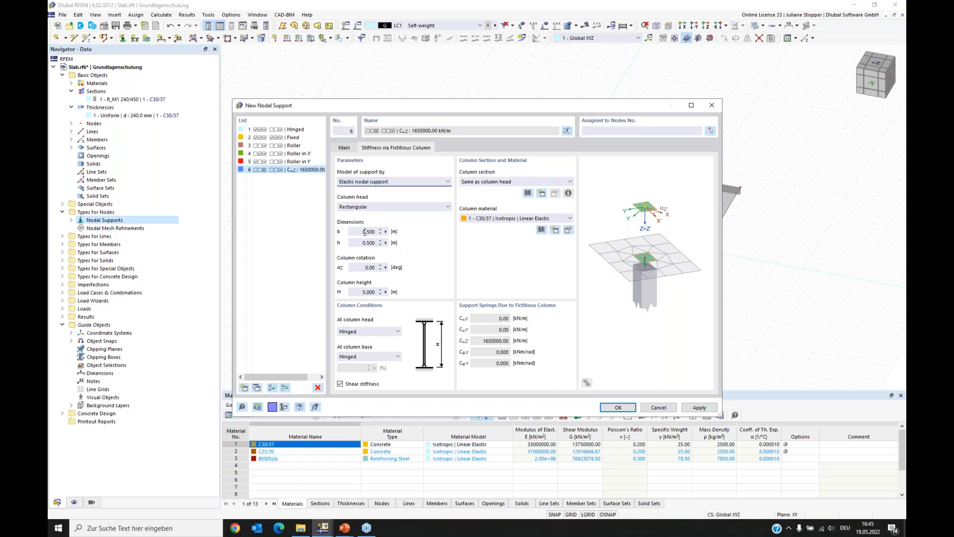
# Define the fictitious column with a 0.400 by 0.400 m rectangular head, 3.250 m height and C25/30 concrete.
pyautogui.moveTo(367, 232); pyautogui.dragTo(379, 231)
pyautogui.write('40')
pyautogui.moveTo(368, 243); pyautogui.dragTo(386, 242)
pyautogui.write('40')
pyautogui.moveTo(357, 292); pyautogui.dragTo(388, 291)
pyautogui.write('3.250')
pyautogui.click(495, 219)
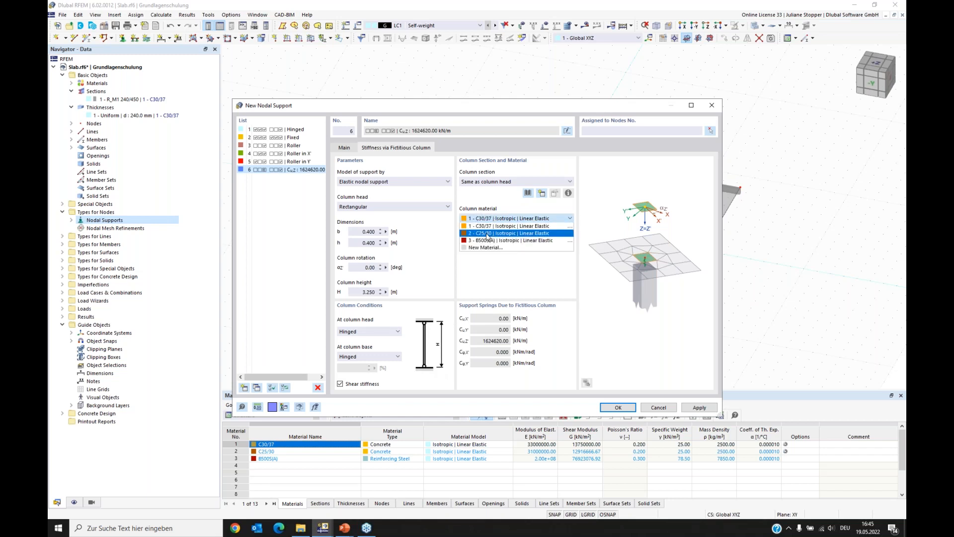
pyautogui.click(487, 234)
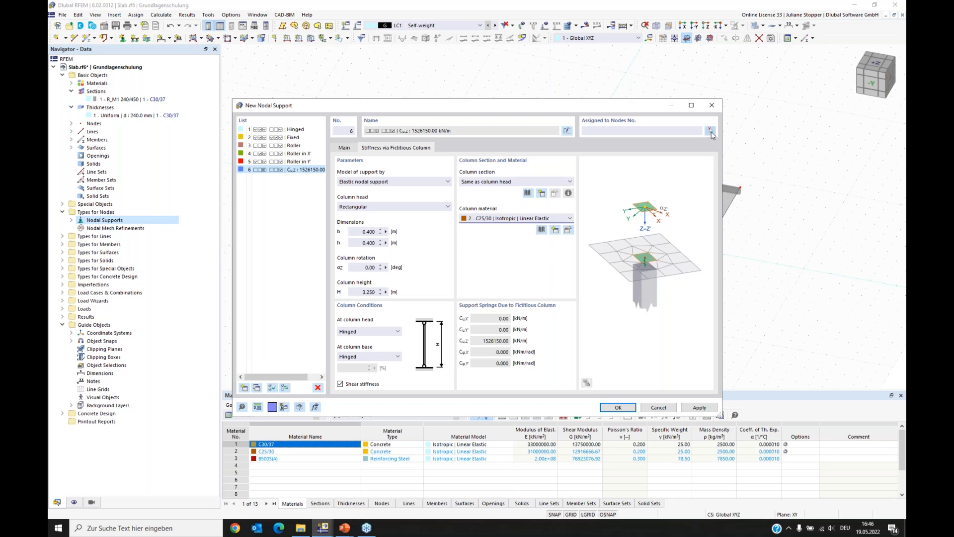
# Assign the square column support to the six interior slab nodes and the front corner node (4, 16-19, 22, 23).
pyautogui.click(711, 131)
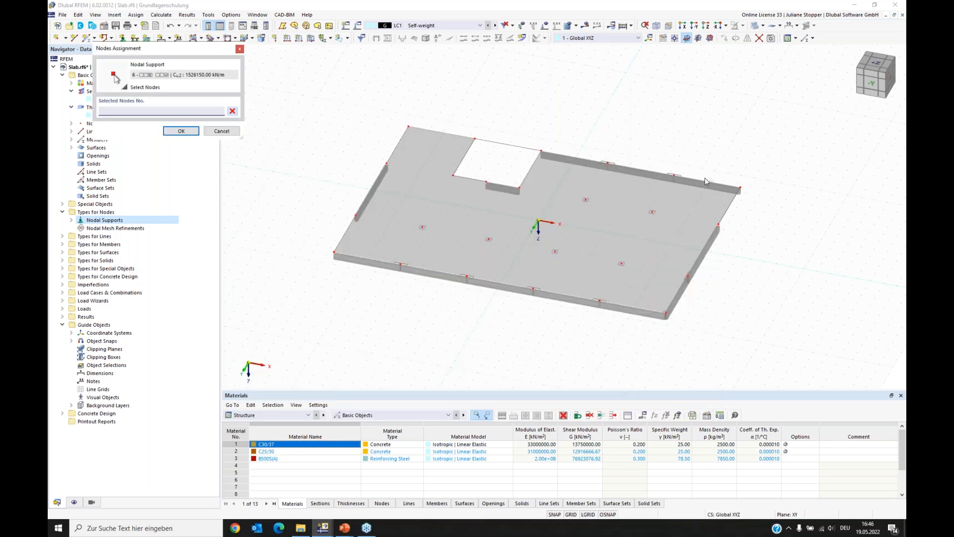
pyautogui.click(422, 227)
pyautogui.click(488, 239)
pyautogui.click(555, 251)
pyautogui.click(651, 212)
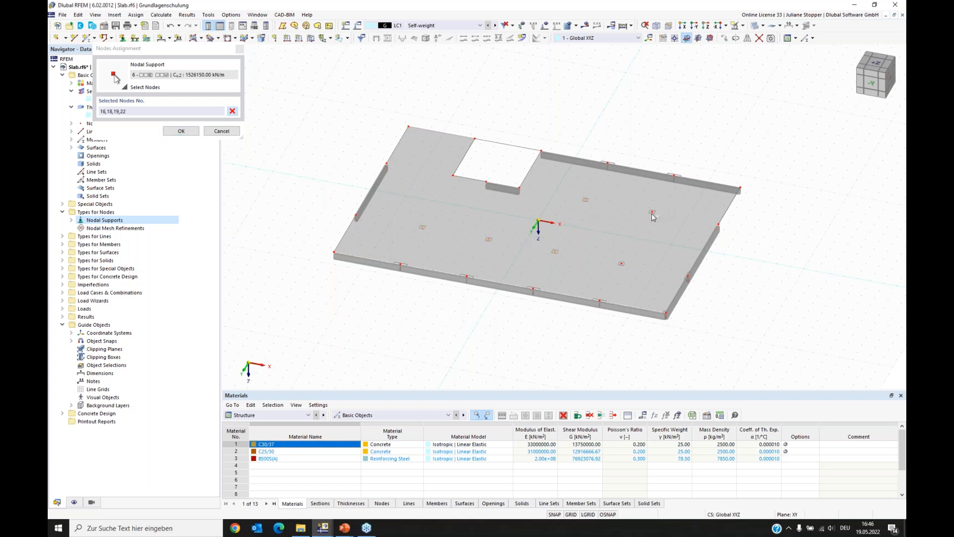
pyautogui.click(586, 199)
pyautogui.click(621, 263)
pyautogui.click(665, 312)
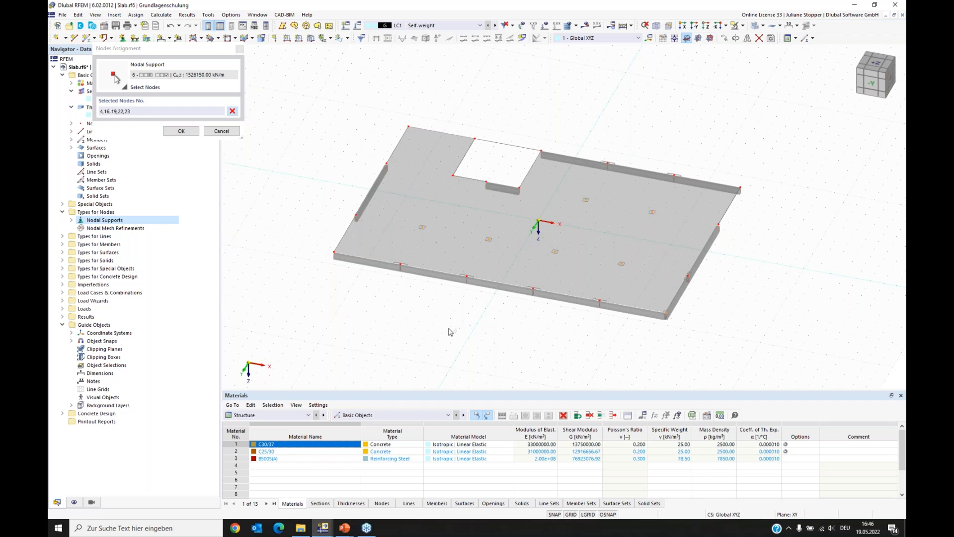
pyautogui.click(181, 132)
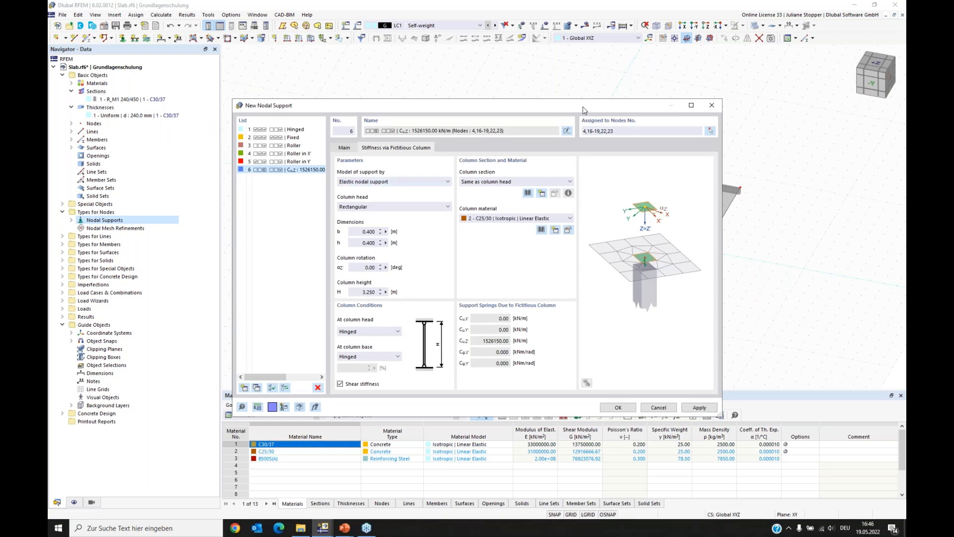
# Apply the new support and delete the predefined nodal support types 1 to 5.
pyautogui.moveTo(580, 106); pyautogui.dragTo(401, 97)
pyautogui.click(519, 399)
pyautogui.moveTo(301, 97); pyautogui.dragTo(225, 118)
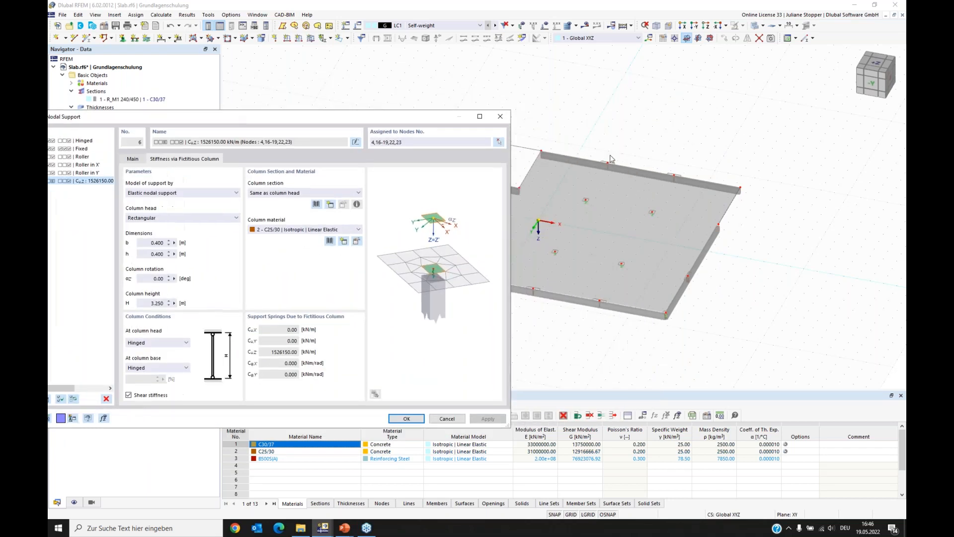
pyautogui.moveTo(374, 120); pyautogui.dragTo(526, 110)
pyautogui.click(232, 163)
pyautogui.keyDown('shift'); pyautogui.click(233, 132); pyautogui.keyUp('shift')
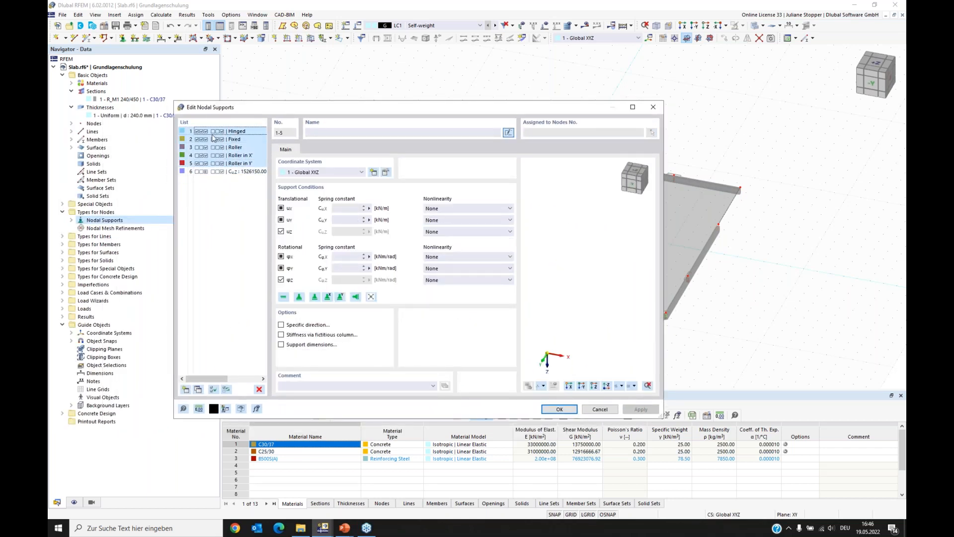
pyautogui.click(259, 391)
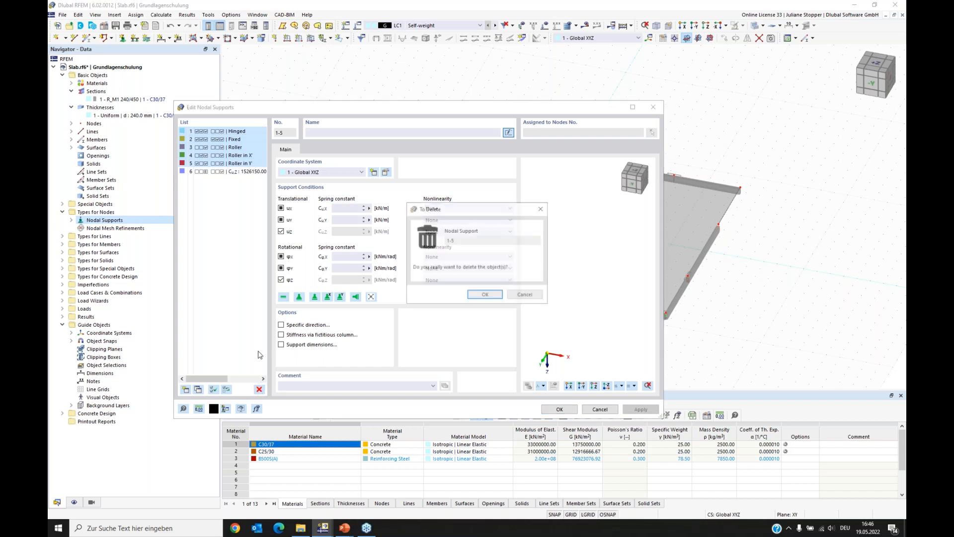
pyautogui.click(486, 295)
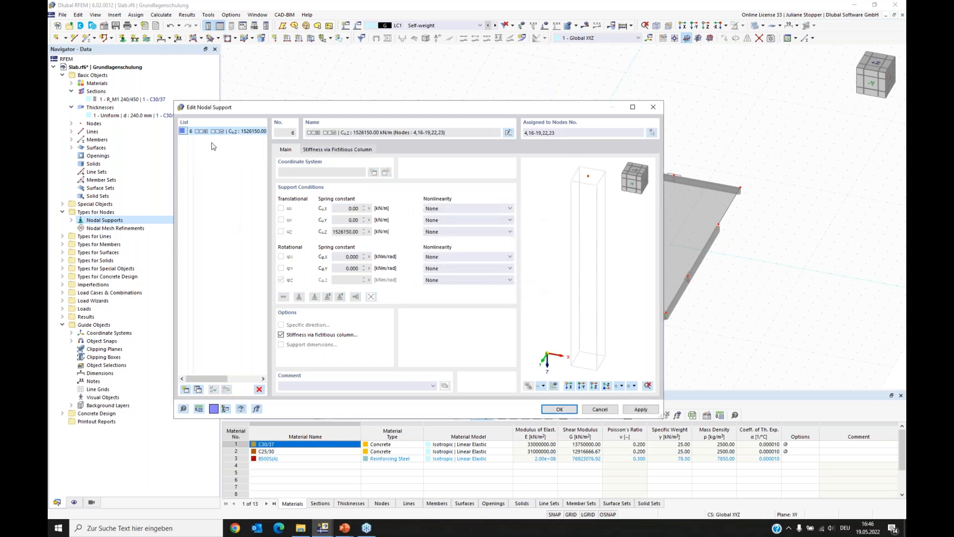
# Duplicate nodal support 6 and set the copy's column head dimensions to b 1.000 m and h 0.250 m.
pyautogui.click(237, 131)
pyautogui.click(198, 390)
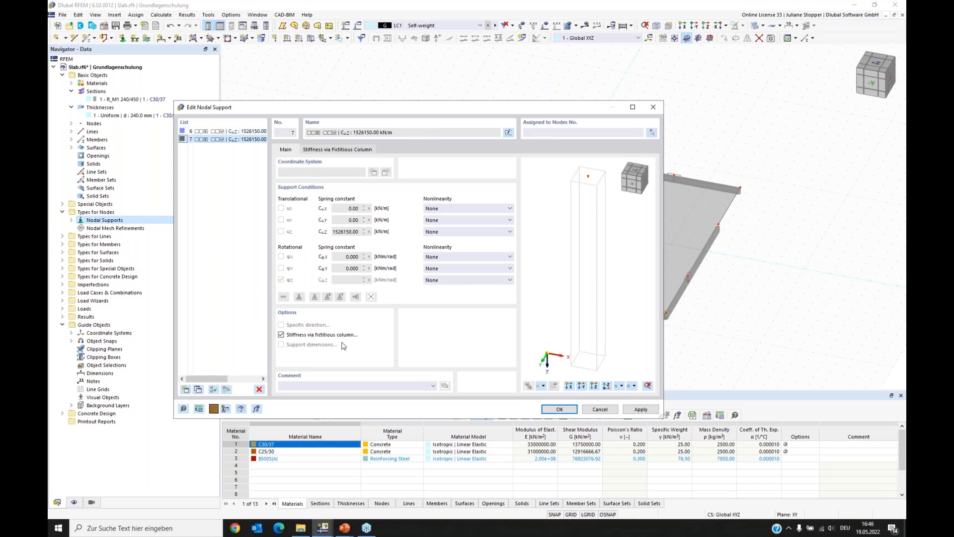
pyautogui.click(347, 151)
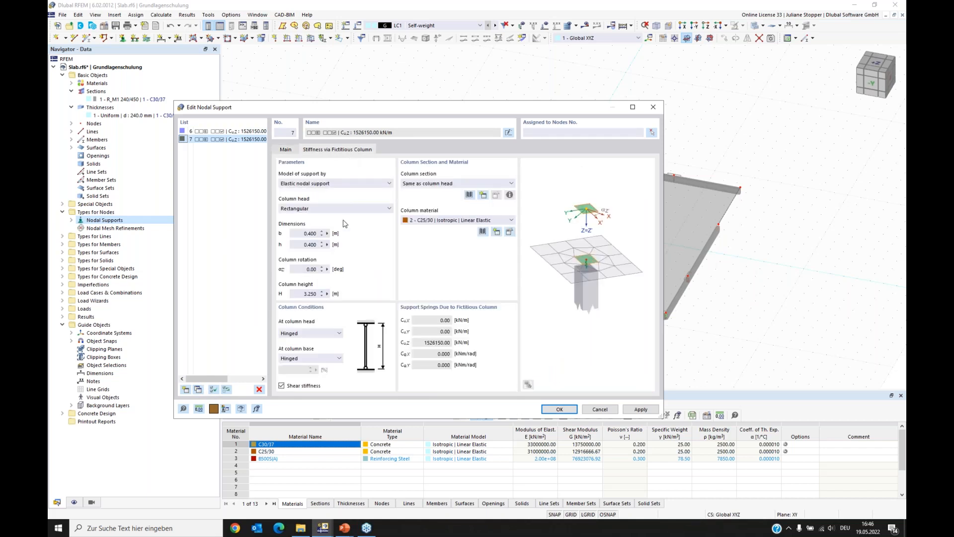
pyautogui.moveTo(294, 233); pyautogui.dragTo(341, 233)
pyautogui.write('1')
pyautogui.press('Tab')
pyautogui.write('0')
pyautogui.click(345, 527)
pyautogui.click(338, 503)
# Assign the 1.000 by 0.250 m column support to the two rear-edge and four front-edge nodes (10, 11, 24, 25, 28, 29).
pyautogui.click(651, 133)
pyautogui.click(607, 163)
pyautogui.click(673, 176)
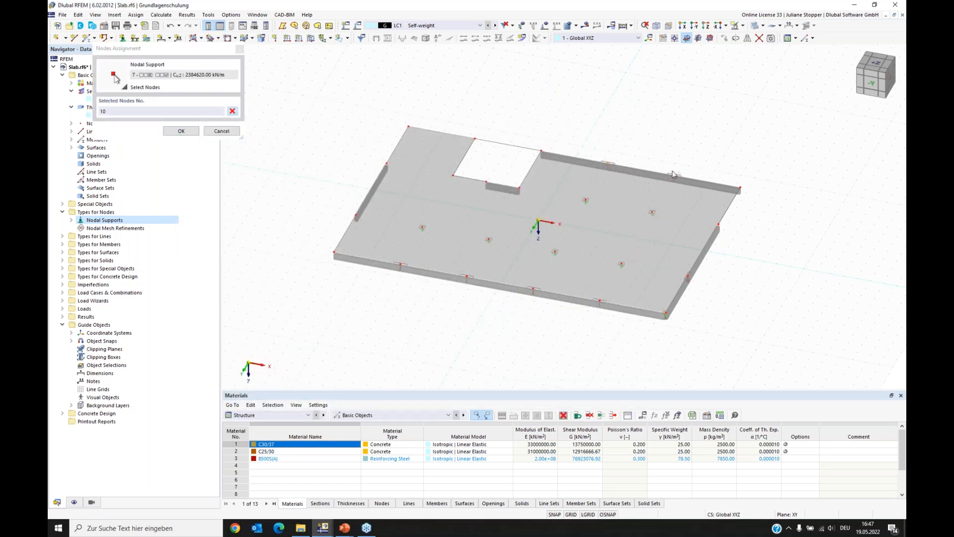
pyautogui.click(600, 302)
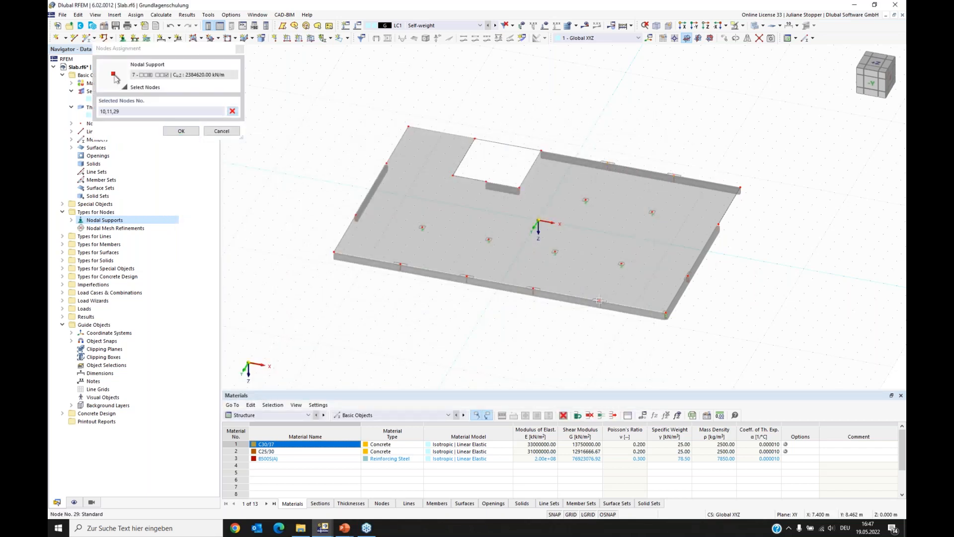
pyautogui.click(533, 289)
pyautogui.click(466, 277)
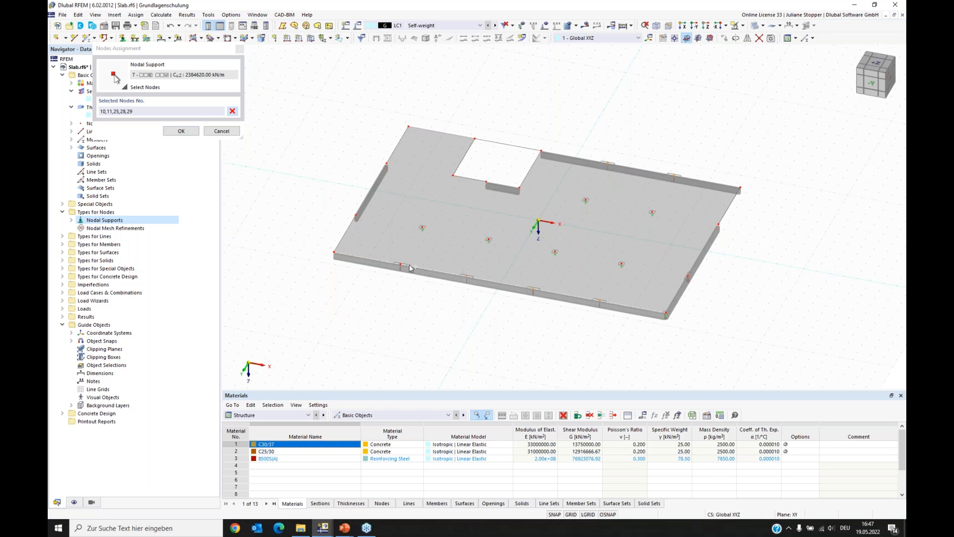
pyautogui.click(400, 265)
pyautogui.click(181, 132)
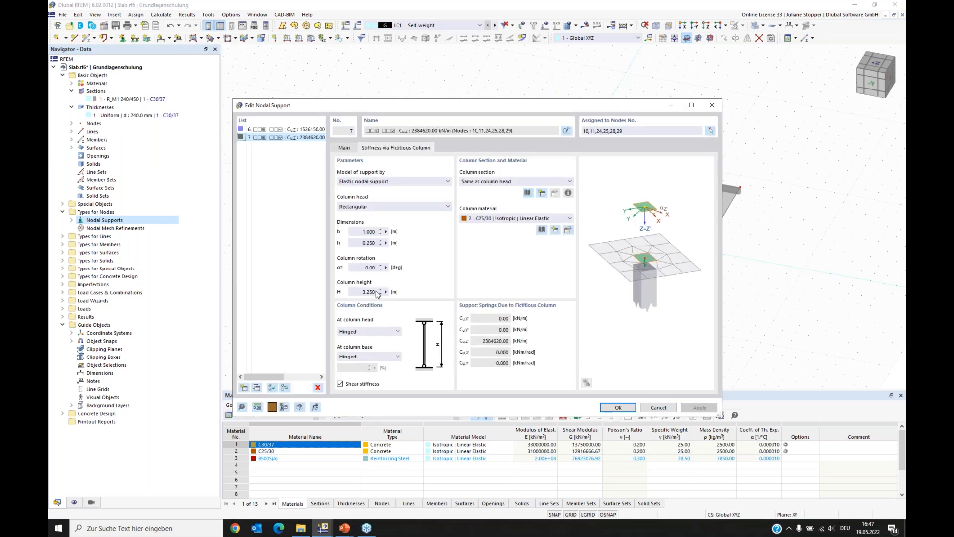
# Duplicate nodal support 7 and set the copy's column head dimensions to b 0.250 m and h 1.000 m.
pyautogui.click(257, 388)
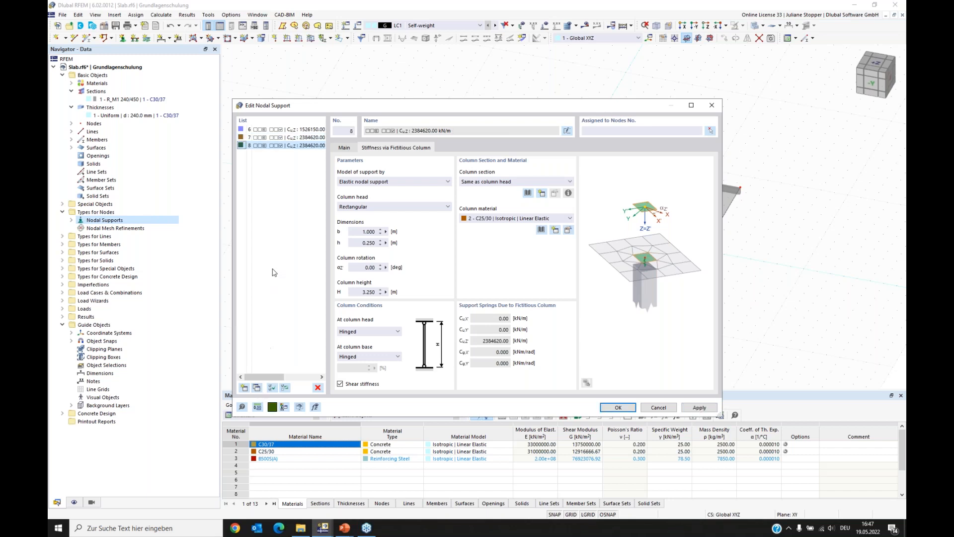
pyautogui.moveTo(357, 234); pyautogui.dragTo(393, 228)
pyautogui.write('0,25')
pyautogui.moveTo(360, 243); pyautogui.dragTo(391, 243)
pyautogui.write('1')
pyautogui.click(366, 268)
# Assign the 0.250 by 1.000 m column support to node 21 on the slab's short edge and accept the nodal supports.
pyautogui.click(710, 130)
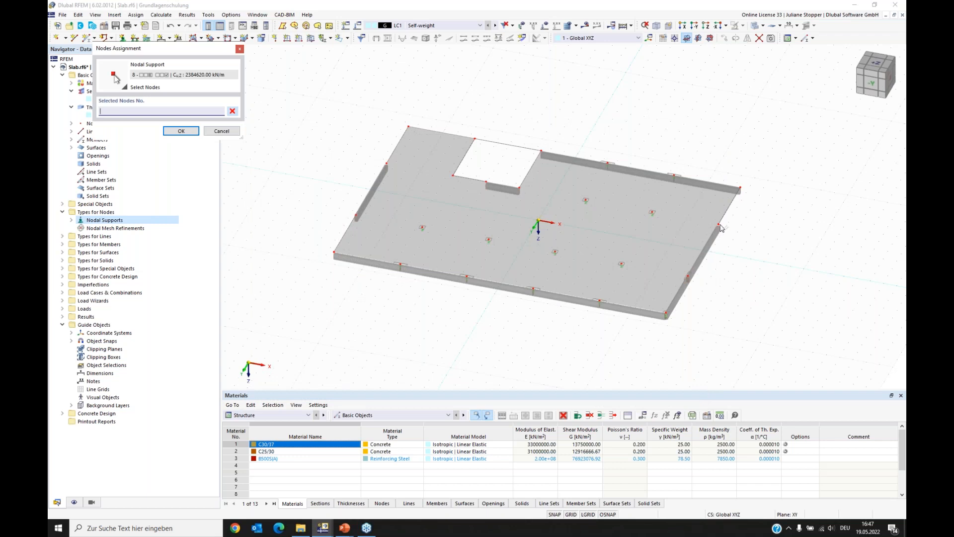
pyautogui.click(687, 276)
pyautogui.click(183, 131)
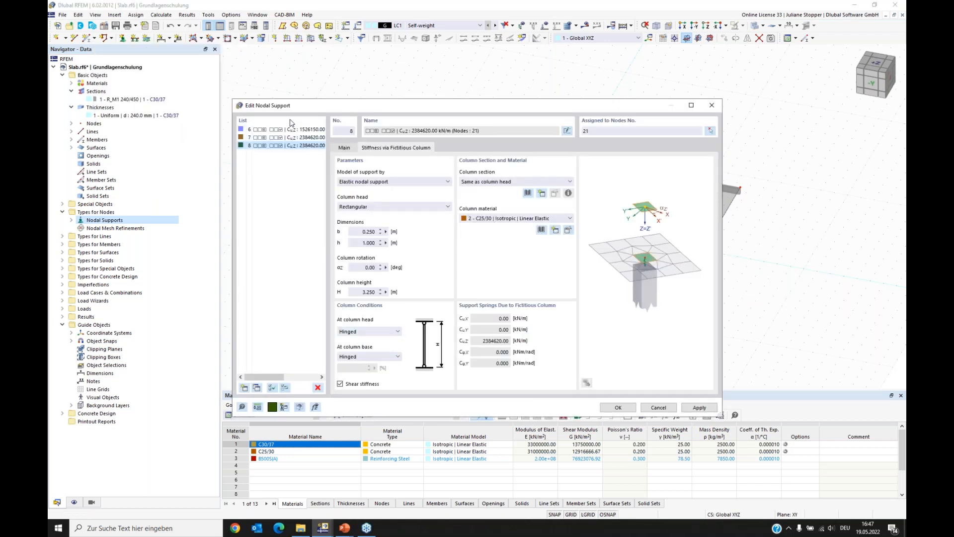
pyautogui.moveTo(565, 108); pyautogui.dragTo(603, 163)
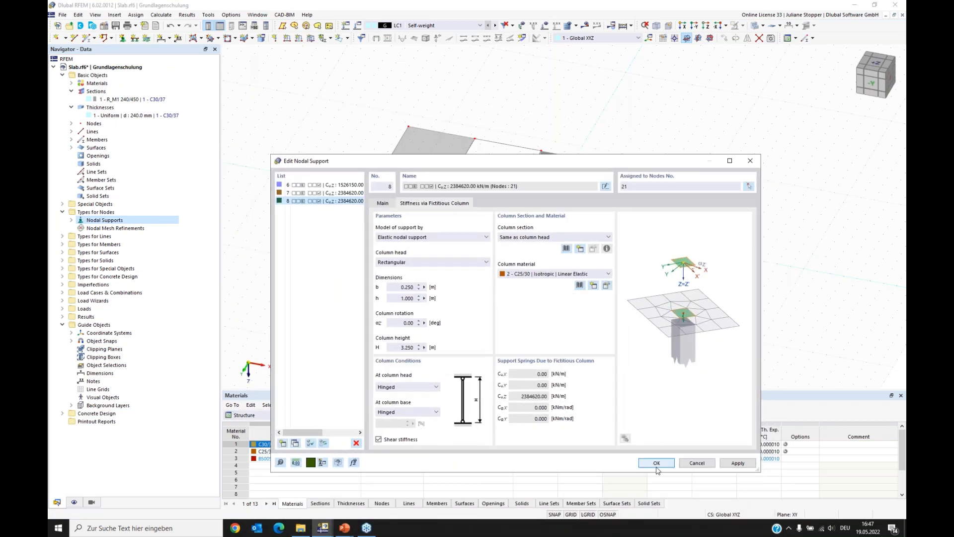
pyautogui.click(657, 463)
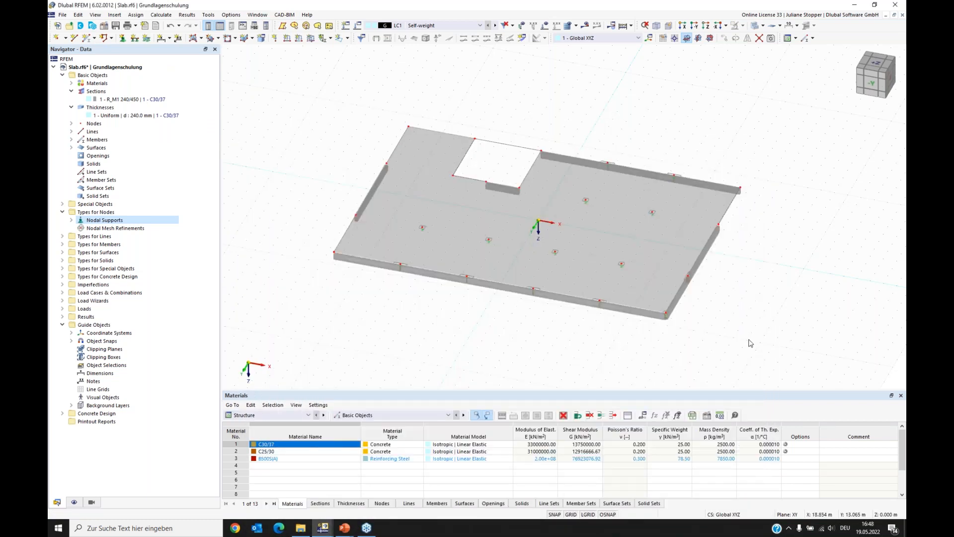
# Display the slab model in wireframe mode.
pyautogui.keyDown('ctrl'); pyautogui.moveTo(743, 353); pyautogui.dragTo(671, 336, button='middle'); pyautogui.keyUp('ctrl')
pyautogui.scroll(5, 523, 272)
pyautogui.scroll(2, 523, 272)
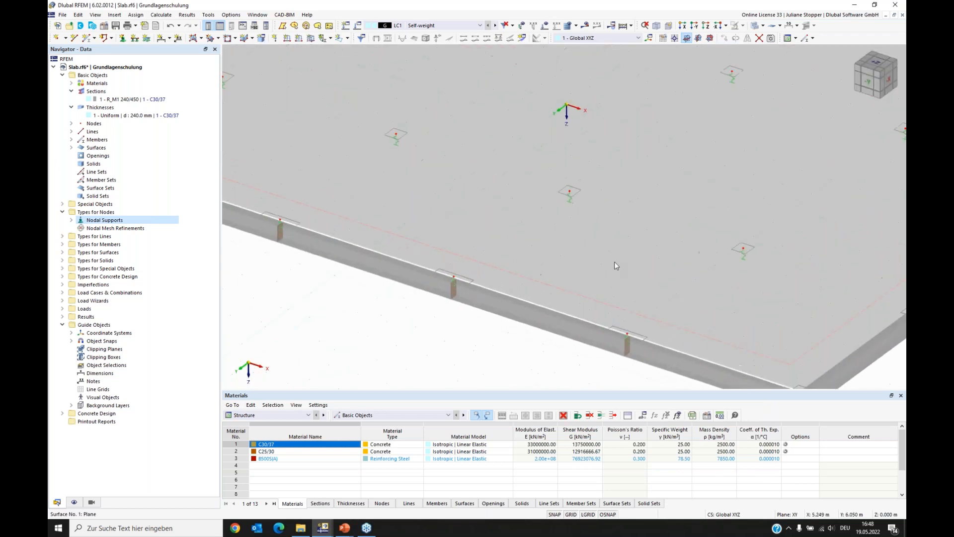
pyautogui.click(763, 26)
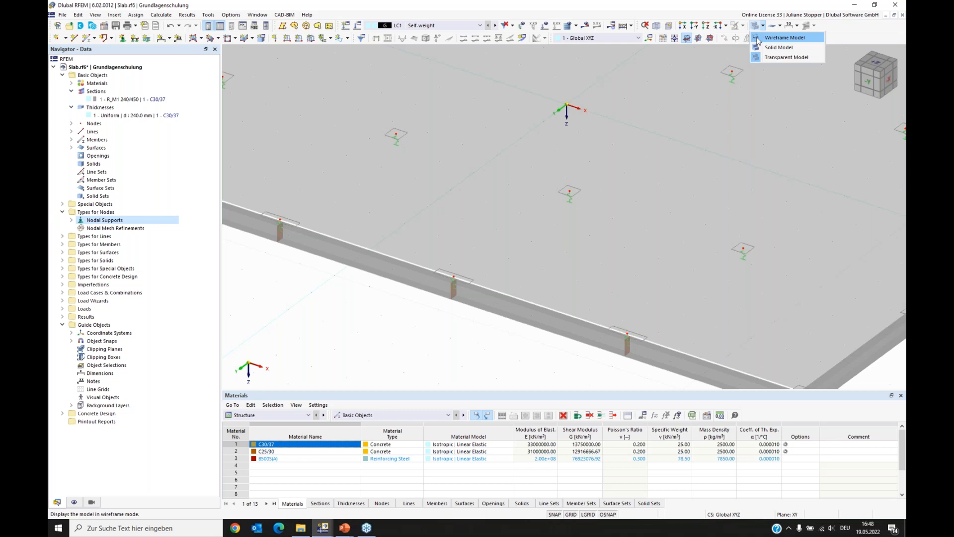
pyautogui.click(758, 40)
pyautogui.scroll(-5, 548, 211)
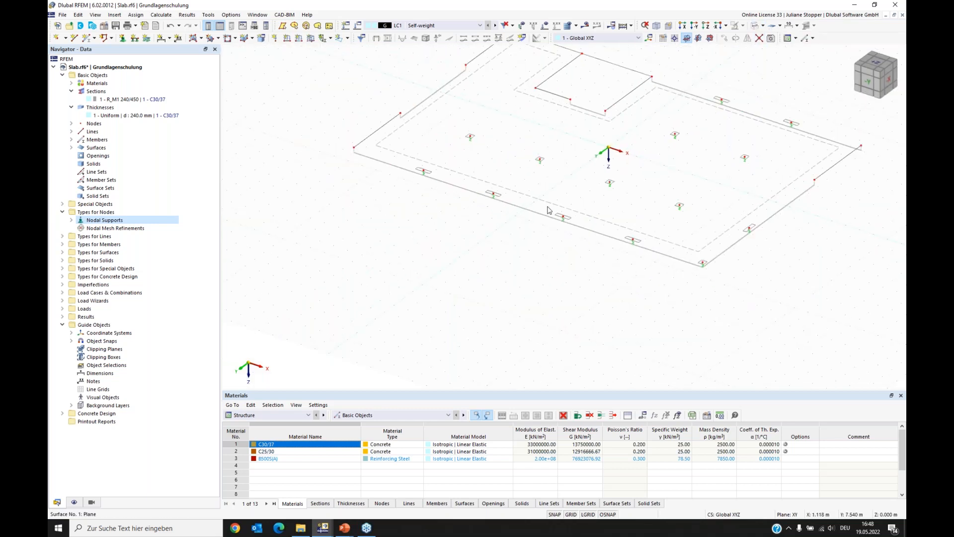
# Enlarge the graphic size of the nodal support symbols on the slab.
pyautogui.press('F7')
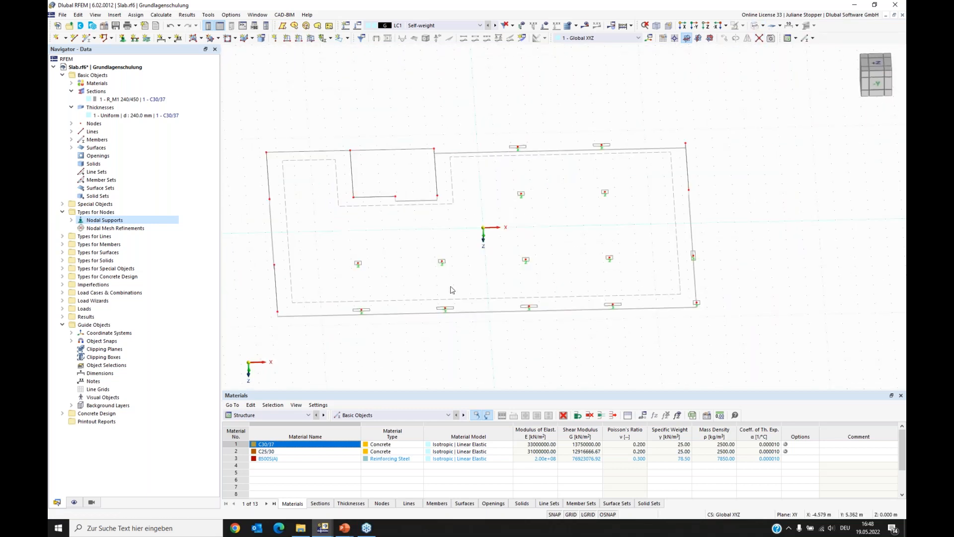
pyautogui.keyDown('ctrl'); pyautogui.moveTo(693, 301); pyautogui.dragTo(575, 270, button='middle'); pyautogui.keyUp('ctrl')
pyautogui.scroll(4, 588, 273)
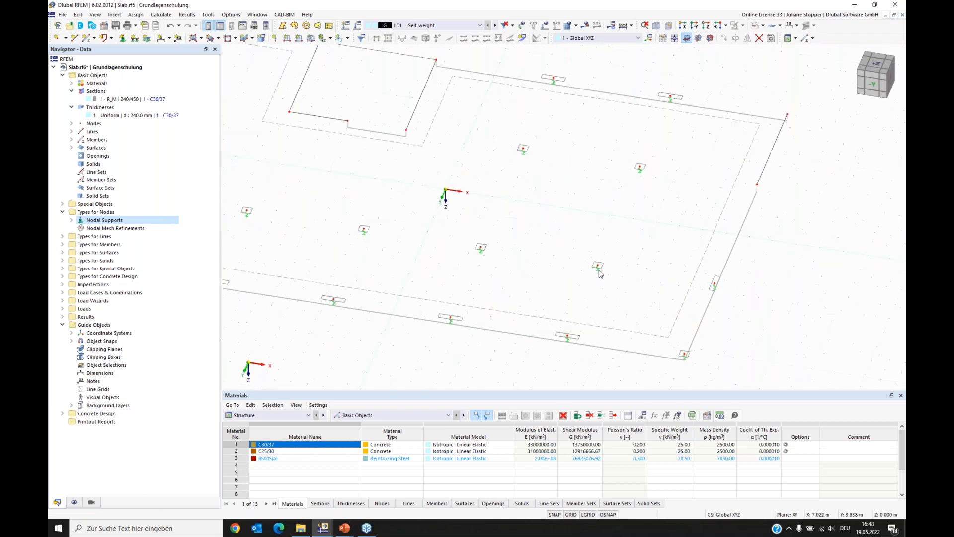
pyautogui.scroll(-4, 602, 274)
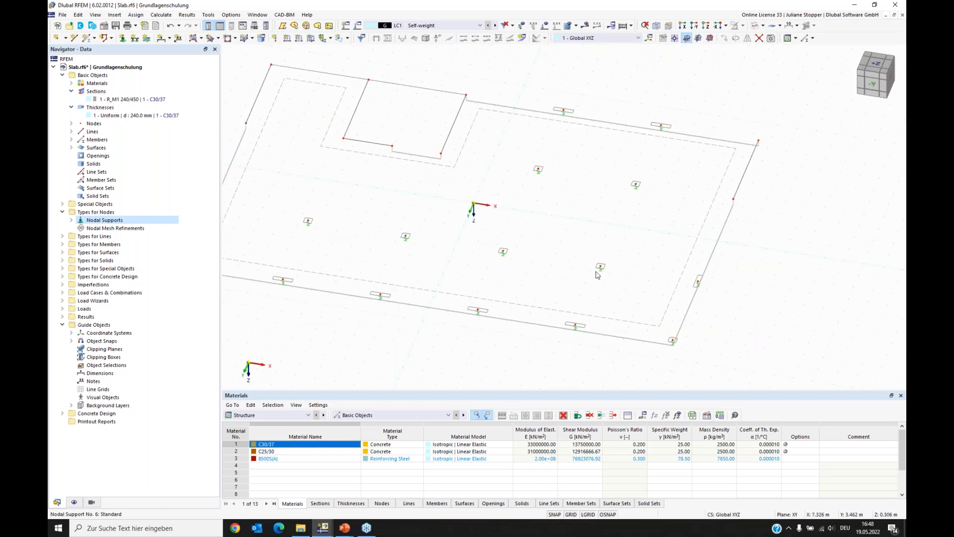
pyautogui.rightClick(538, 173)
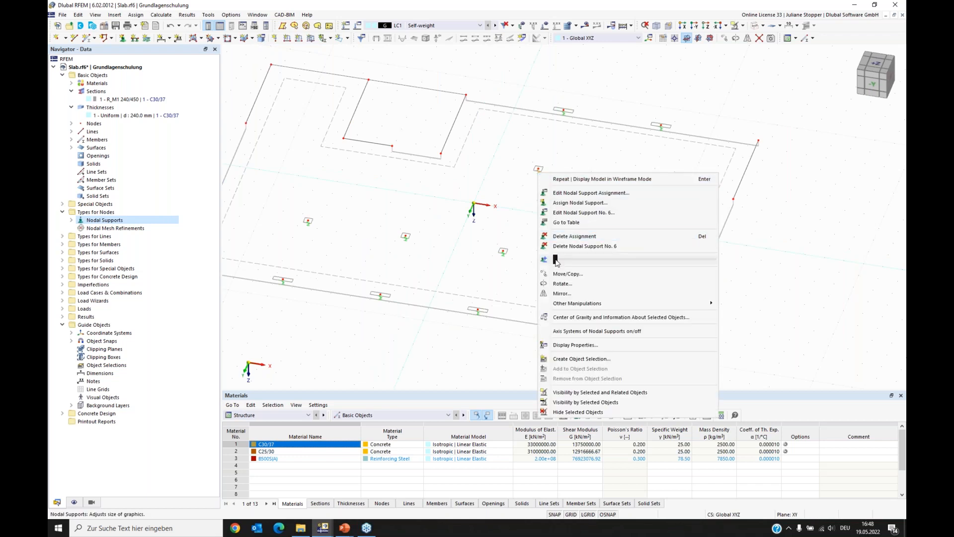
pyautogui.moveTo(561, 262); pyautogui.dragTo(584, 262)
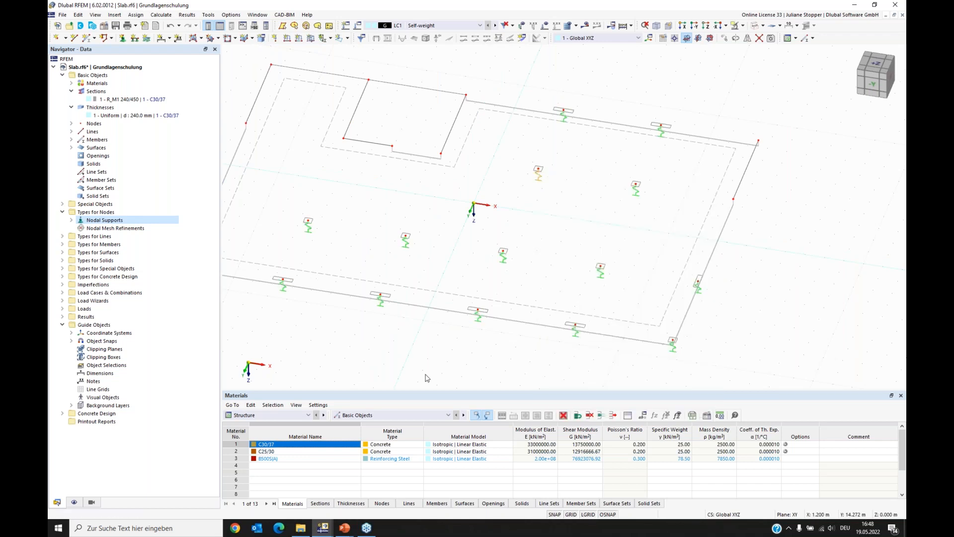
pyautogui.click(656, 26)
pyautogui.keyDown('ctrl'); pyautogui.moveTo(377, 276); pyautogui.dragTo(492, 323, button='middle'); pyautogui.keyUp('ctrl')
pyautogui.keyDown('ctrl'); pyautogui.moveTo(368, 300); pyautogui.dragTo(374, 361, button='middle'); pyautogui.keyUp('ctrl')
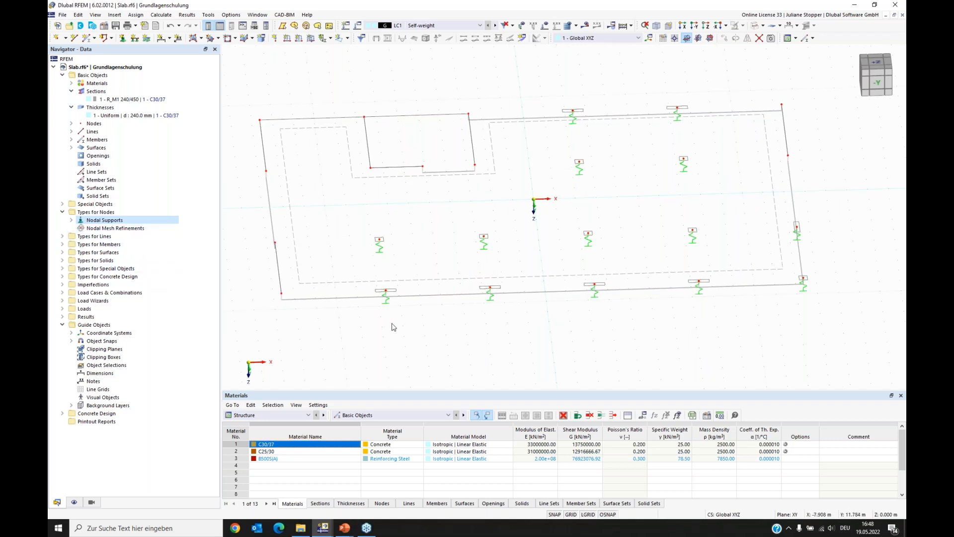
pyautogui.keyDown('ctrl'); pyautogui.moveTo(591, 332); pyautogui.dragTo(543, 324, button='middle'); pyautogui.keyUp('ctrl')
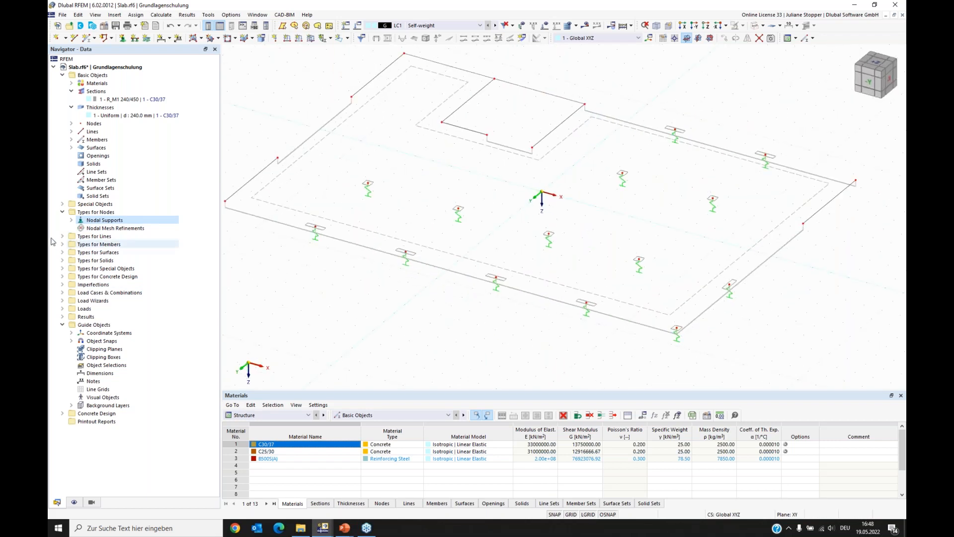
# Create a new line support in the local xyz coordinate system with its stiffness defined via a fictitious wall.
pyautogui.click(62, 212)
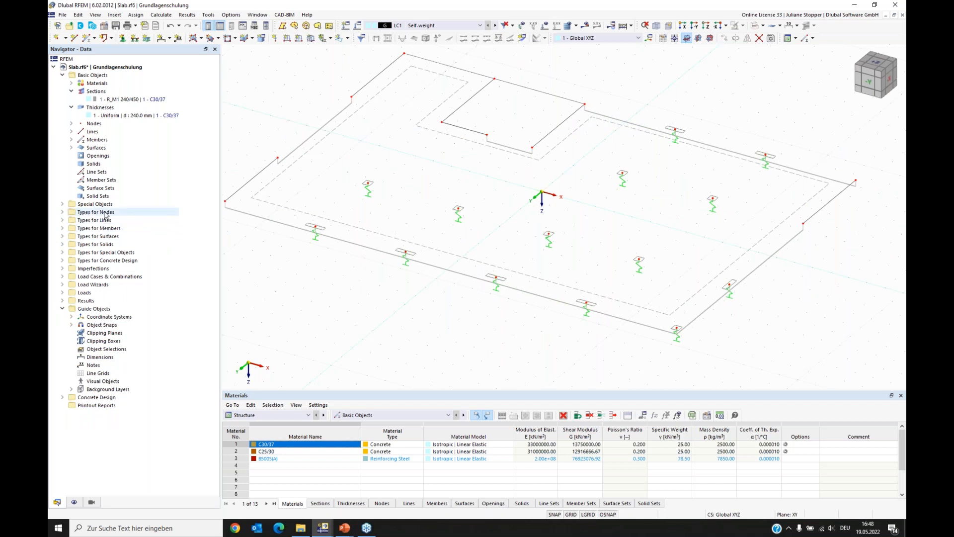
pyautogui.click(63, 221)
pyautogui.click(86, 229)
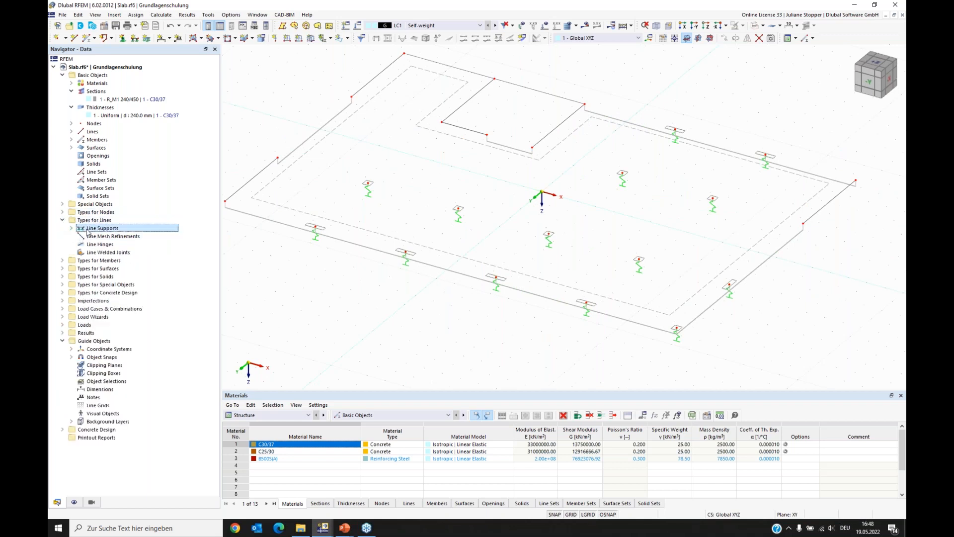
pyautogui.rightClick(95, 232)
pyautogui.click(107, 238)
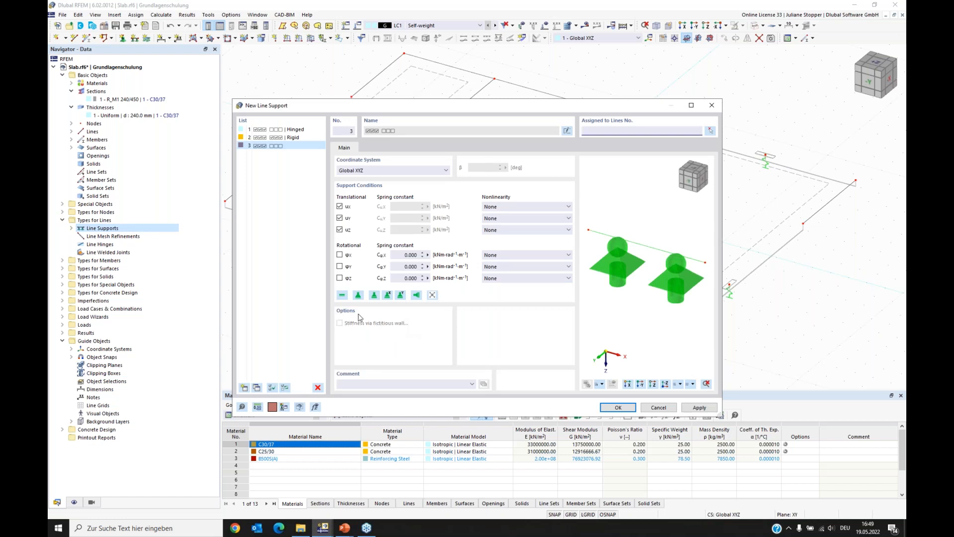
pyautogui.click(367, 171)
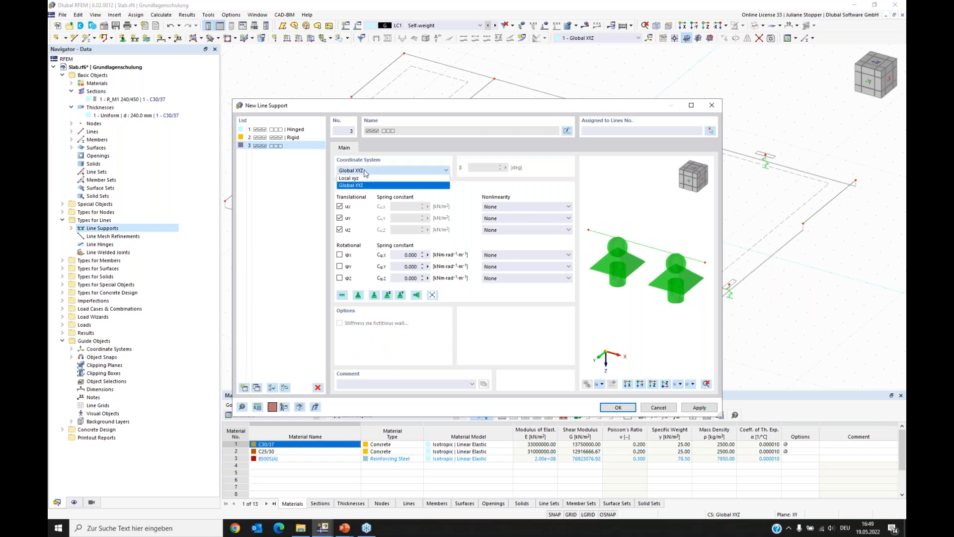
pyautogui.click(359, 182)
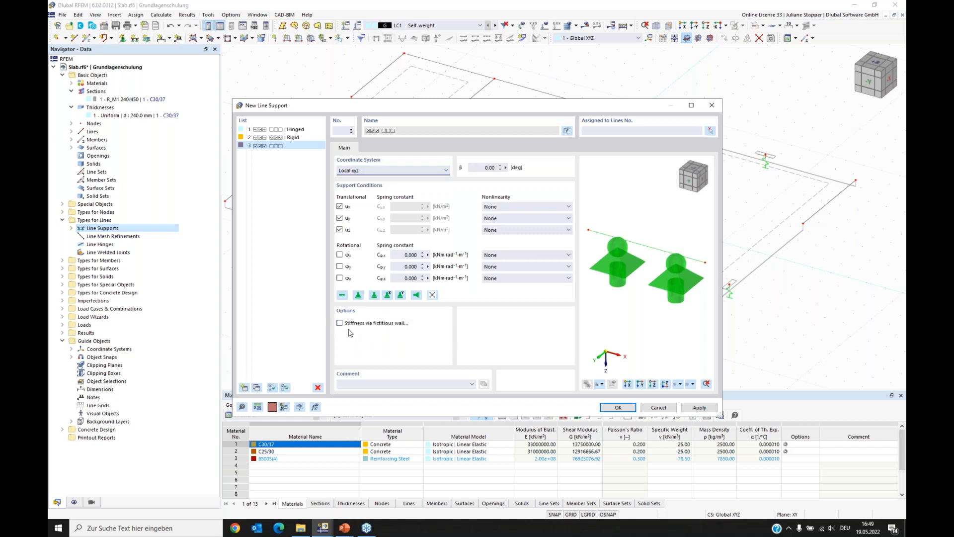
pyautogui.click(340, 323)
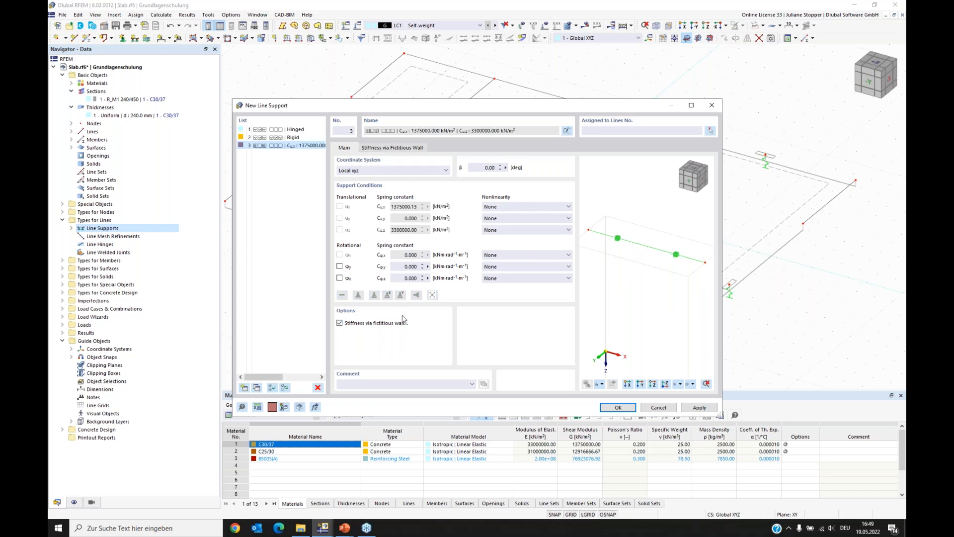
# Define the fictitious wall with a width of 0.240 m, a height of 3.250 m and material C25/30.
pyautogui.click(386, 148)
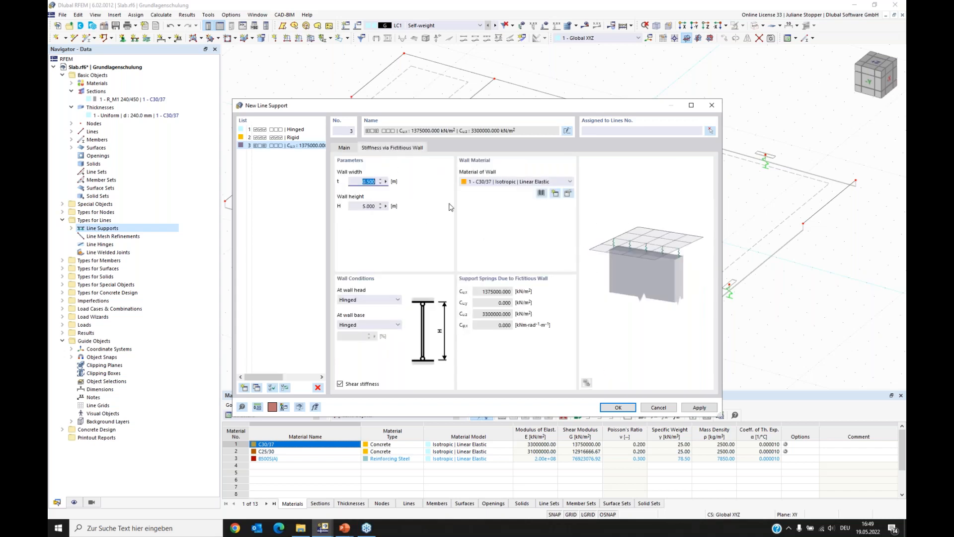
pyautogui.moveTo(469, 109); pyautogui.dragTo(458, 107)
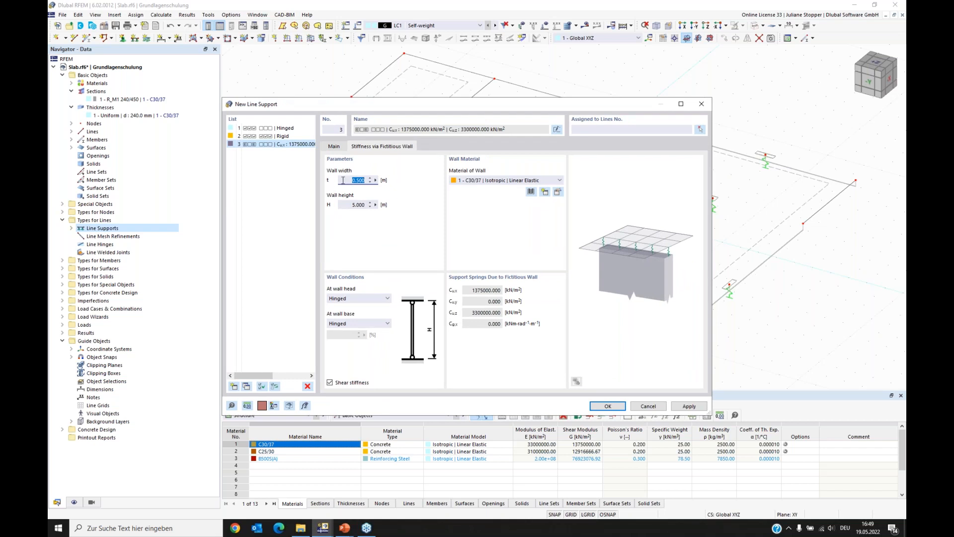
pyautogui.write('0,24')
pyautogui.press('Tab')
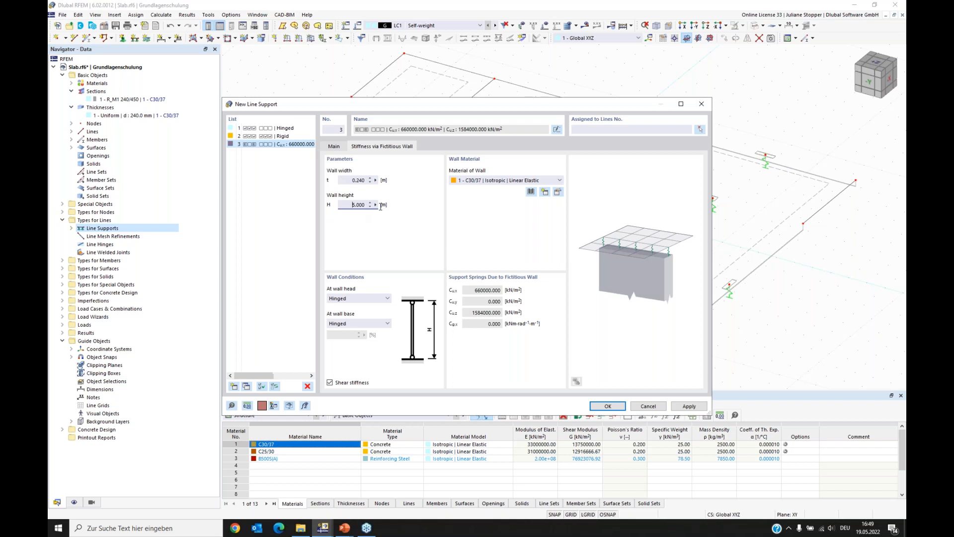
pyautogui.write('3,25')
pyautogui.click(493, 185)
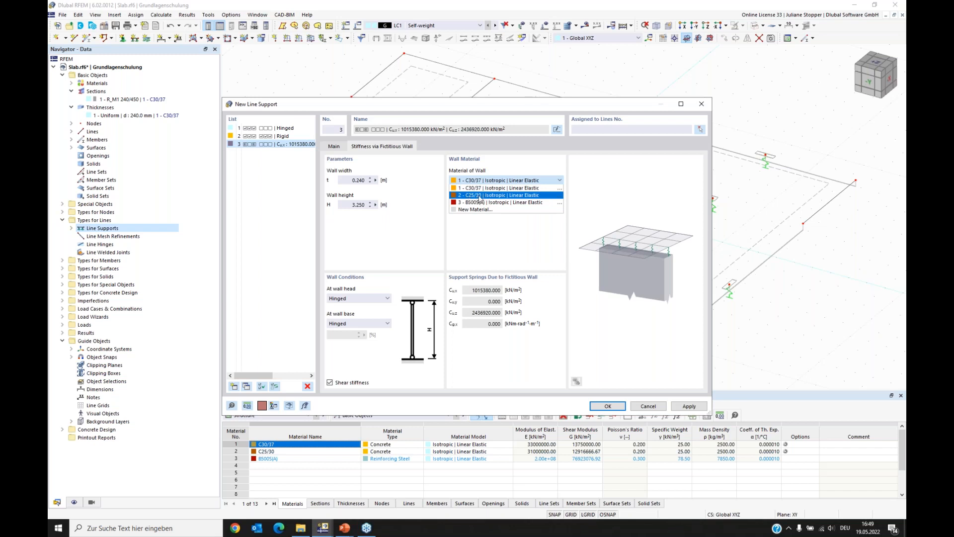
pyautogui.click(479, 196)
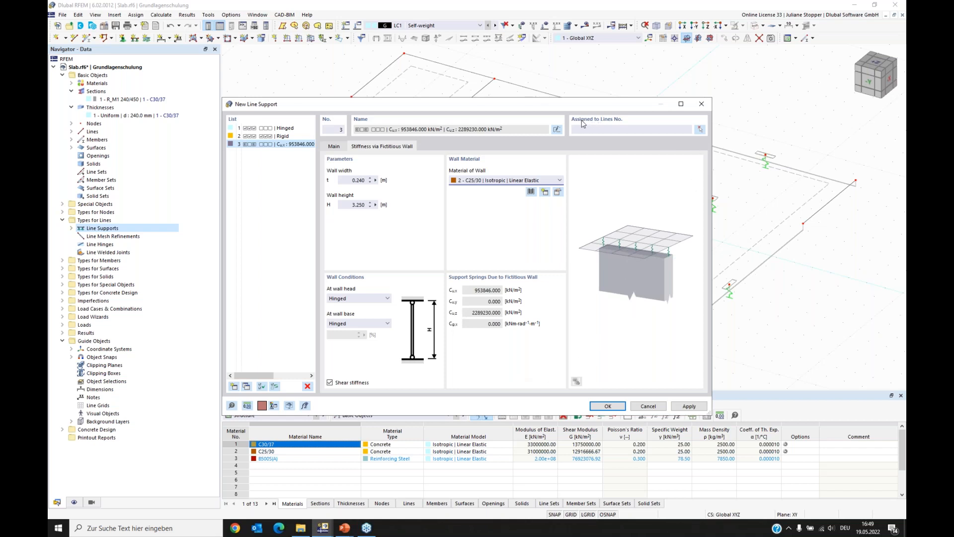
# Assign the wall support to lines 1, 2, 5, 6, 8, 14 and the end segment of the opposite short edge, and accept the line support.
pyautogui.click(700, 129)
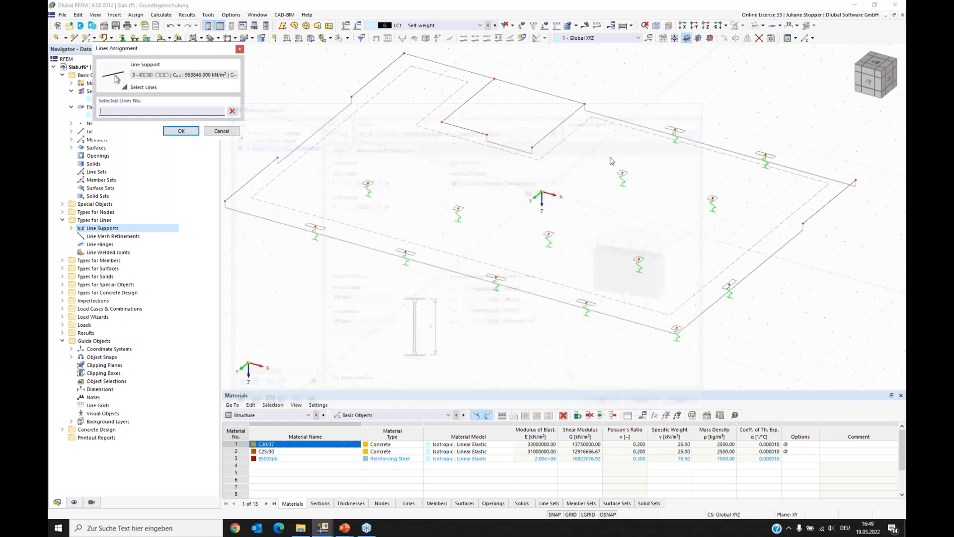
pyautogui.click(257, 177)
pyautogui.click(359, 89)
pyautogui.click(449, 66)
pyautogui.click(469, 100)
pyautogui.click(506, 139)
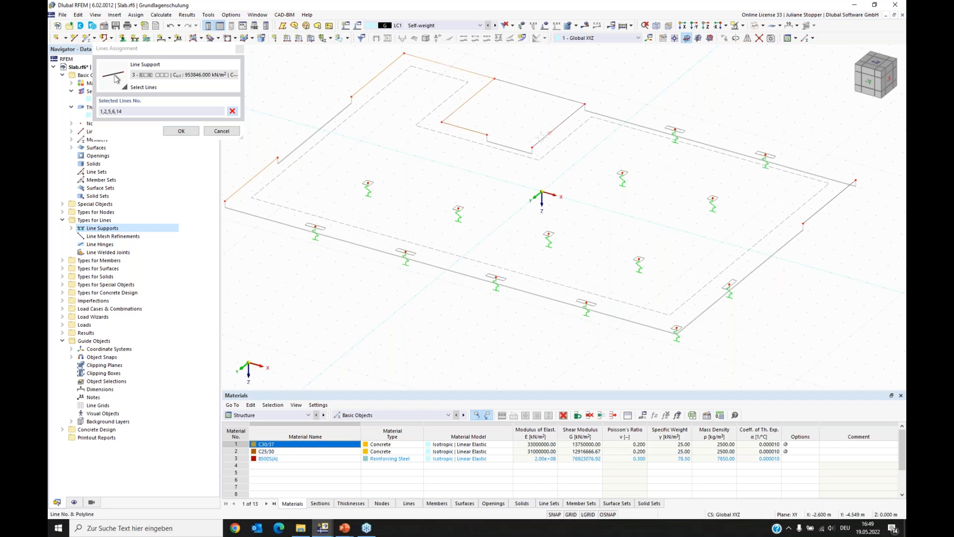
pyautogui.click(549, 133)
pyautogui.click(181, 131)
pyautogui.click(617, 407)
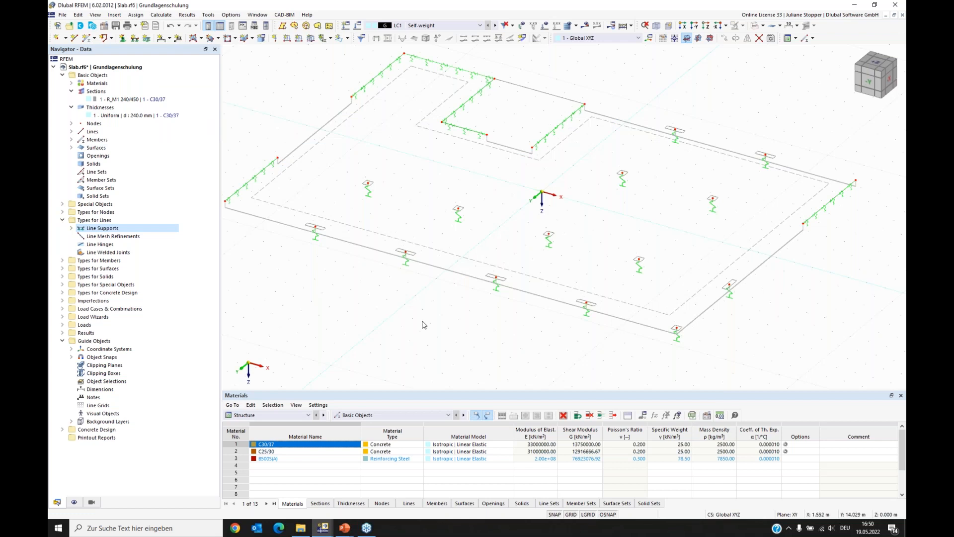
# Display the slab as a solid model in transparent mode.
pyautogui.moveTo(424, 325)
pyautogui.keyDown('ctrl'); pyautogui.mouseDown(button='middle')
pyautogui.moveTo(321, 324)
pyautogui.moveTo(417, 343)
pyautogui.moveTo(358, 348)
pyautogui.moveTo(438, 316)
pyautogui.moveTo(341, 315)
pyautogui.moveTo(427, 318)
pyautogui.mouseUp(button='middle'); pyautogui.keyUp('ctrl')
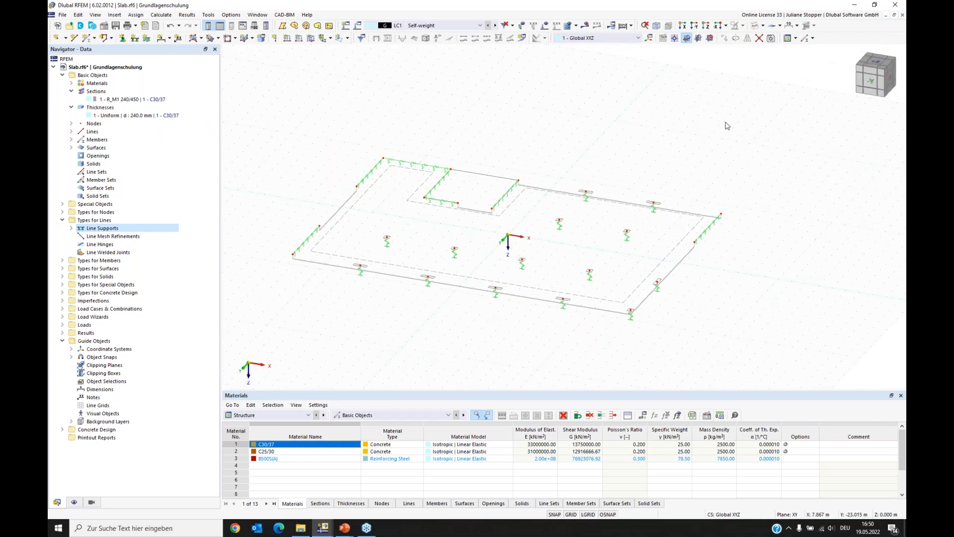
pyautogui.click(755, 27)
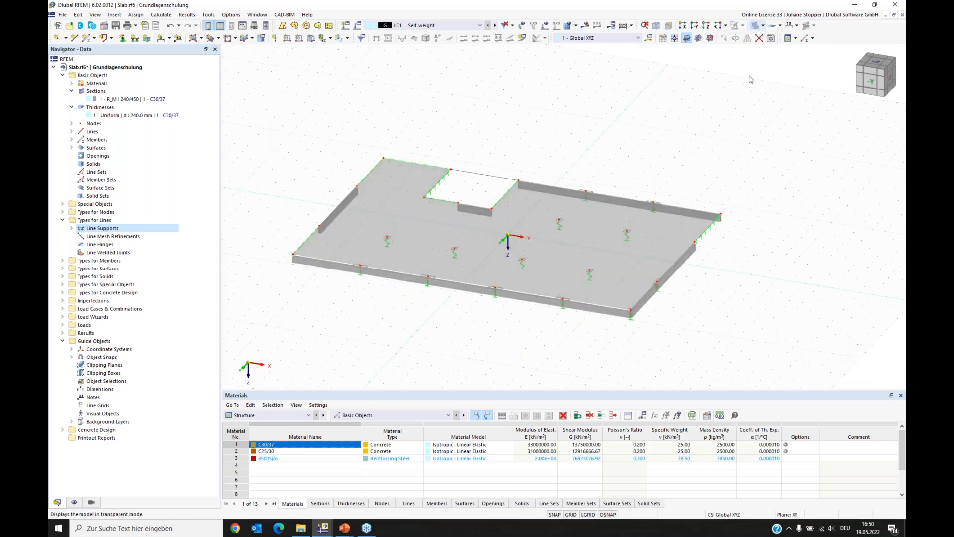
pyautogui.keyDown('ctrl'); pyautogui.moveTo(374, 322); pyautogui.dragTo(392, 338, button='middle'); pyautogui.keyUp('ctrl')
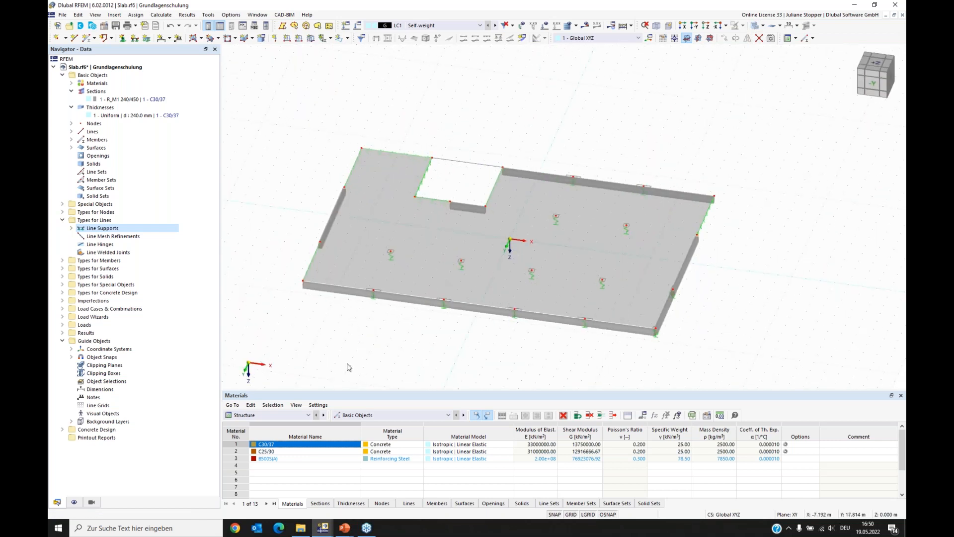
pyautogui.keyDown('ctrl'); pyautogui.moveTo(342, 363); pyautogui.dragTo(353, 358, button='middle'); pyautogui.keyUp('ctrl')
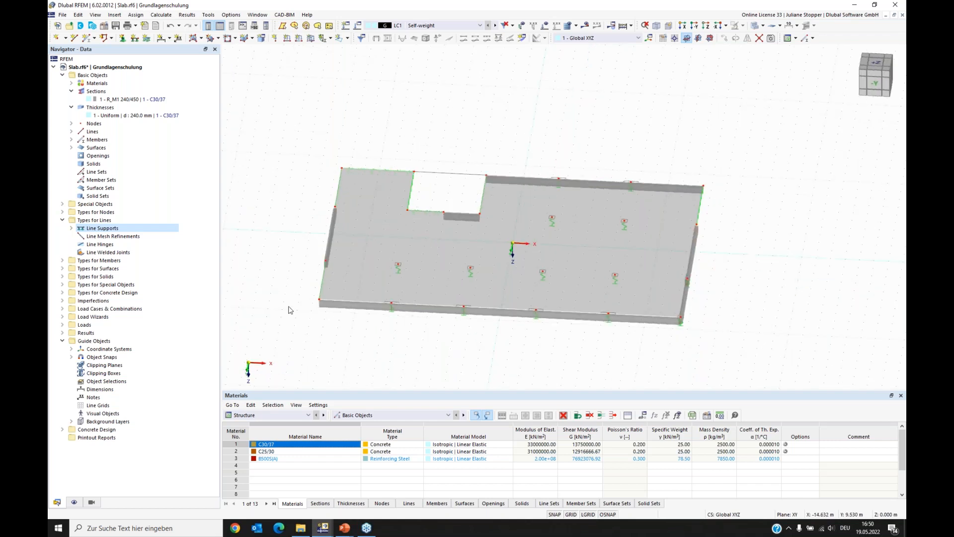
# Open the load cases for editing and review the standard and combination wizard options of the load combinations.
pyautogui.click(62, 75)
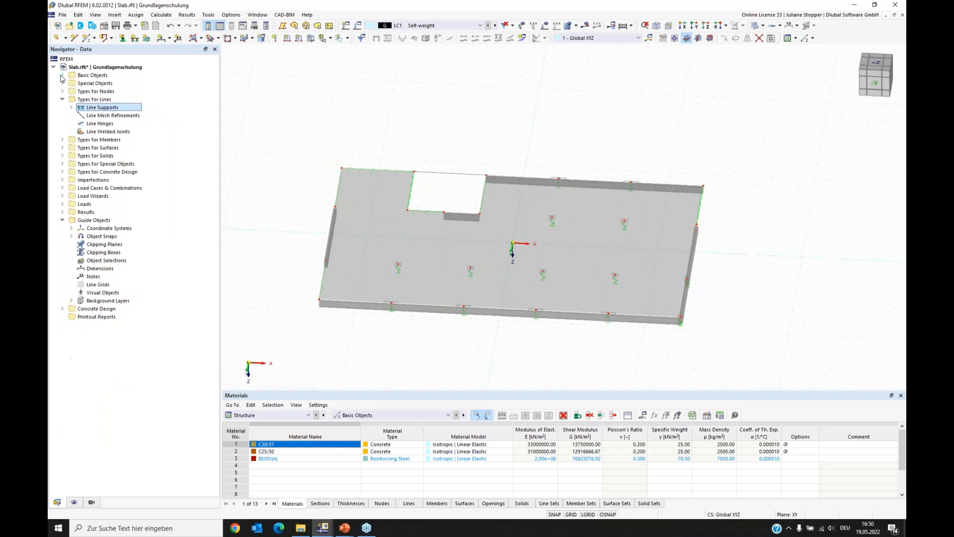
pyautogui.click(63, 99)
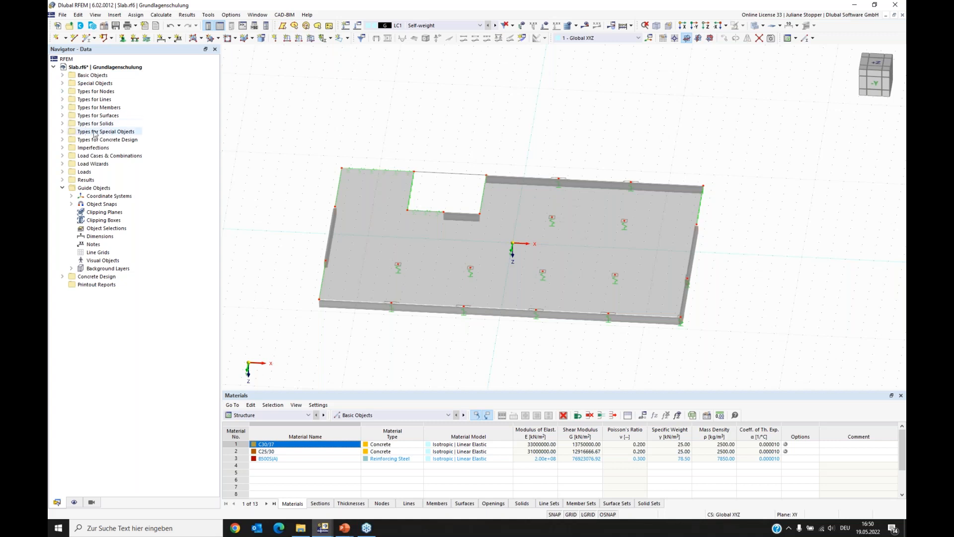
pyautogui.click(63, 157)
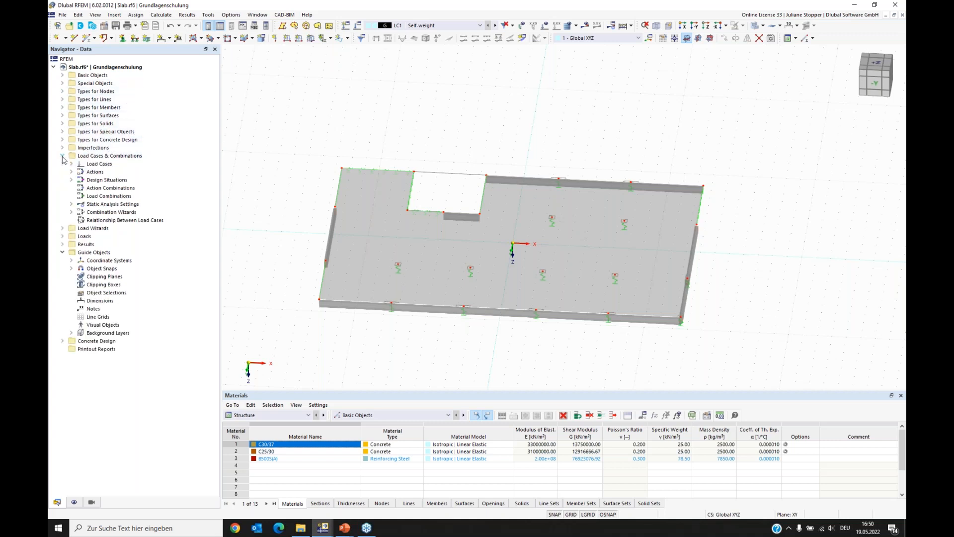
pyautogui.rightClick(94, 164)
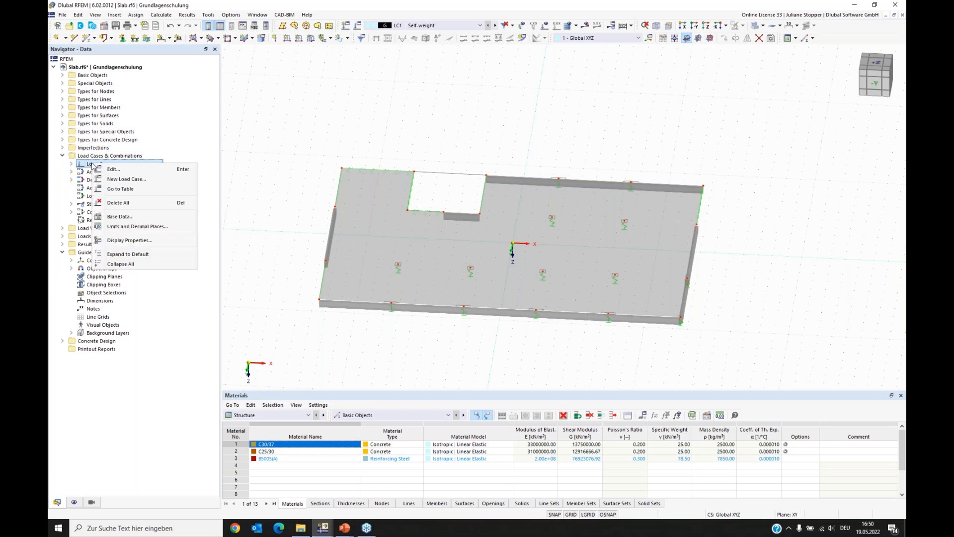
pyautogui.click(112, 169)
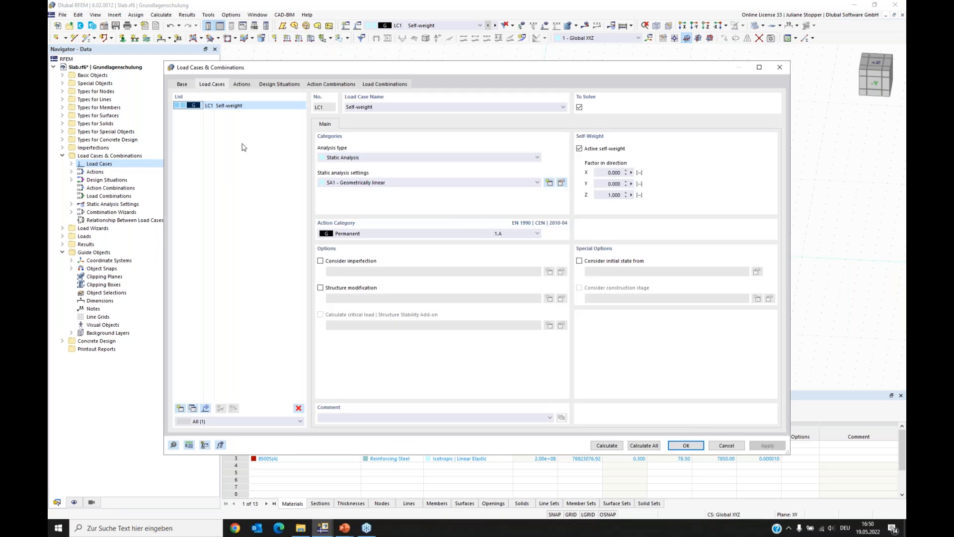
pyautogui.click(181, 85)
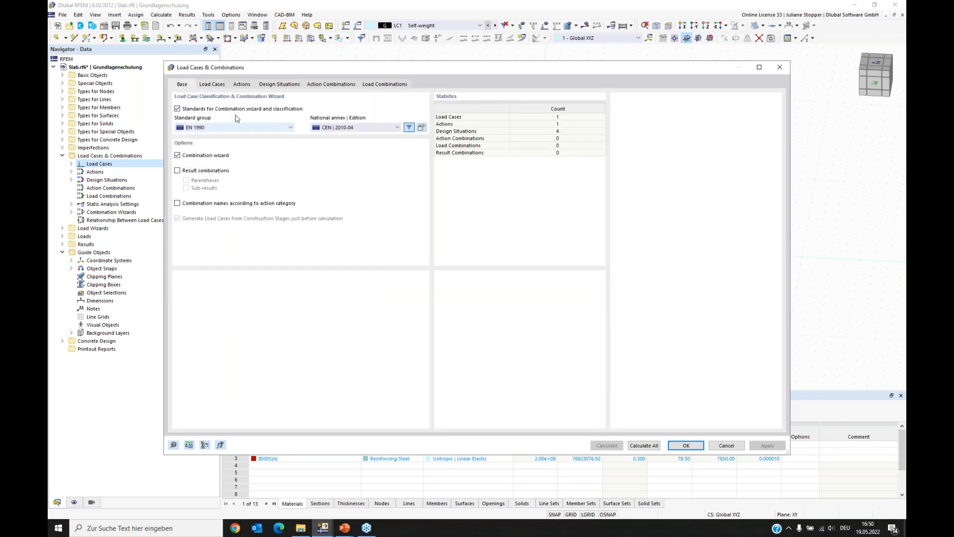
pyautogui.click(208, 85)
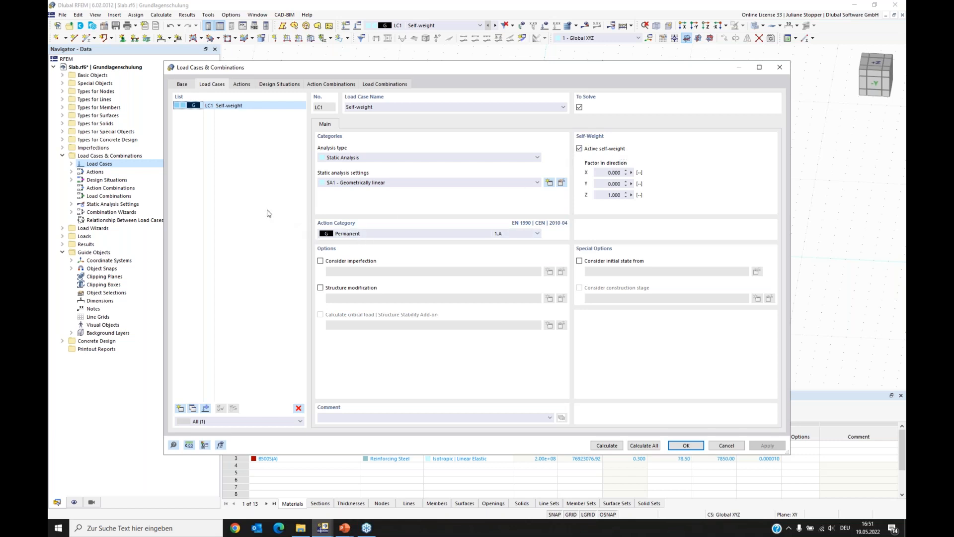
# Add load case LC2 named Live Load with the action category Imposed loads - category A: domestic, residential areas.
pyautogui.click(180, 409)
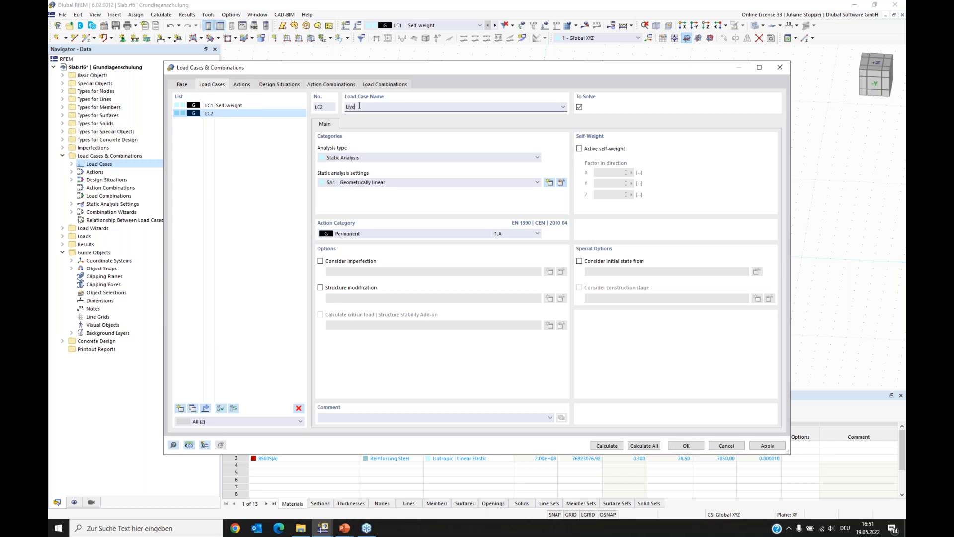
pyautogui.click(215, 207)
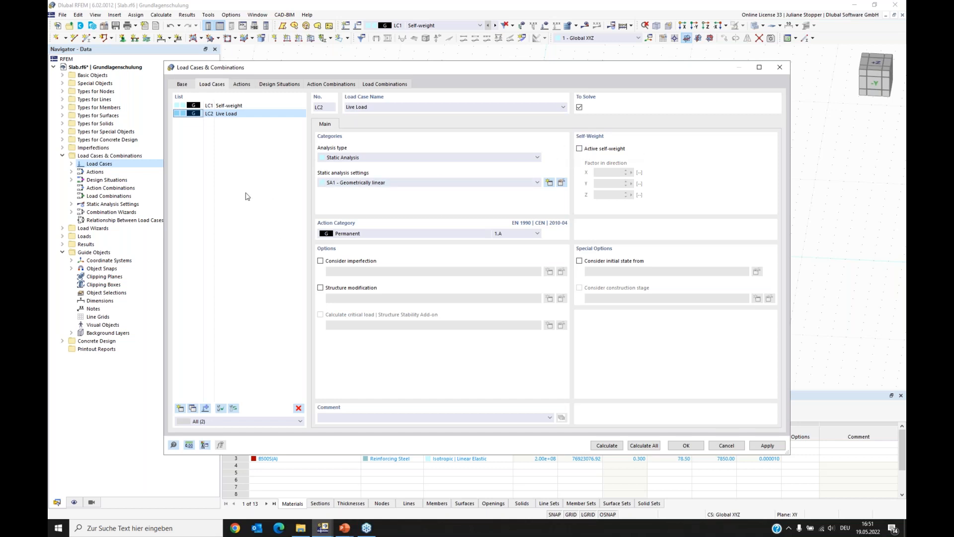
pyautogui.click(354, 234)
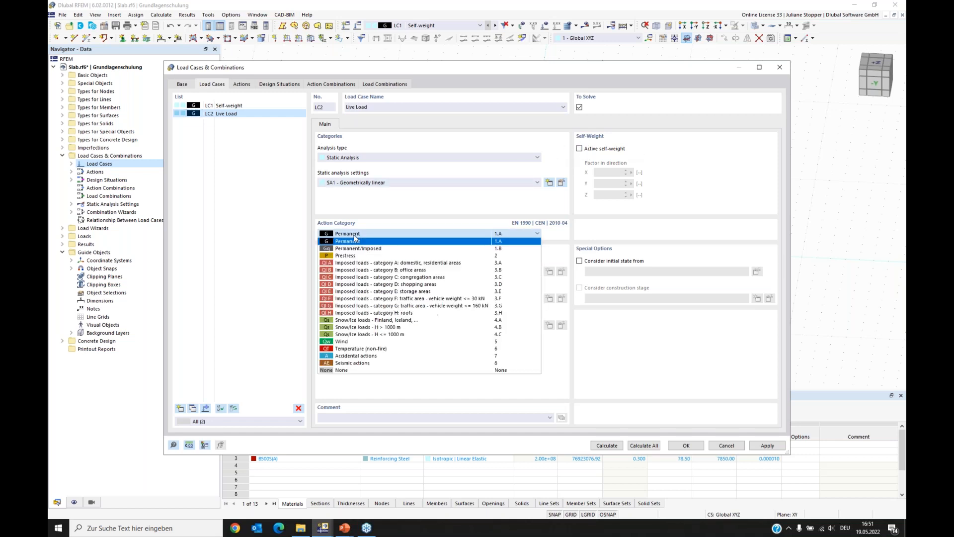
pyautogui.click(362, 264)
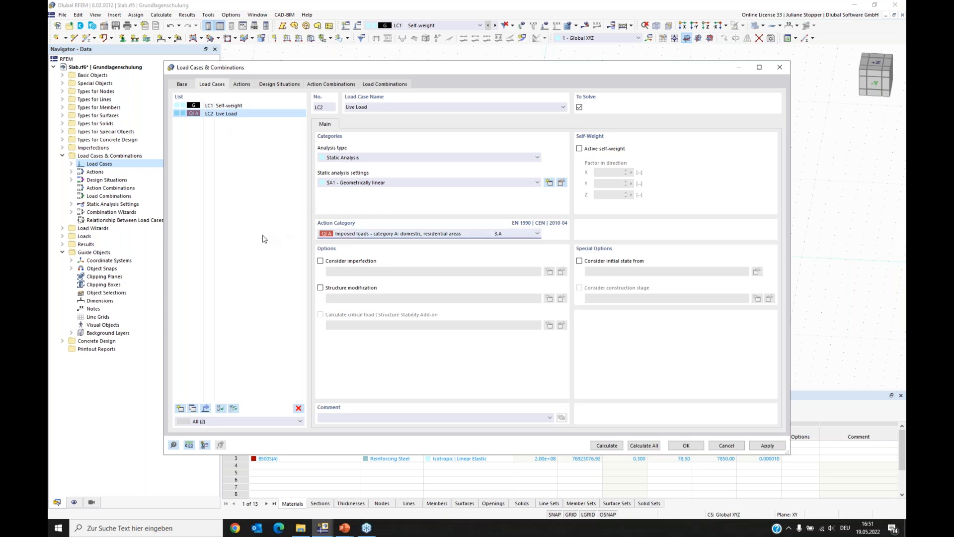
# Review the actions and set combination wizard 1 of the design situations to static analysis settings SA1 - Geometrically linear.
pyautogui.click(242, 85)
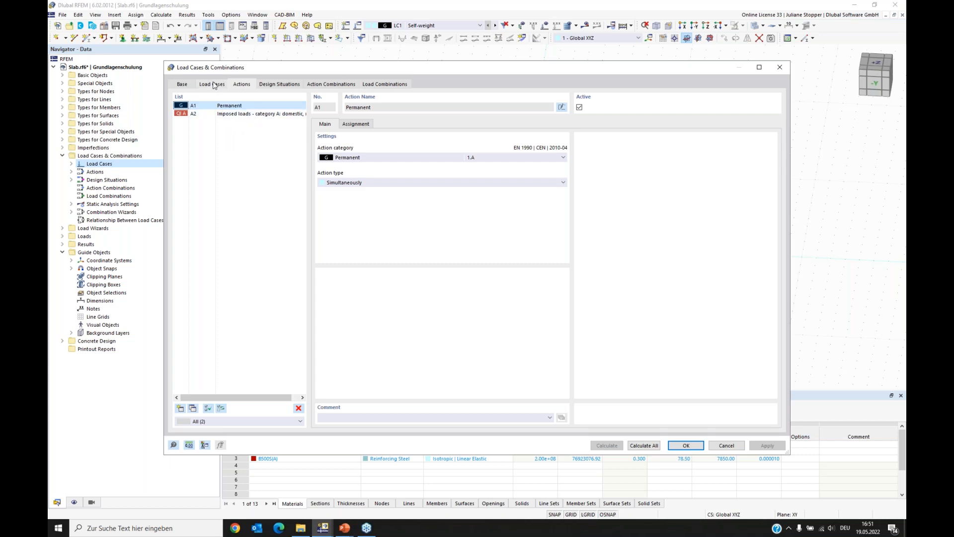
pyautogui.click(268, 85)
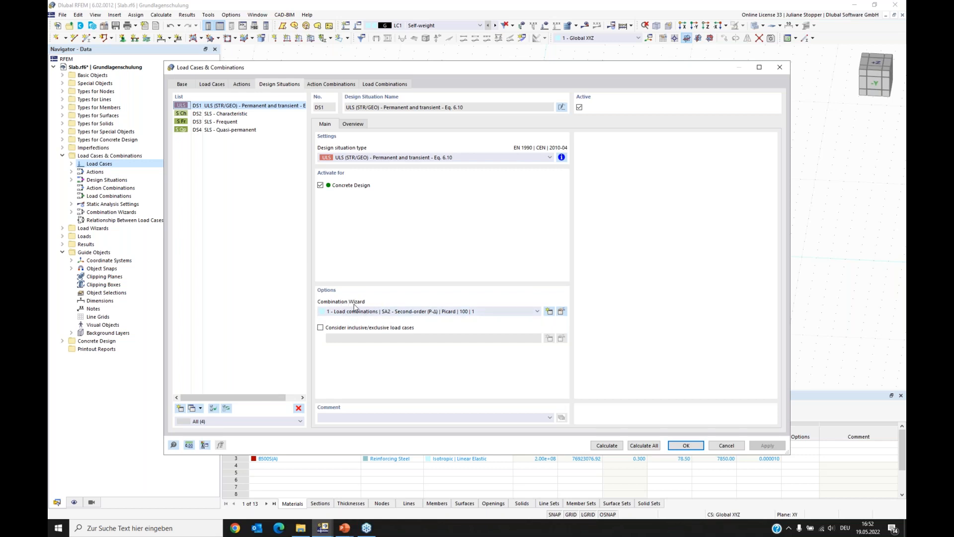
pyautogui.click(561, 311)
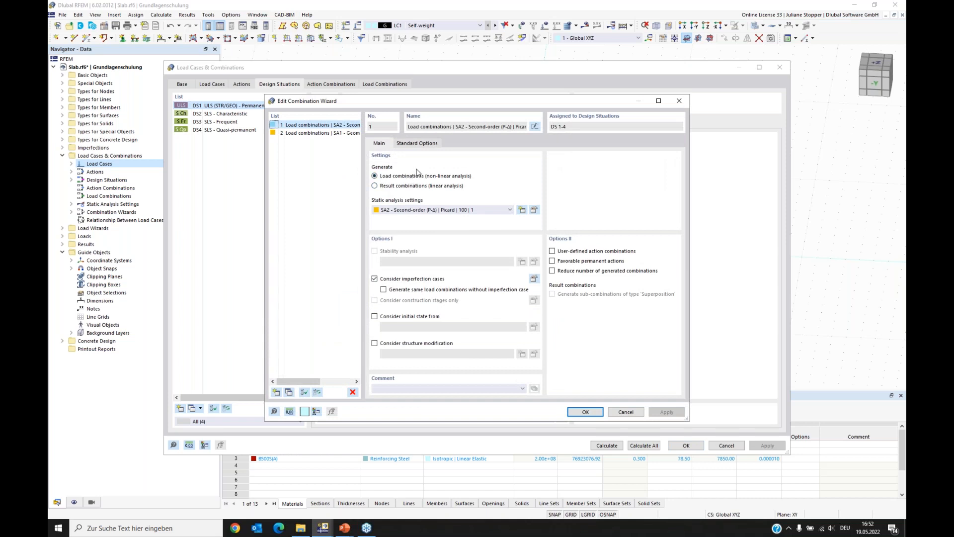
pyautogui.click(420, 210)
pyautogui.click(402, 218)
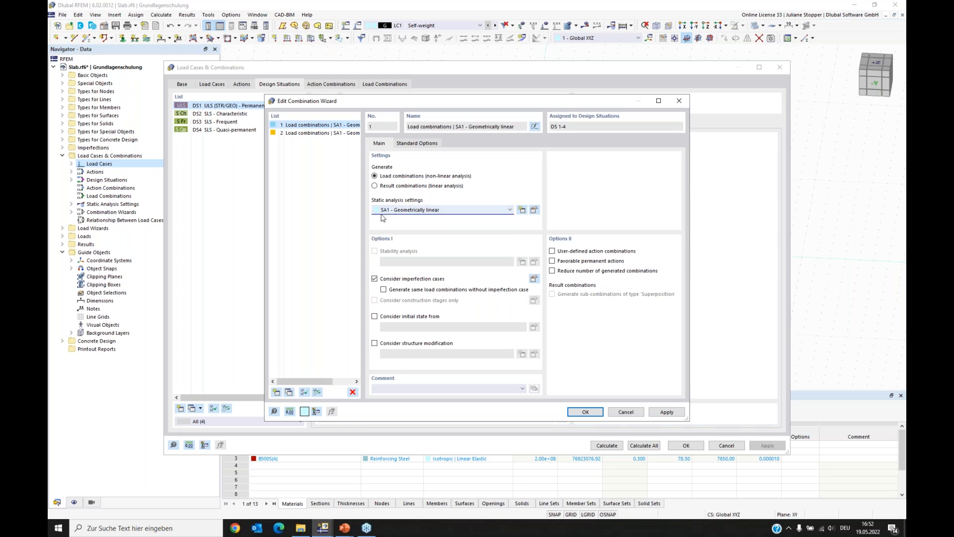
# Exclude imperfection cases from combination wizard 1 and generate the action and load combinations from the design situations.
pyautogui.click(374, 280)
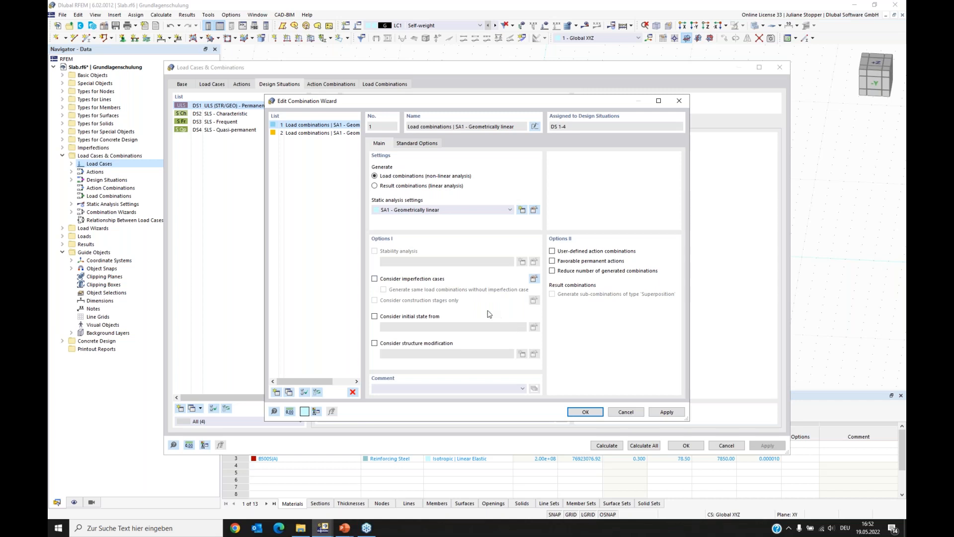
pyautogui.click(585, 413)
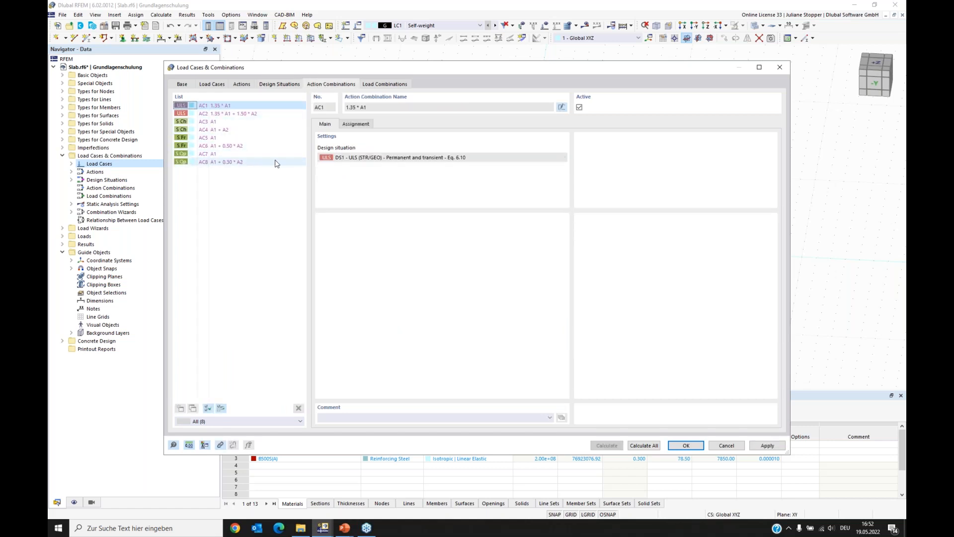
pyautogui.click(387, 86)
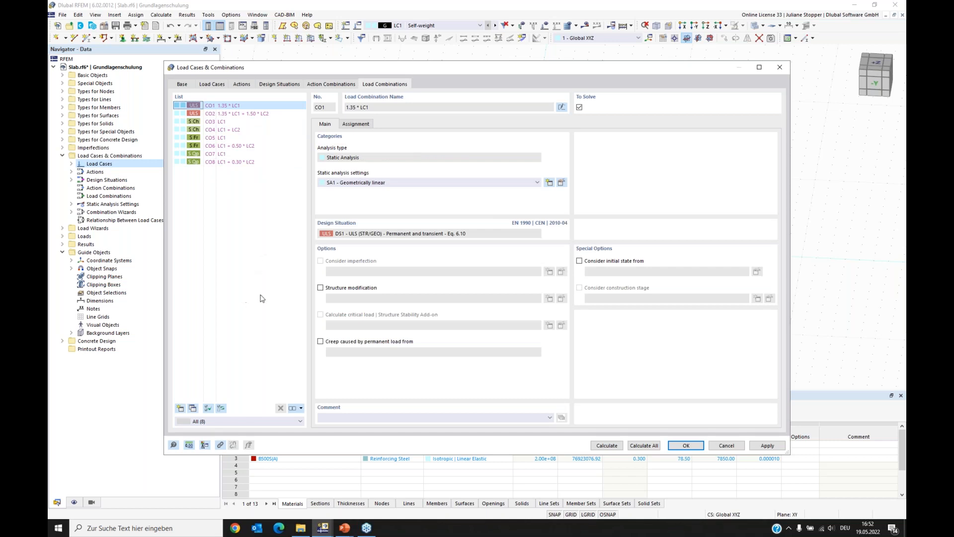
pyautogui.click(685, 446)
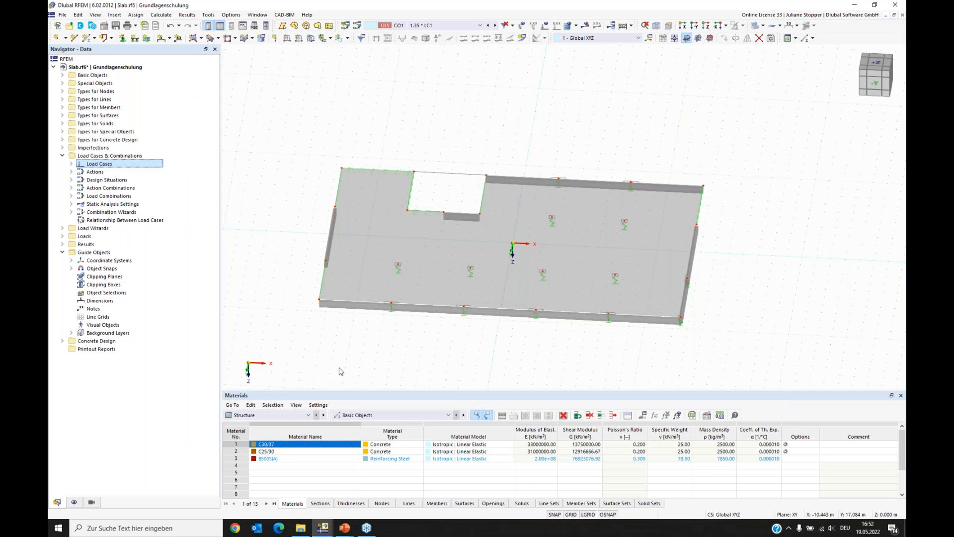
# List the load types under load cases LC1 and LC2 and make LC1 - Self-weight the current load case.
pyautogui.click(62, 228)
pyautogui.click(62, 228)
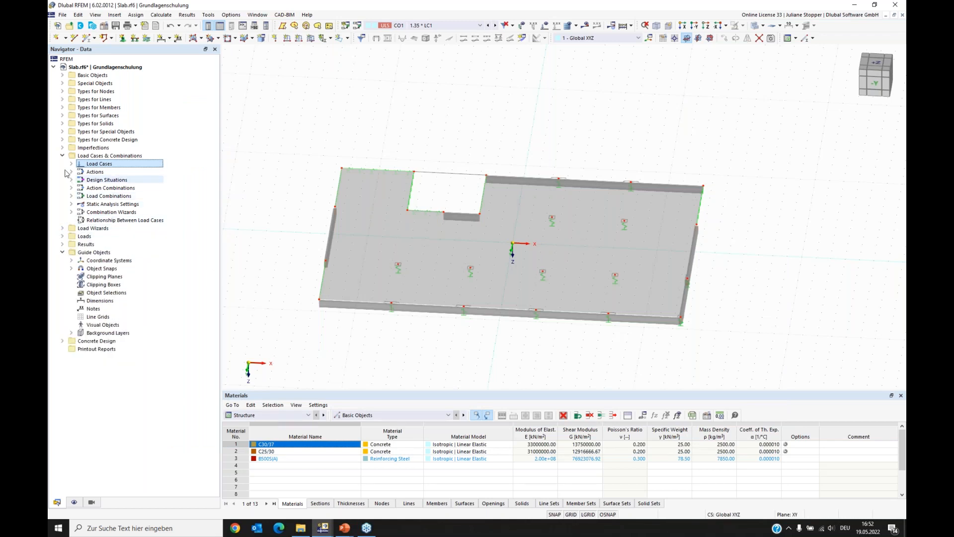
pyautogui.click(62, 156)
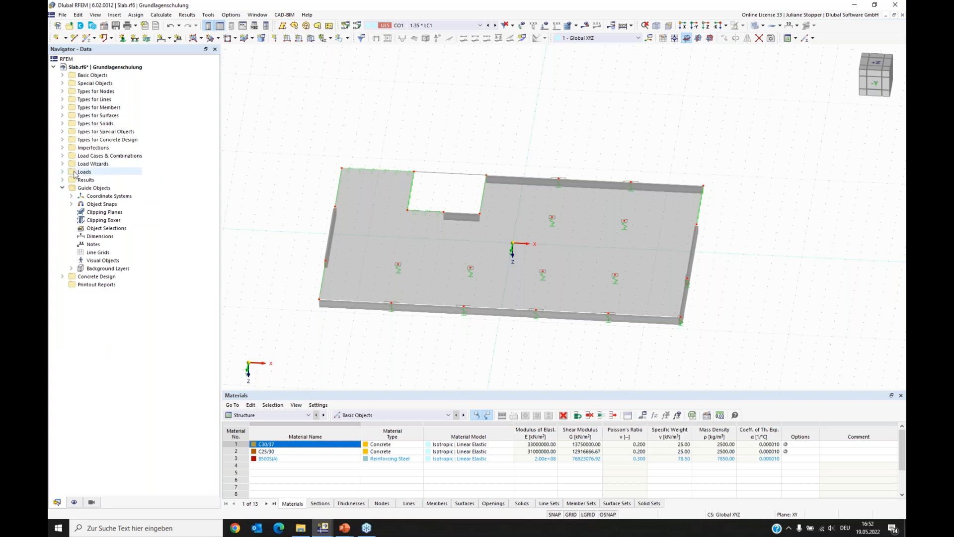
pyautogui.click(62, 172)
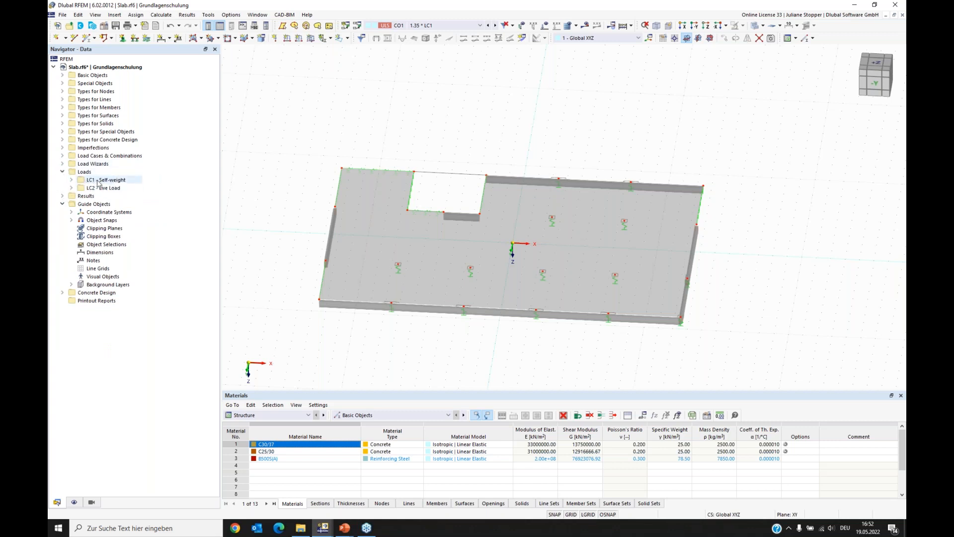
pyautogui.click(71, 187)
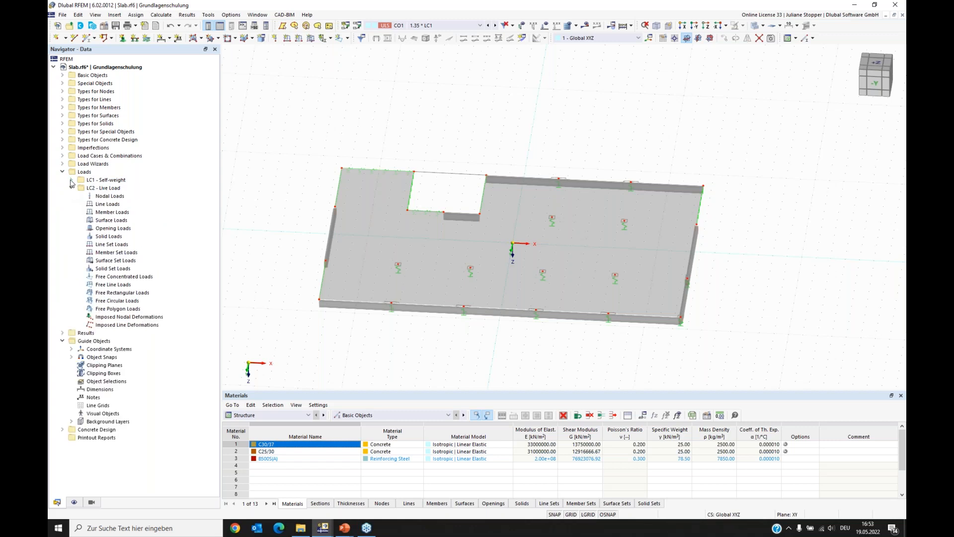
pyautogui.click(71, 180)
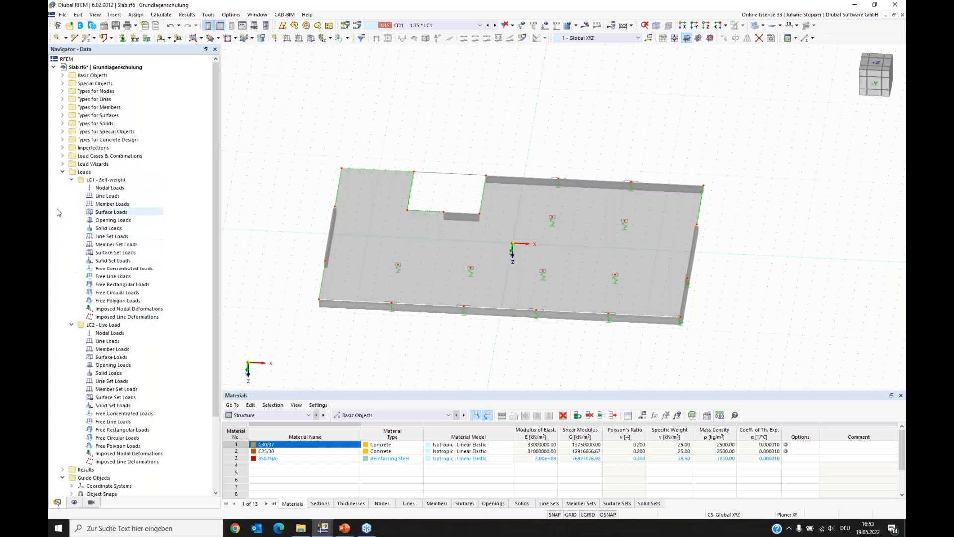
pyautogui.click(104, 183)
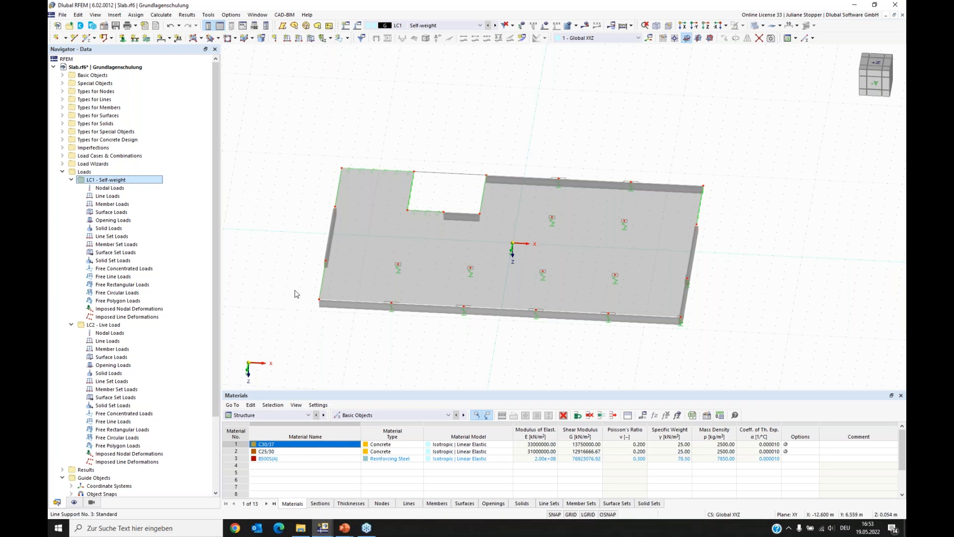
# Turn on the display of loads, including self-weight, and view the self-weight load on the slab from an oblique angle.
pyautogui.click(74, 503)
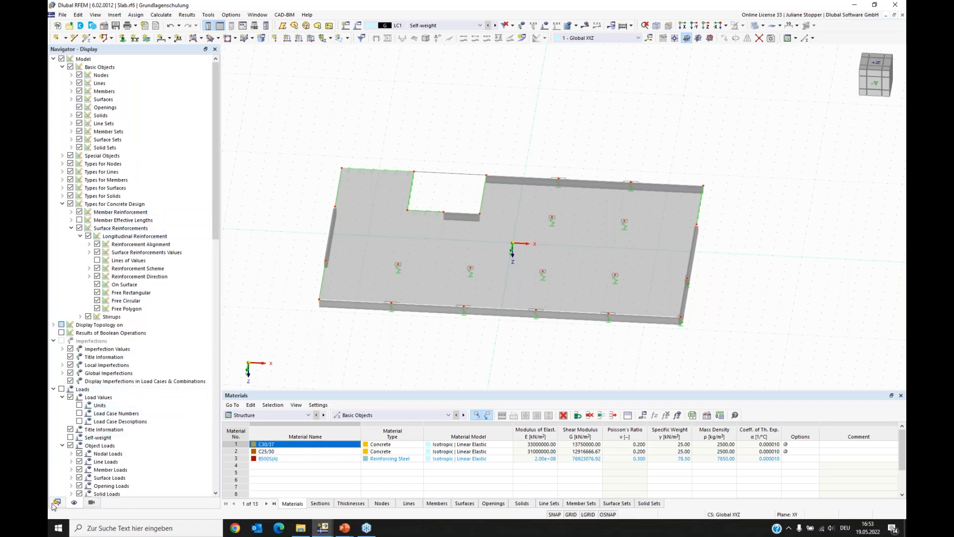
pyautogui.click(53, 60)
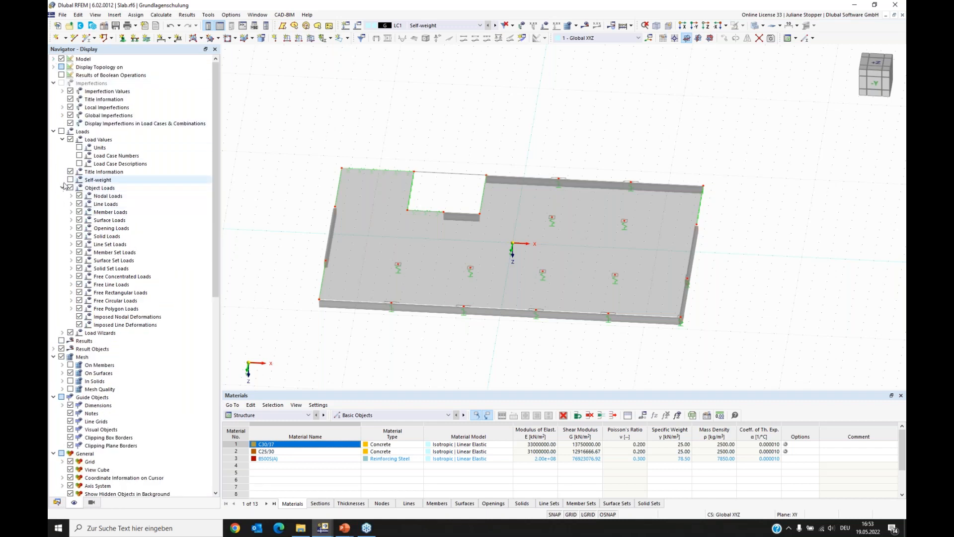
pyautogui.click(61, 131)
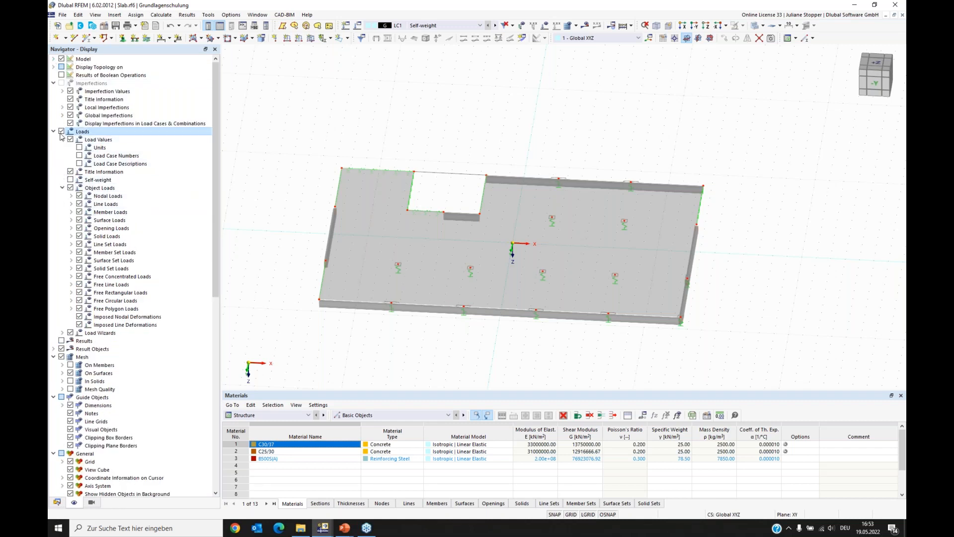
pyautogui.click(70, 180)
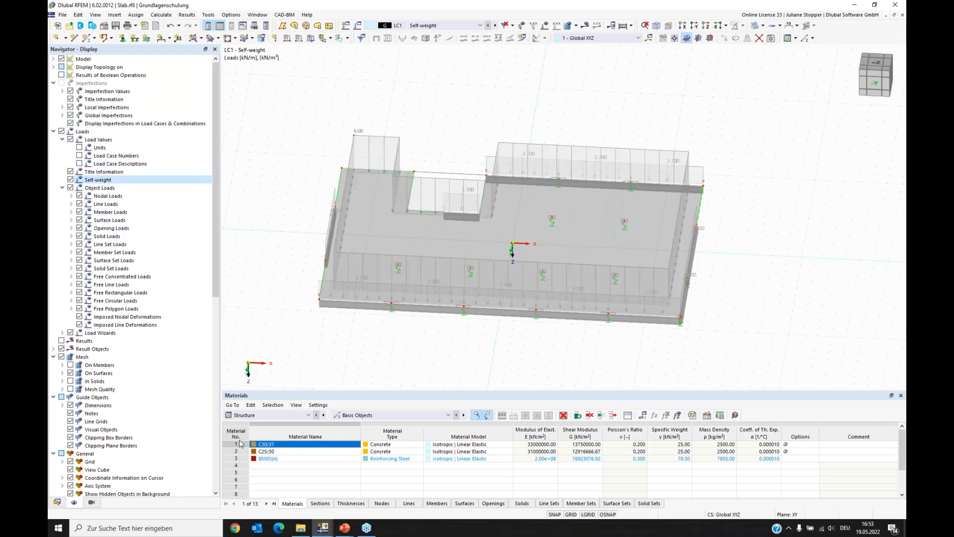
pyautogui.click(57, 502)
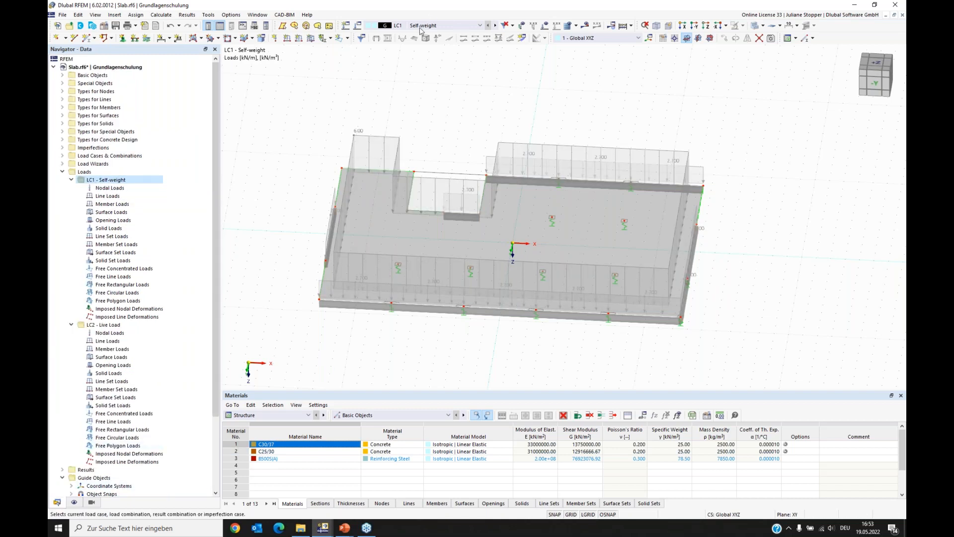
pyautogui.keyDown('ctrl'); pyautogui.moveTo(341, 342); pyautogui.dragTo(477, 346, button='middle'); pyautogui.keyUp('ctrl')
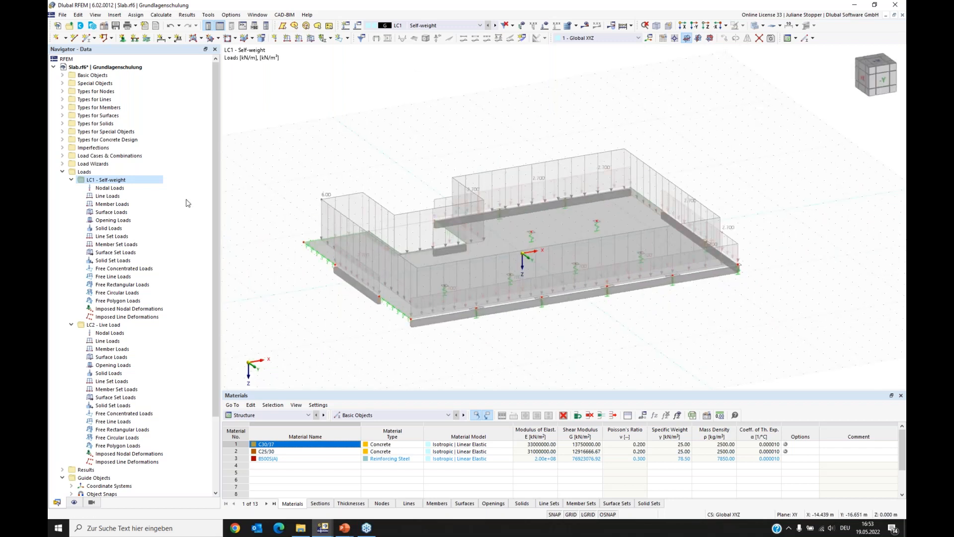
# Apply a uniform surface load of 3 kN/m² to the slab in load case LC2 - Live Load and save the model.
pyautogui.click(70, 180)
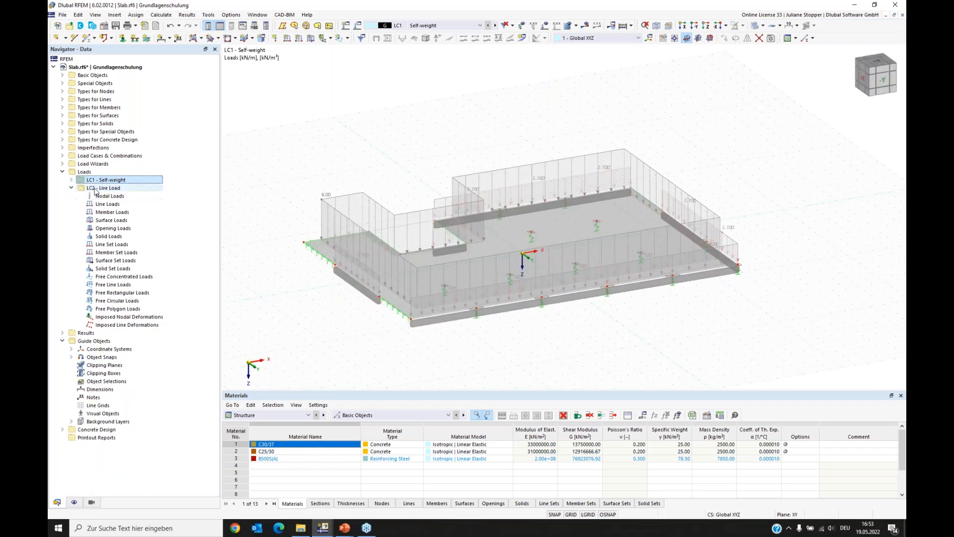
pyautogui.click(105, 189)
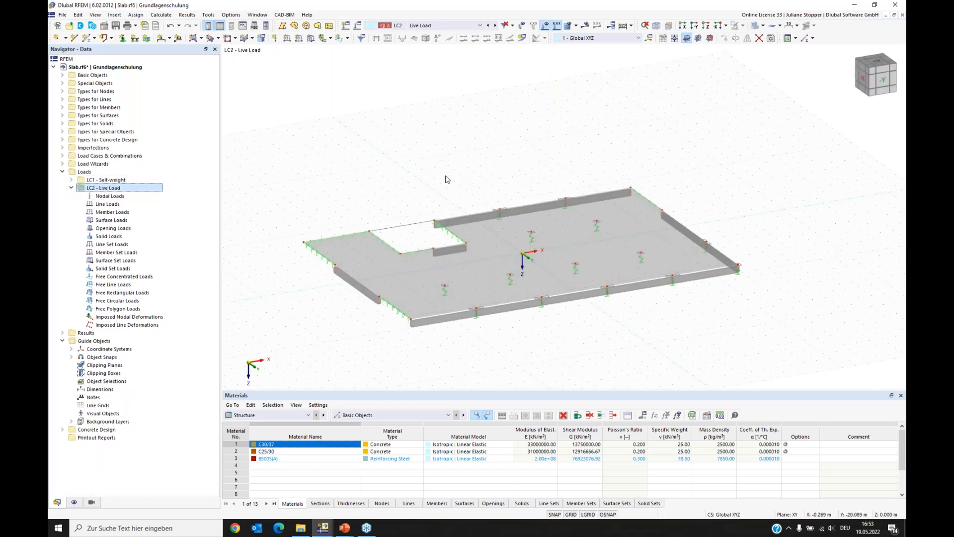
pyautogui.keyDown('ctrl'); pyautogui.moveTo(662, 348); pyautogui.dragTo(634, 344, button='middle'); pyautogui.keyUp('ctrl')
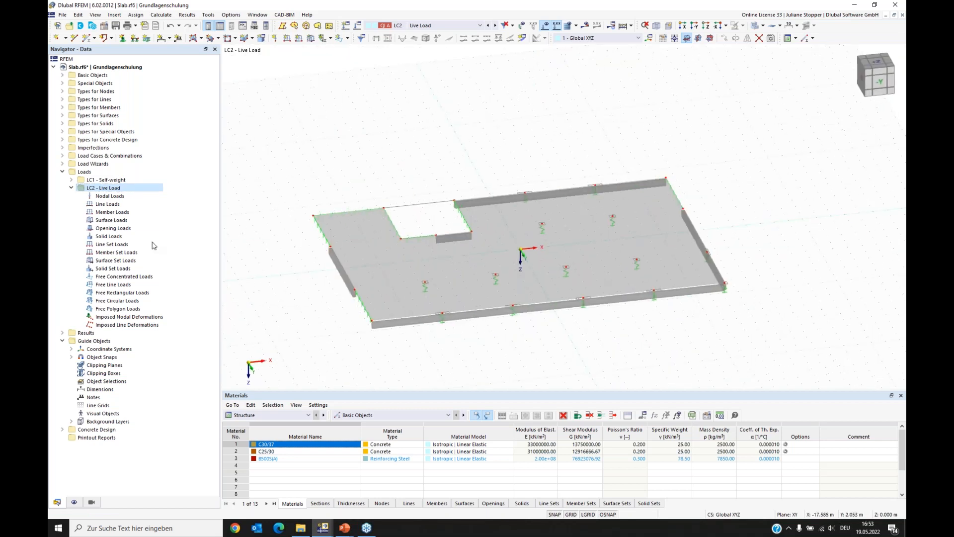
pyautogui.rightClick(110, 221)
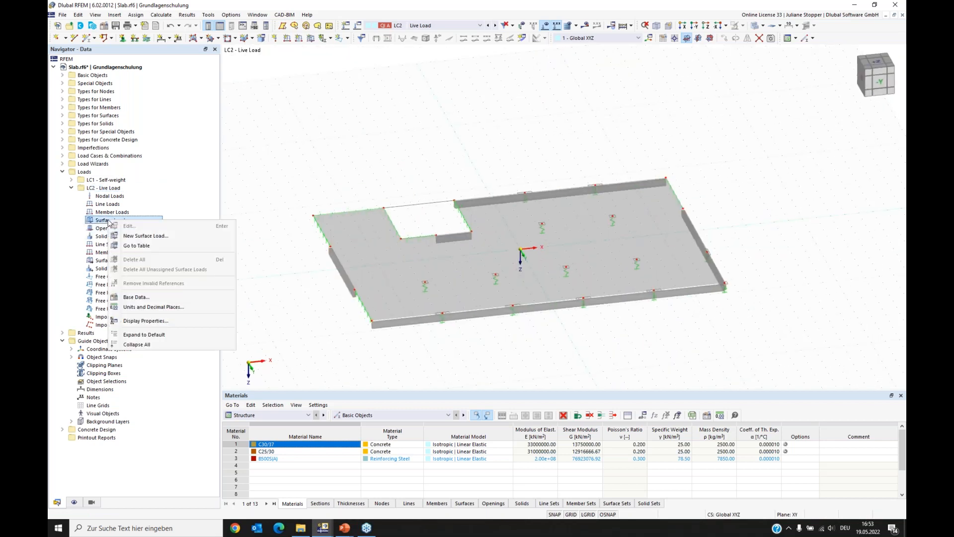
pyautogui.click(130, 237)
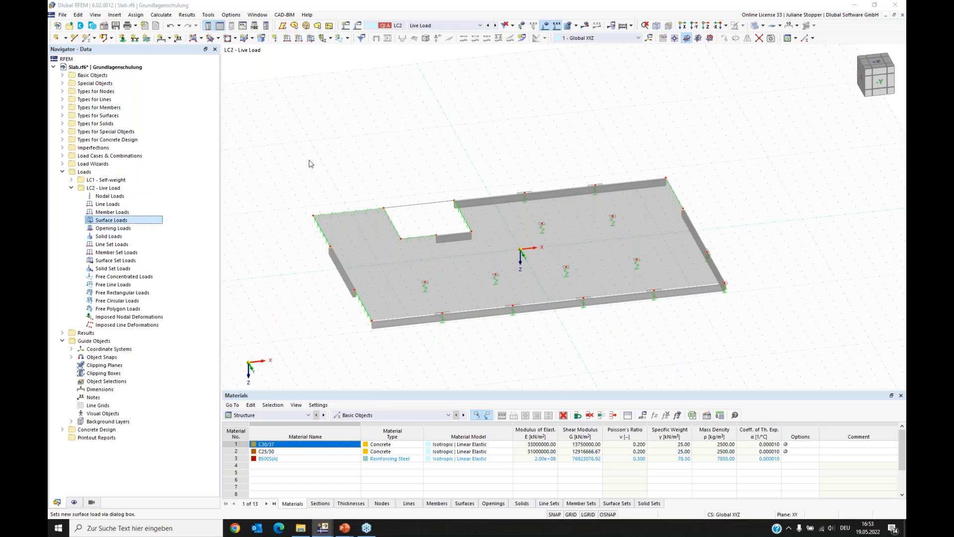
pyautogui.click(407, 168)
pyautogui.write('3')
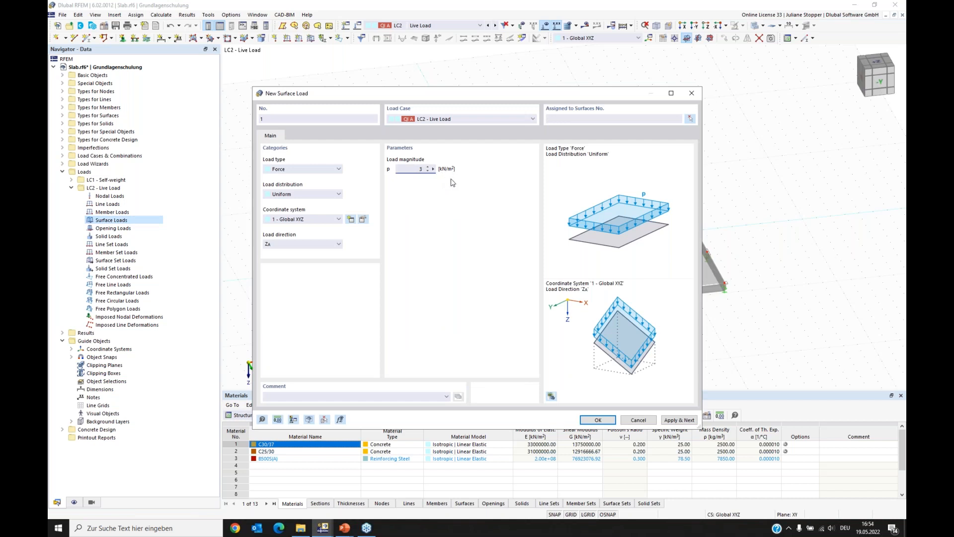
pyautogui.click(636, 119)
pyautogui.click(597, 420)
pyautogui.keyDown('ctrl'); pyautogui.moveTo(463, 360); pyautogui.dragTo(479, 348, button='middle'); pyautogui.keyUp('ctrl')
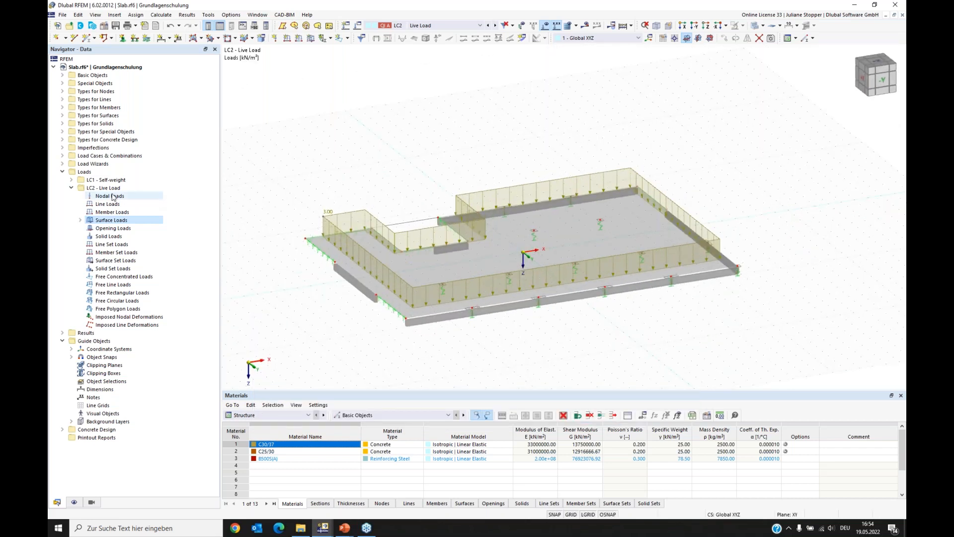
pyautogui.click(72, 188)
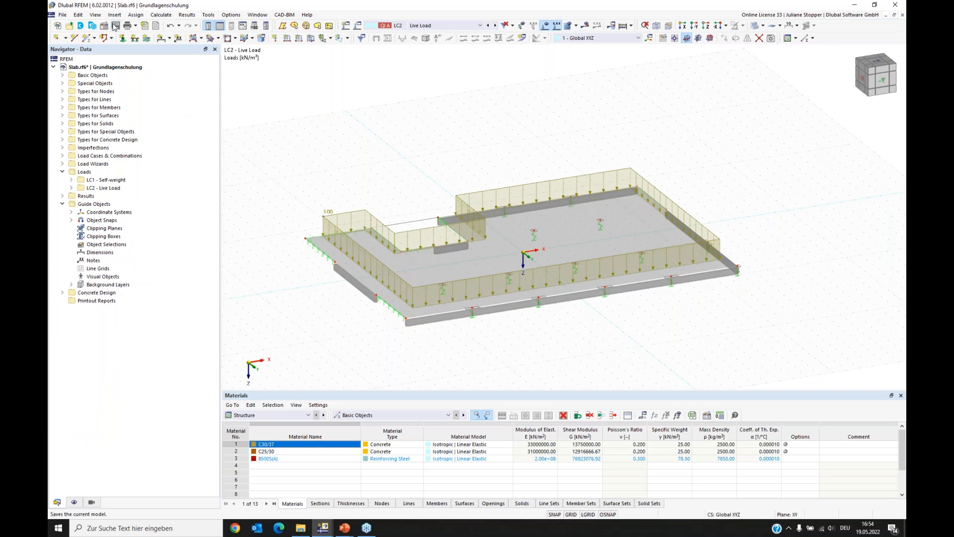
pyautogui.click(116, 28)
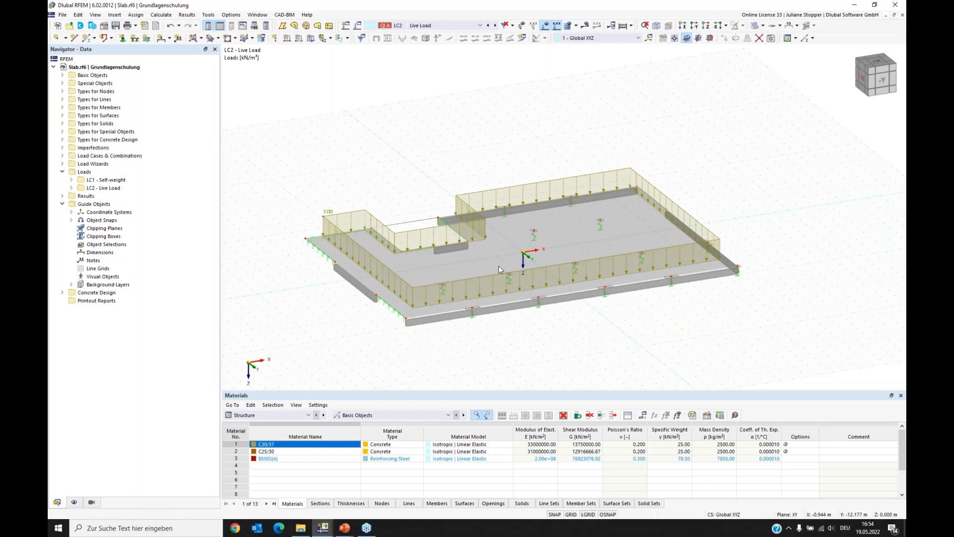
# Open the slab surface for editing and examine its concrete cover, reinforcement directions and list of surface reinforcements.
pyautogui.moveTo(518, 311); pyautogui.dragTo(517, 263, button='middle')
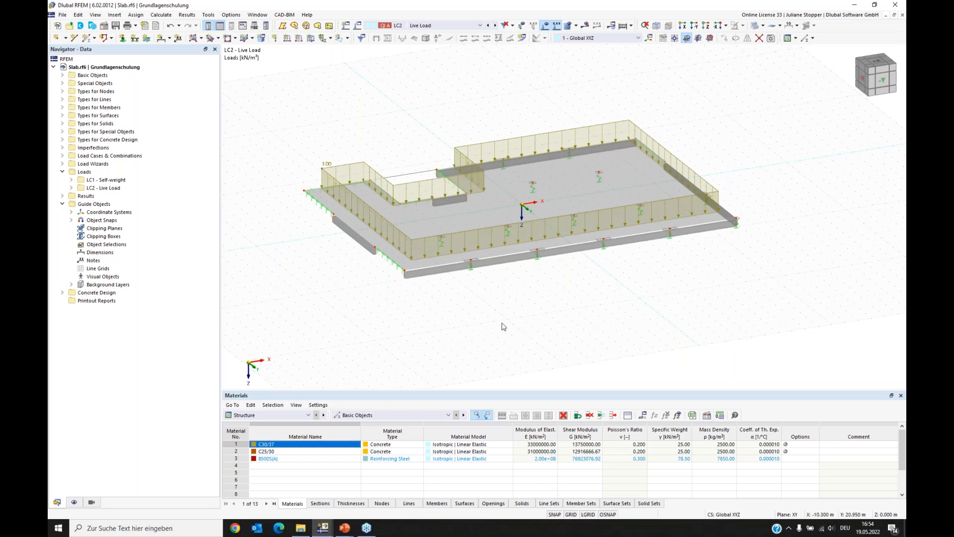
pyautogui.keyDown('ctrl'); pyautogui.moveTo(665, 281); pyautogui.dragTo(552, 330, button='middle'); pyautogui.keyUp('ctrl')
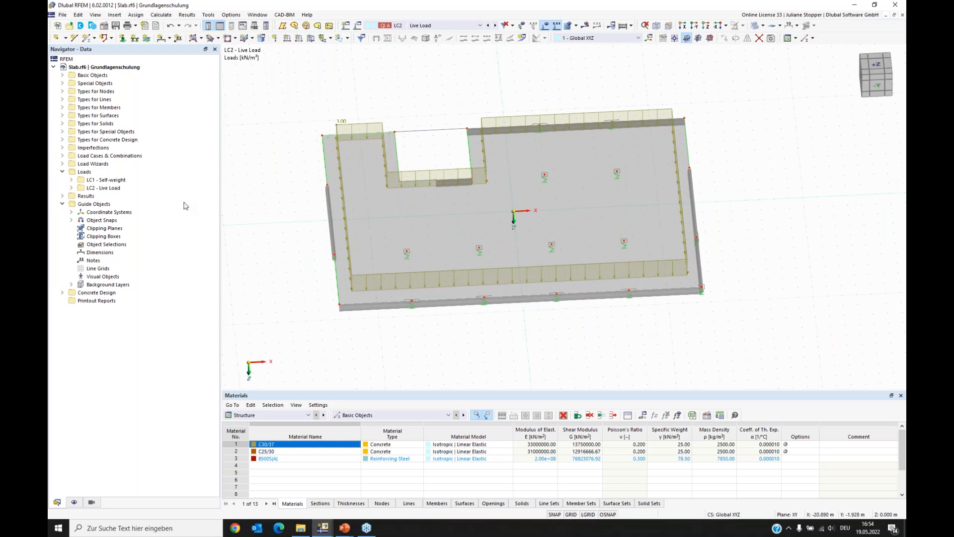
pyautogui.doubleClick(515, 137)
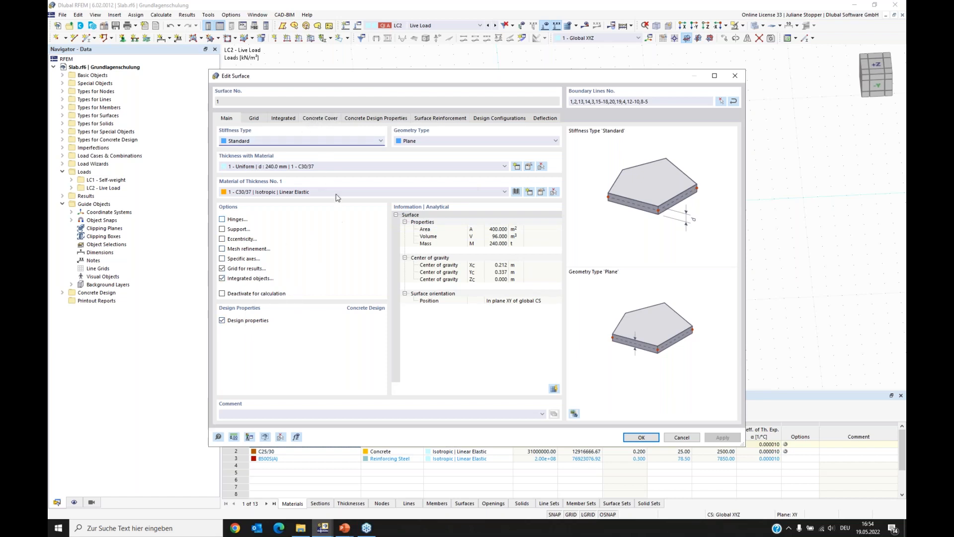
pyautogui.click(321, 118)
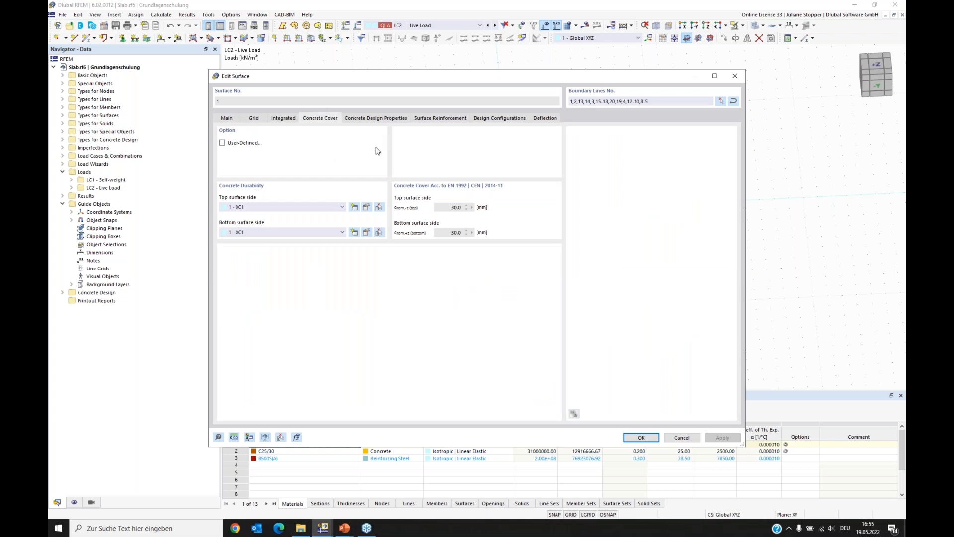
pyautogui.click(369, 119)
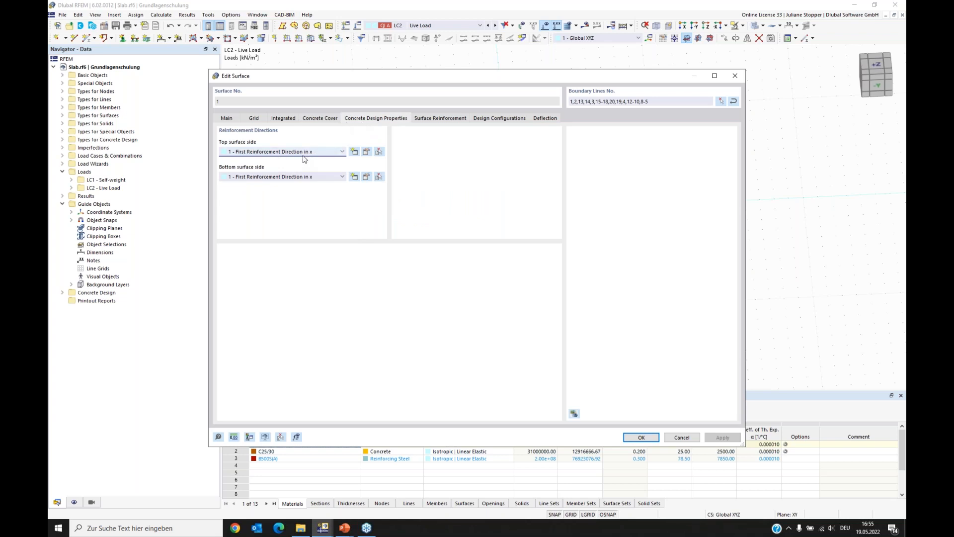
pyautogui.moveTo(376, 80); pyautogui.dragTo(396, 251)
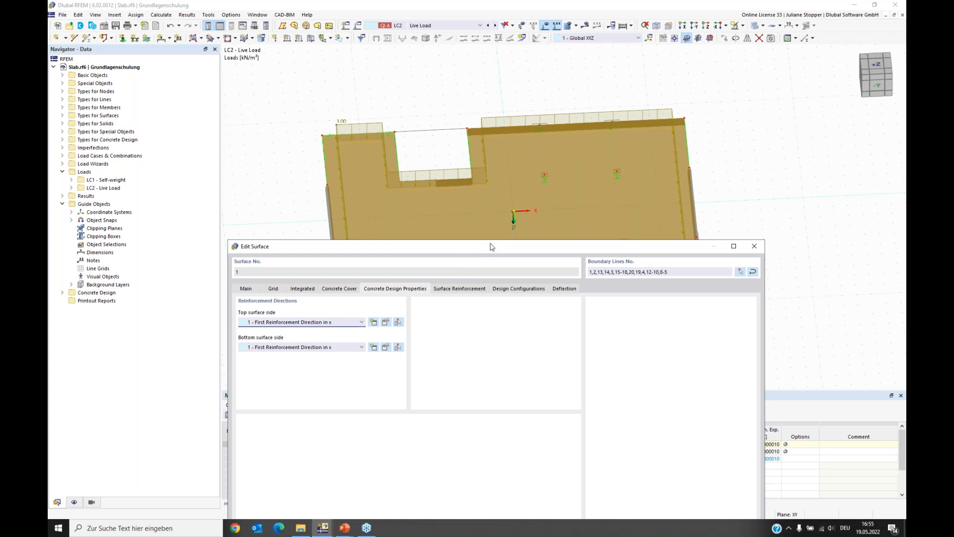
pyautogui.moveTo(491, 246); pyautogui.dragTo(481, 205)
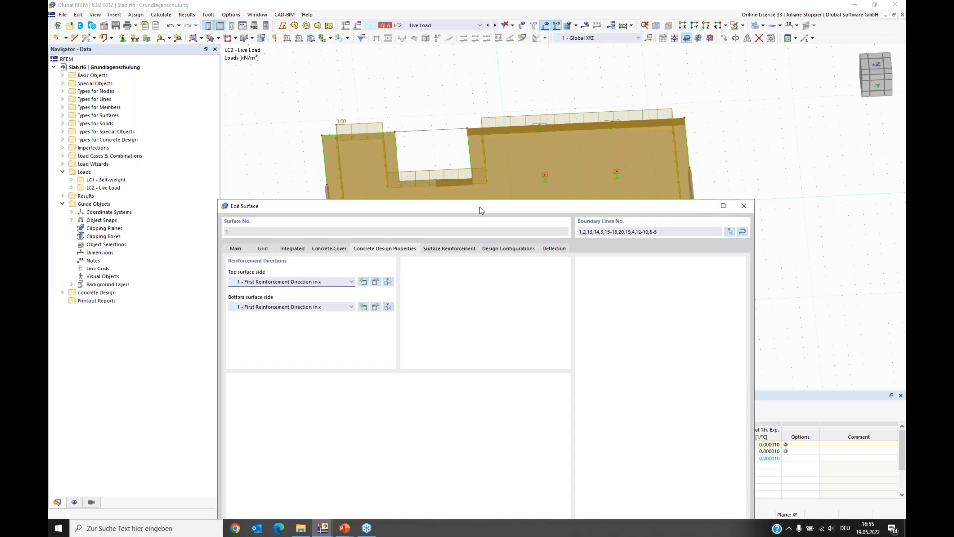
pyautogui.click(445, 249)
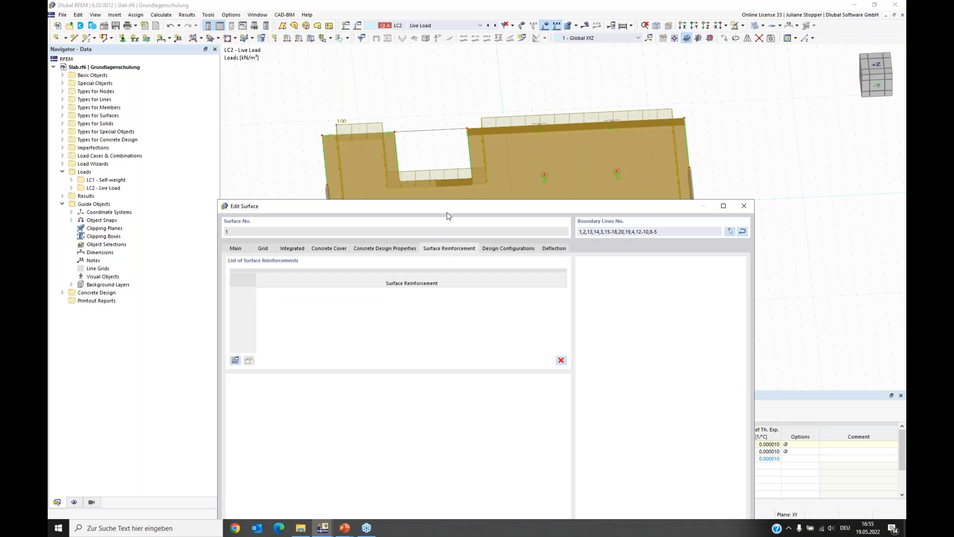
pyautogui.moveTo(452, 208); pyautogui.dragTo(439, 95)
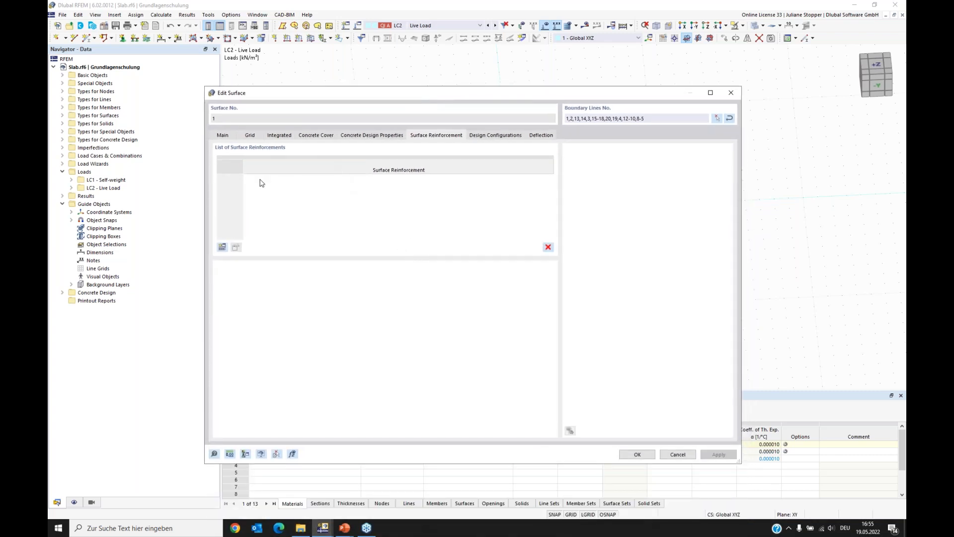
pyautogui.moveTo(335, 96); pyautogui.dragTo(382, 66)
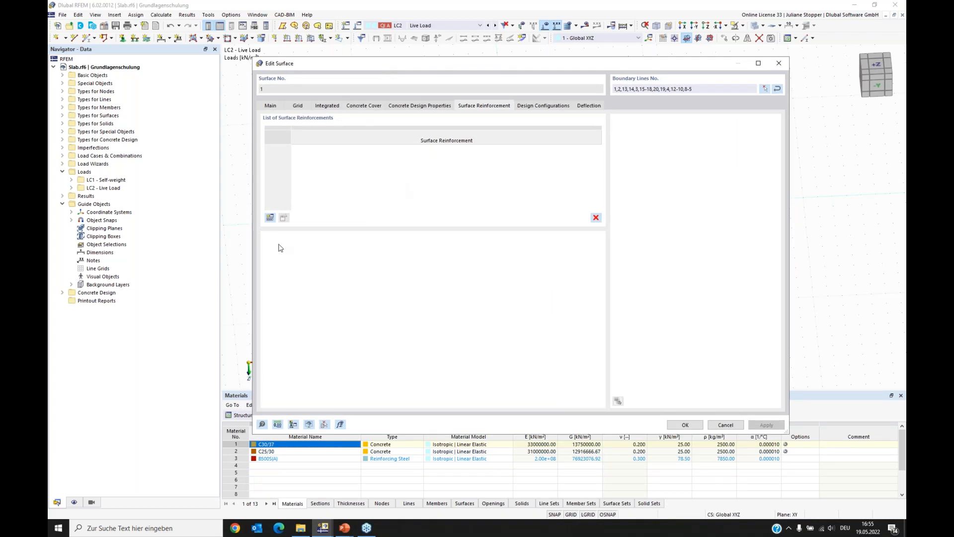
# Create a rebar surface reinforcement for the slab, assigned only to the top (-z) side, with a diameter of 8 mm.
pyautogui.click(269, 218)
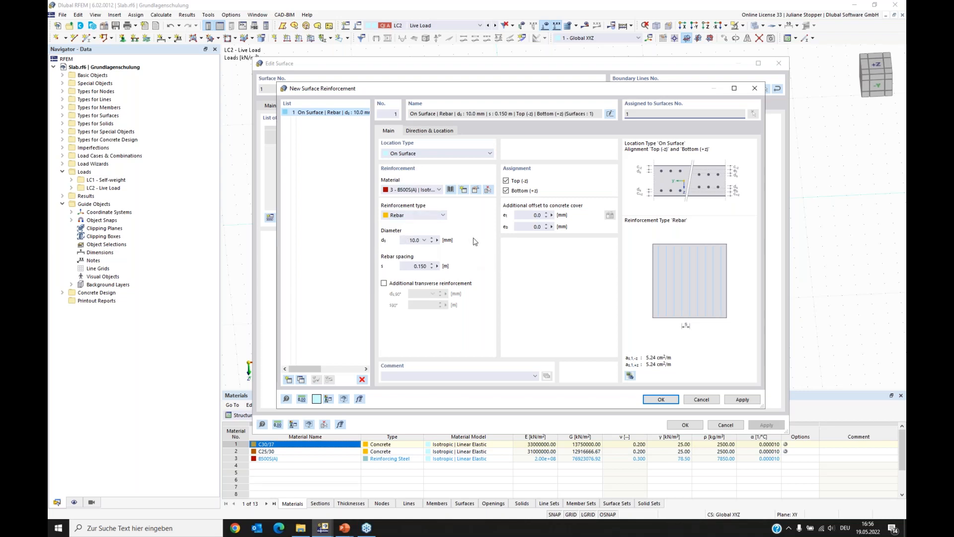
pyautogui.click(506, 190)
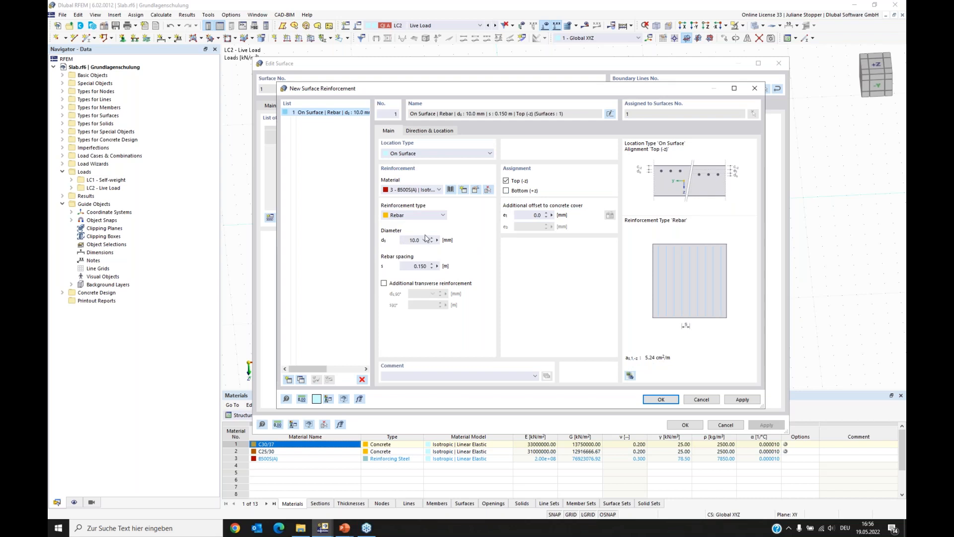
pyautogui.doubleClick(403, 240)
pyautogui.click(422, 266)
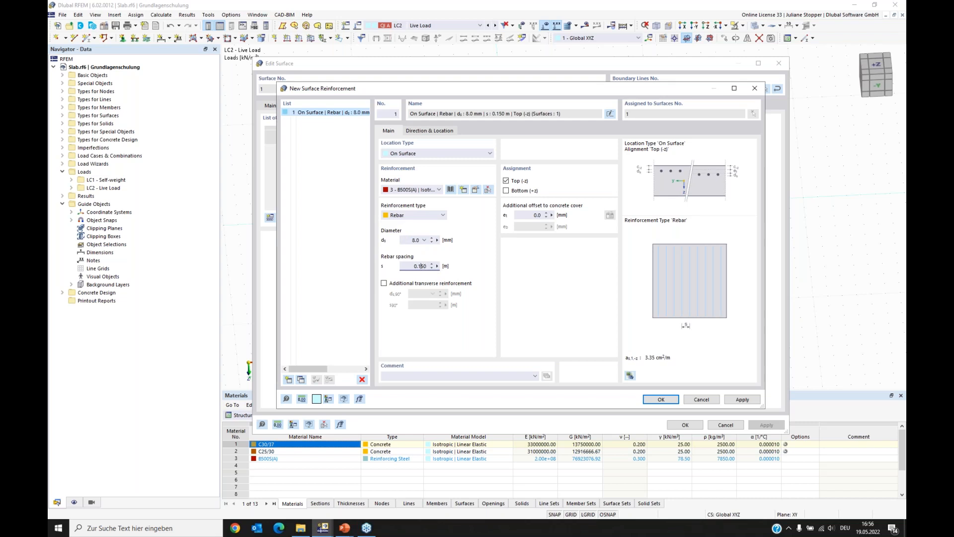
# Add additional transverse reinforcement with a diameter of 8 mm to the top surface reinforcement and apply it.
pyautogui.click(383, 283)
pyautogui.moveTo(417, 293); pyautogui.dragTo(425, 293)
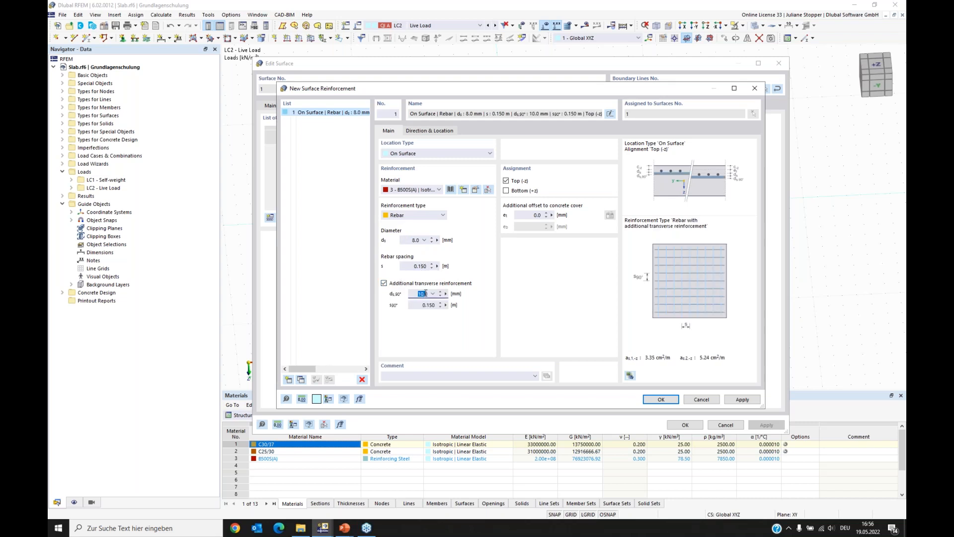
pyautogui.write('8')
pyautogui.click(428, 305)
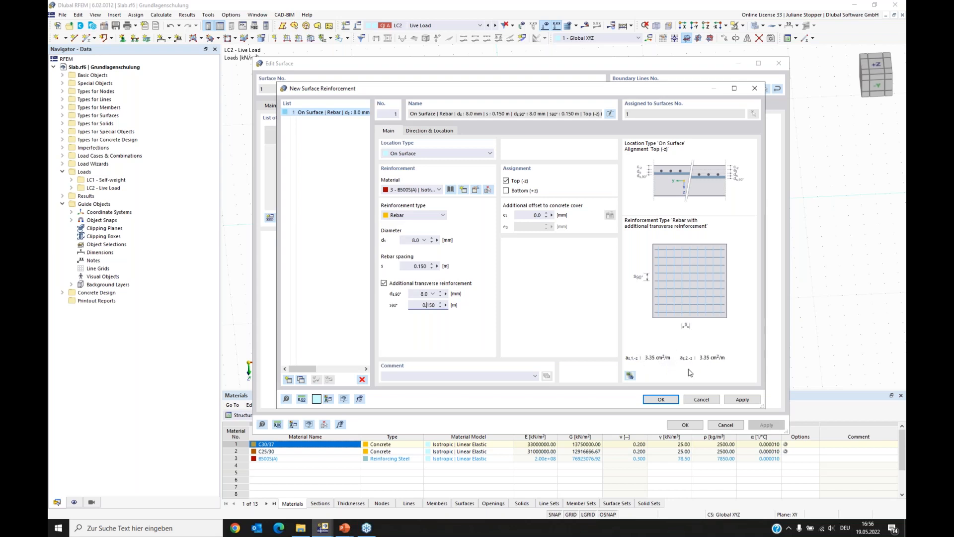
pyautogui.click(742, 402)
pyautogui.click(305, 112)
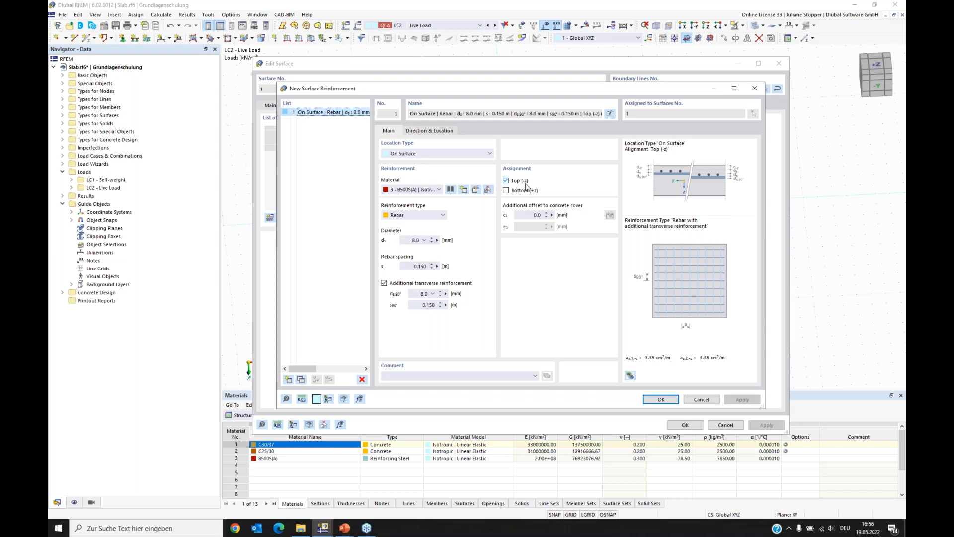
# Copy the top surface reinforcement, assign the copy to the bottom (+z) side instead, and accept both reinforcements.
pyautogui.click(301, 379)
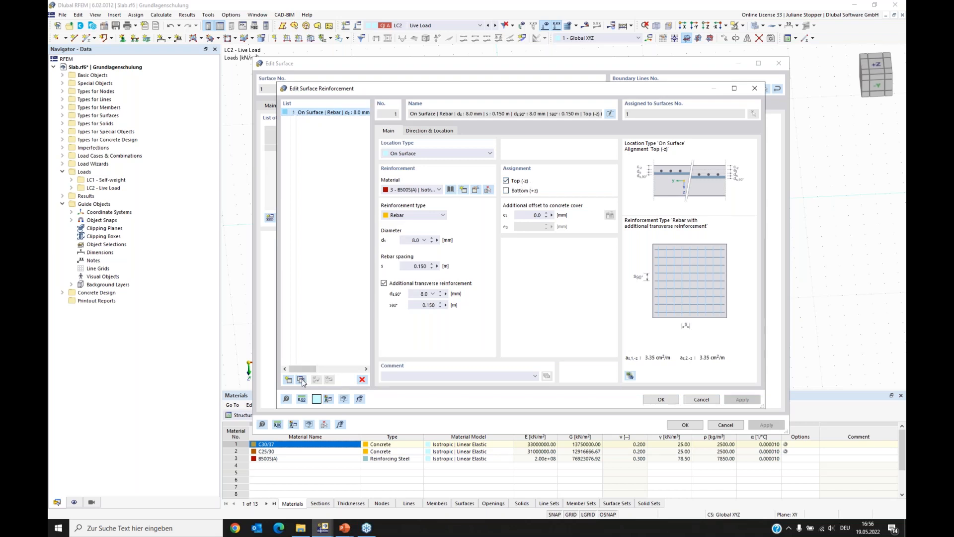
pyautogui.click(505, 191)
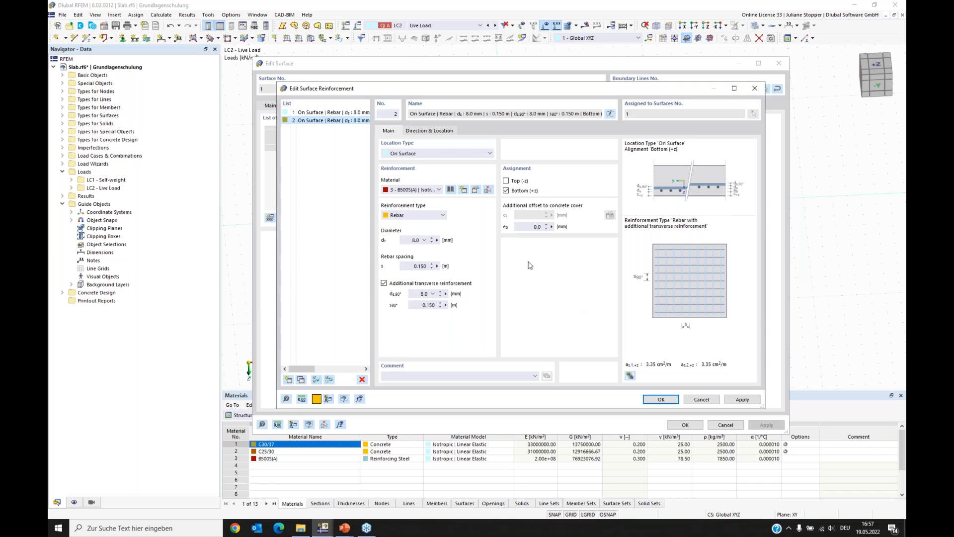
pyautogui.click(661, 399)
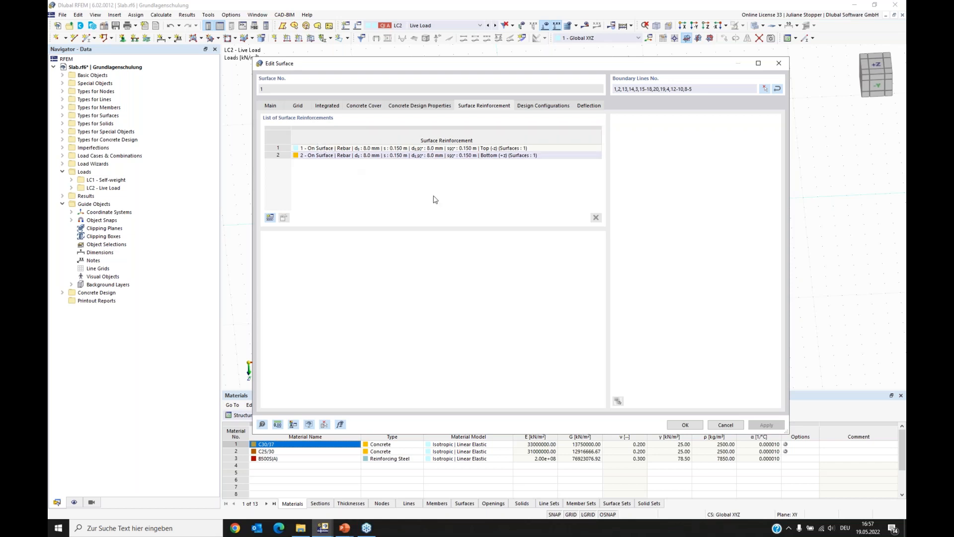
# Examine the slab's ultimate configuration parameters for surfaces and its serviceability configuration for concrete design.
pyautogui.click(541, 106)
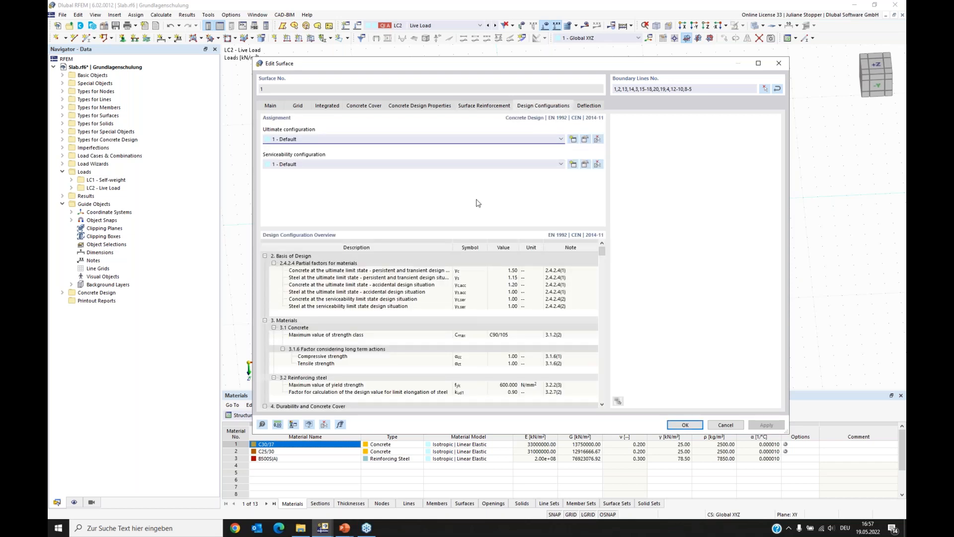
pyautogui.click(586, 141)
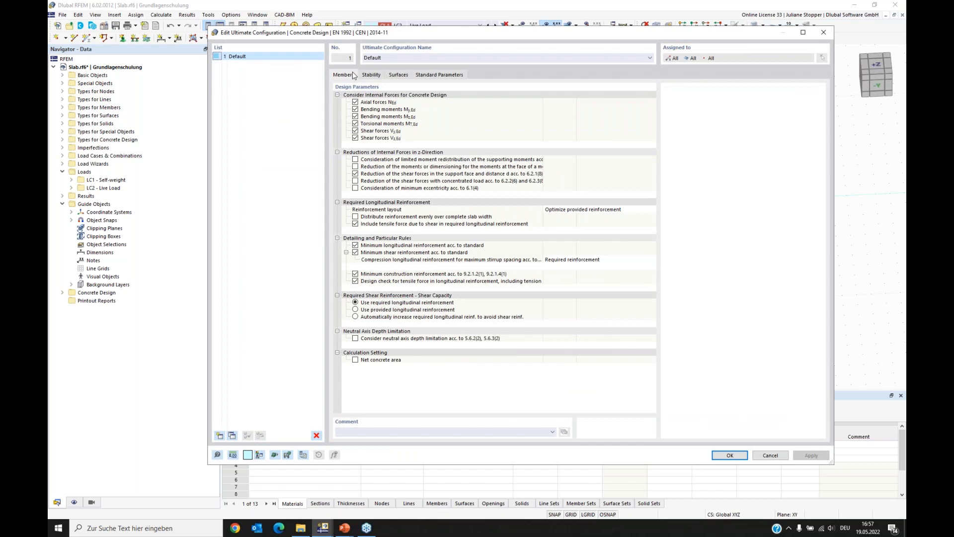
pyautogui.click(400, 76)
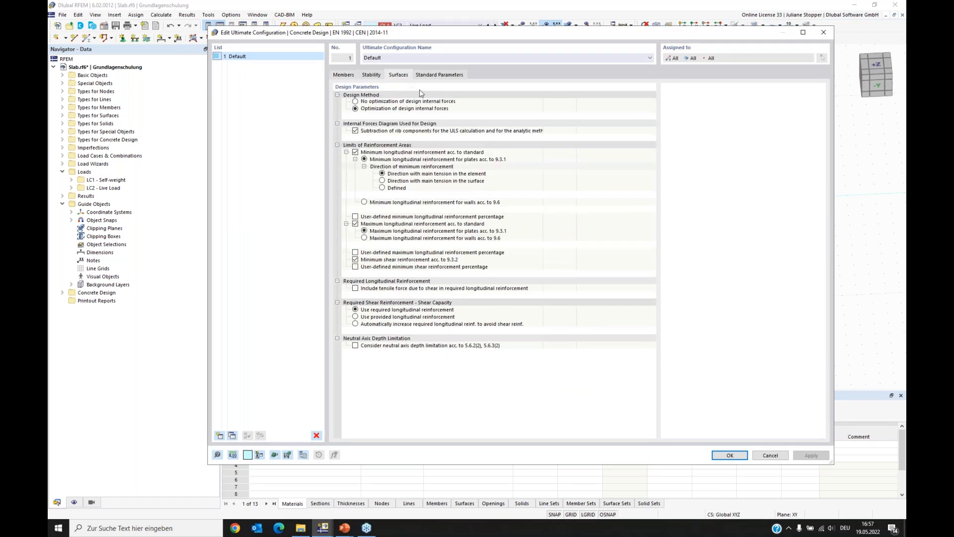
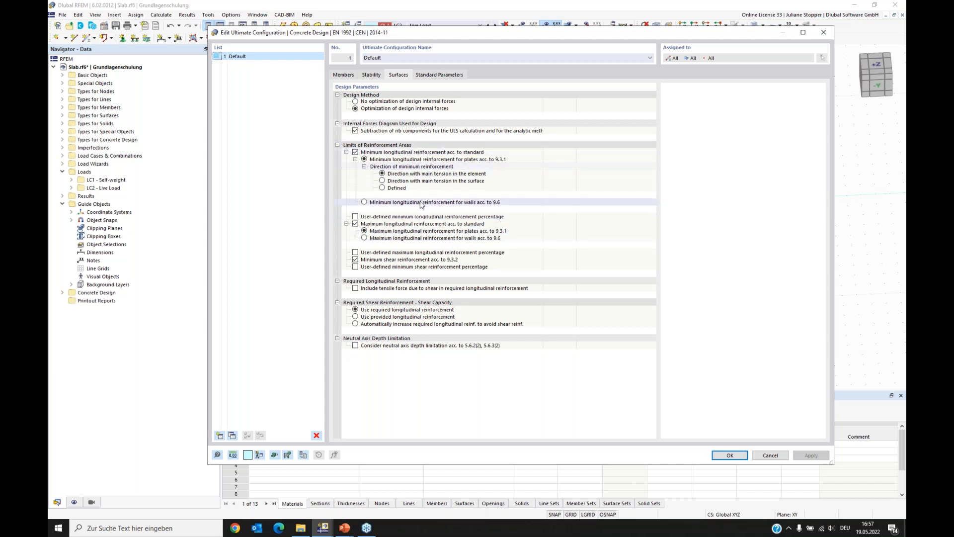
pyautogui.click(729, 455)
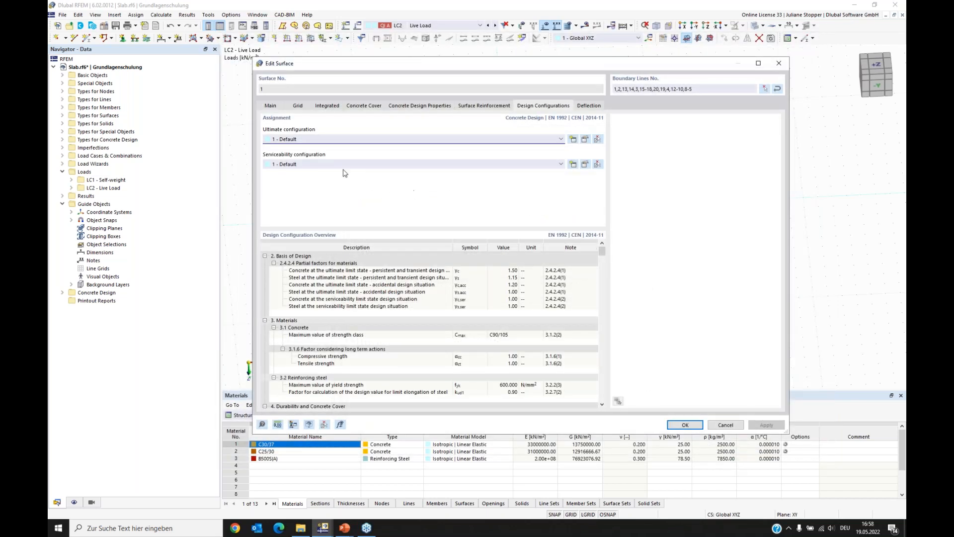
pyautogui.click(585, 164)
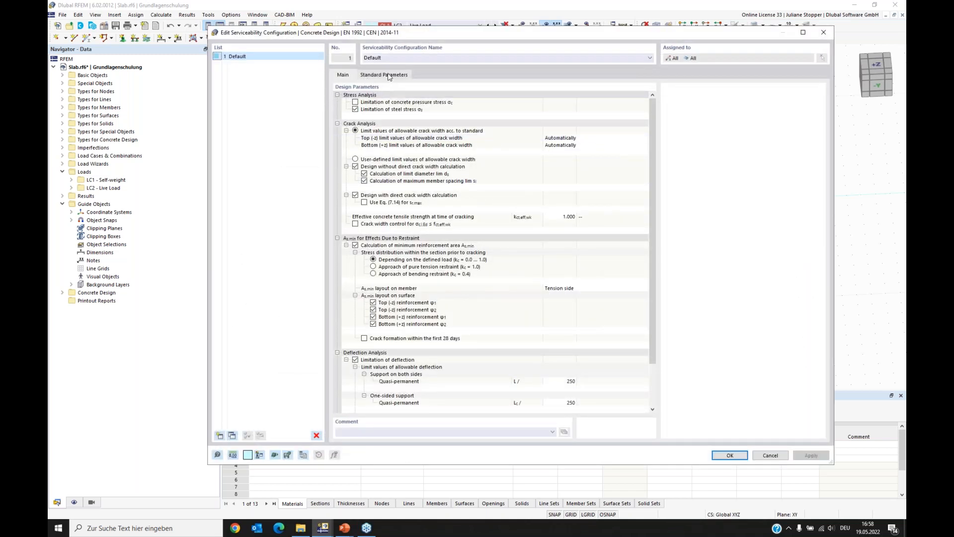
pyautogui.click(730, 456)
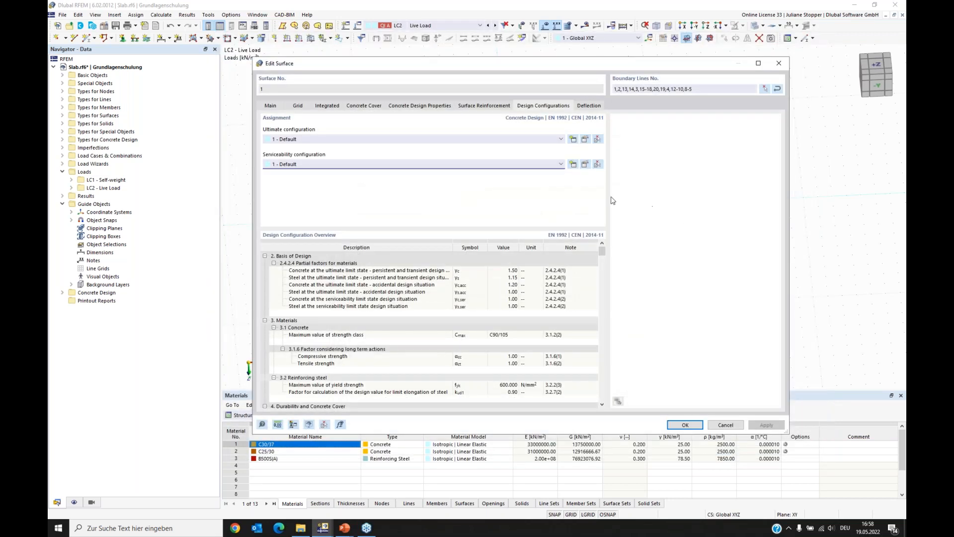
# Check the slab's deflection settings and its list of surface reinforcements, and accept the surface changes.
pyautogui.click(589, 106)
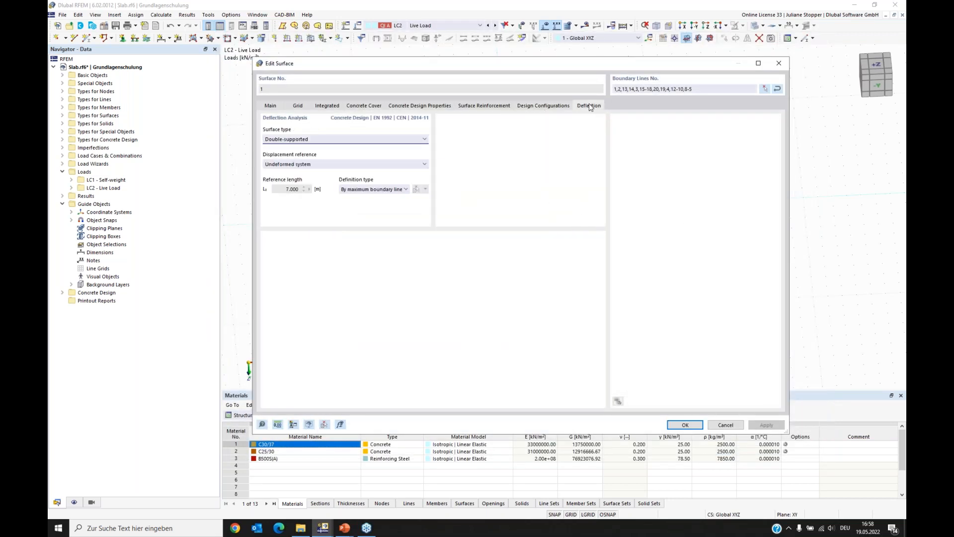
pyautogui.click(551, 106)
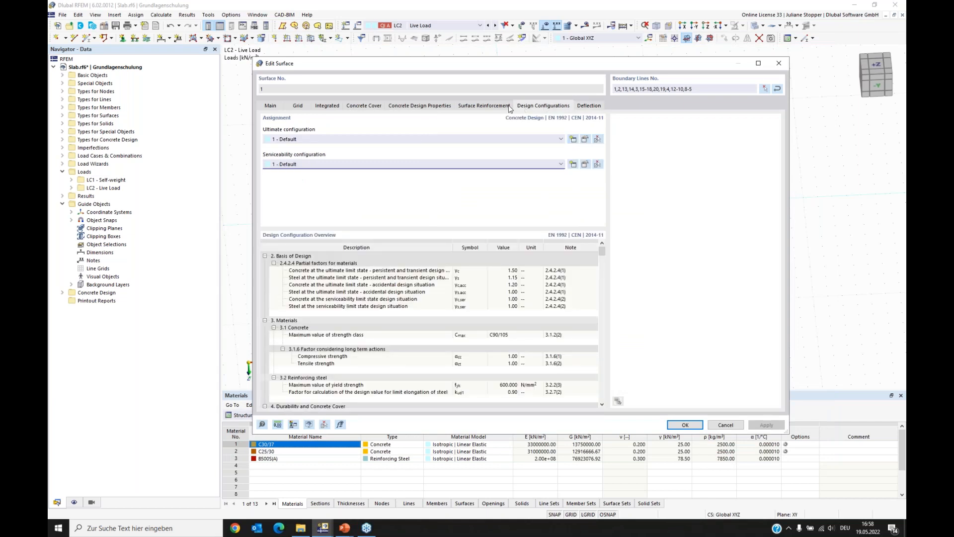
pyautogui.moveTo(492, 58); pyautogui.dragTo(487, 26)
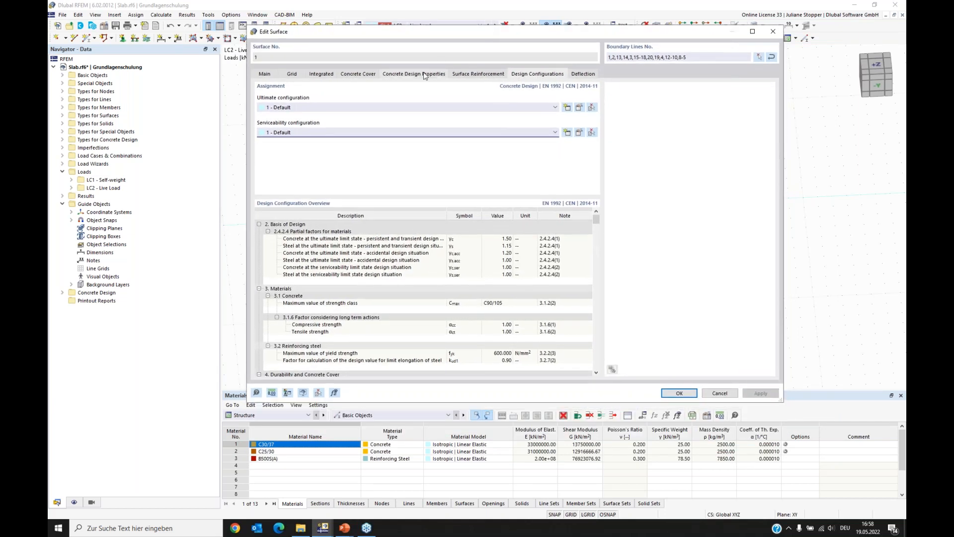
pyautogui.click(468, 74)
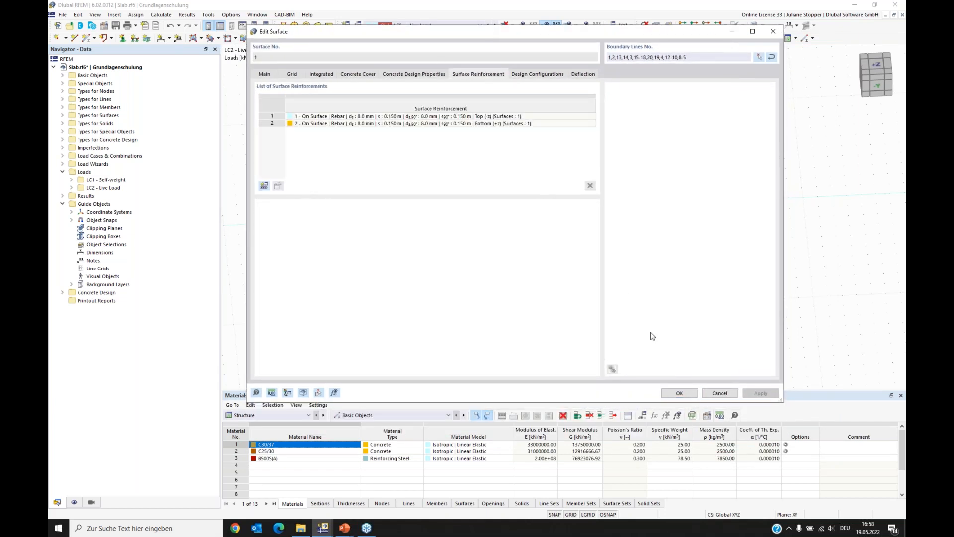
pyautogui.click(680, 393)
# Hide the loads and view the slab with its surface reinforcement from an oblique angle.
pyautogui.keyDown('ctrl'); pyautogui.moveTo(800, 363); pyautogui.dragTo(679, 107, button='middle'); pyautogui.keyUp('ctrl')
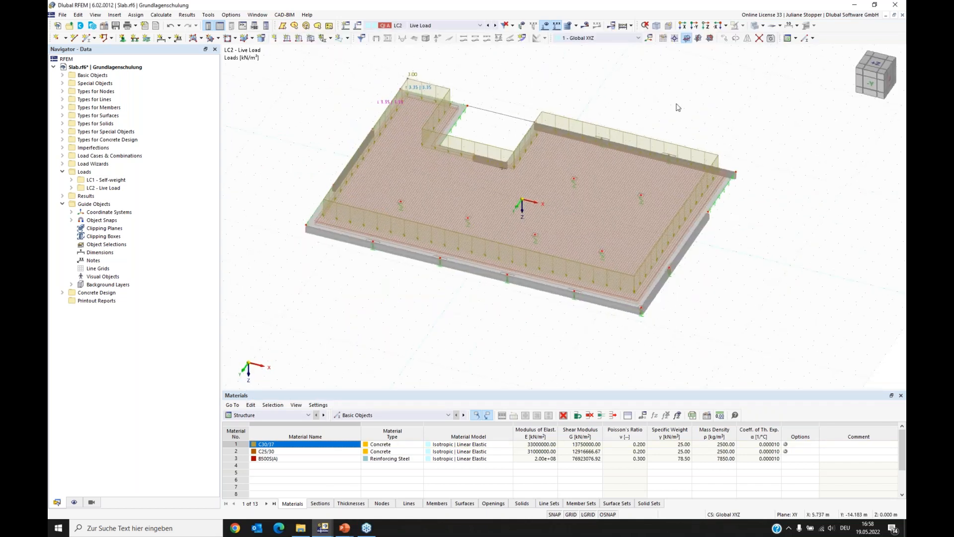
pyautogui.click(545, 27)
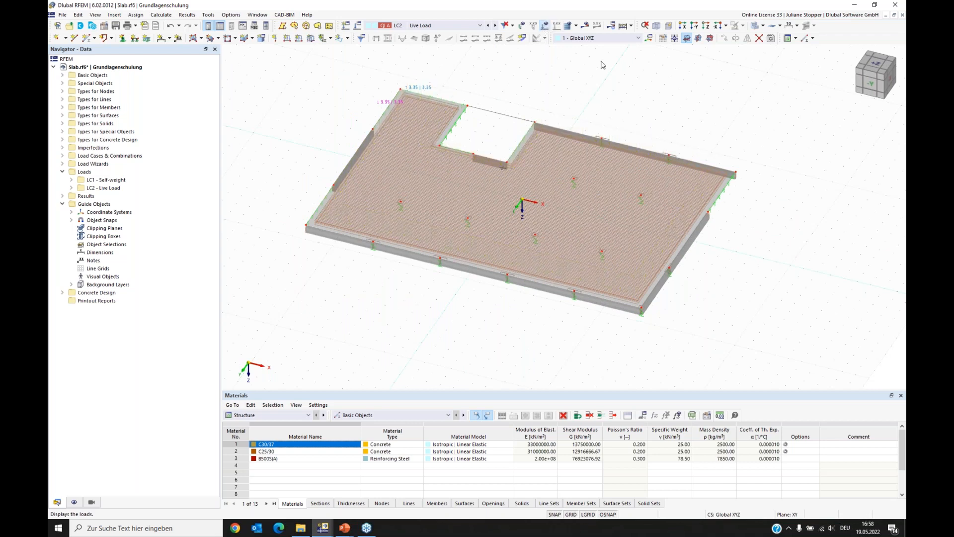
pyautogui.keyDown('ctrl'); pyautogui.moveTo(741, 296); pyautogui.dragTo(415, 198, button='middle'); pyautogui.keyUp('ctrl')
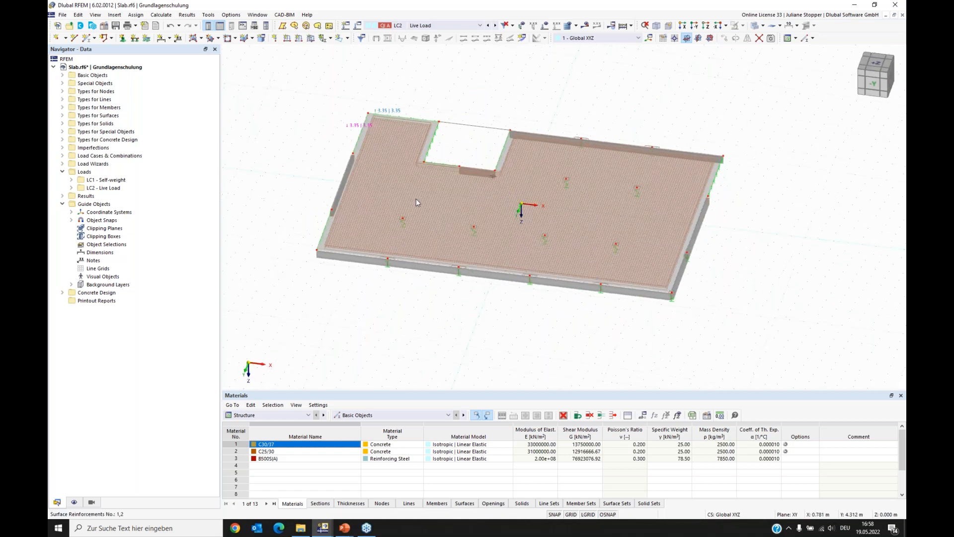
pyautogui.scroll(-1, 364, 235)
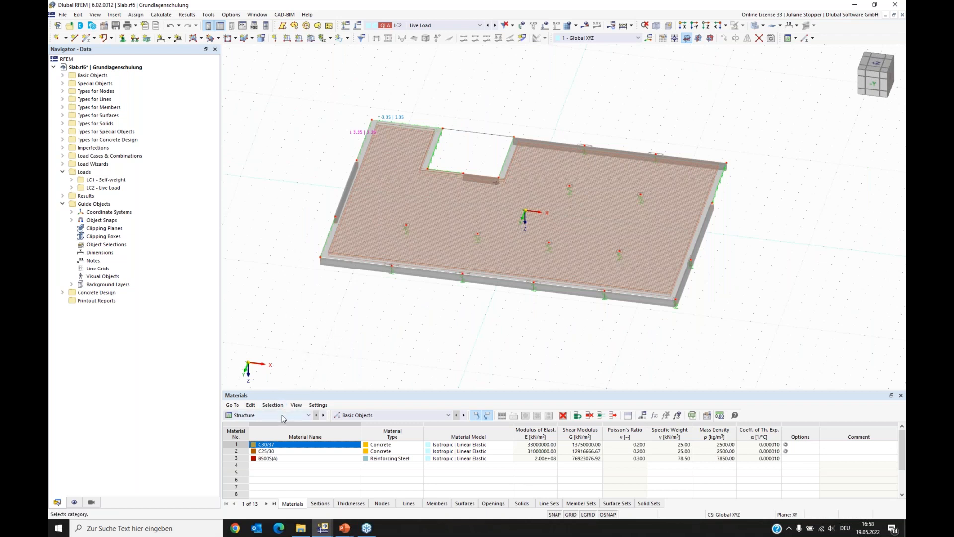
# Show the Concrete Design input data and exclude the SLS design situations DS2, DS3 and DS4 from the design.
pyautogui.click(265, 418)
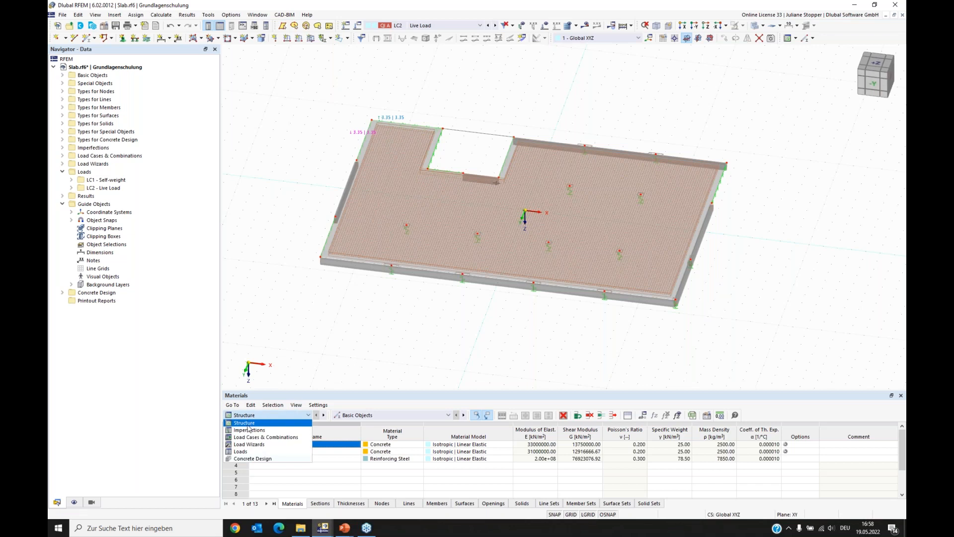
pyautogui.click(251, 459)
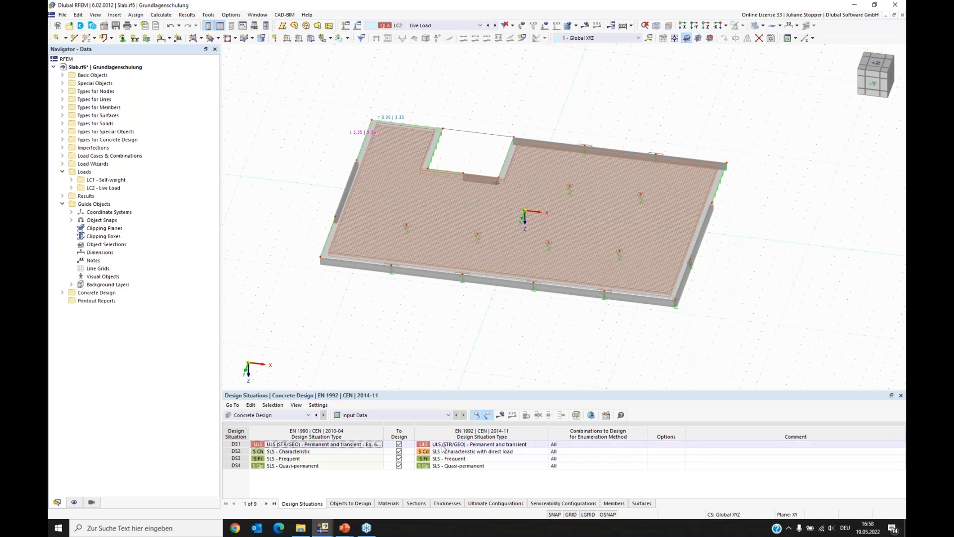
pyautogui.click(399, 451)
pyautogui.click(399, 458)
pyautogui.click(392, 465)
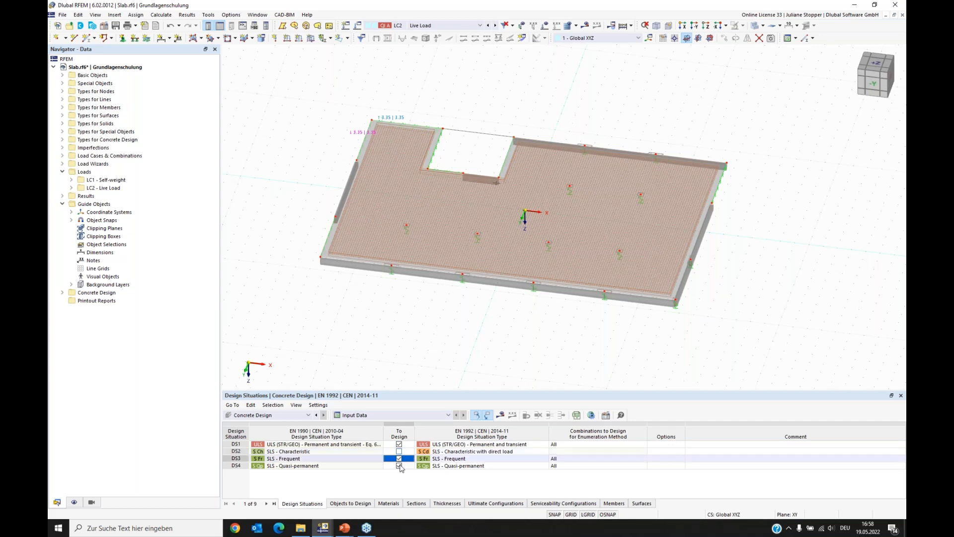
pyautogui.press('space')
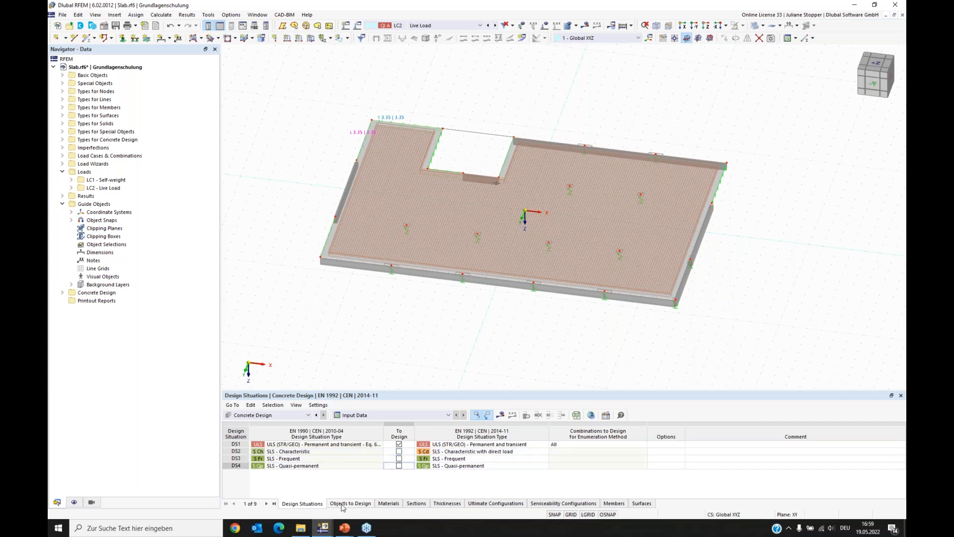
# Exclude members and nodes with punching from the objects to design, leaving only surfaces.
pyautogui.click(343, 504)
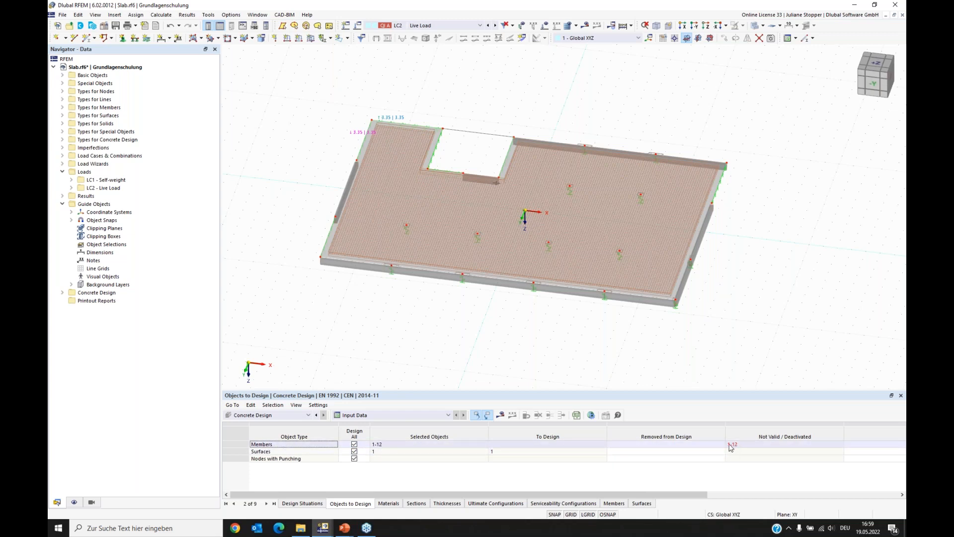
pyautogui.click(355, 444)
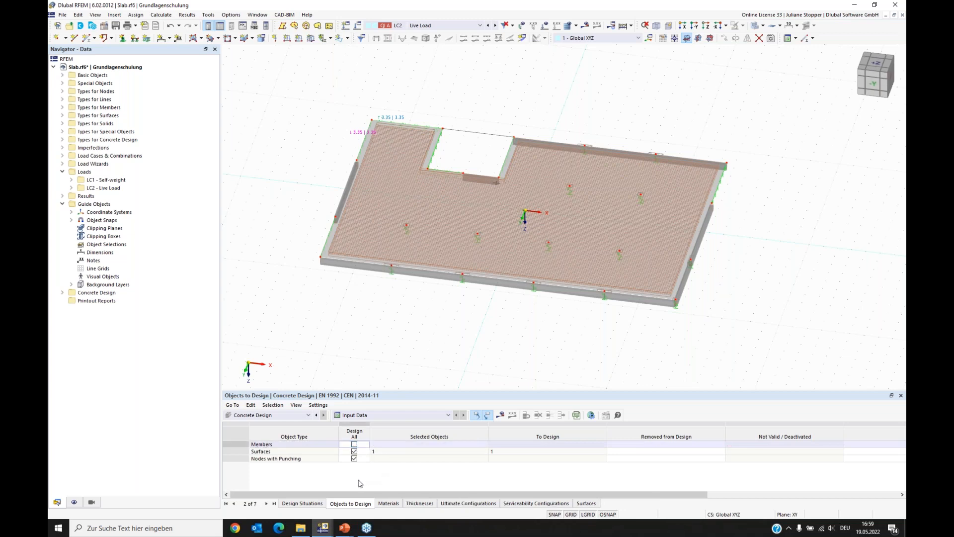
pyautogui.click(316, 459)
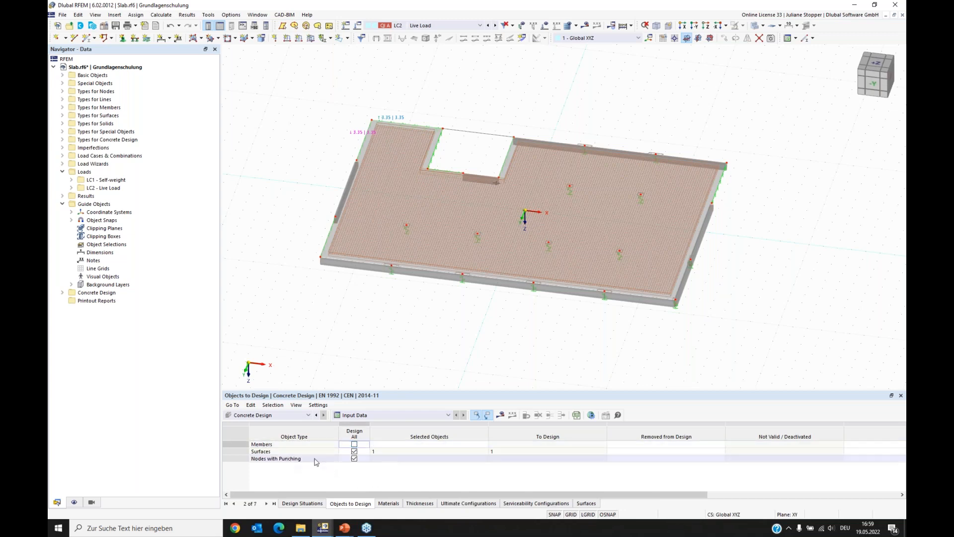
pyautogui.click(354, 458)
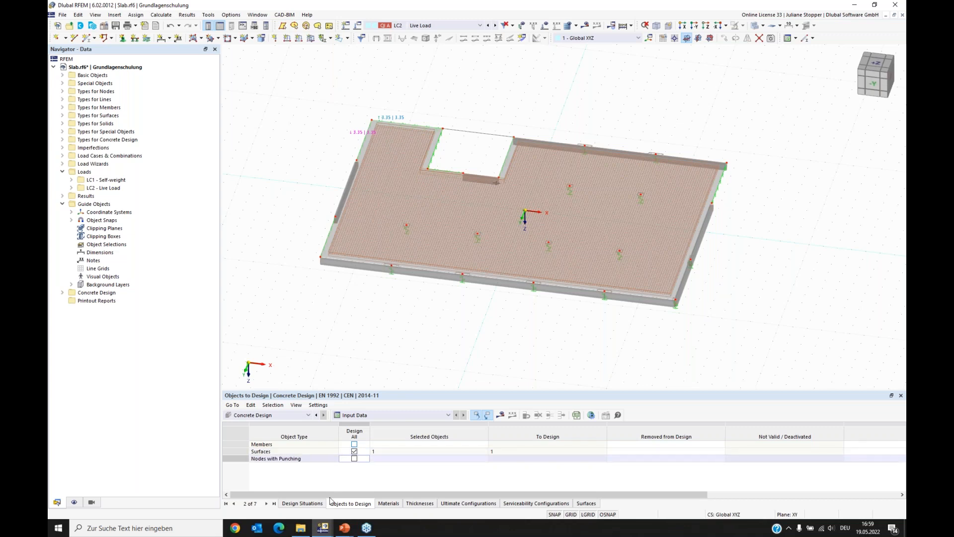
# Recheck the design situations and run the concrete design calculation to display its results on the slab.
pyautogui.click(301, 504)
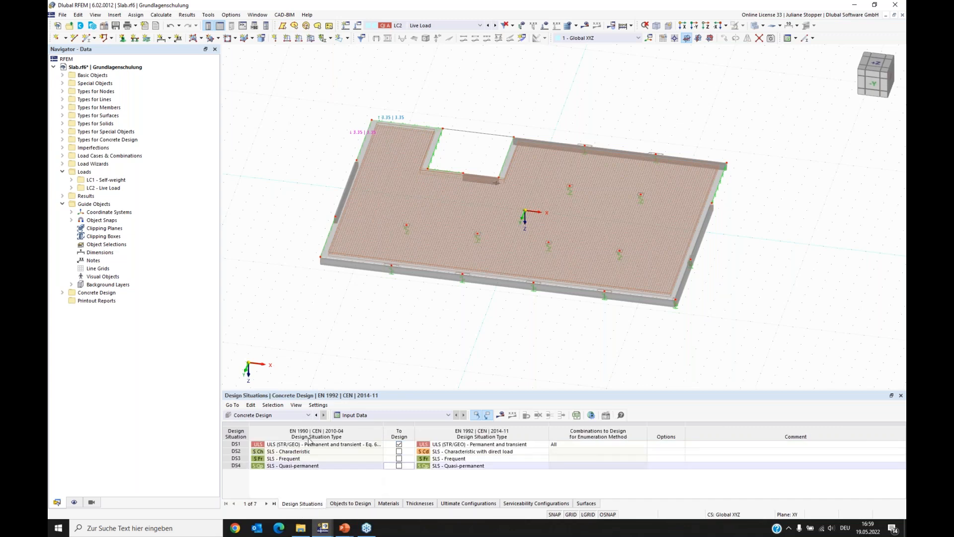
pyautogui.click(409, 485)
pyautogui.click(502, 416)
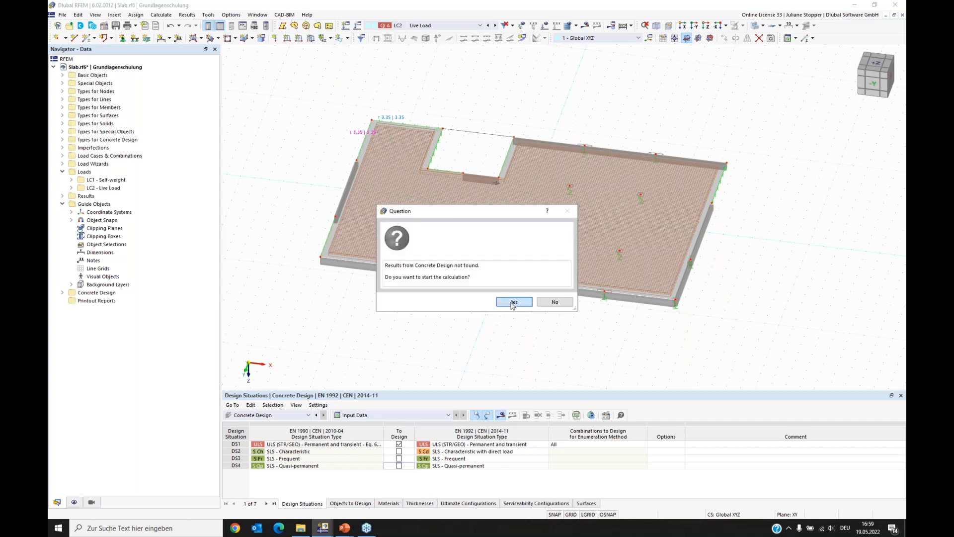
pyautogui.click(513, 302)
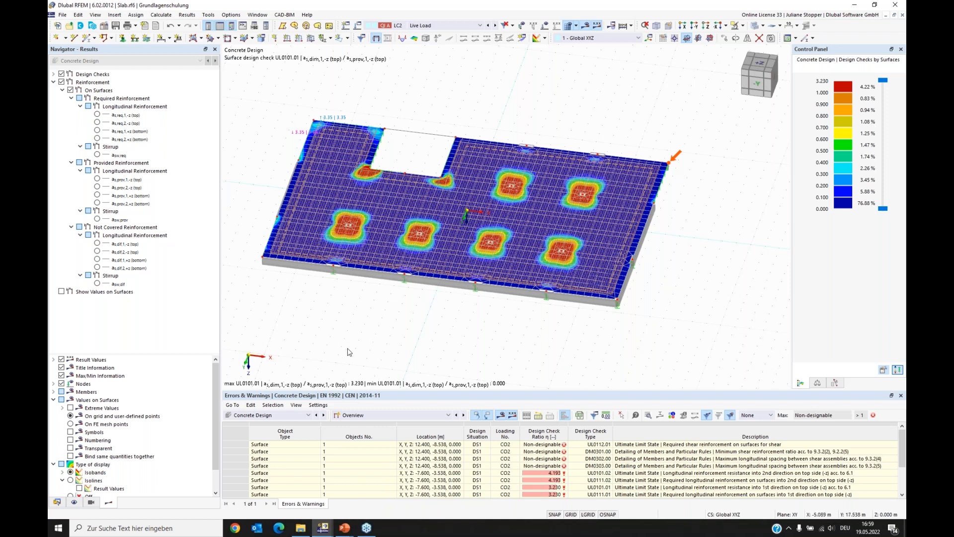
# Display the static analysis deformations of the slab for load combination CO2.
pyautogui.click(450, 25)
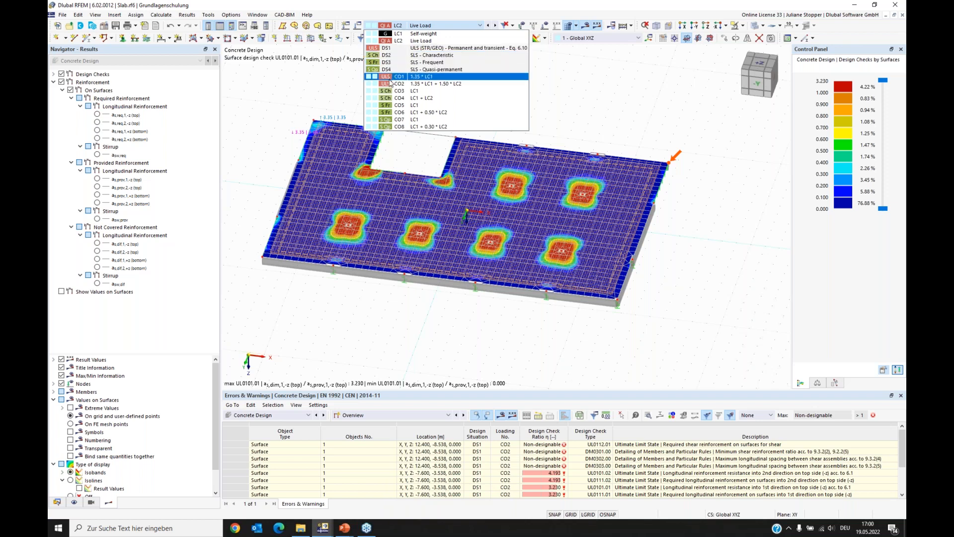
pyautogui.click(421, 85)
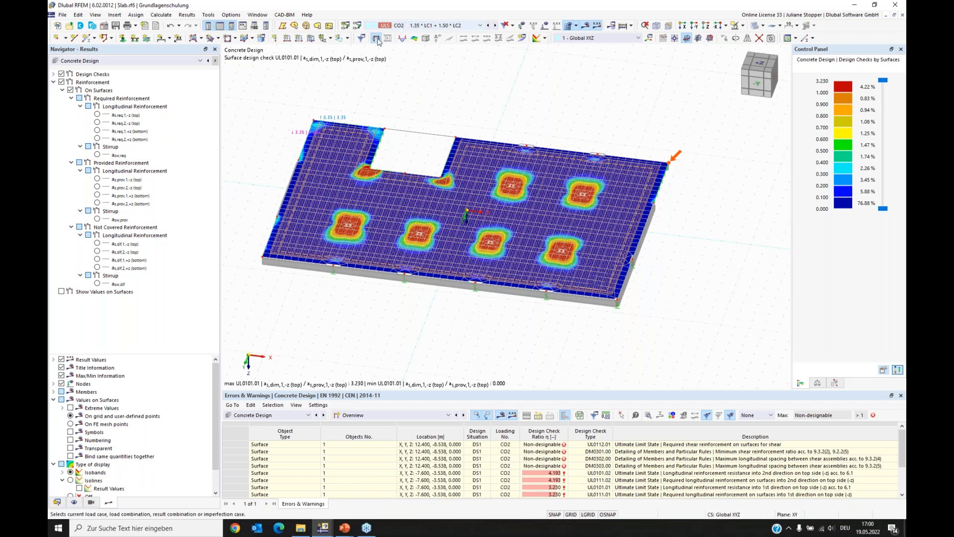
pyautogui.click(112, 63)
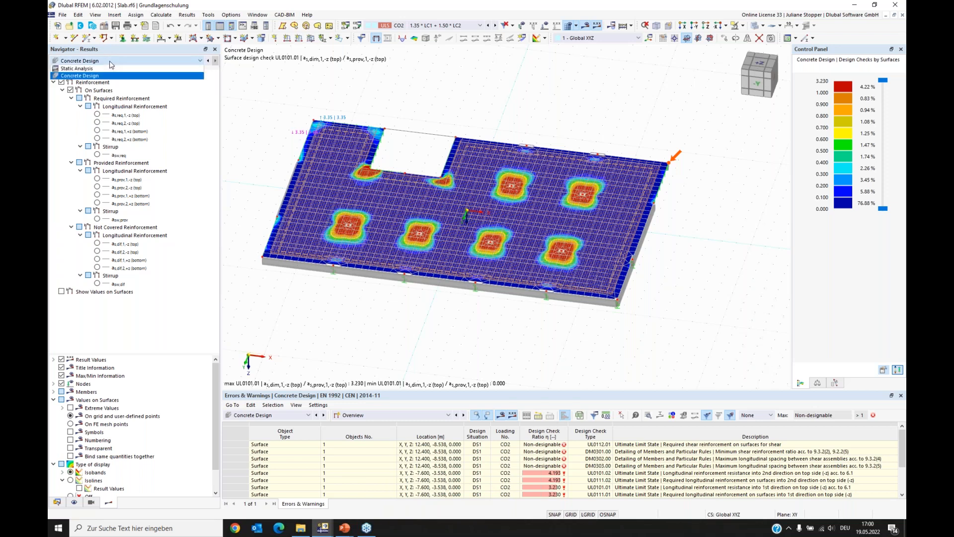
pyautogui.click(84, 75)
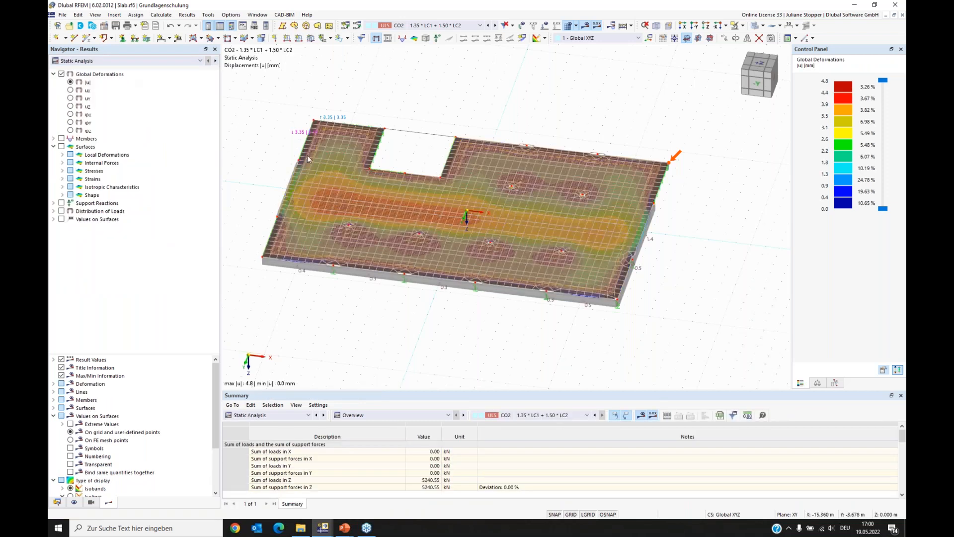
# Hide the FE mesh on the slab and return to the Concrete Design results.
pyautogui.click(568, 29)
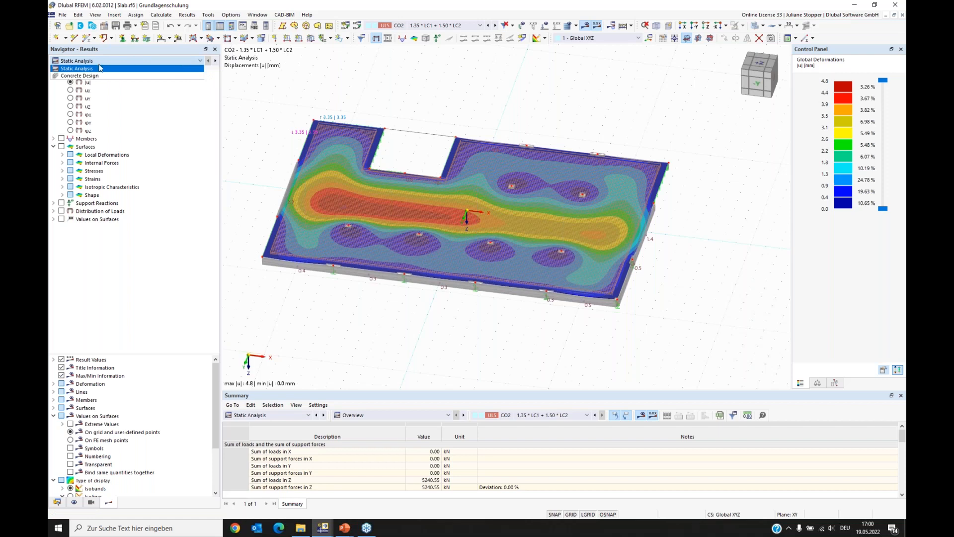
pyautogui.click(214, 61)
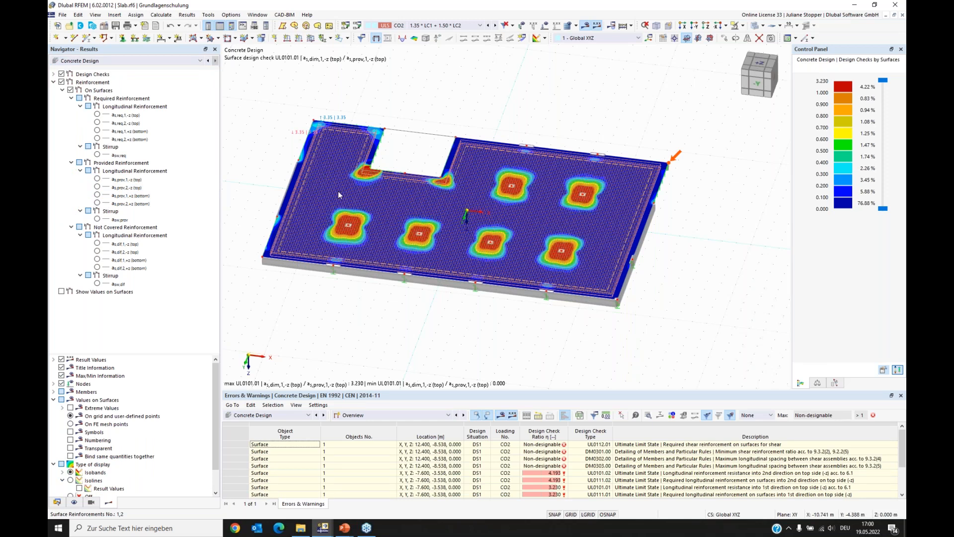
pyautogui.keyDown('ctrl'); pyautogui.moveTo(348, 313); pyautogui.dragTo(315, 317, button='middle'); pyautogui.keyUp('ctrl')
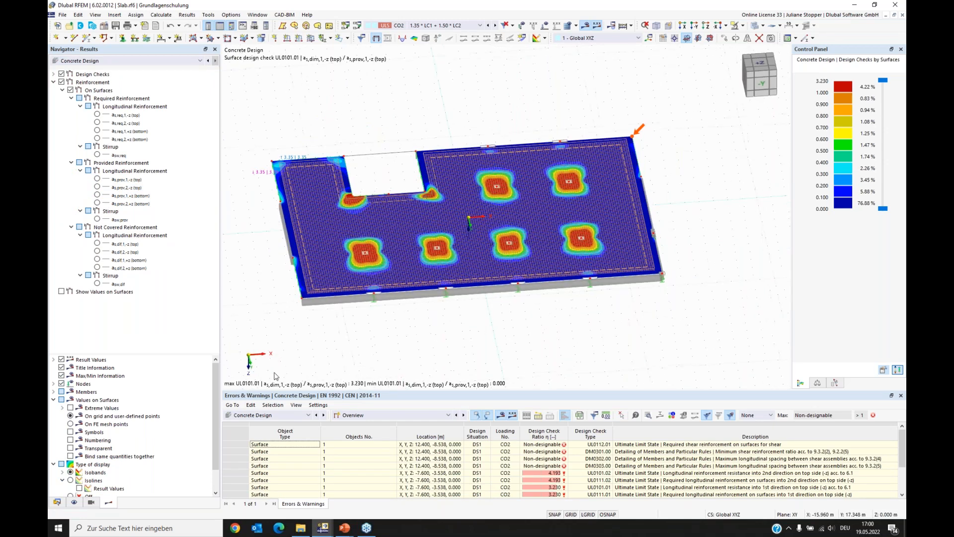
# Hide the types for concrete design in the model display and view the slab results in plan from above.
pyautogui.click(73, 503)
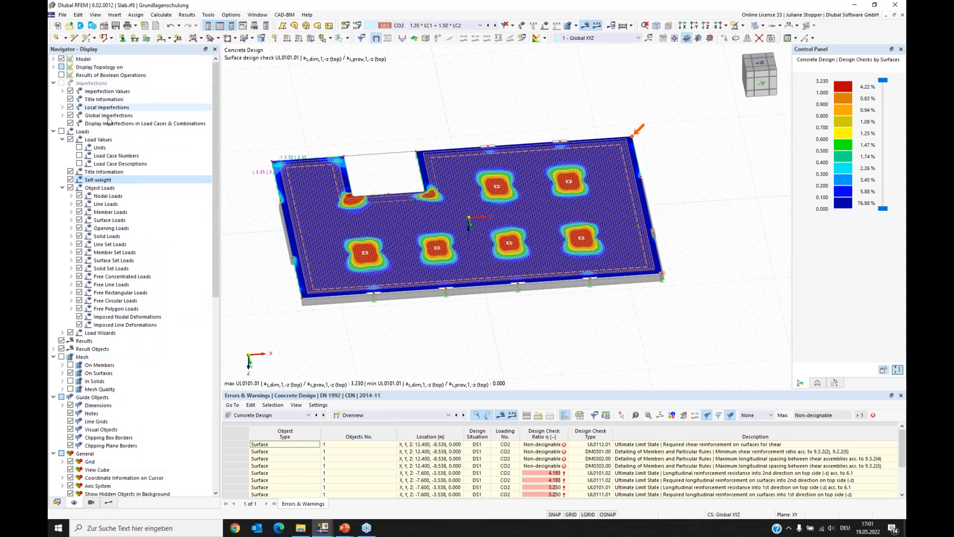
pyautogui.click(53, 83)
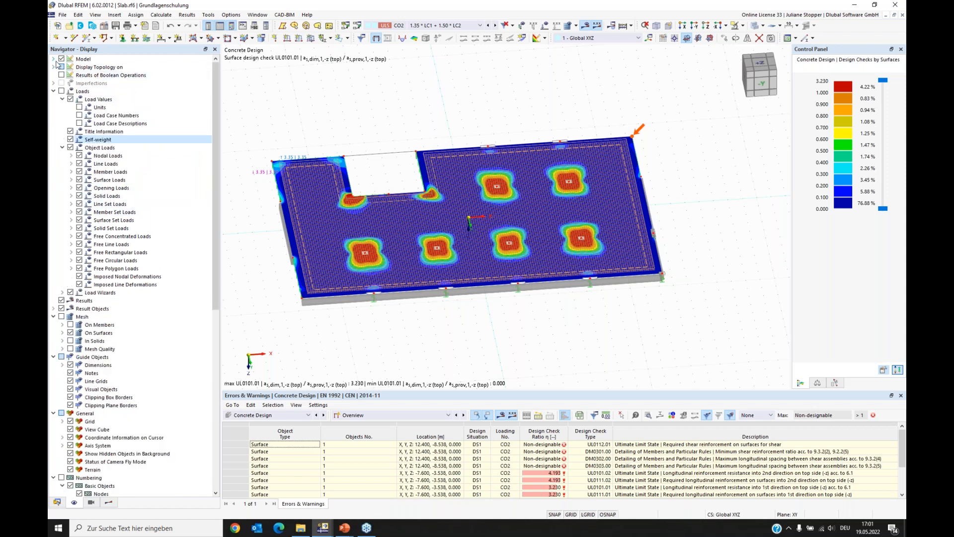
pyautogui.click(53, 58)
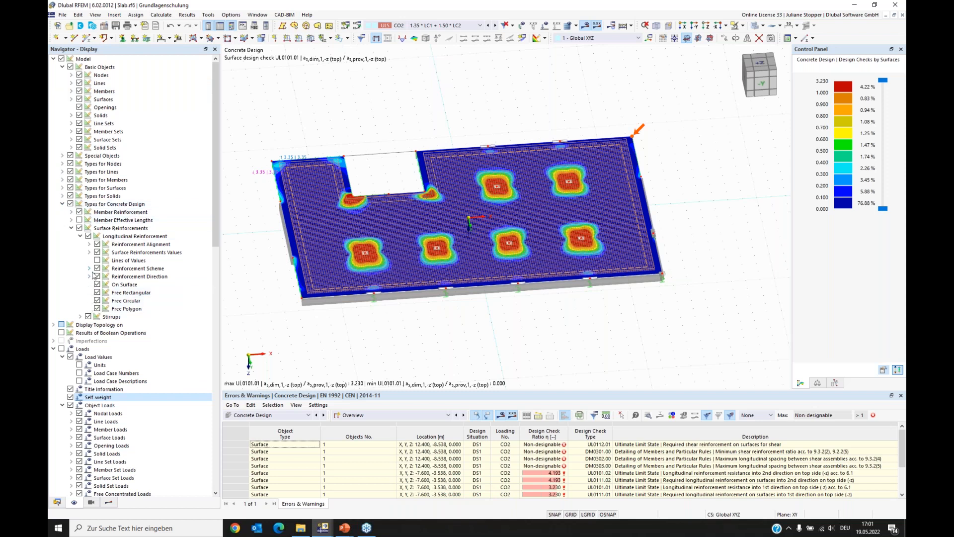
pyautogui.click(70, 204)
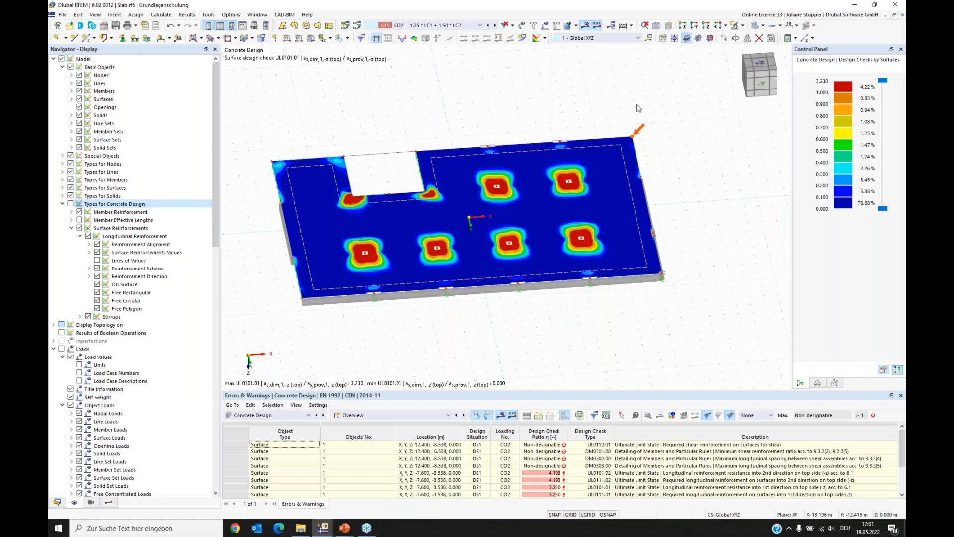
pyautogui.click(108, 502)
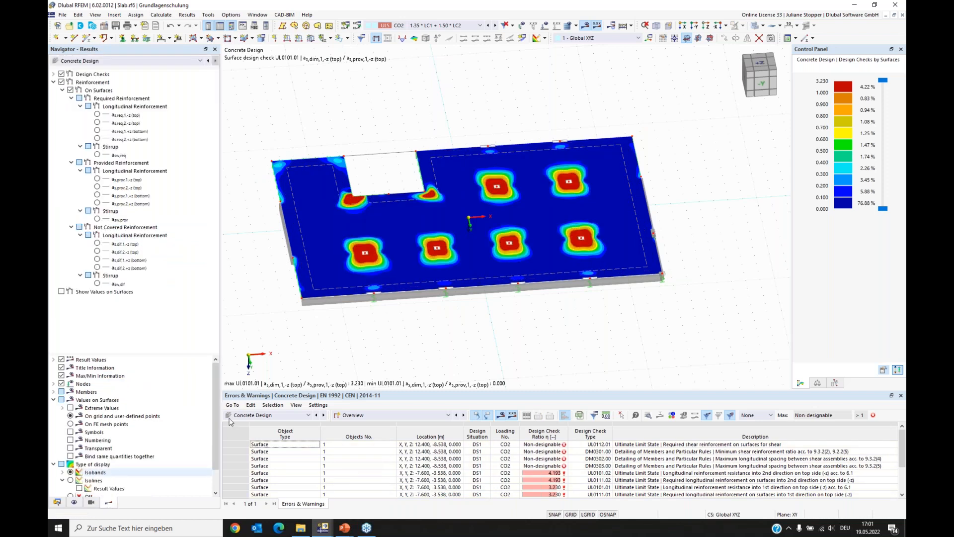
pyautogui.click(709, 38)
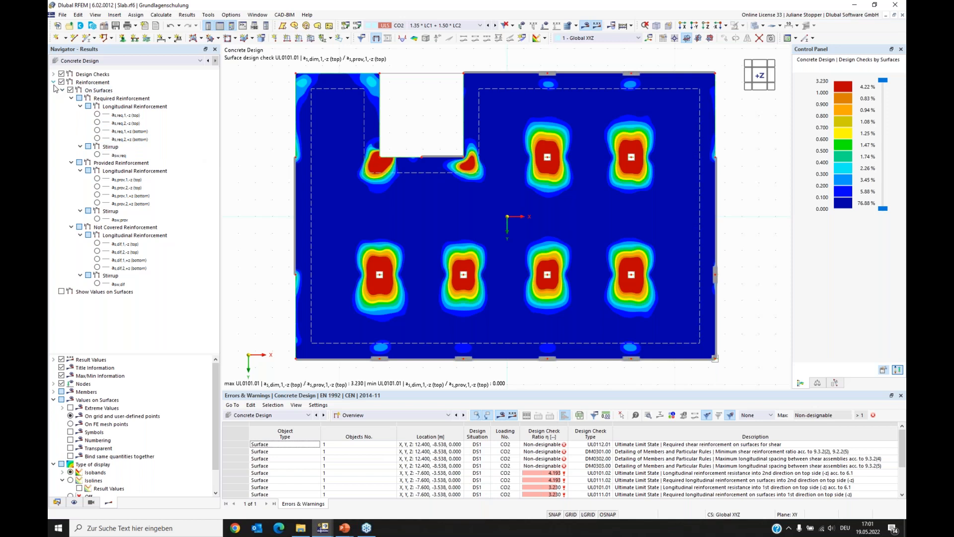
# Show the table of design ratios on surfaces and filter out the detailing checks.
pyautogui.moveTo(436, 390); pyautogui.dragTo(435, 308)
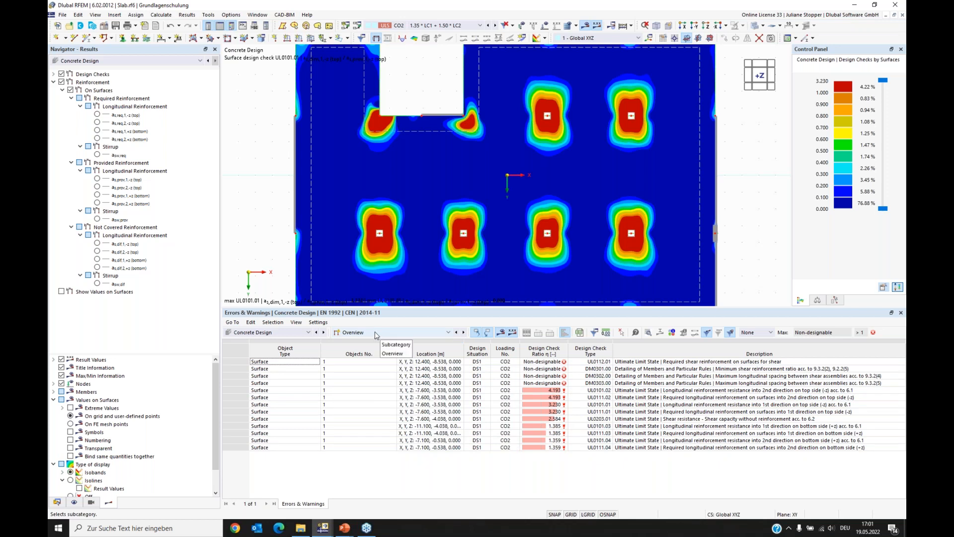
pyautogui.click(433, 335)
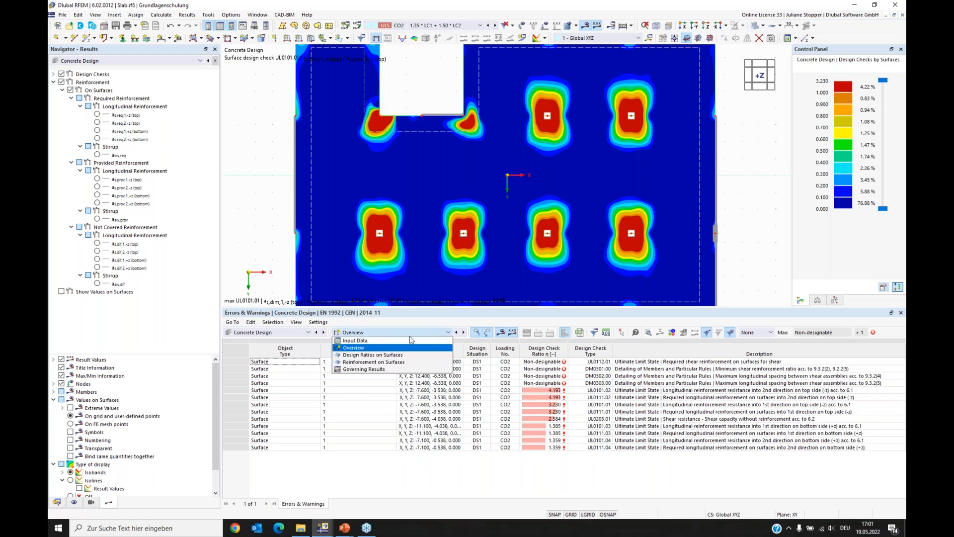
pyautogui.click(384, 355)
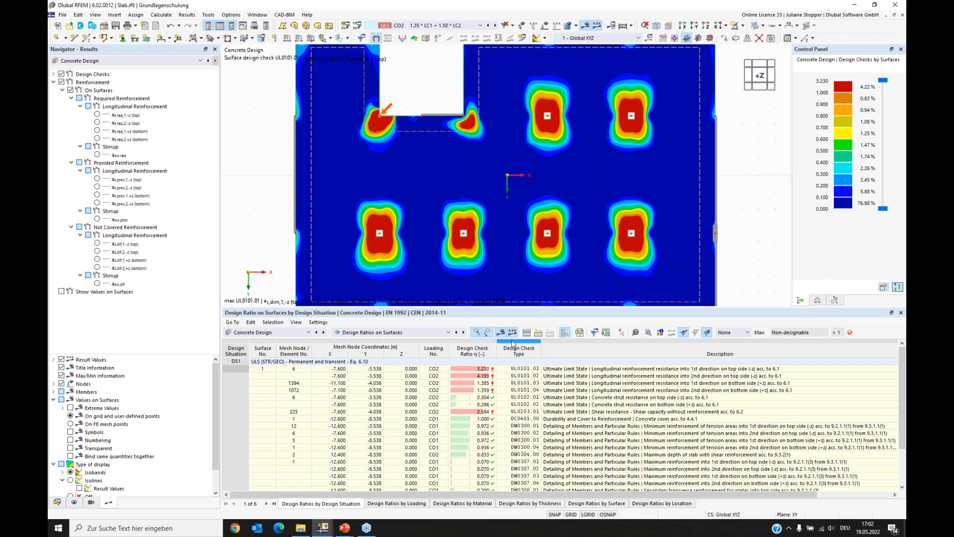
pyautogui.moveTo(518, 307); pyautogui.dragTo(519, 269)
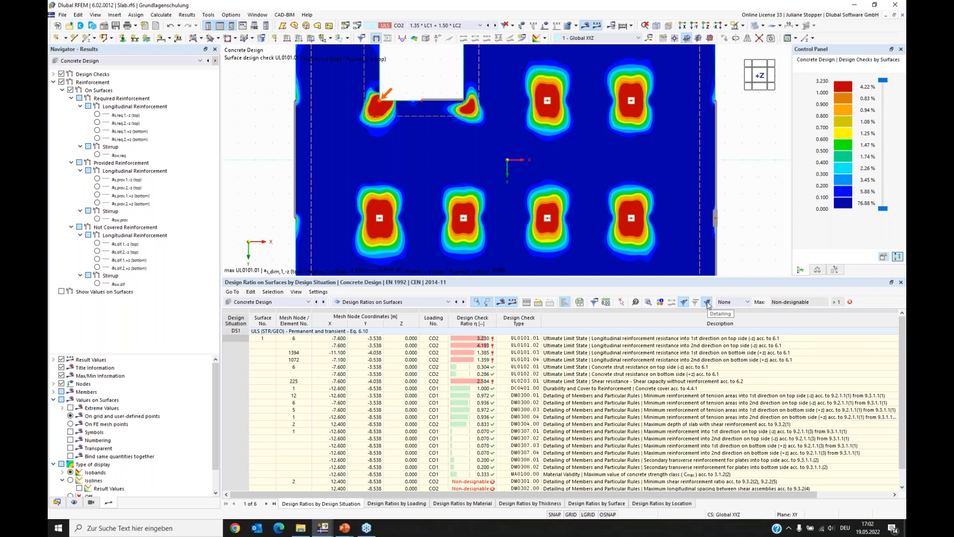
pyautogui.click(707, 302)
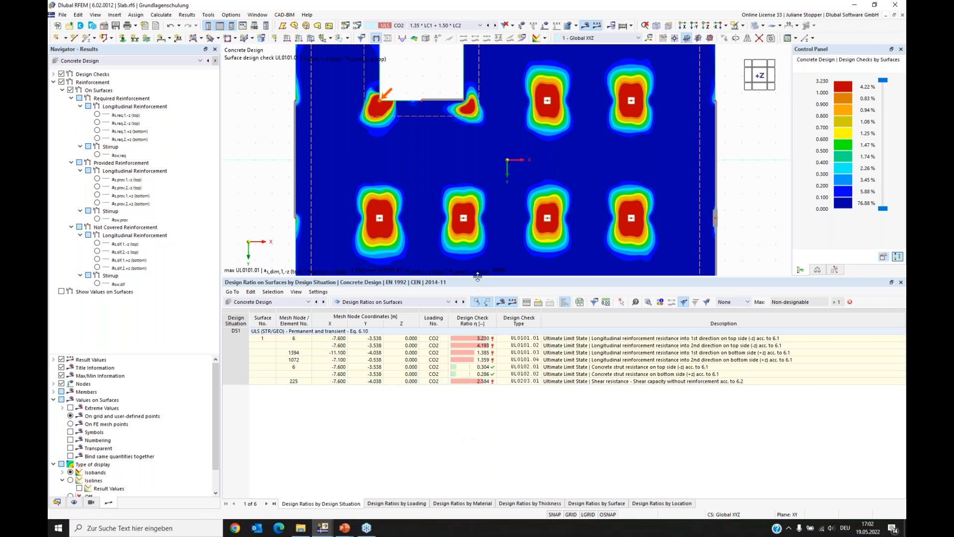
pyautogui.moveTo(480, 281); pyautogui.dragTo(477, 323)
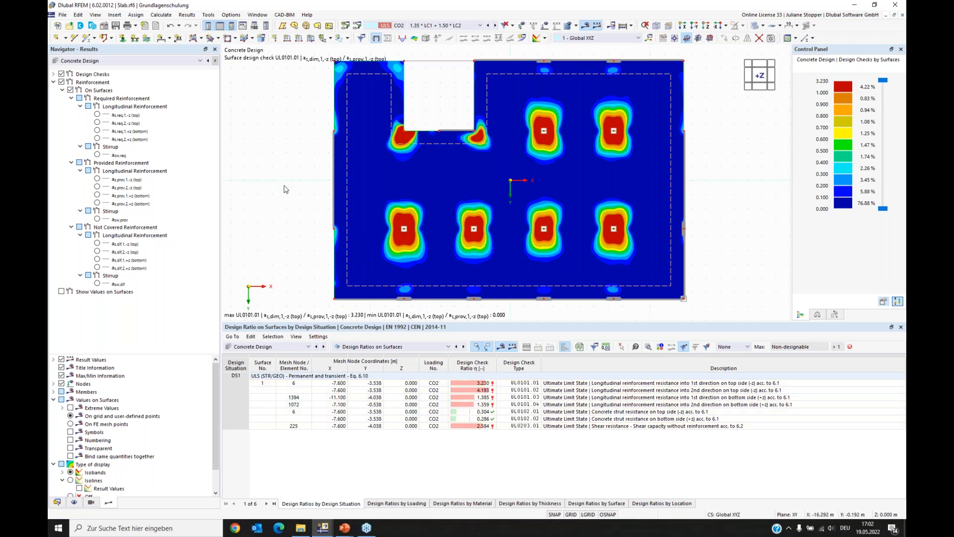
# Switch off the reinforcement results and review the ULS longitudinal reinforcement checks UL0101.02, UL0101.03 and UL0101.04 on the slab.
pyautogui.click(53, 82)
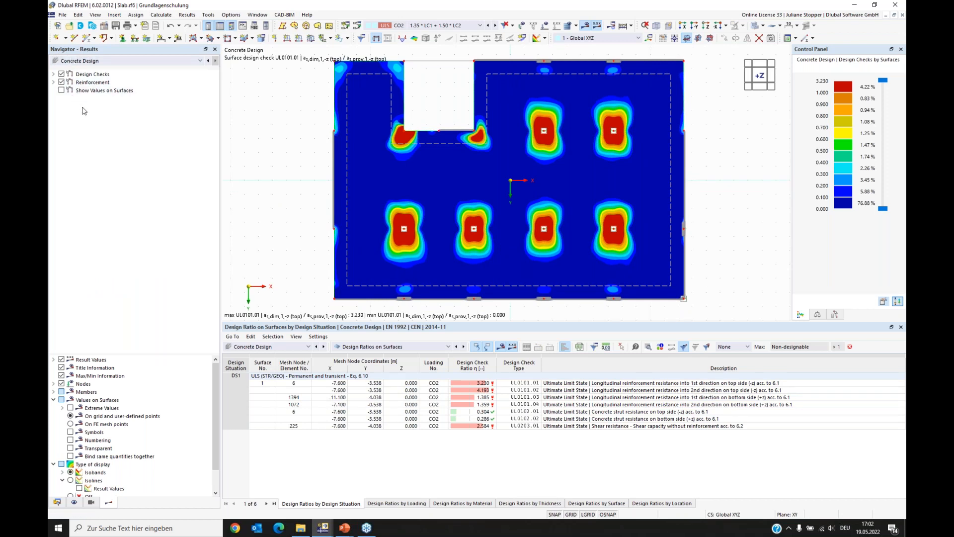
pyautogui.click(61, 82)
pyautogui.click(53, 74)
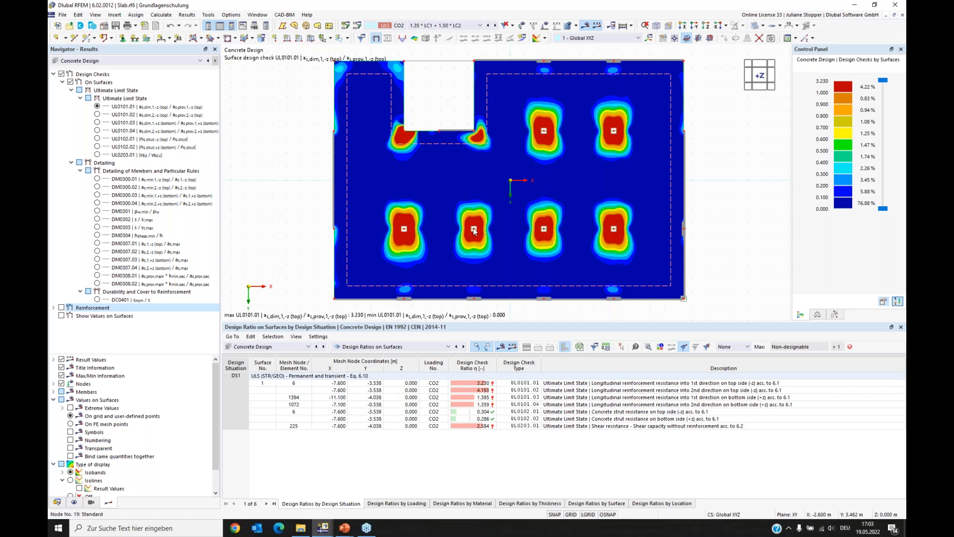
pyautogui.click(98, 115)
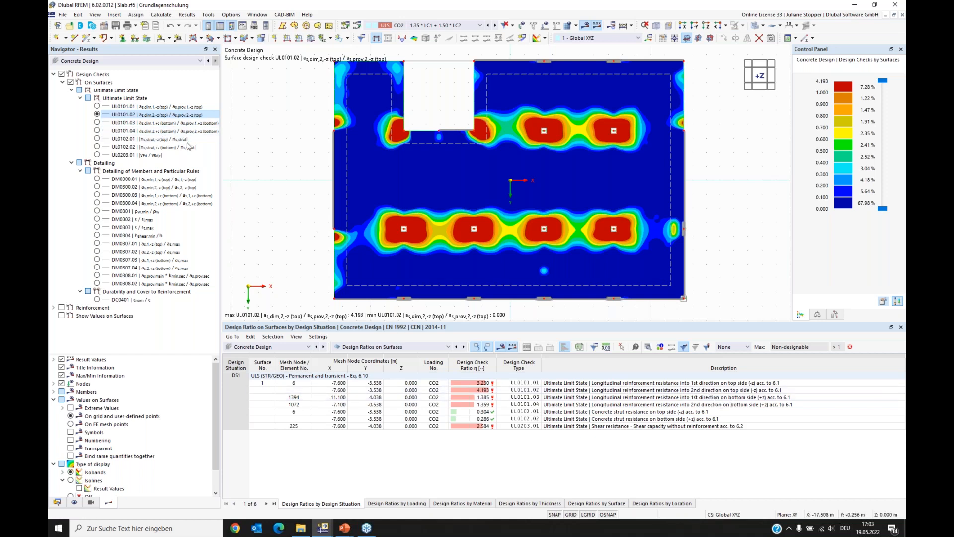
pyautogui.click(98, 123)
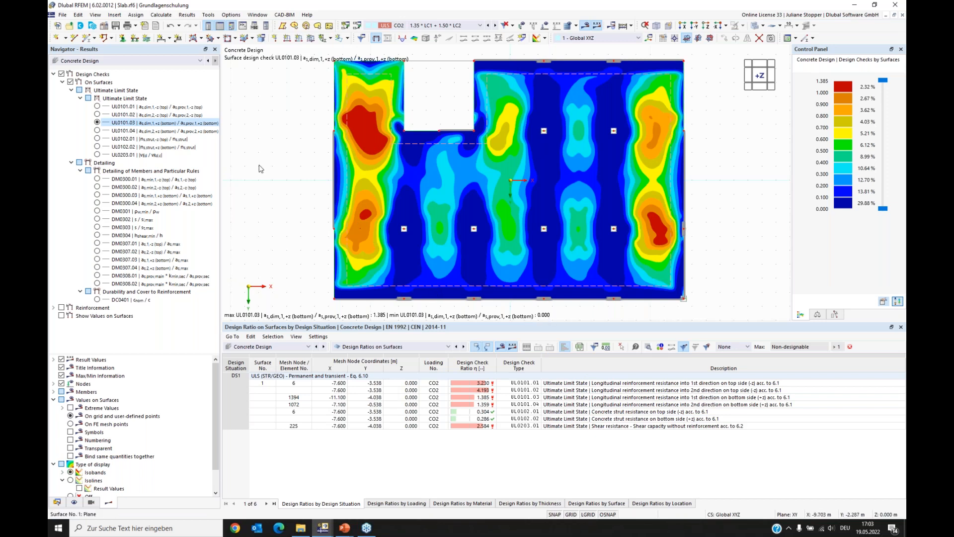
pyautogui.click(144, 131)
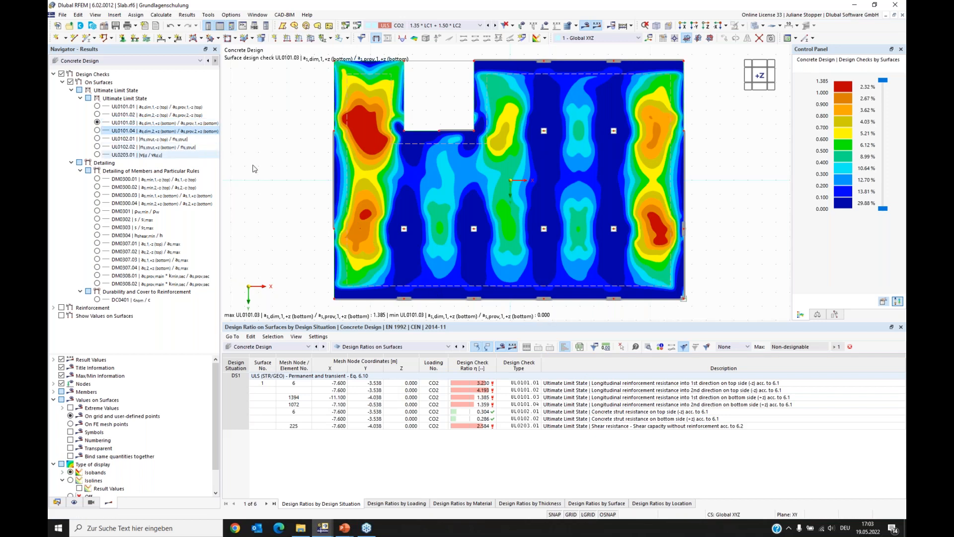
pyautogui.click(97, 131)
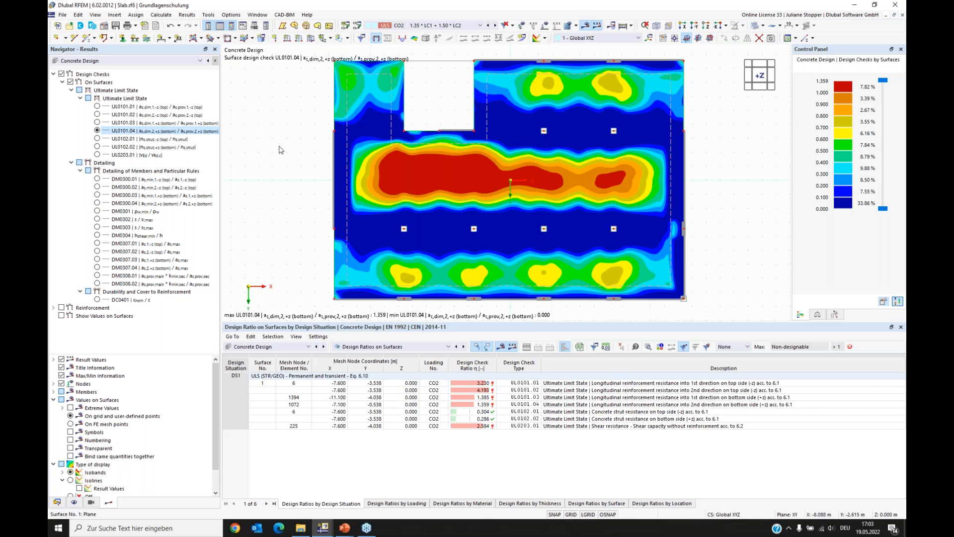
# Switch from design checks to reinforcement results and review the required longitudinal reinforcement at top and bottom in both directions.
pyautogui.click(53, 74)
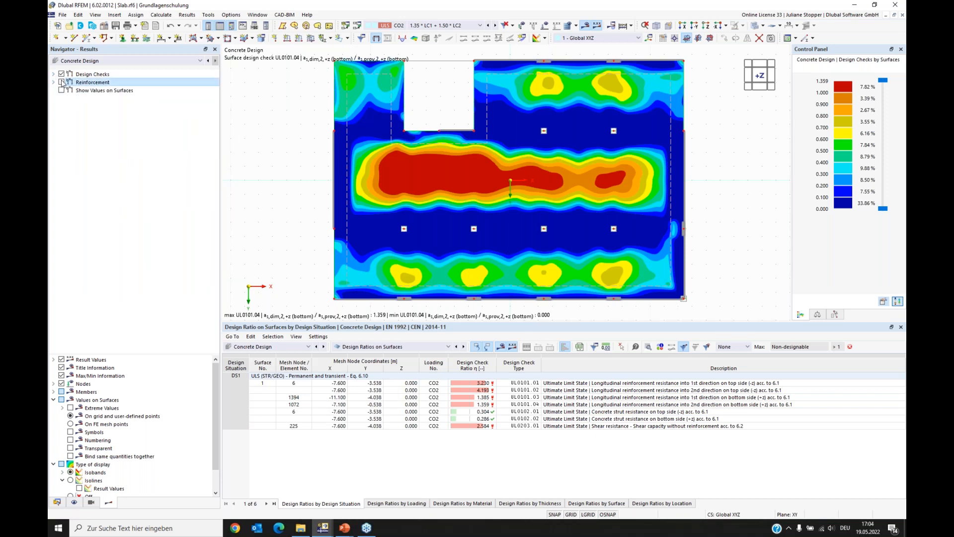
pyautogui.click(61, 74)
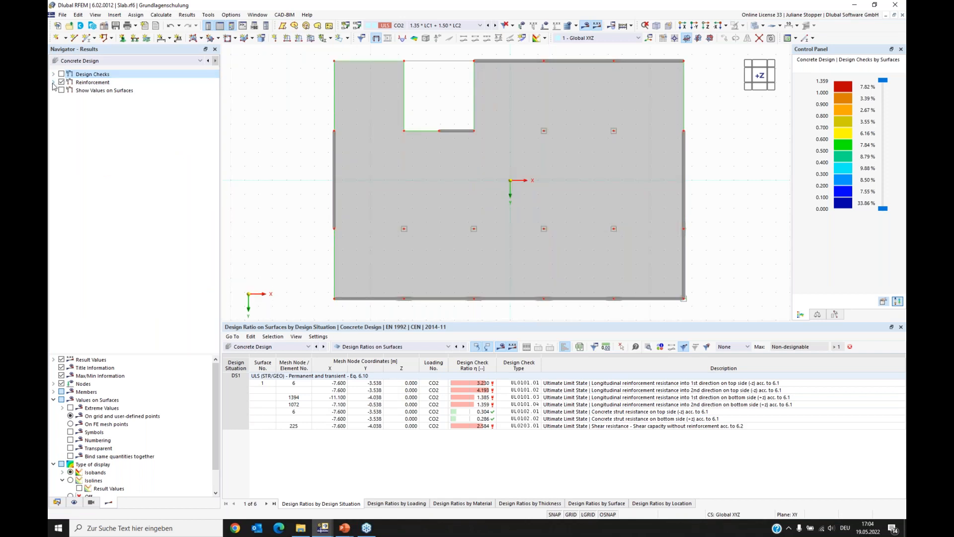
pyautogui.click(53, 82)
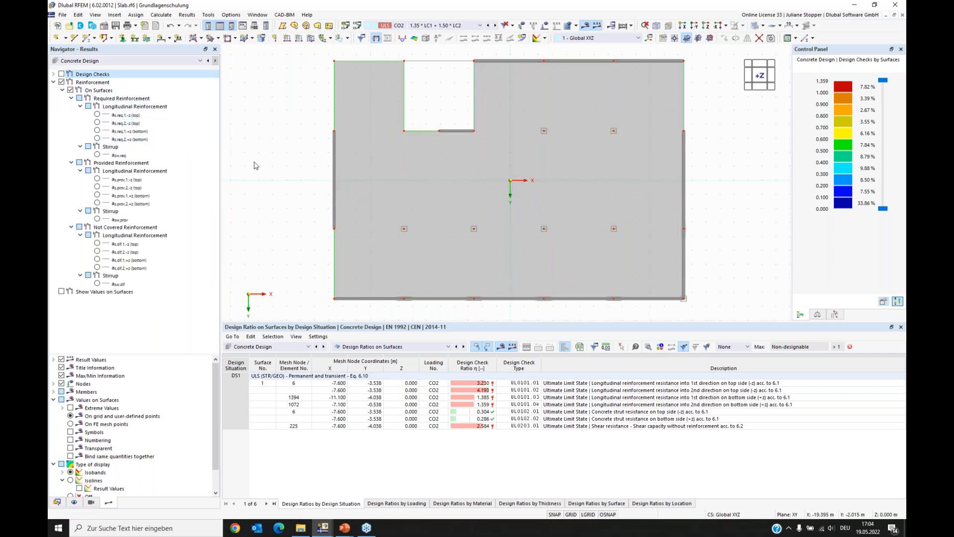
pyautogui.click(97, 114)
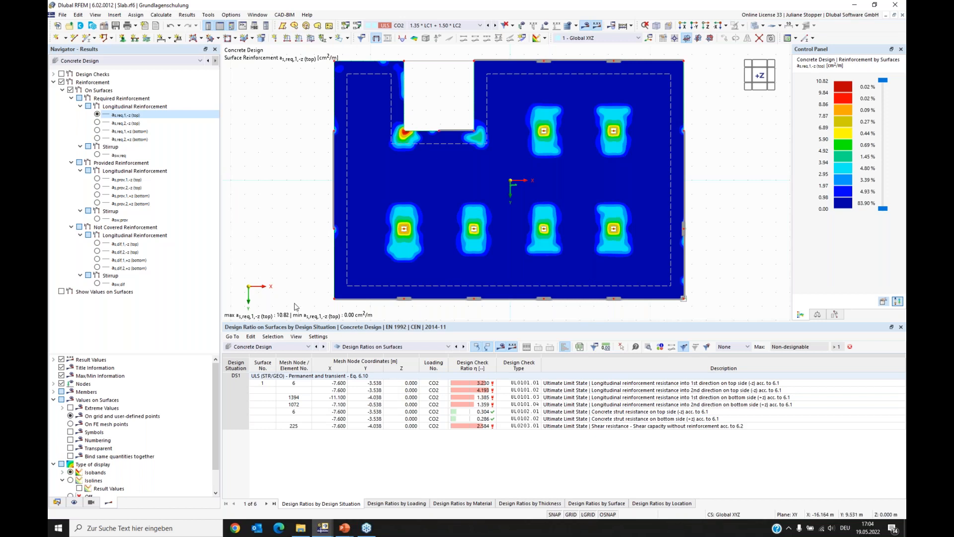
pyautogui.click(97, 122)
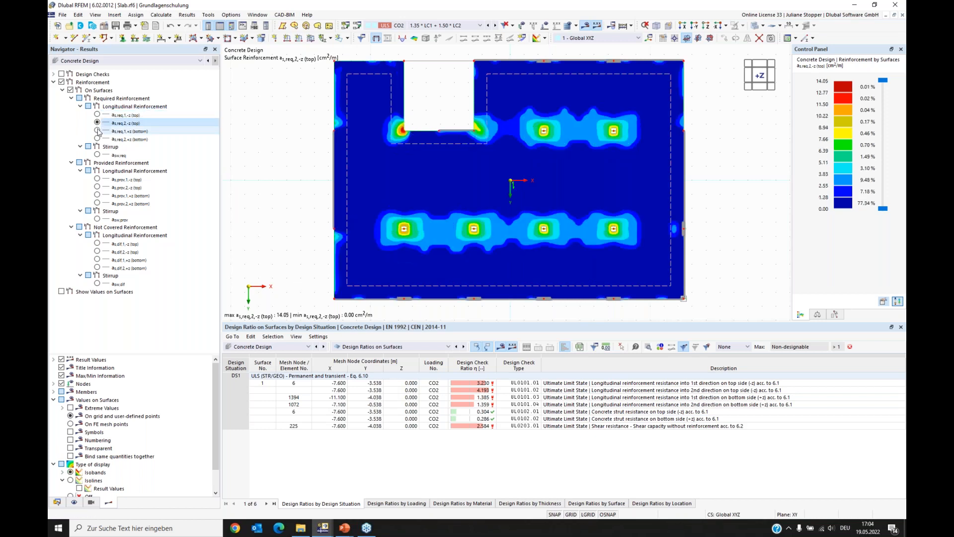
pyautogui.click(97, 131)
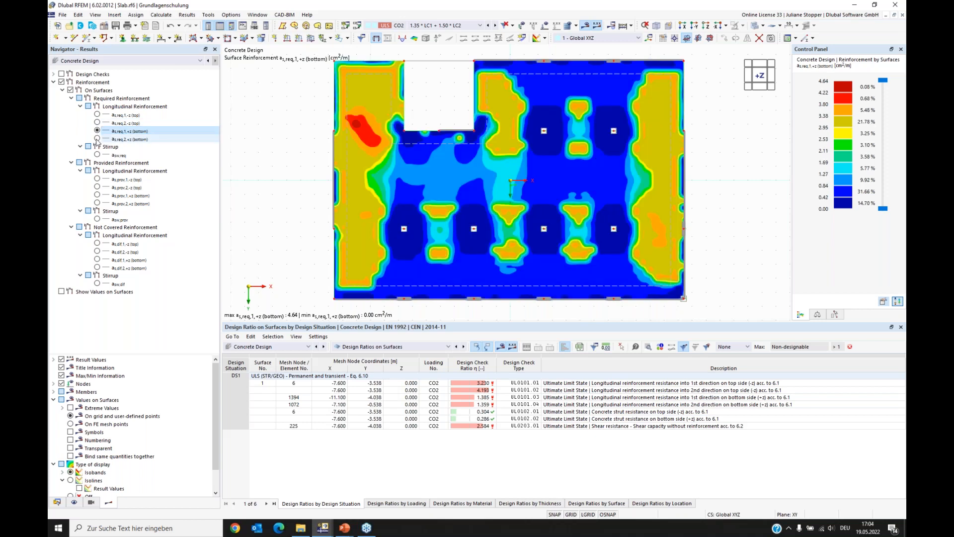
pyautogui.click(97, 139)
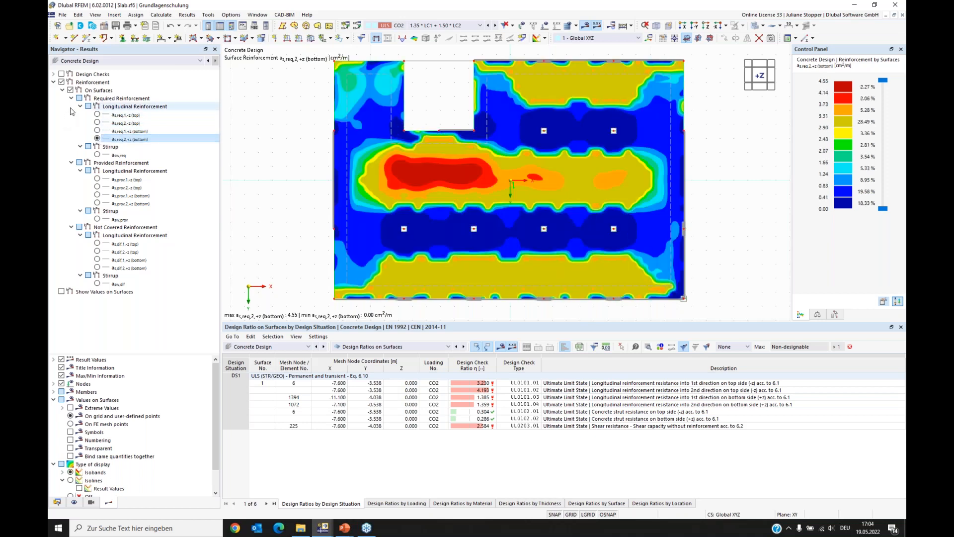
# Review the provided longitudinal reinforcement of the slab at top and bottom in both directions.
pyautogui.click(97, 179)
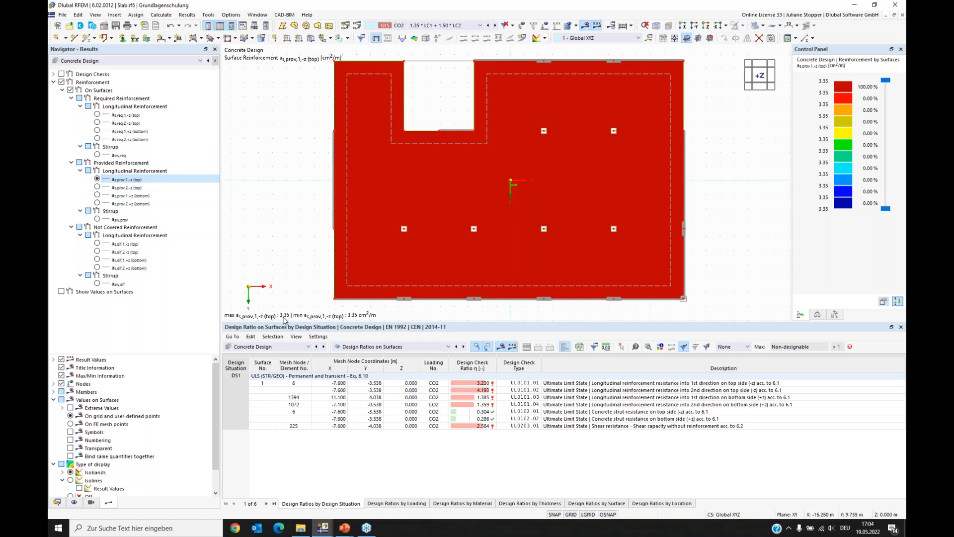
pyautogui.click(97, 187)
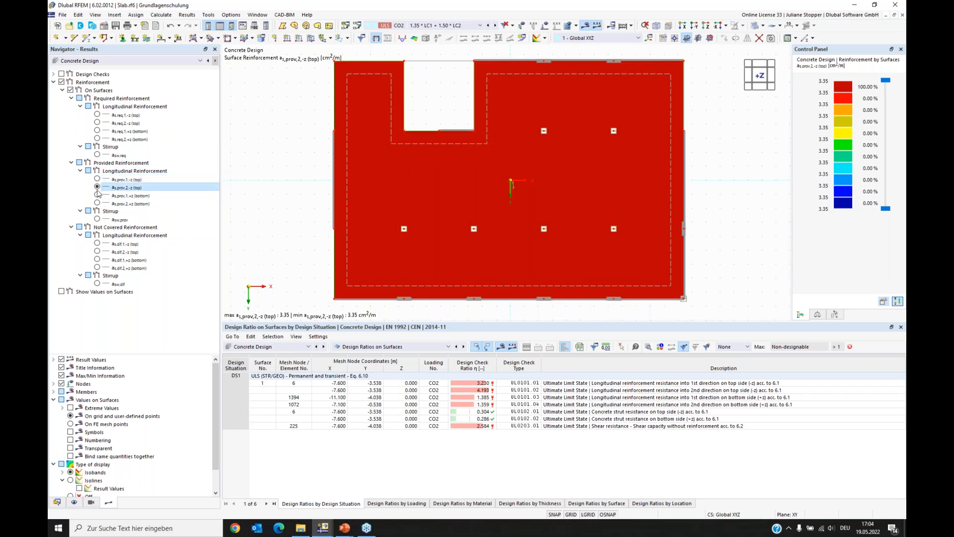
pyautogui.click(97, 195)
pyautogui.click(97, 203)
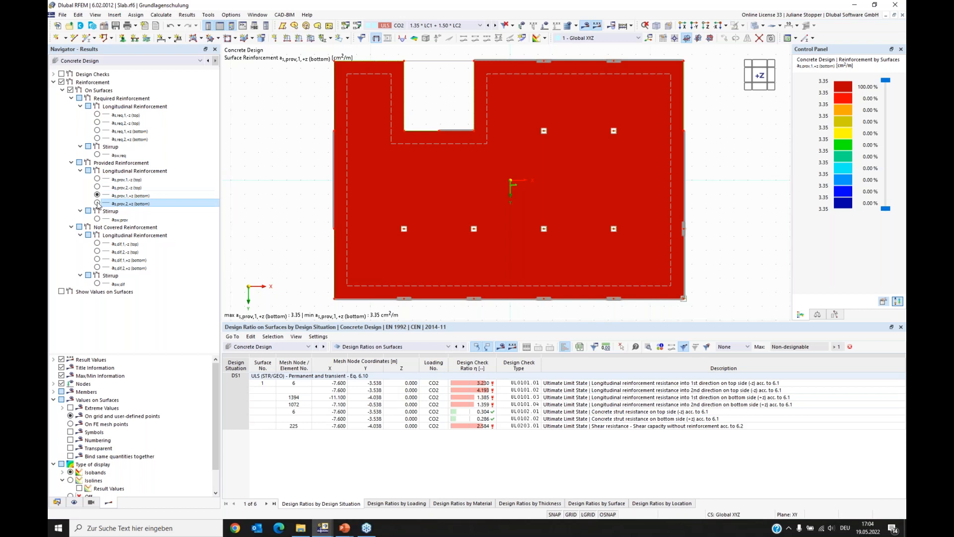
# Review the slab's not covered longitudinal reinforcement at top and bottom in both directions.
pyautogui.click(72, 162)
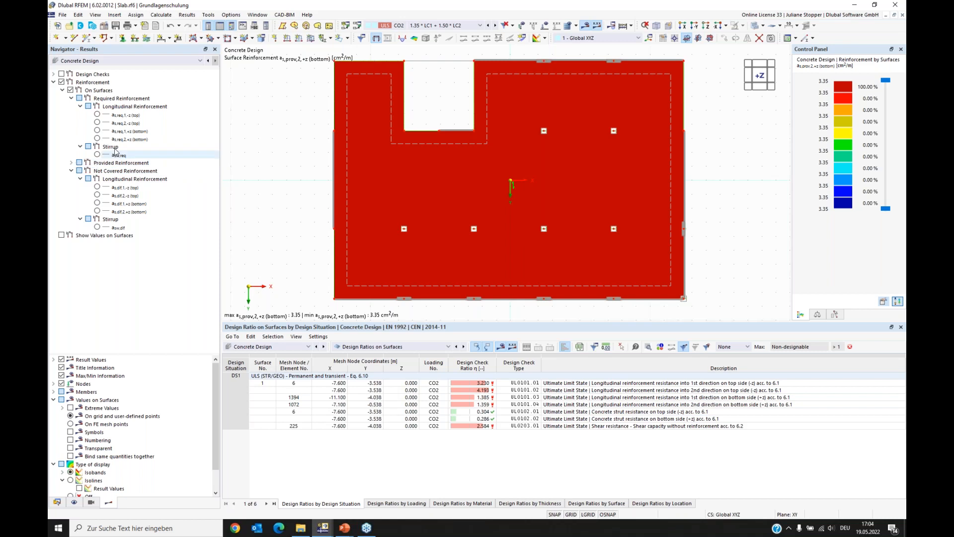
pyautogui.click(125, 187)
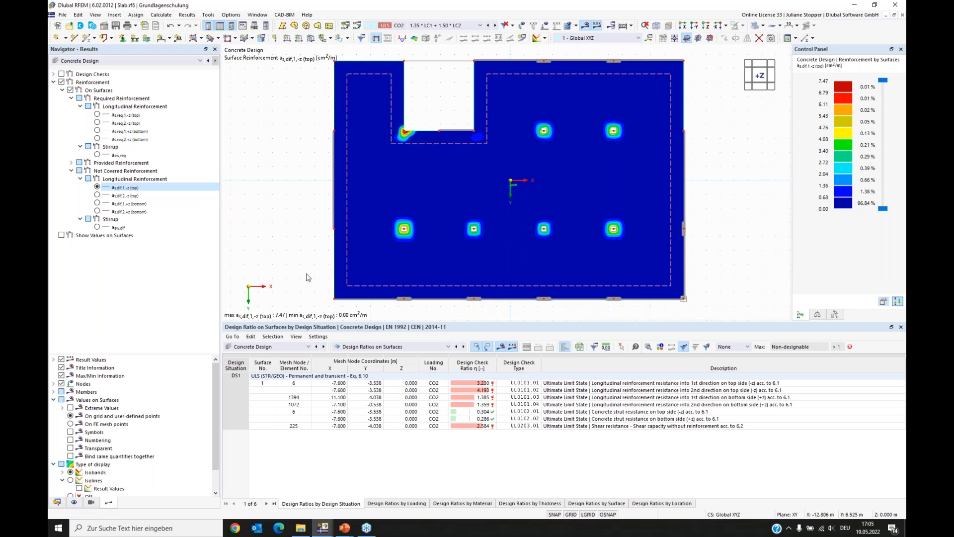
pyautogui.click(97, 195)
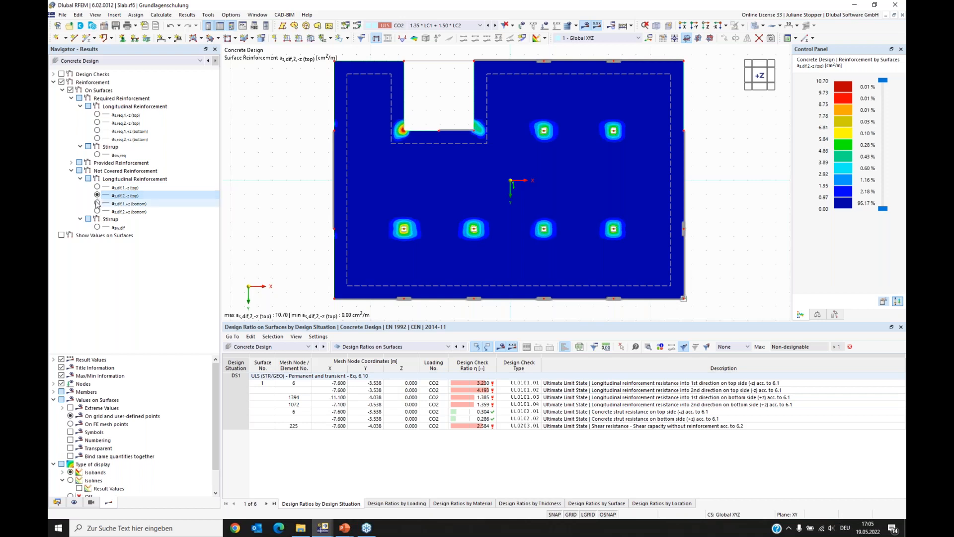
pyautogui.click(97, 204)
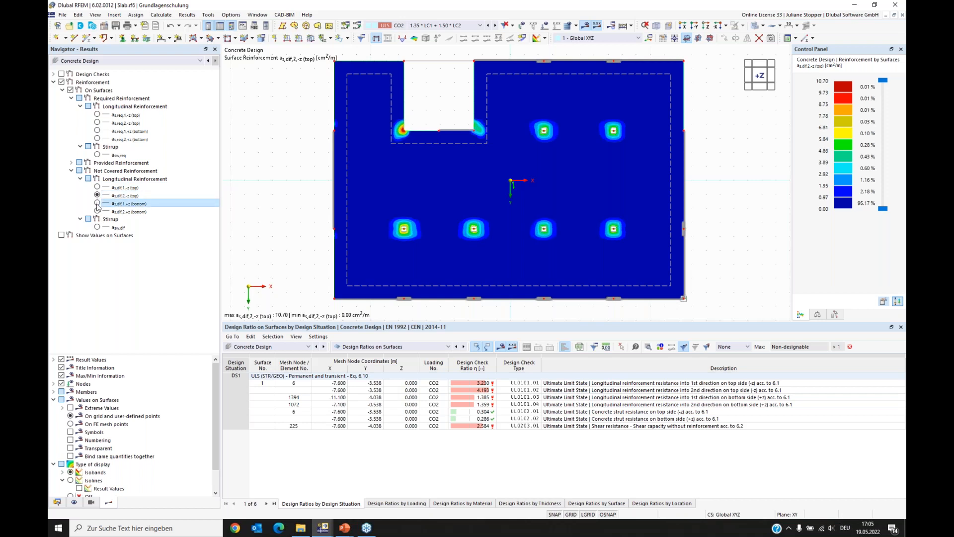
pyautogui.click(98, 213)
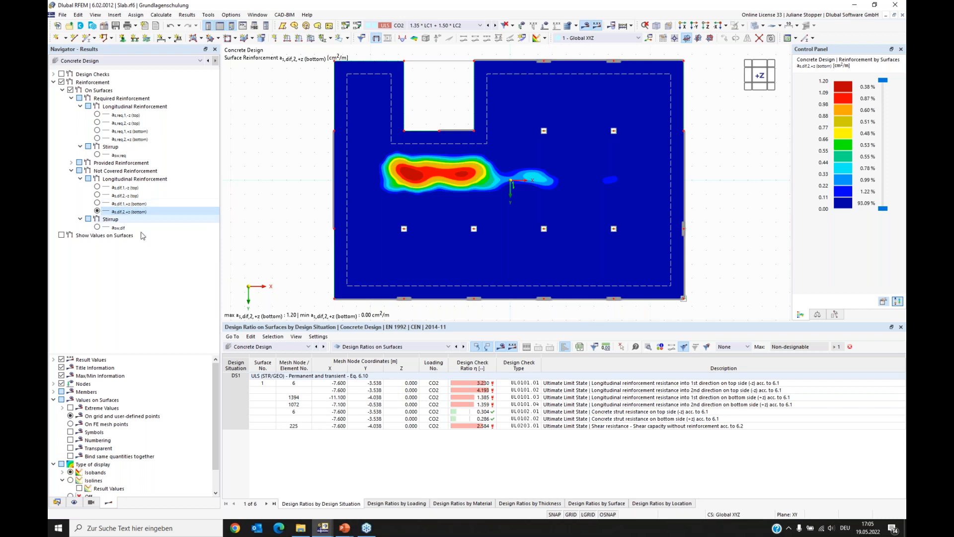
# Collapse the loads and guide objects in the model data and list the surface reinforcements under the concrete design types.
pyautogui.click(58, 503)
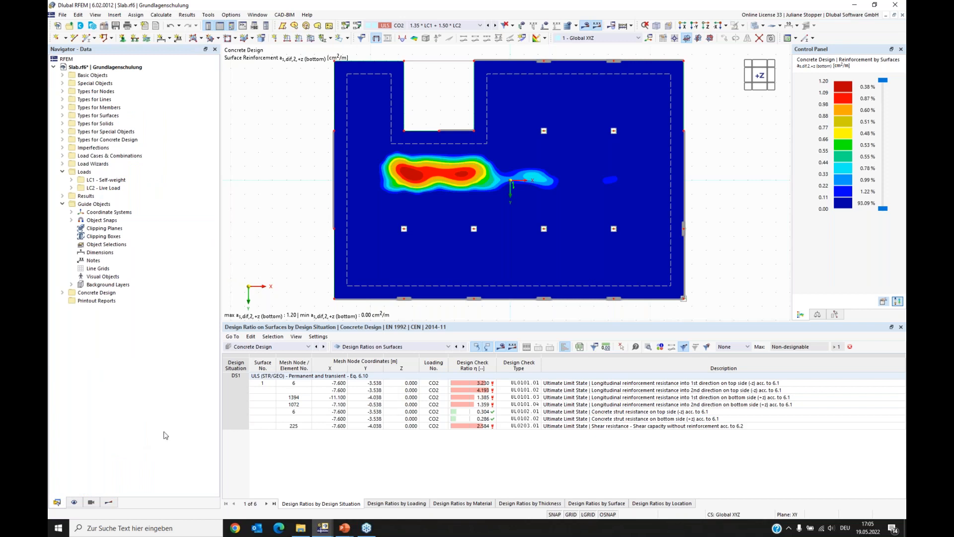
pyautogui.click(62, 205)
pyautogui.click(62, 172)
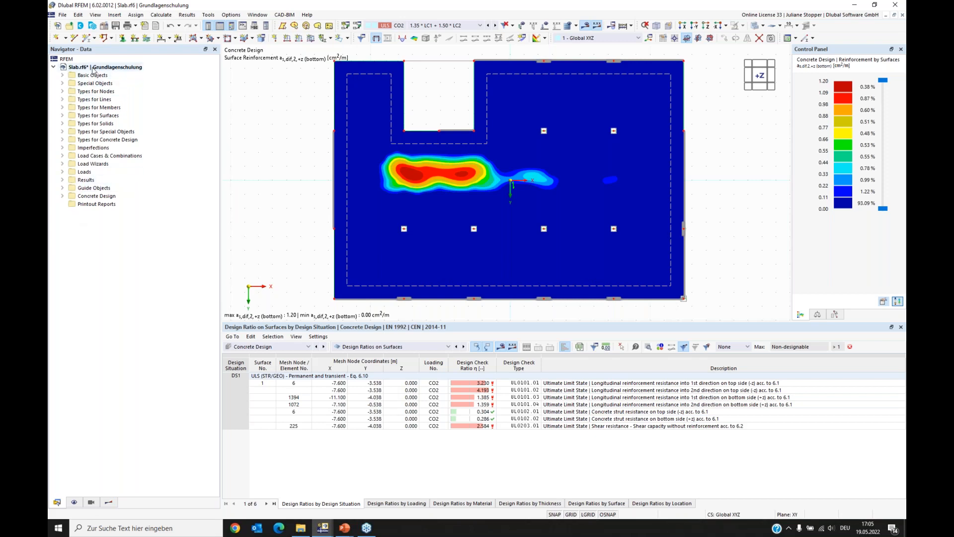
pyautogui.click(62, 132)
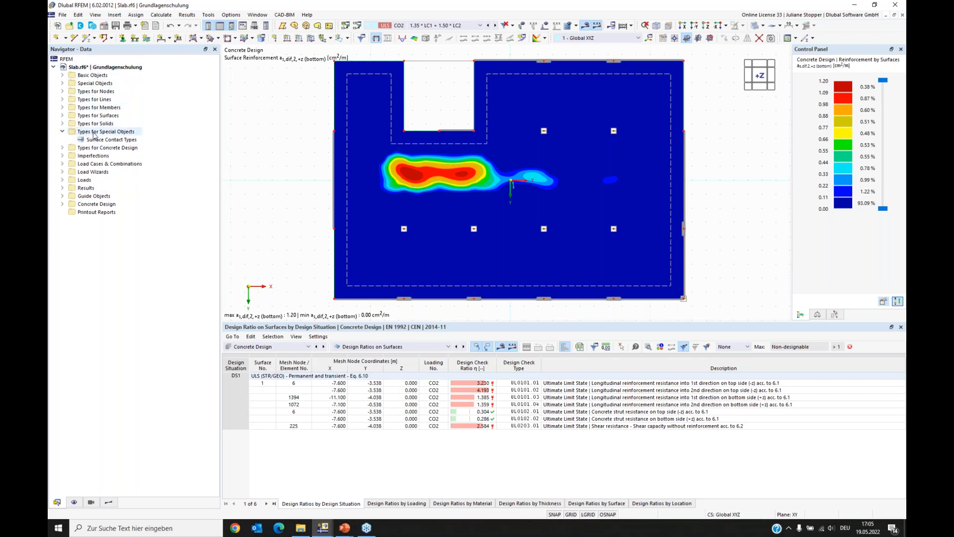
pyautogui.click(63, 133)
pyautogui.click(62, 140)
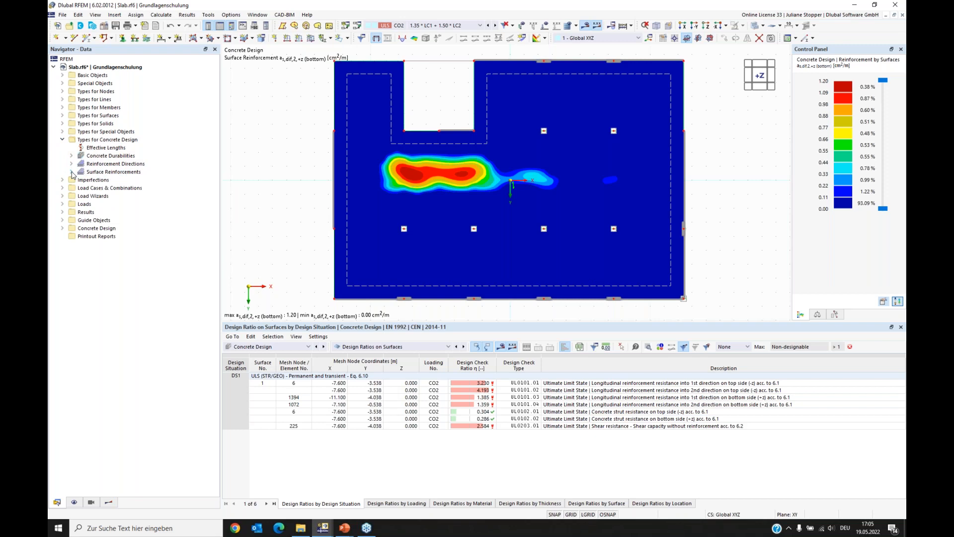
pyautogui.click(62, 228)
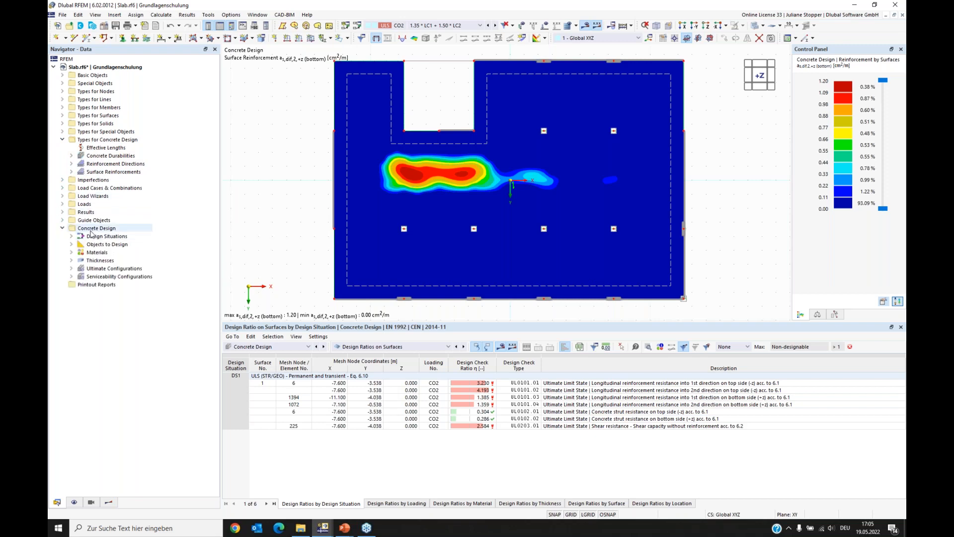
pyautogui.click(71, 173)
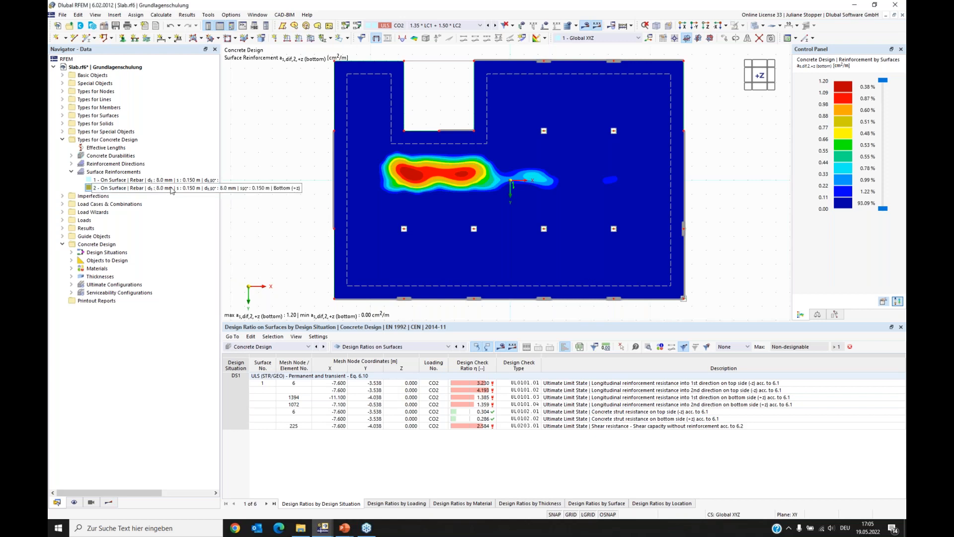
# Set the bottom surface reinforcement's main and transverse bar diameters to 10 mm and accept deleting the concrete design results.
pyautogui.doubleClick(171, 189)
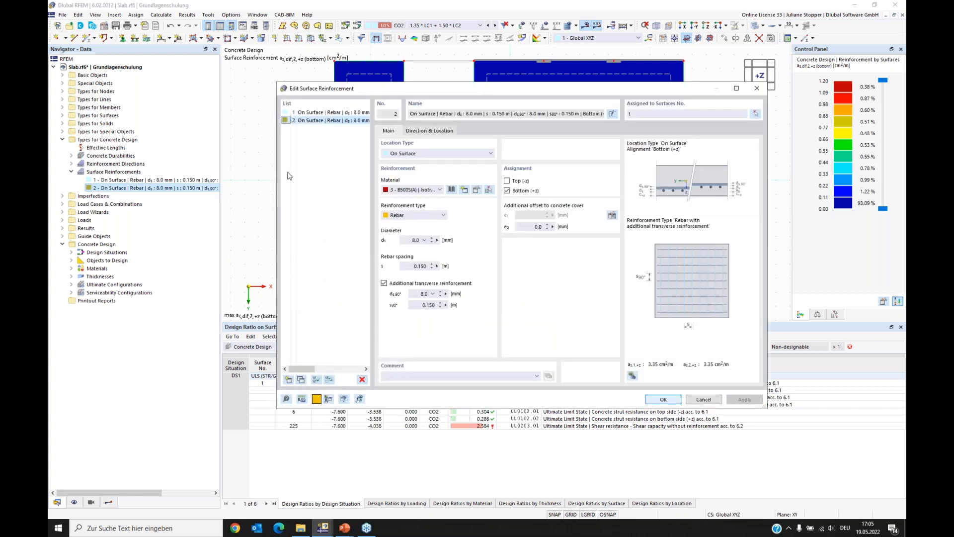
pyautogui.click(413, 241)
pyautogui.doubleClick(422, 295)
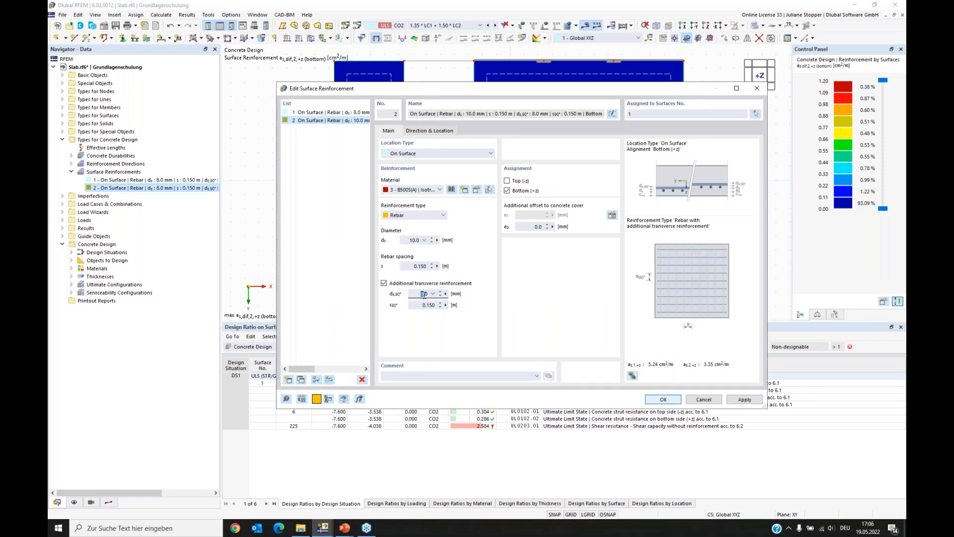
pyautogui.click(673, 403)
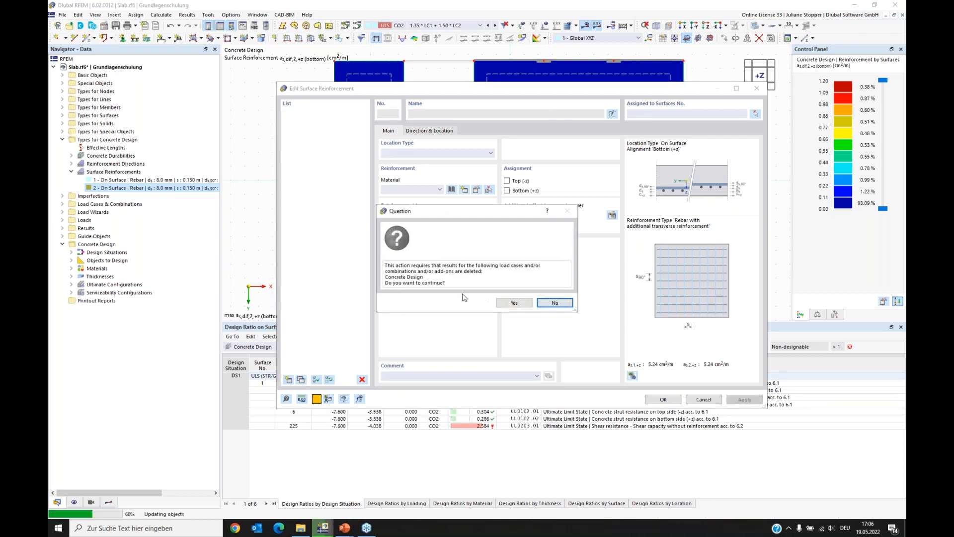
pyautogui.click(513, 302)
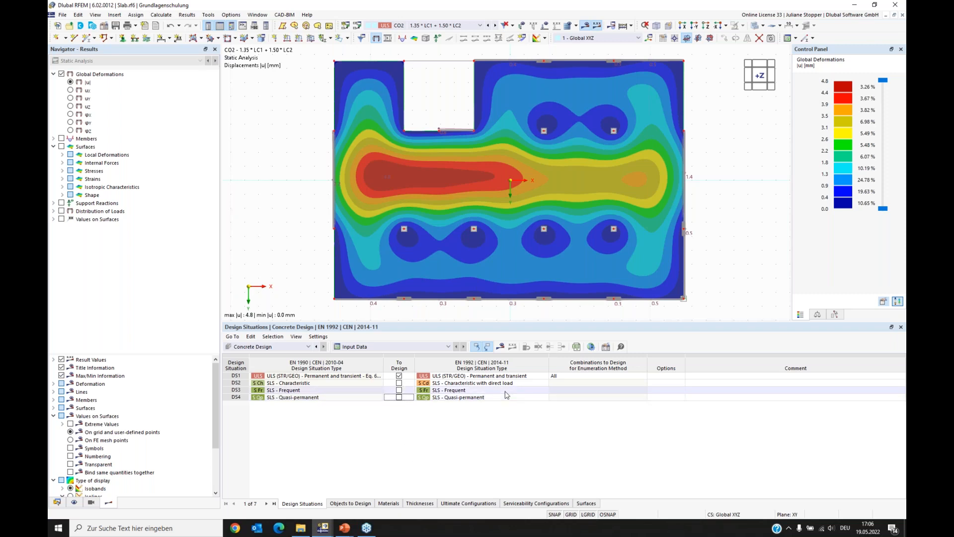
# Recalculate the concrete design and review the not covered longitudinal reinforcement at bottom and top in both directions.
pyautogui.click(501, 347)
pyautogui.click(514, 301)
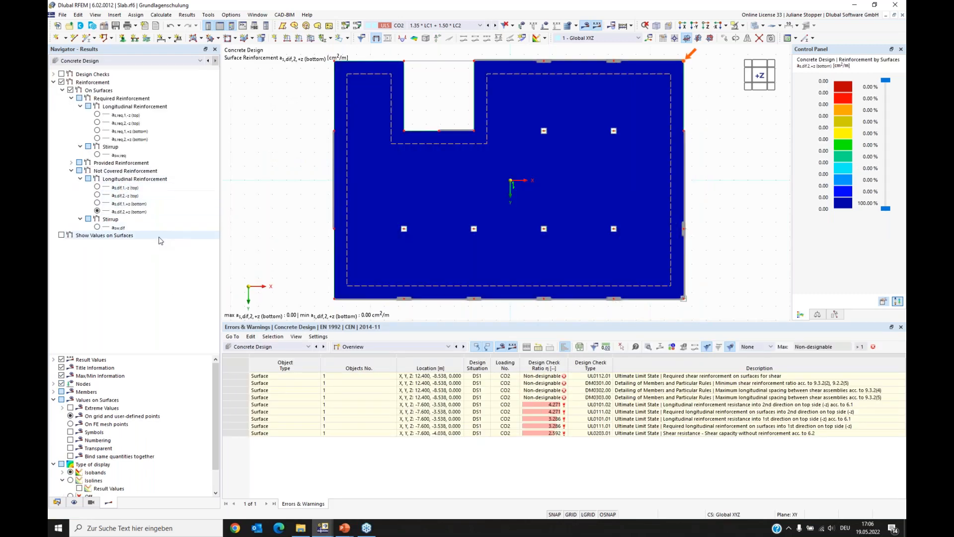
pyautogui.click(97, 204)
pyautogui.click(97, 203)
pyautogui.click(96, 212)
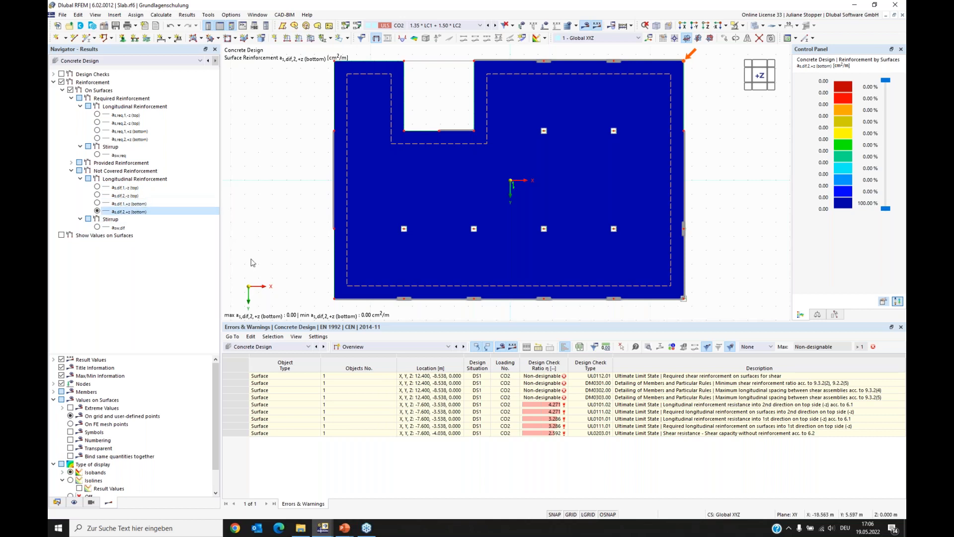
pyautogui.click(97, 187)
pyautogui.click(97, 196)
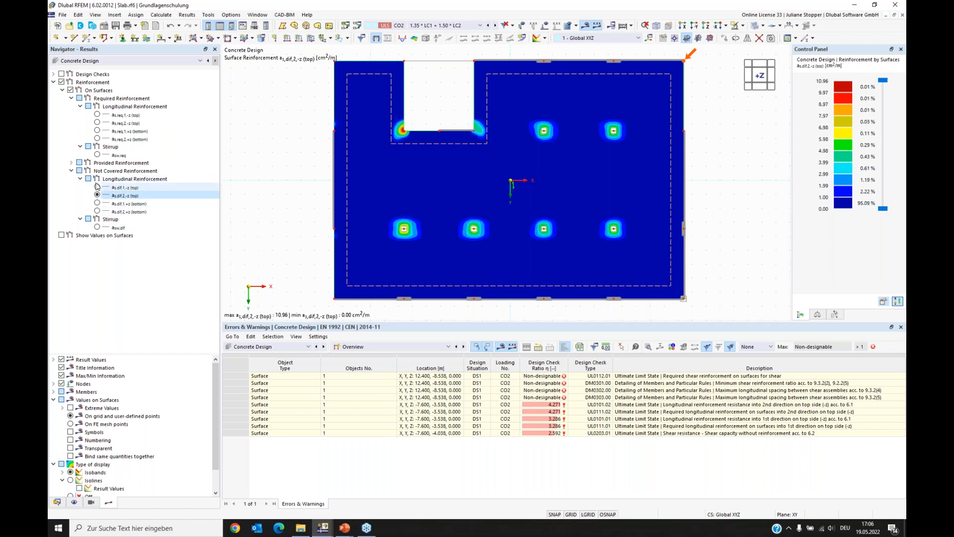
pyautogui.click(97, 187)
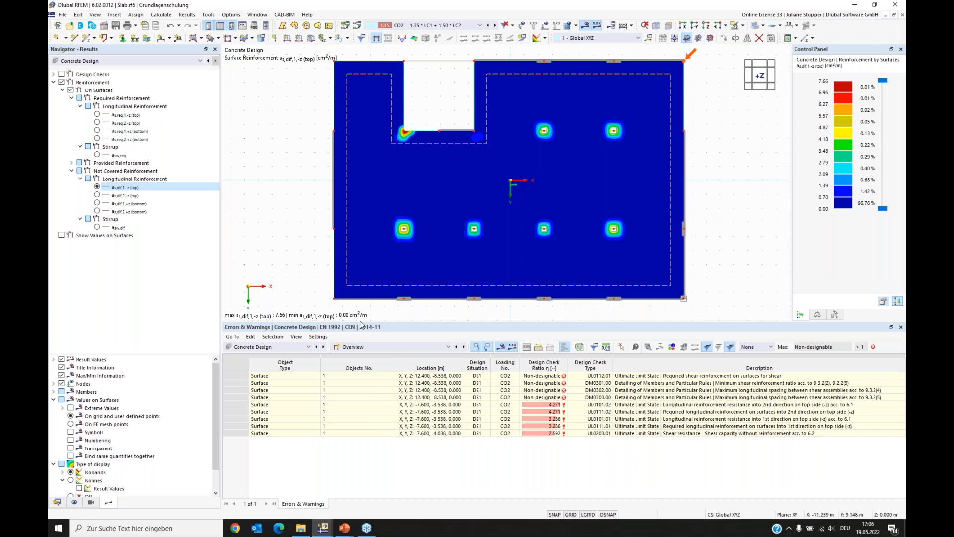
# Show the table of design ratios on surfaces and open the design check details of UL0101.01.
pyautogui.click(371, 346)
pyautogui.click(370, 369)
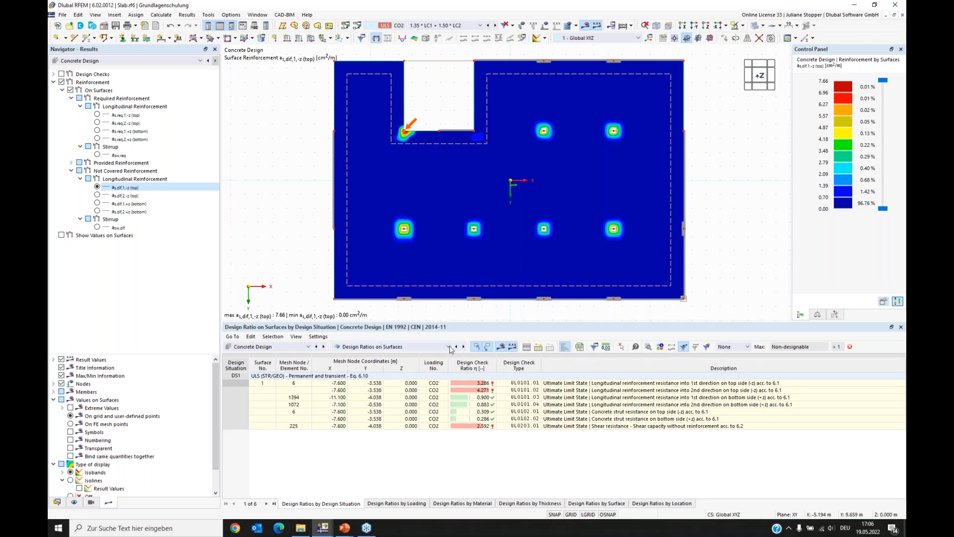
pyautogui.click(471, 384)
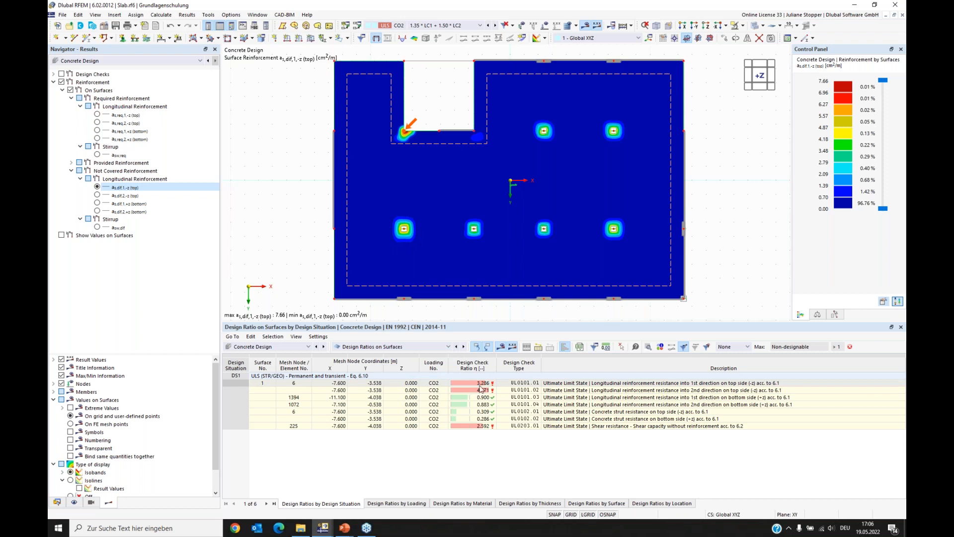
pyautogui.click(522, 383)
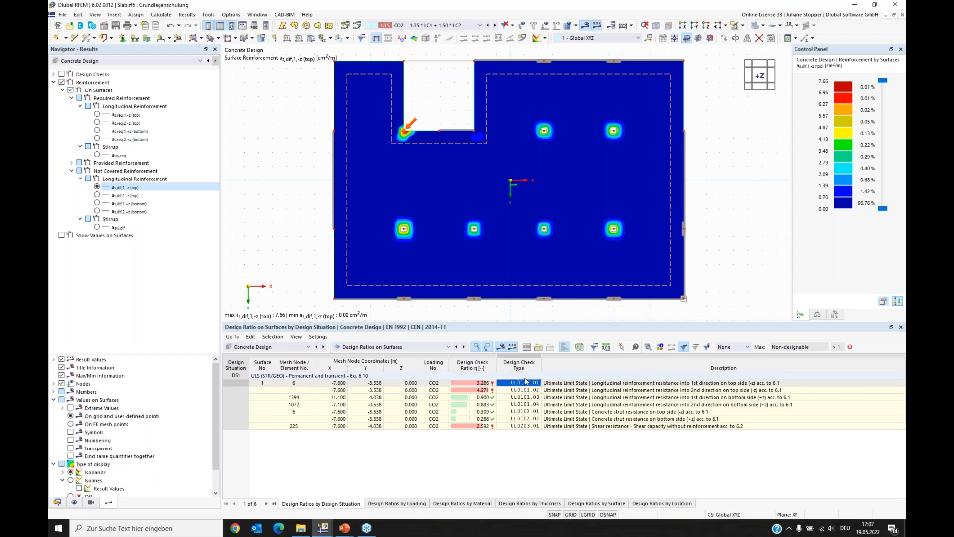
pyautogui.doubleClick(525, 381)
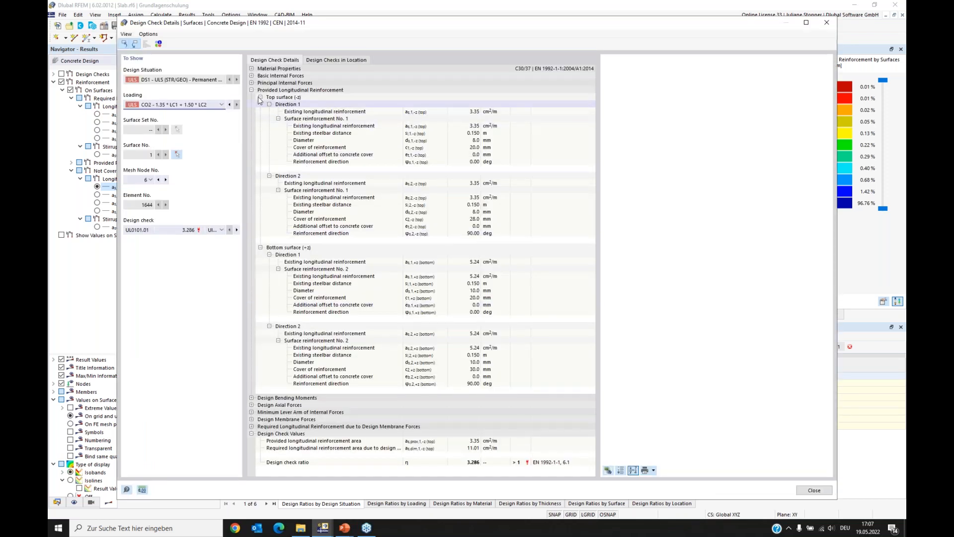
# Examine the concrete material properties and the formula behind the design check ratio of UL0101.01.
pyautogui.click(251, 90)
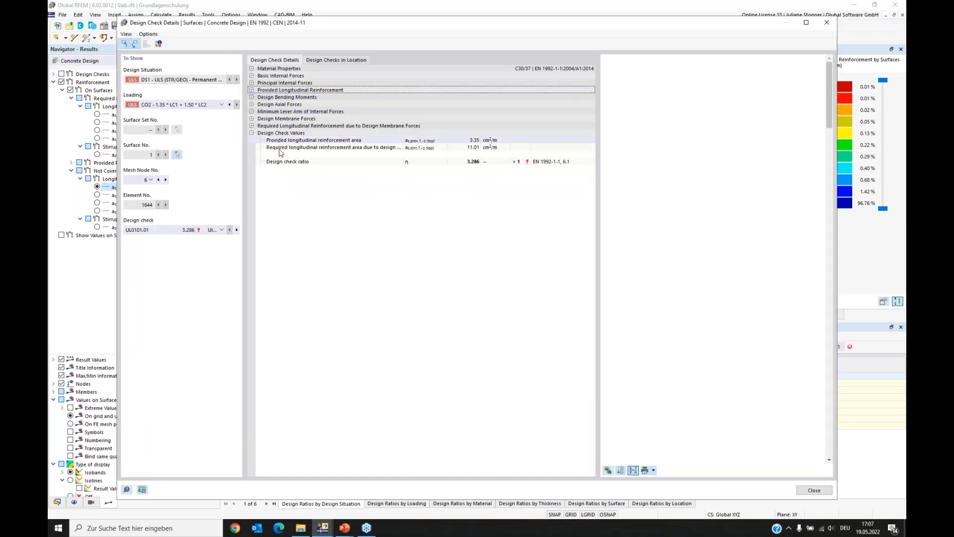
pyautogui.click(251, 68)
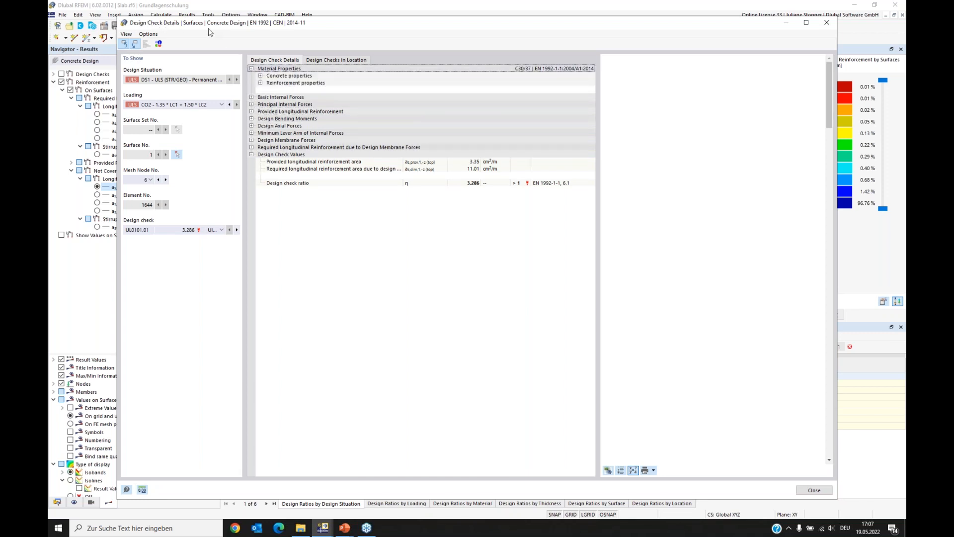
pyautogui.click(261, 76)
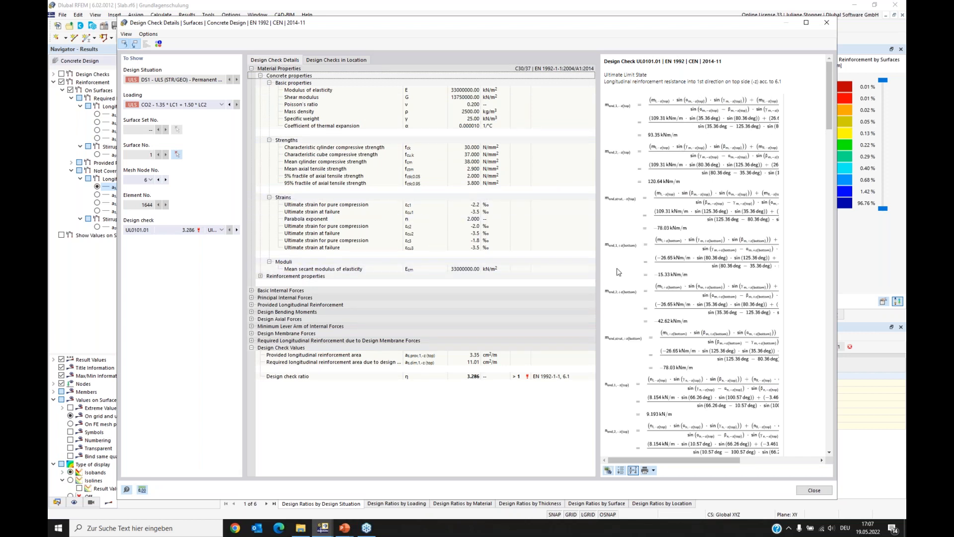
pyautogui.click(472, 377)
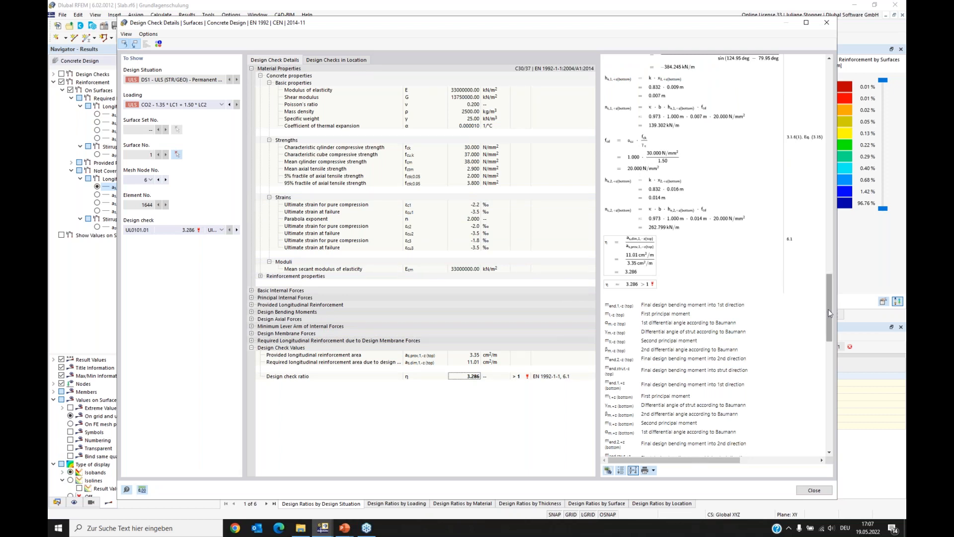
pyautogui.moveTo(828, 312); pyautogui.dragTo(828, 302)
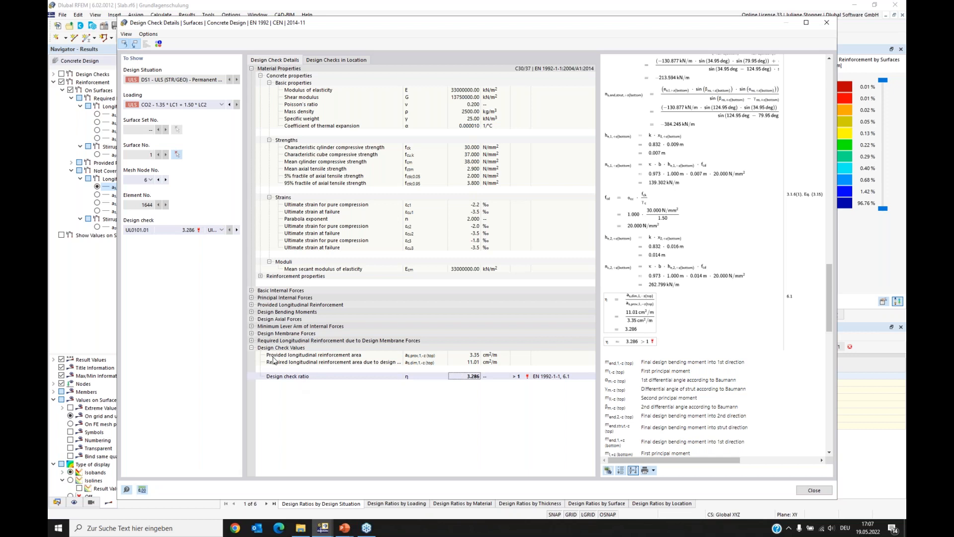
# Examine the minimum lever arm data, including lever arm ratio, stress reduction factor and parabola exponent, and close the check details.
pyautogui.click(252, 327)
pyautogui.click(252, 326)
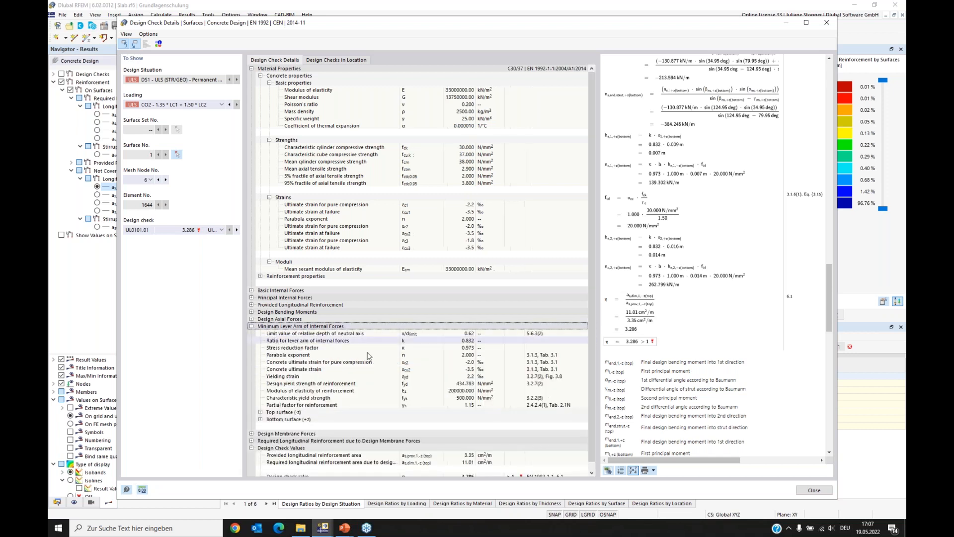
pyautogui.click(465, 340)
pyautogui.click(463, 347)
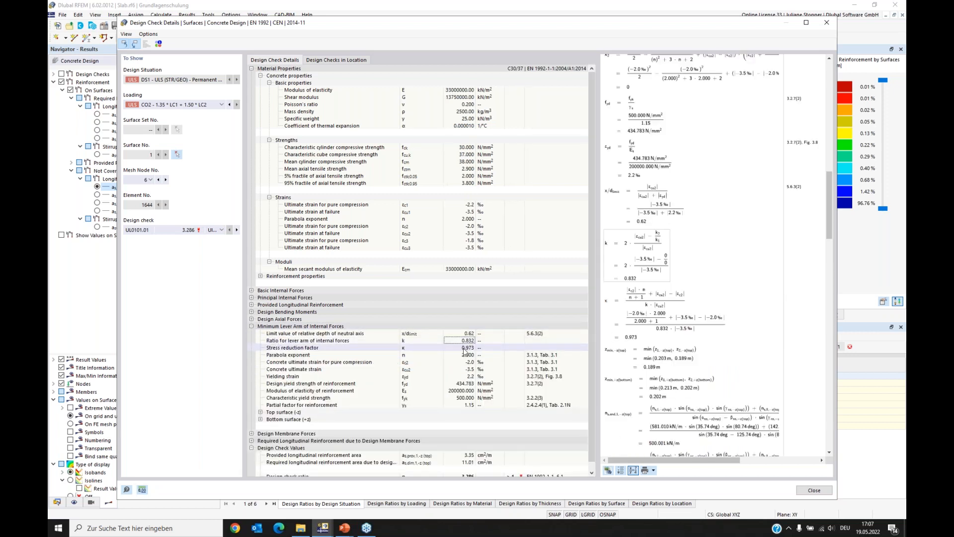
pyautogui.click(466, 354)
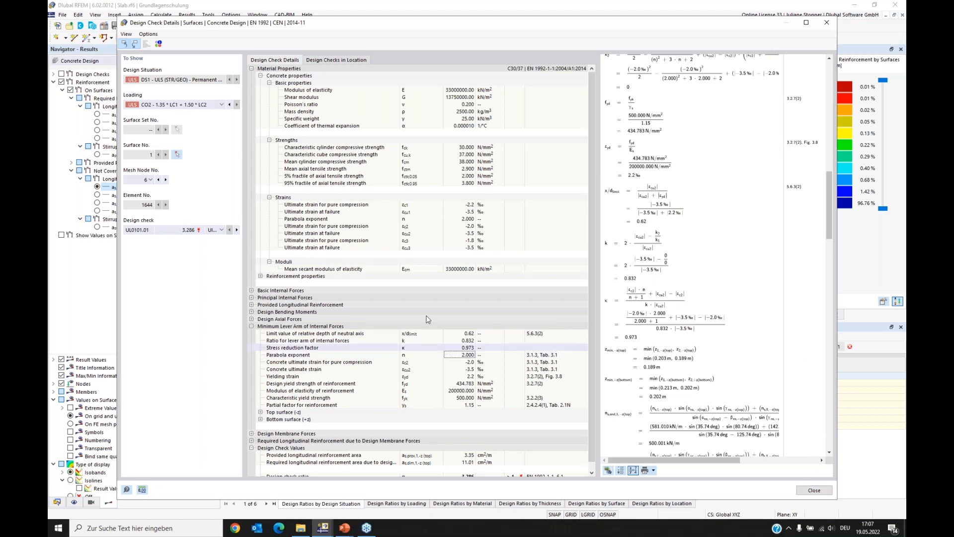
pyautogui.click(814, 490)
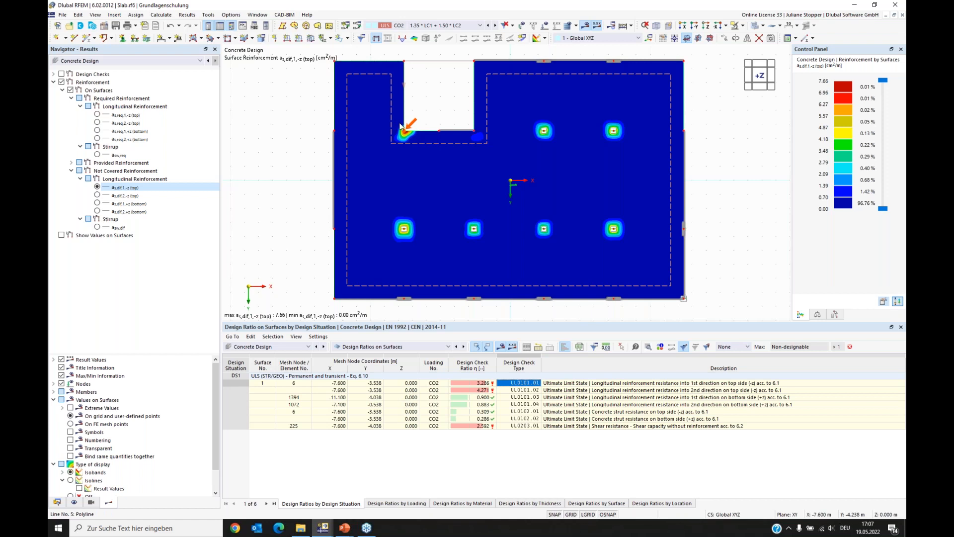
# Create a new surface reinforcement with the Free Rectangular location type, assigned to the top (-z) side only.
pyautogui.click(295, 202)
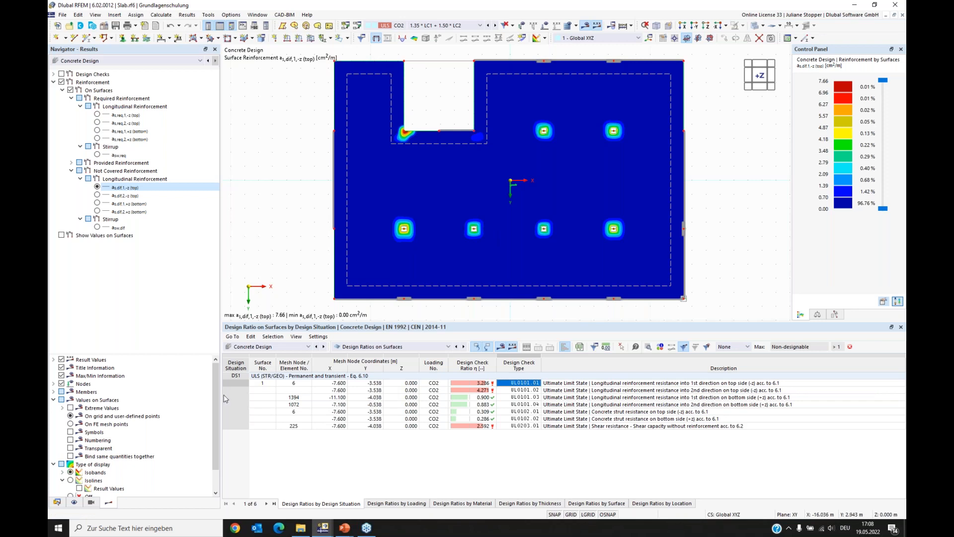
pyautogui.click(57, 502)
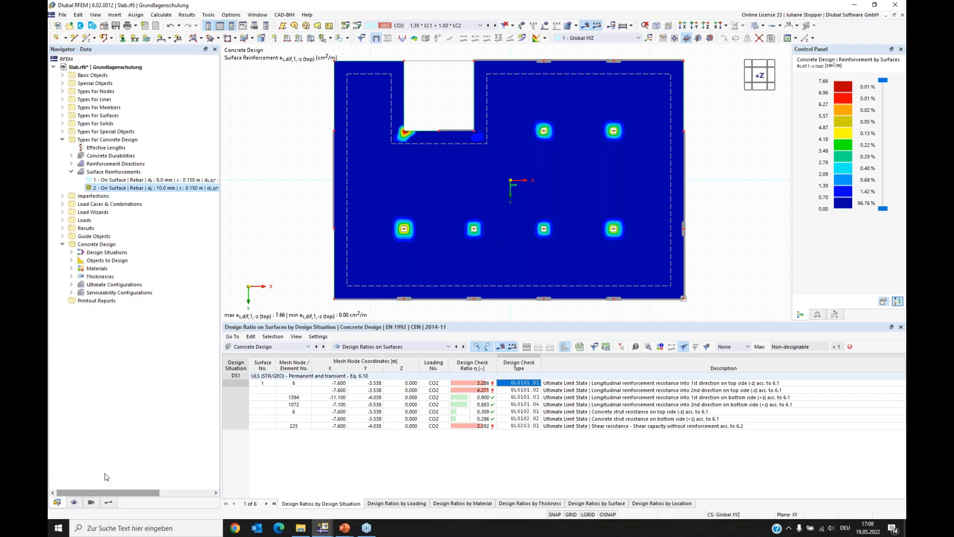
pyautogui.rightClick(103, 172)
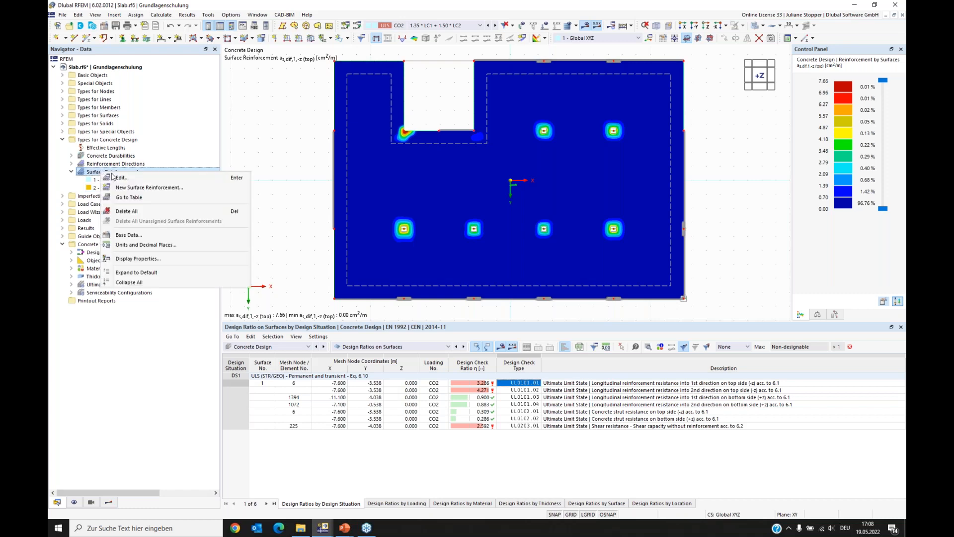
pyautogui.click(132, 189)
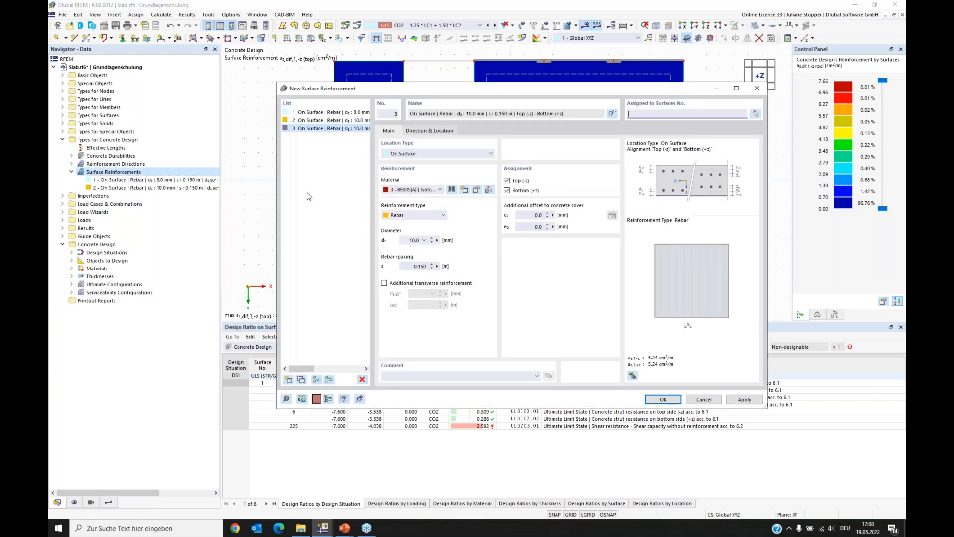
pyautogui.click(427, 154)
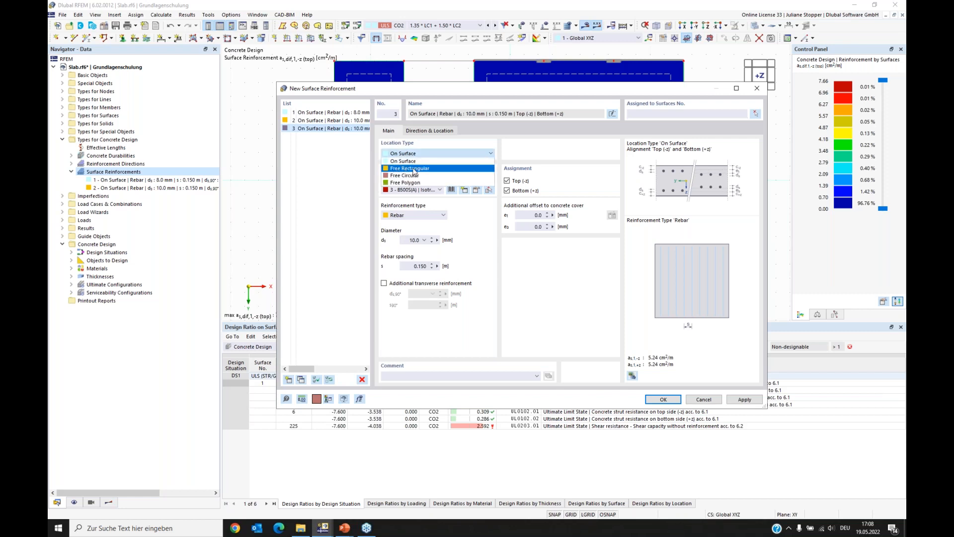
pyautogui.click(417, 170)
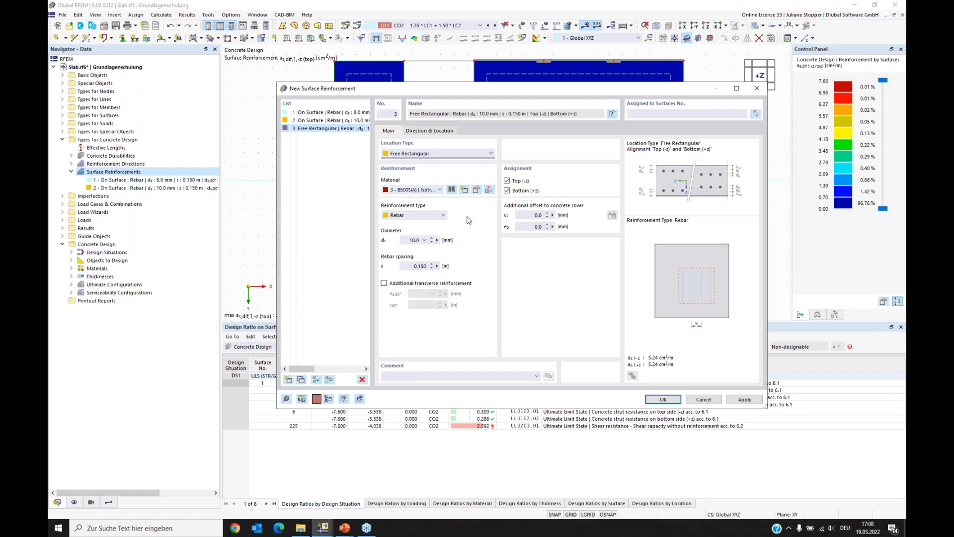
pyautogui.click(507, 191)
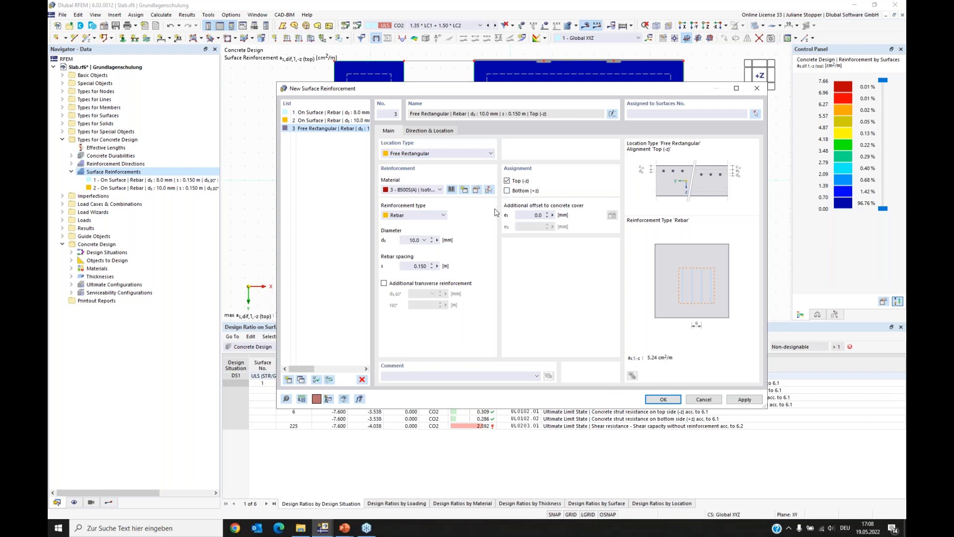
# Add transverse reinforcement and set 16 mm rebar diameter and 0.100 m spacing in both directions.
pyautogui.click(384, 283)
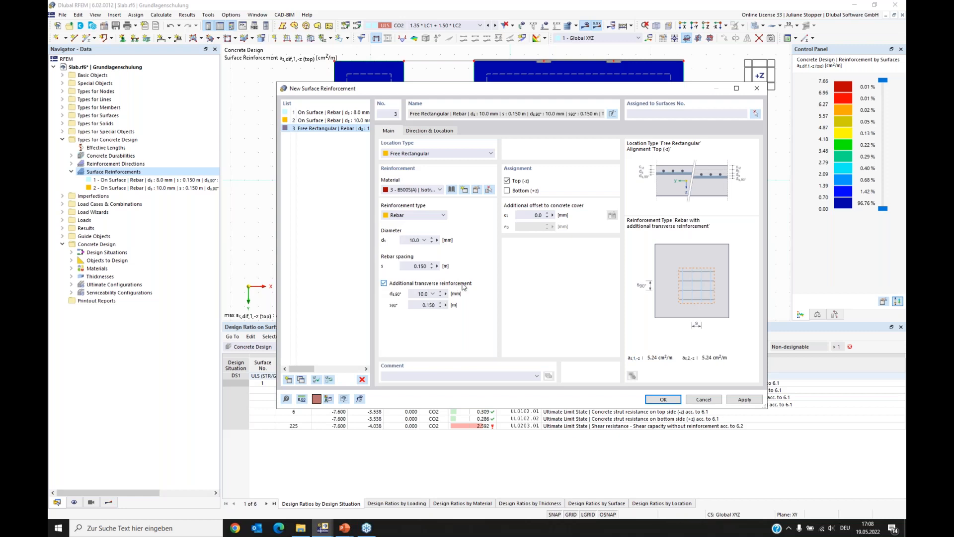
pyautogui.click(414, 240)
pyautogui.click(422, 294)
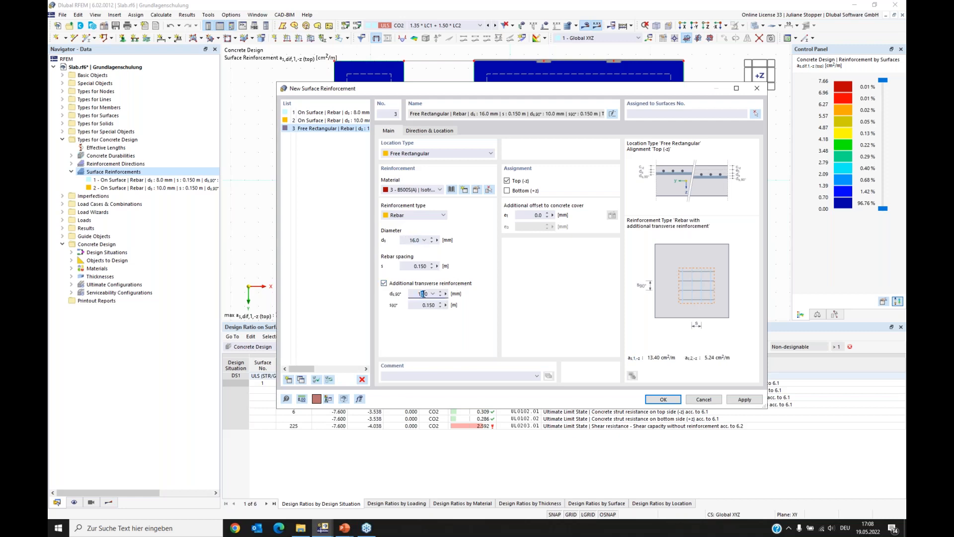
pyautogui.click(422, 265)
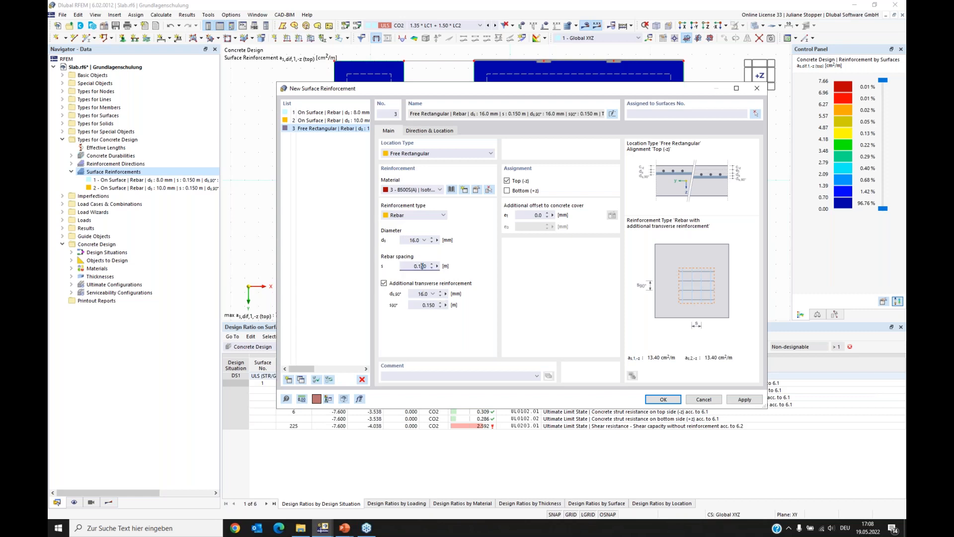
pyautogui.click(430, 305)
pyautogui.write('0')
# Define the rectangle's location by centre and sides, keeping direction as,1, and pick the lower-left column node as its centre.
pyautogui.click(431, 131)
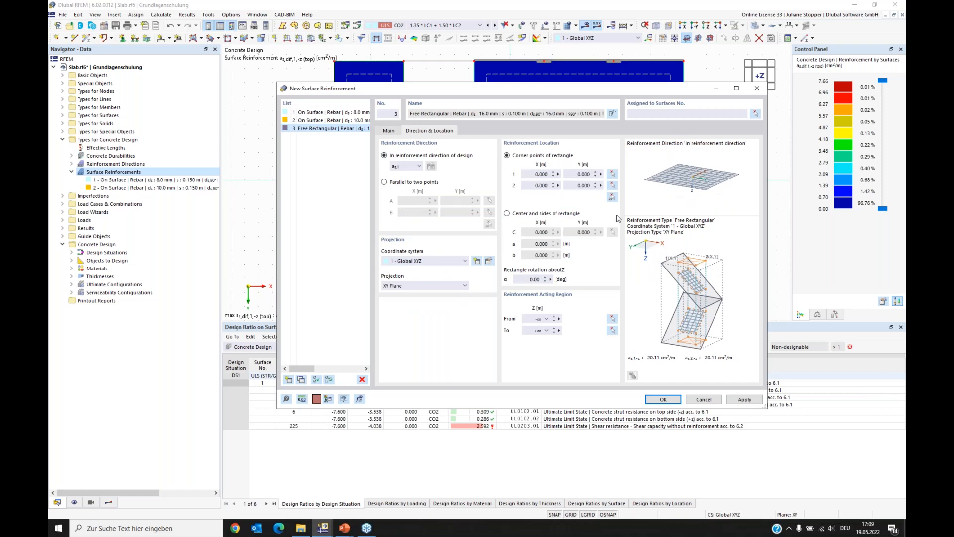
pyautogui.click(420, 167)
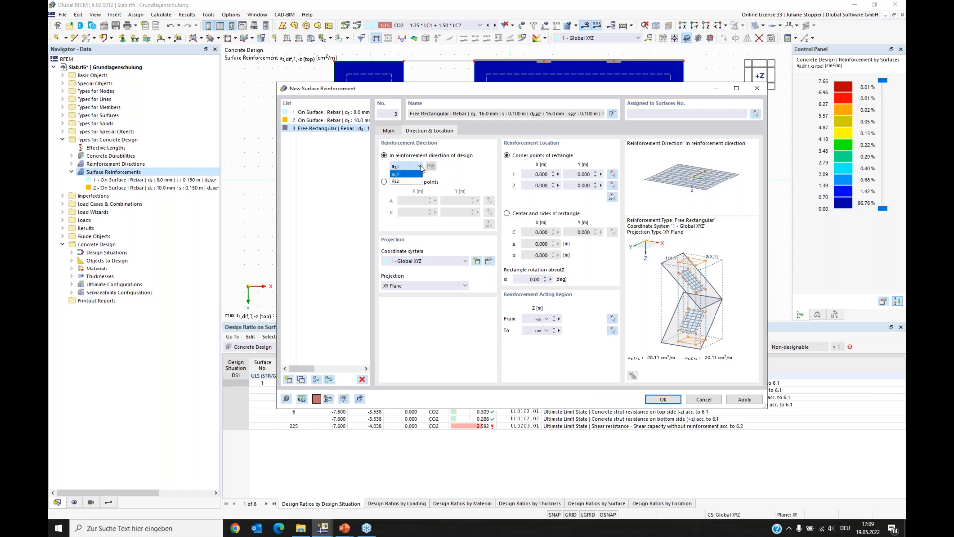
pyautogui.click(465, 172)
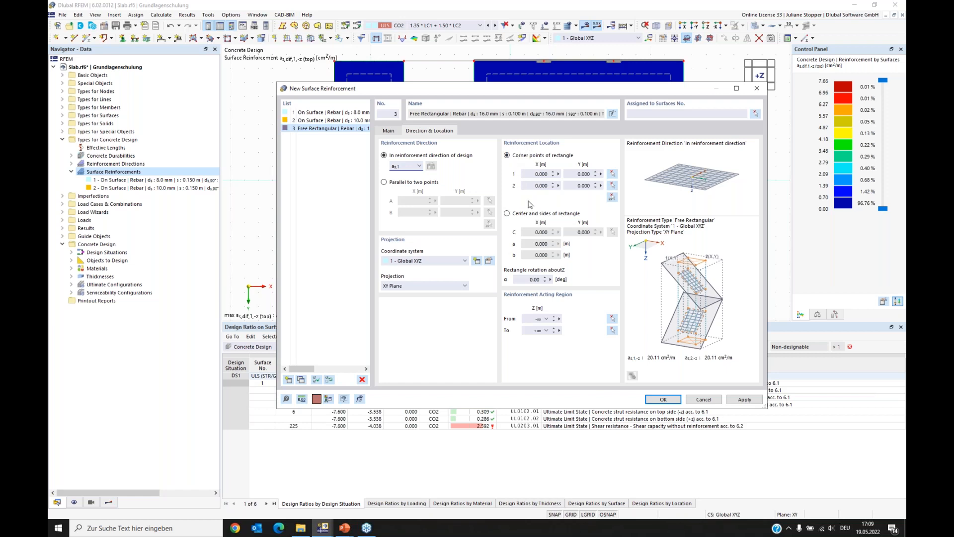
pyautogui.click(507, 214)
pyautogui.click(613, 232)
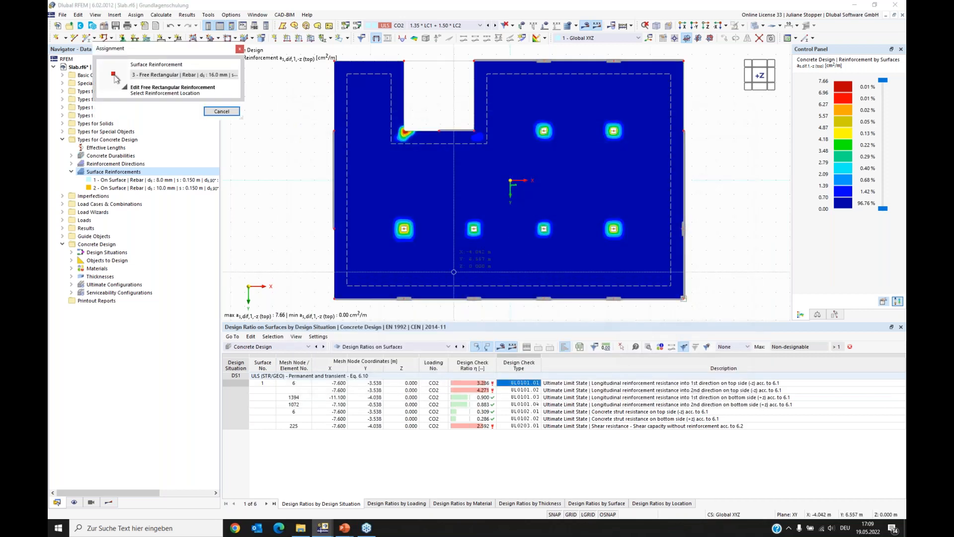
pyautogui.scroll(5, 404, 230)
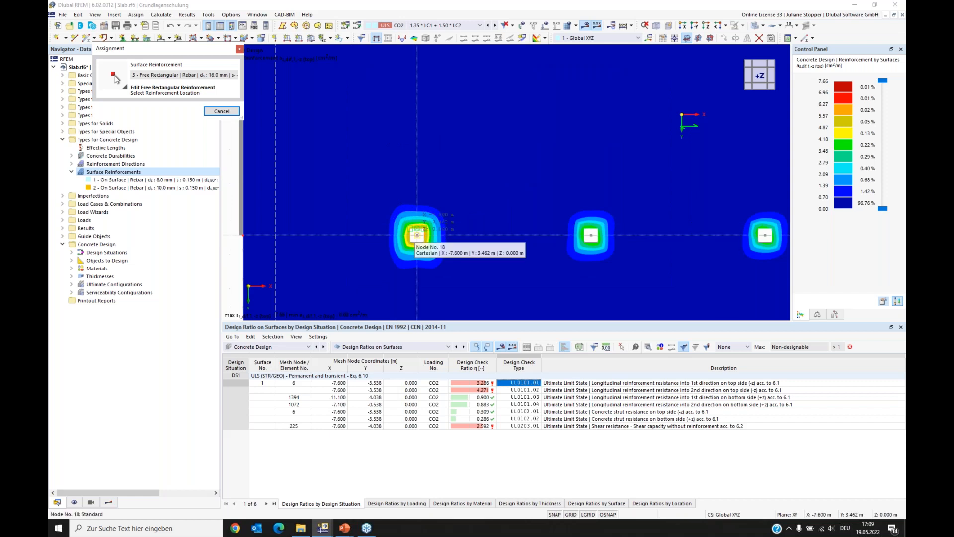
pyautogui.click(417, 235)
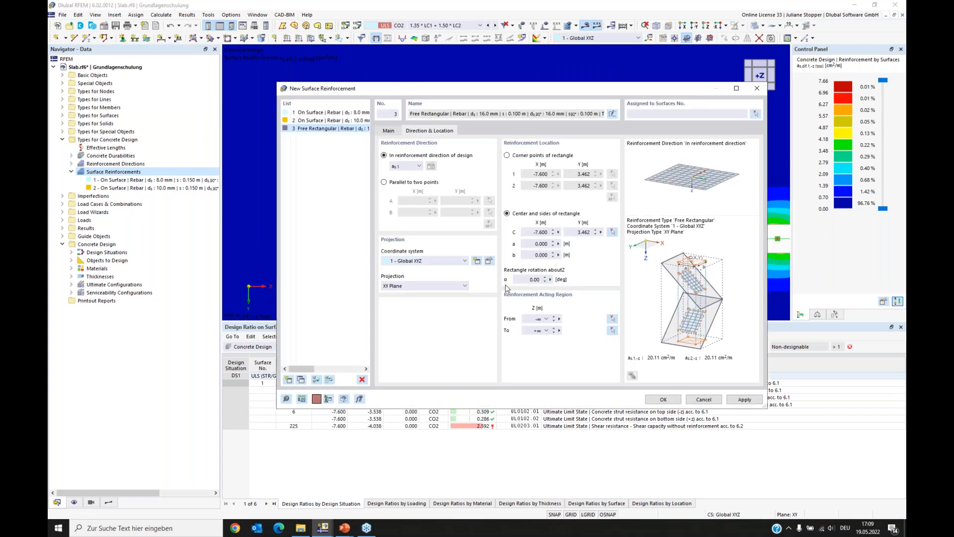
# Set the rectangle's sides to a = 3 m and b = 4 m, assign it to surface 1 and confirm the new reinforcement.
pyautogui.click(537, 244)
pyautogui.write('3')
pyautogui.click(531, 255)
pyautogui.write('4')
pyautogui.click(533, 280)
pyautogui.click(665, 113)
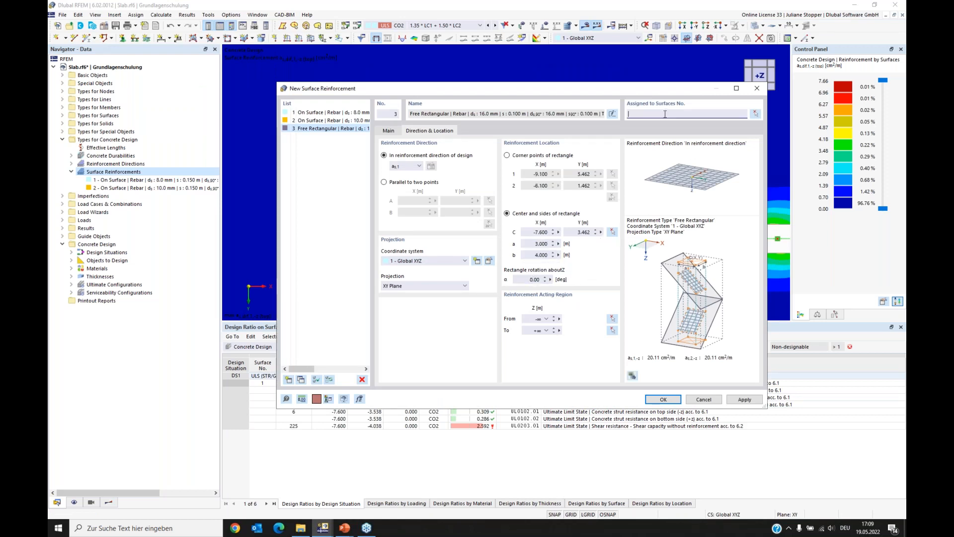
pyautogui.click(663, 399)
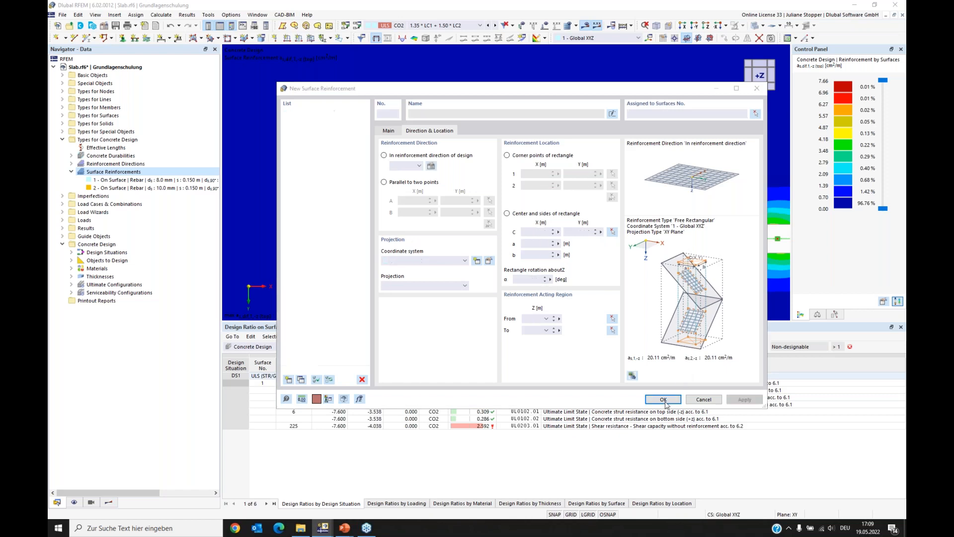
pyautogui.click(515, 303)
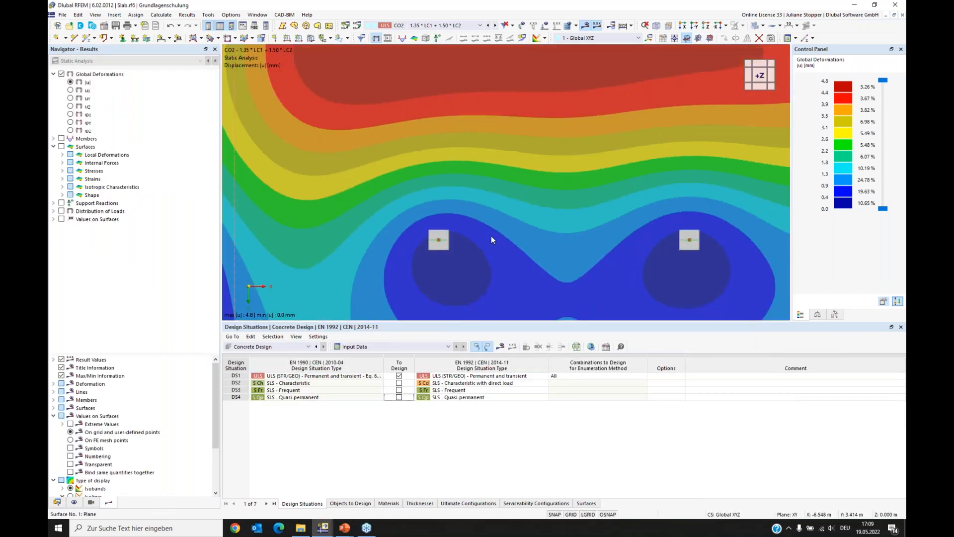
# Hide the results and display the surface reinforcement in the model without the on-surface reinforcement.
pyautogui.click(585, 28)
pyautogui.scroll(-3, 610, 208)
pyautogui.moveTo(655, 210); pyautogui.dragTo(497, 239, button='middle')
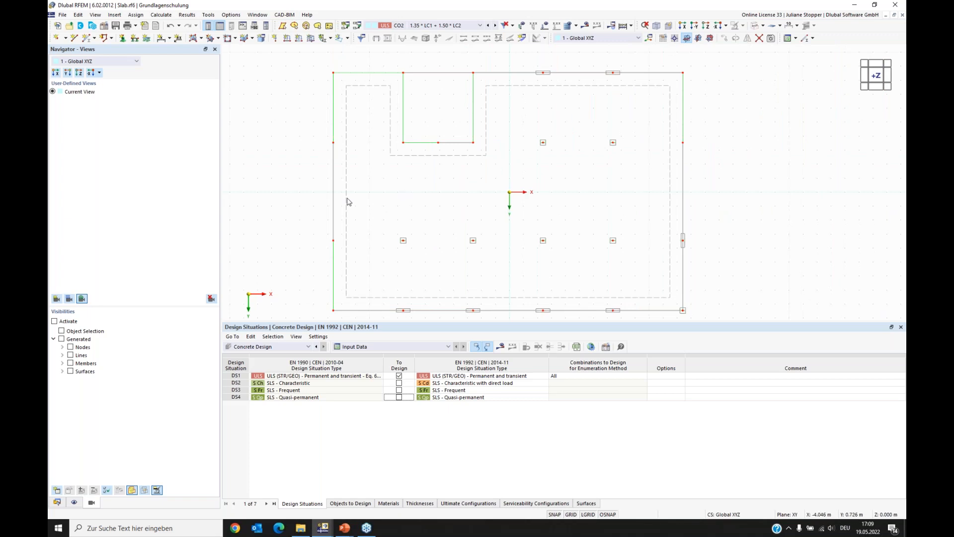
pyautogui.click(74, 502)
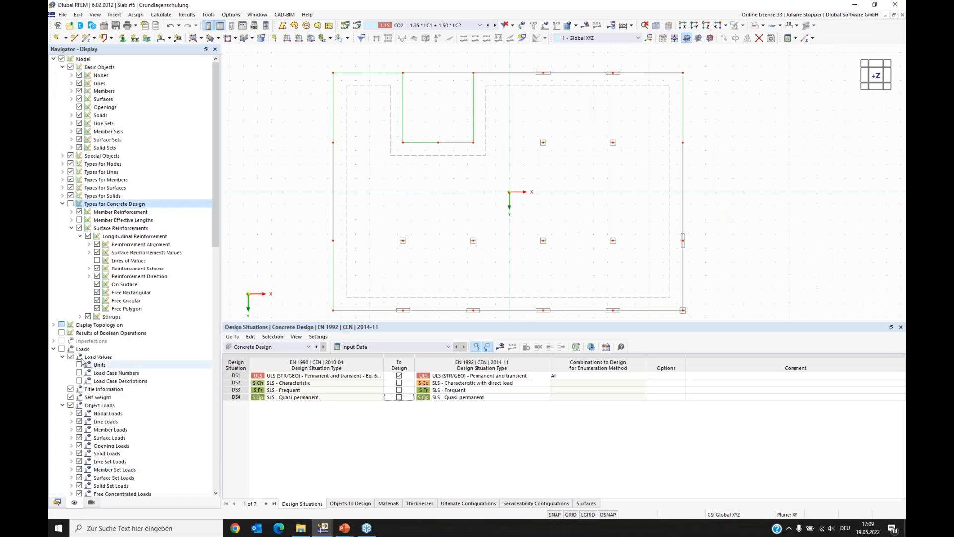
pyautogui.click(72, 204)
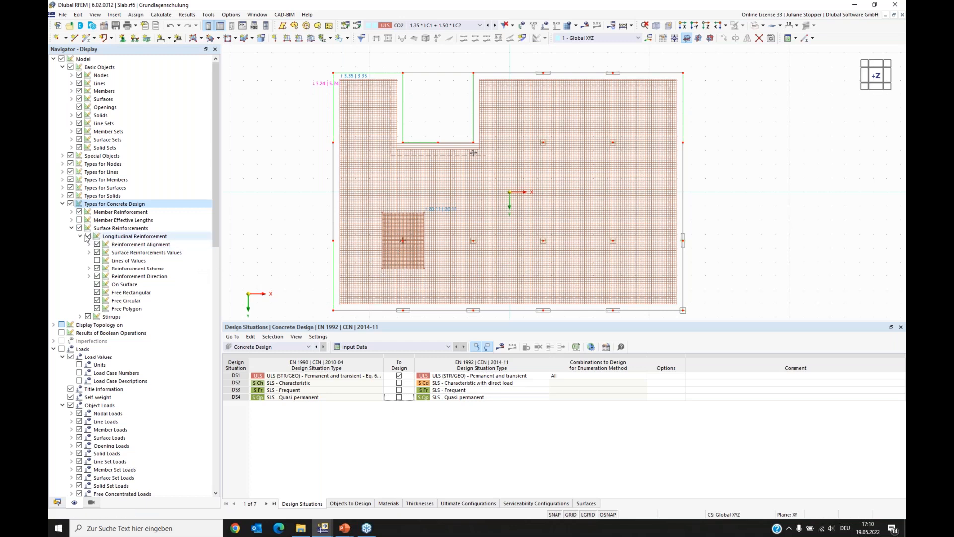
pyautogui.click(96, 259)
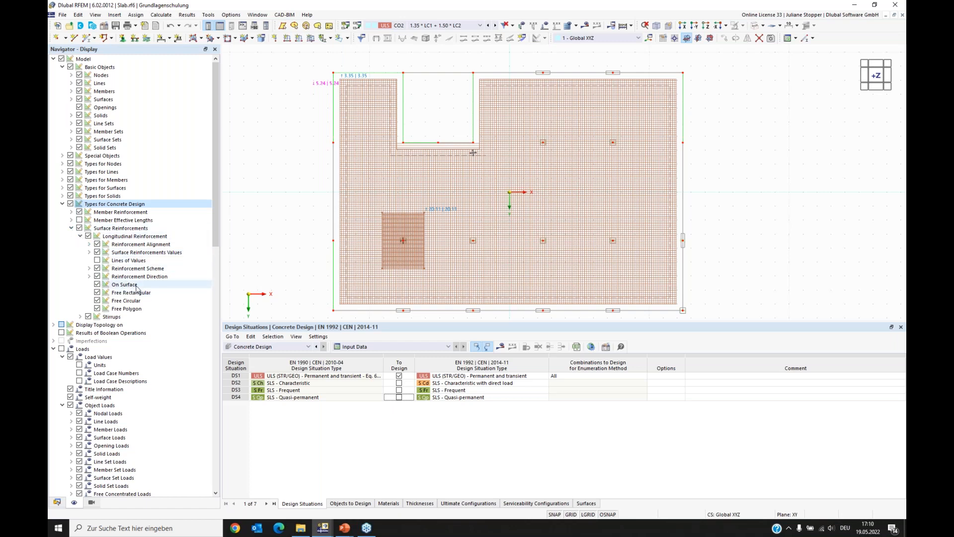
pyautogui.click(97, 284)
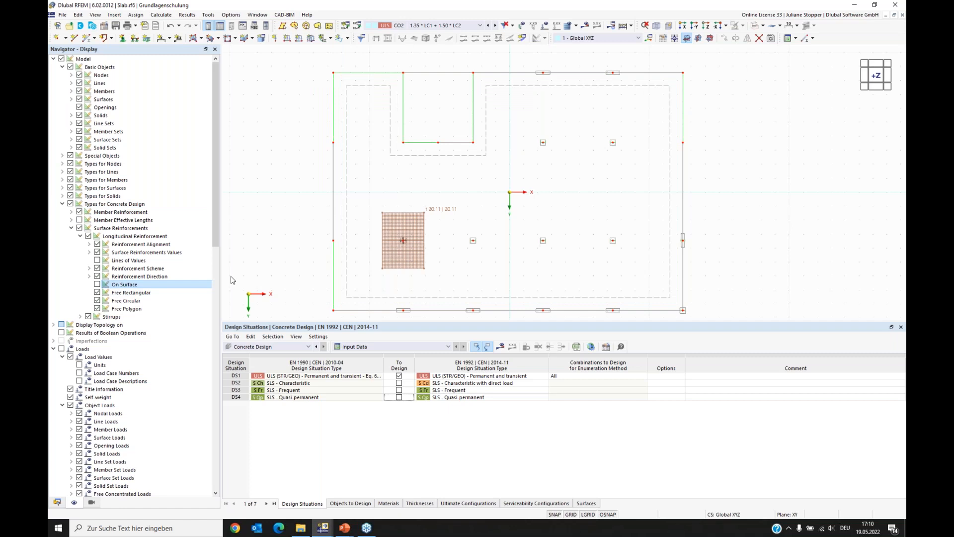
# Edit the free rectangular reinforcement so its sides are a = 4 m and b = 3 m.
pyautogui.doubleClick(396, 264)
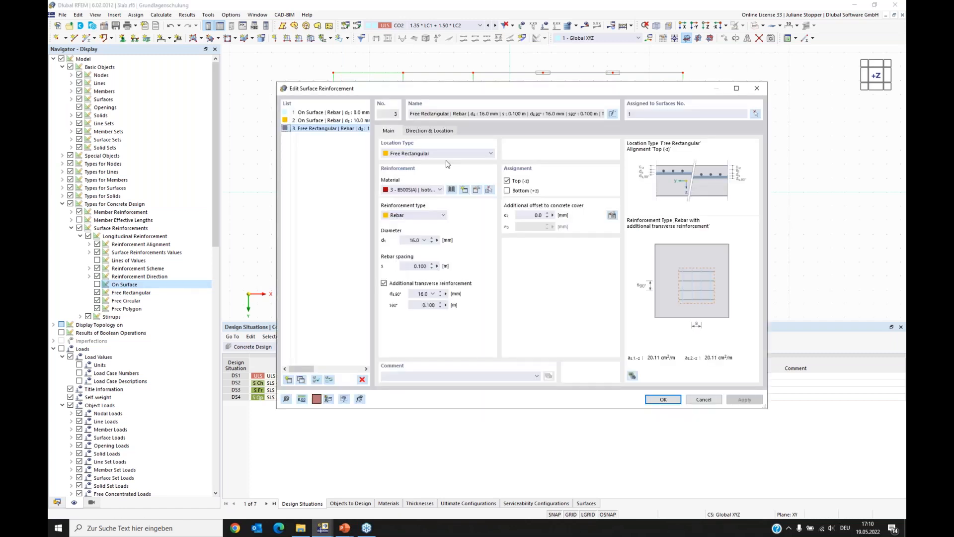
pyautogui.click(430, 131)
pyautogui.click(528, 244)
pyautogui.write('4')
pyautogui.press('Tab')
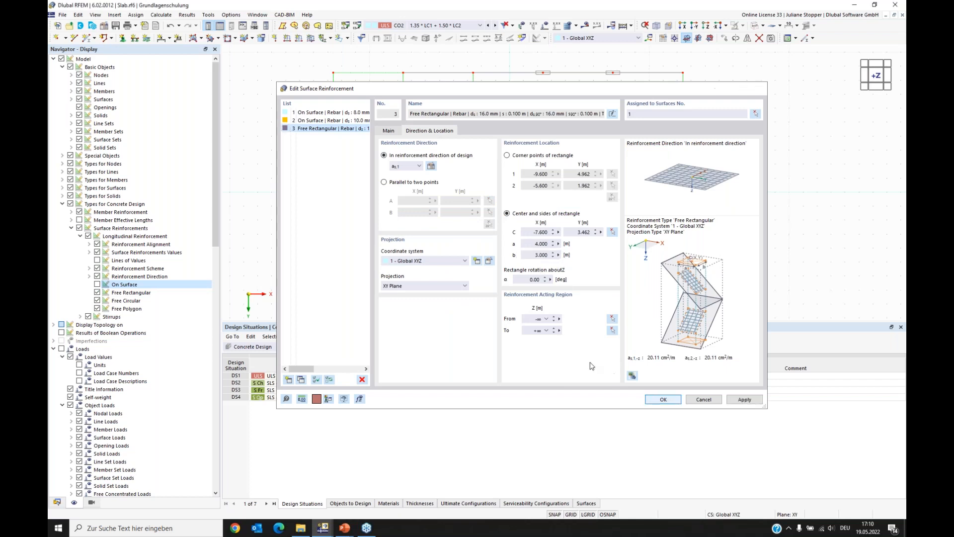
pyautogui.click(663, 398)
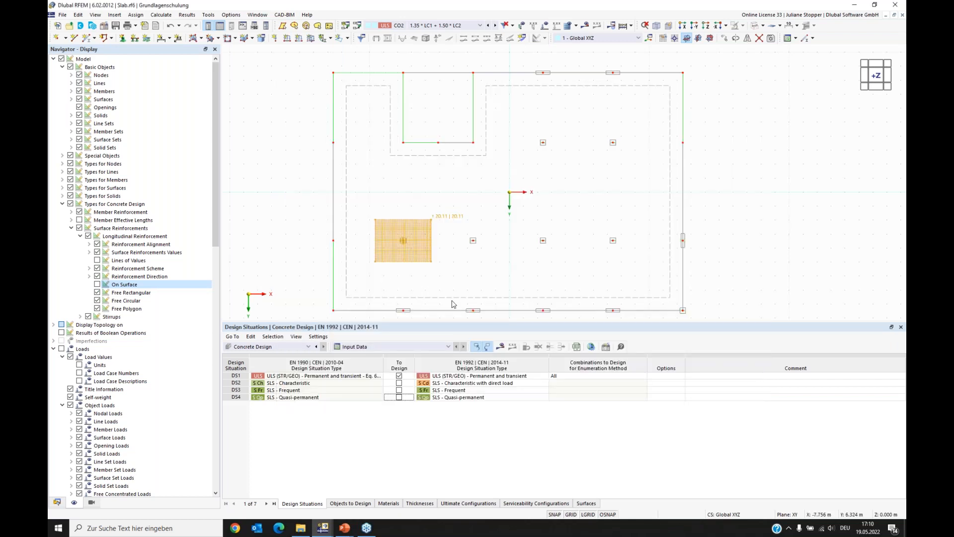
# Copy the rectangular reinforcement three times along the lower column row with a 5 m displacement in X.
pyautogui.click(408, 256)
pyautogui.rightClick(419, 245)
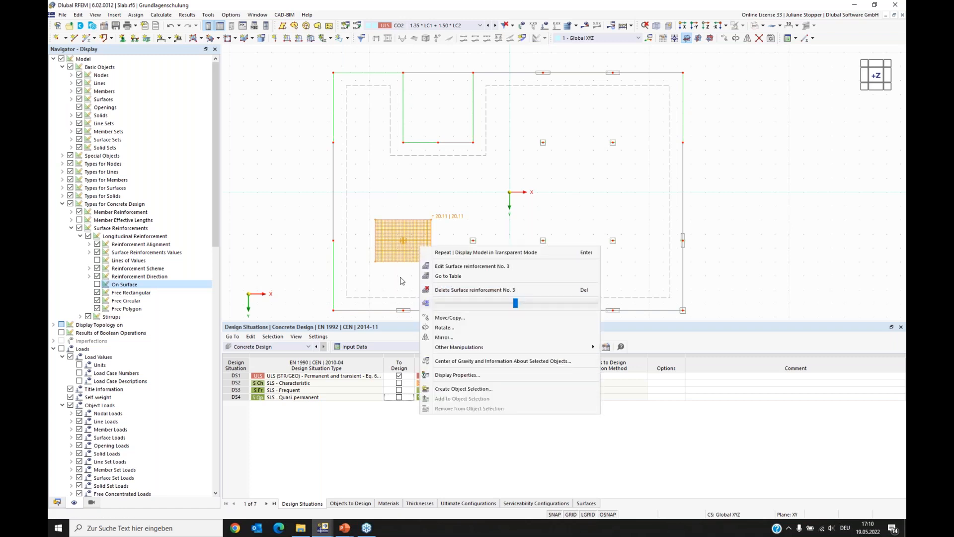
pyautogui.click(451, 318)
pyautogui.moveTo(448, 148); pyautogui.dragTo(267, 104)
pyautogui.moveTo(338, 106); pyautogui.dragTo(253, 88)
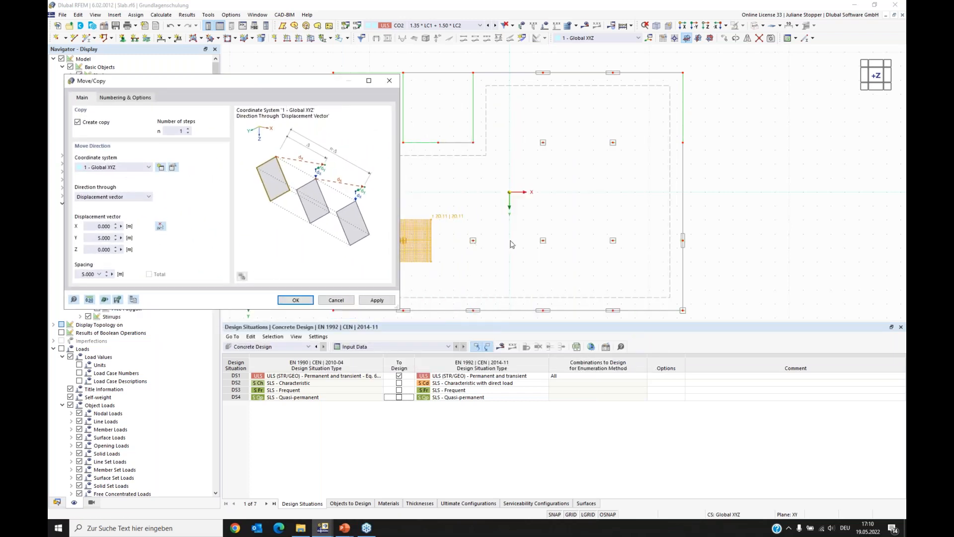
pyautogui.click(188, 128)
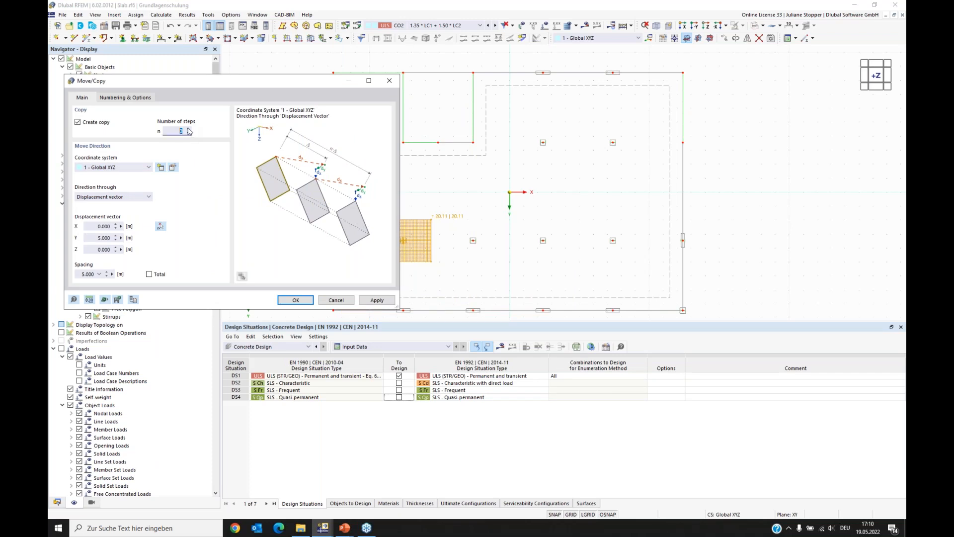
pyautogui.click(160, 226)
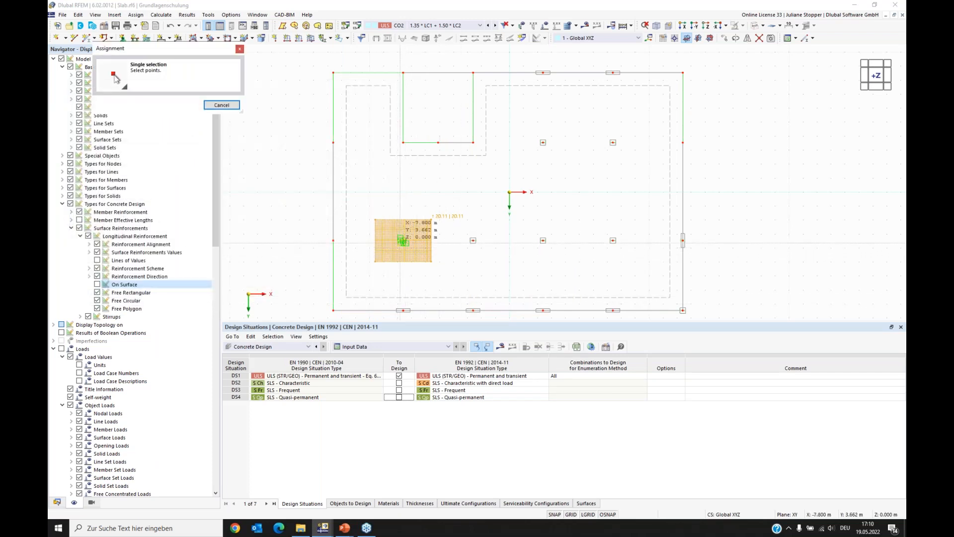
pyautogui.scroll(2, 472, 240)
pyautogui.scroll(1, 470, 243)
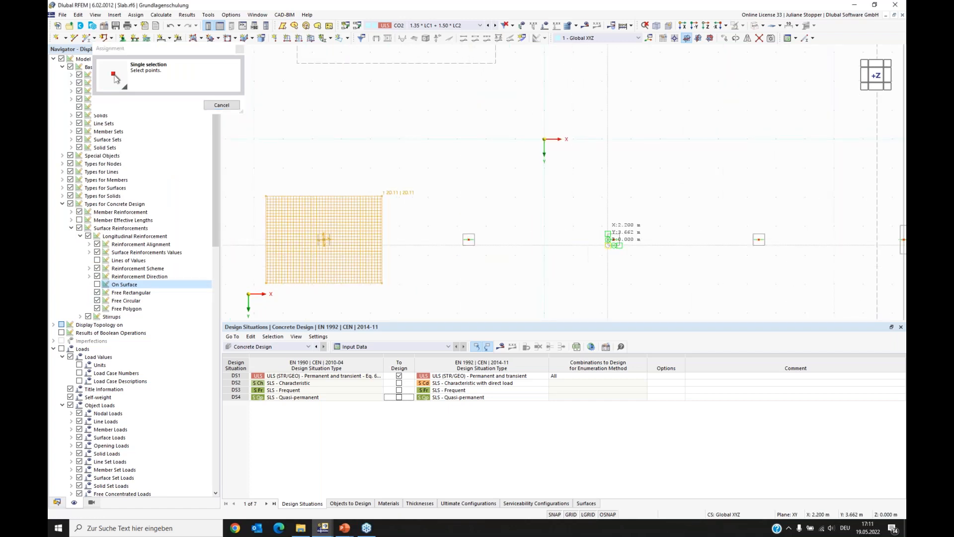
pyautogui.click(614, 239)
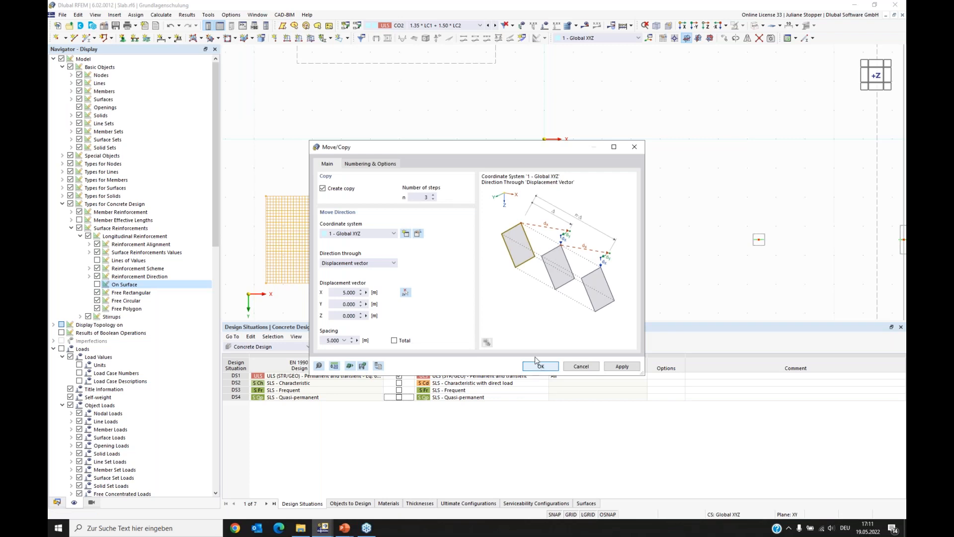
pyautogui.press('Return')
pyautogui.scroll(-3, 453, 282)
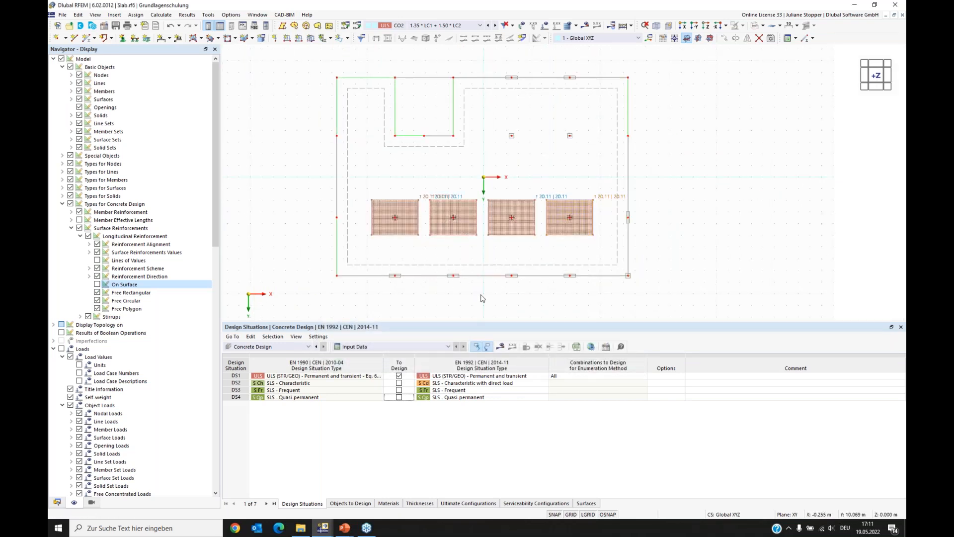
# Copy the four rectangular reinforcements of the lower column row once by -7 m in Y, taking the displacement from two nodes on the slab edge.
pyautogui.click(398, 230)
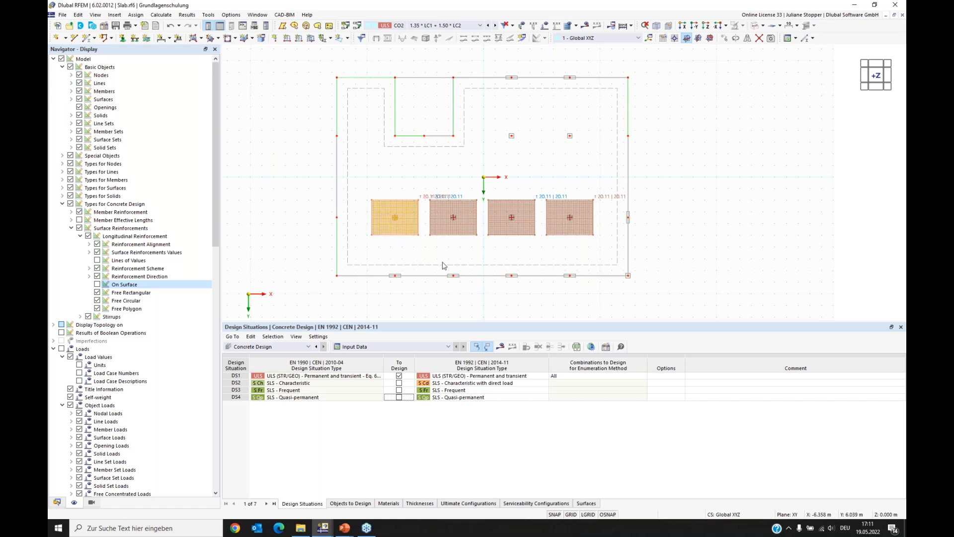
pyautogui.keyDown('ctrl'); pyautogui.click(471, 234); pyautogui.keyUp('ctrl')
pyautogui.keyDown('ctrl'); pyautogui.click(520, 233); pyautogui.keyUp('ctrl')
pyautogui.keyDown('ctrl'); pyautogui.click(574, 234); pyautogui.keyUp('ctrl')
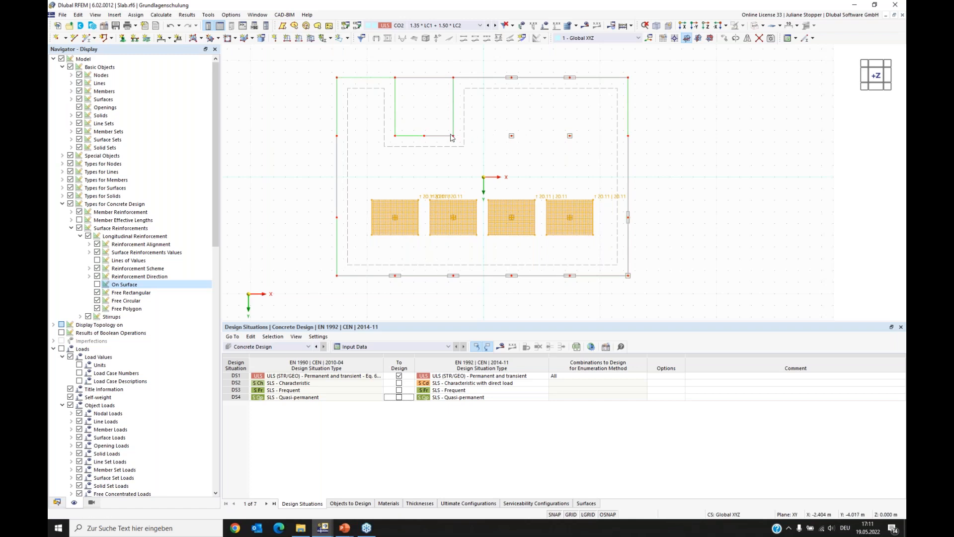
pyautogui.rightClick(392, 222)
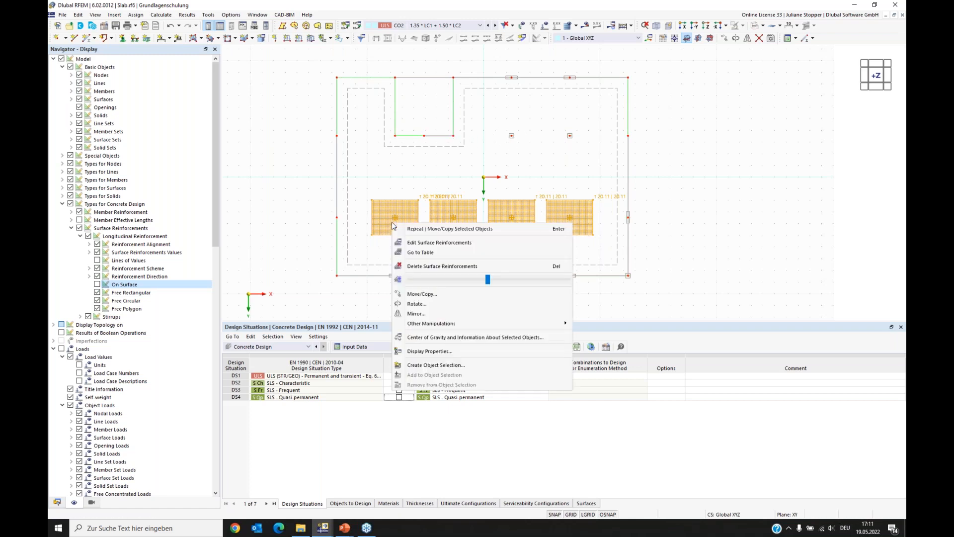
pyautogui.click(420, 293)
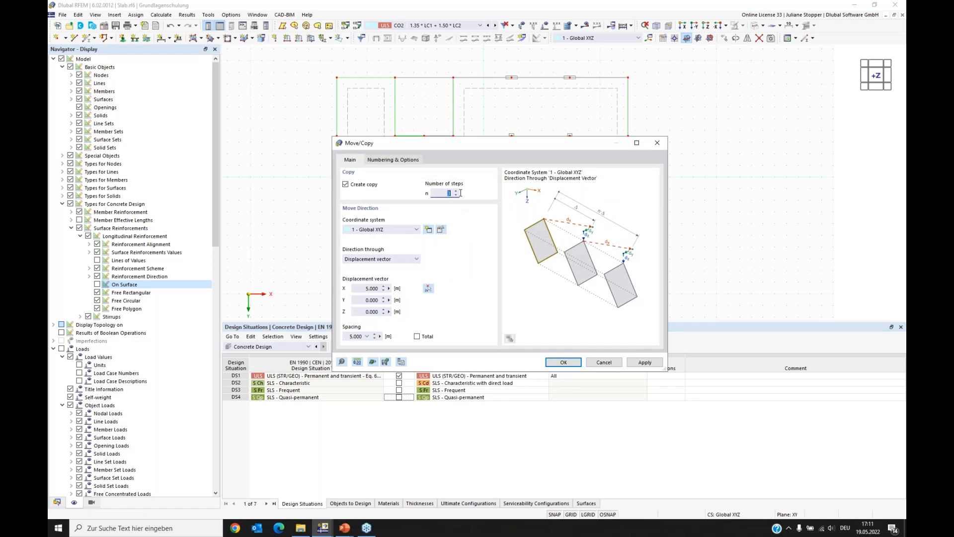
pyautogui.write('1')
pyautogui.click(428, 288)
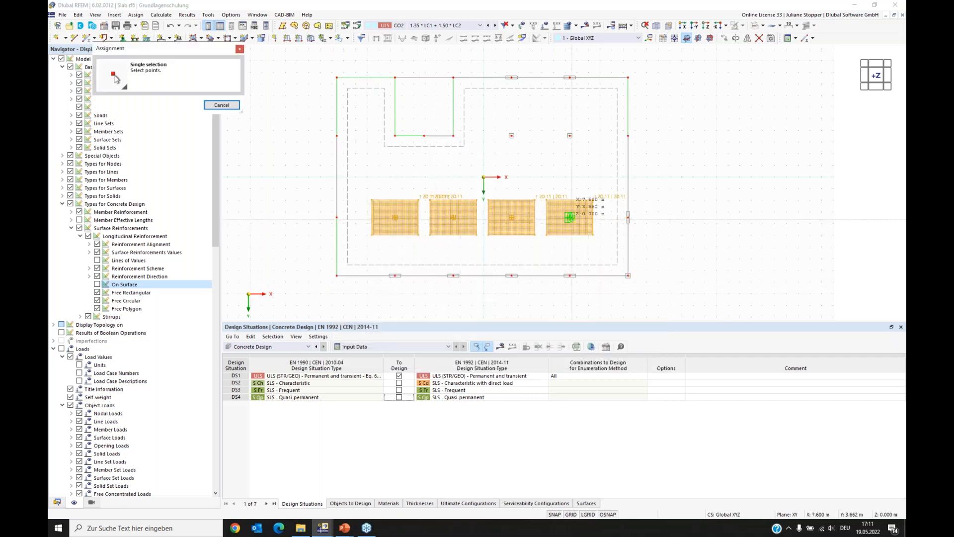
pyautogui.scroll(3, 621, 217)
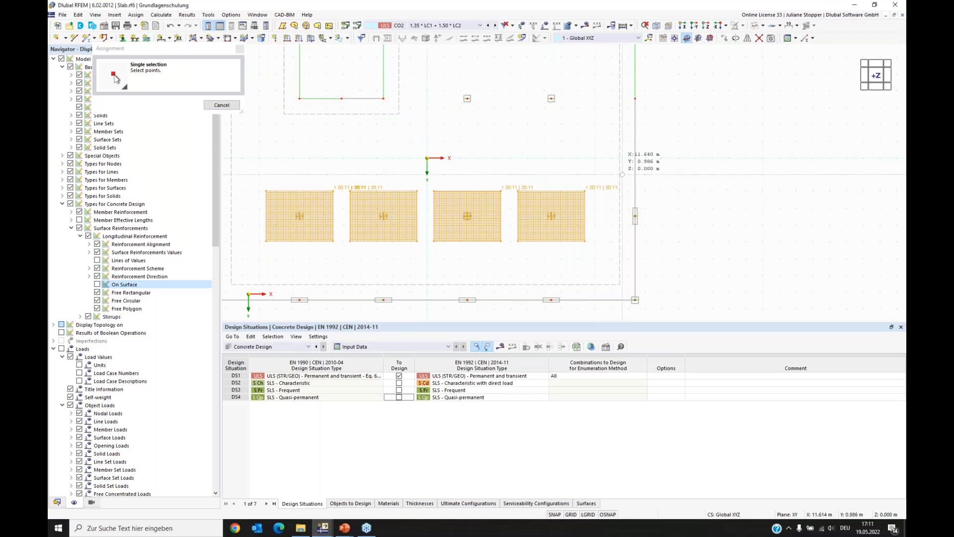
pyautogui.click(622, 179)
pyautogui.click(405, 292)
pyautogui.scroll(6, 620, 232)
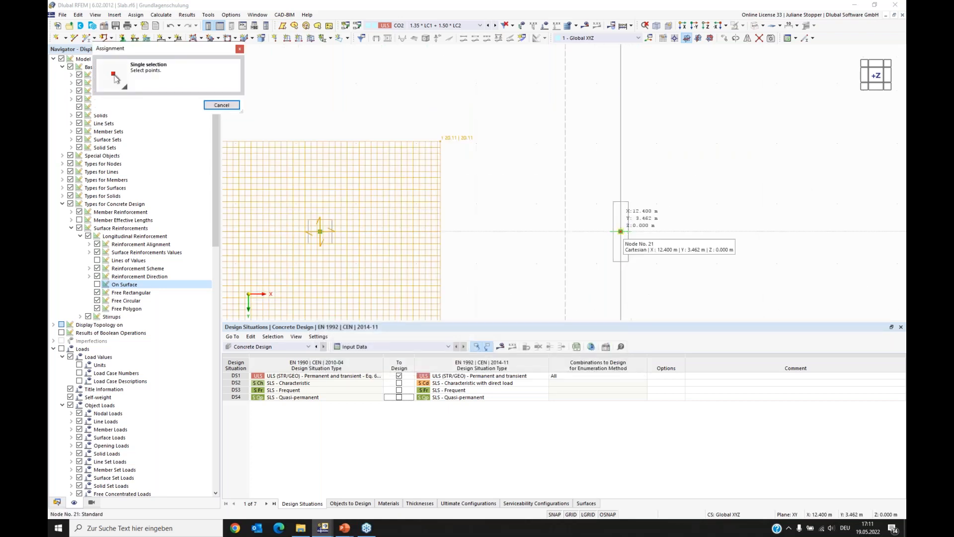
pyautogui.scroll(-5, 620, 232)
pyautogui.click(622, 89)
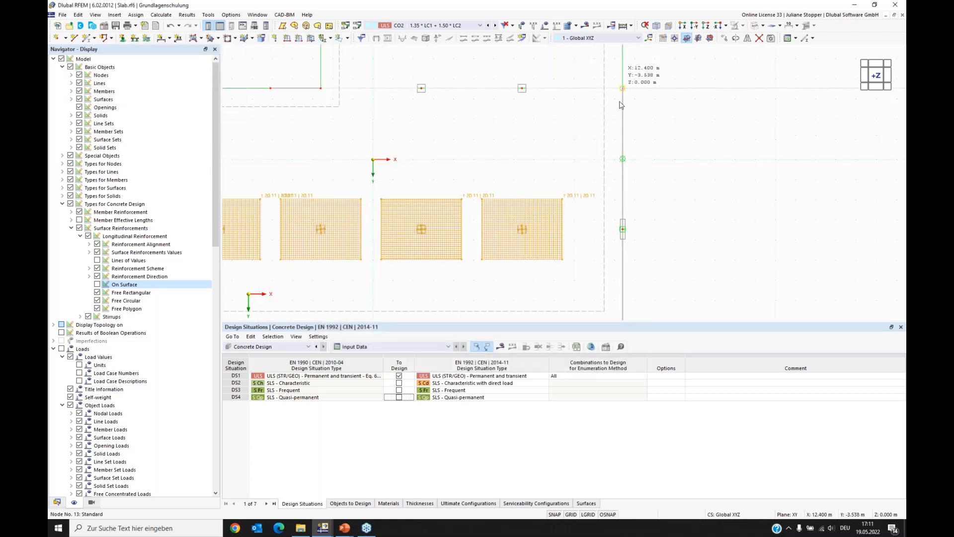
pyautogui.press('Return')
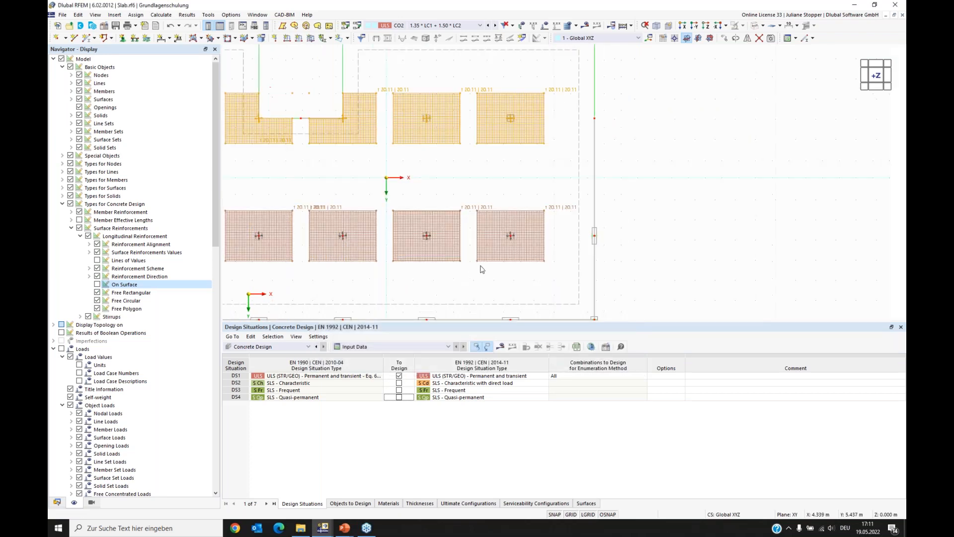
pyautogui.scroll(-3, 472, 274)
pyautogui.moveTo(379, 196); pyautogui.dragTo(472, 150, button='middle')
pyautogui.press('Escape')
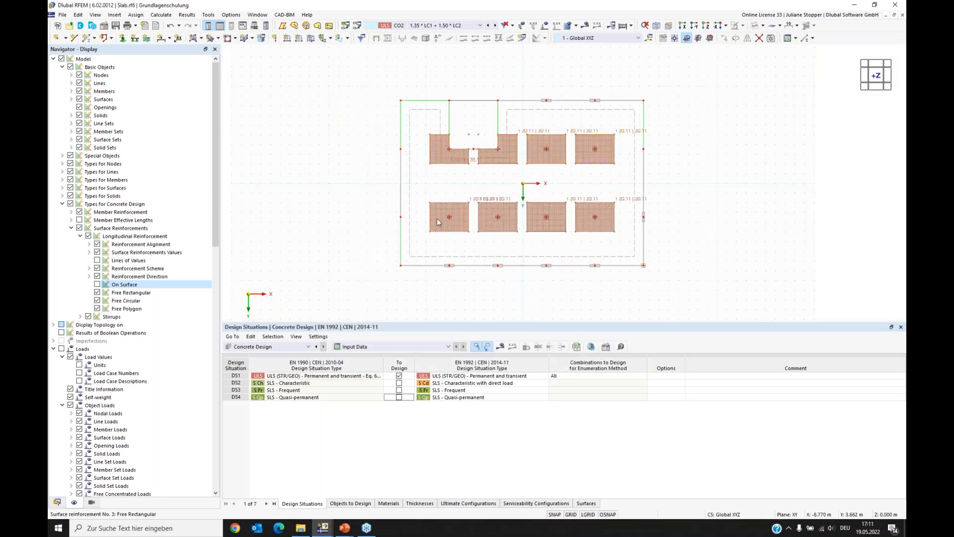
# Copy the two westernmost rectangular reinforcements, one from each row, once by -5 m in X onto the slab edge.
pyautogui.click(437, 211)
pyautogui.keyDown('ctrl'); pyautogui.click(437, 163); pyautogui.keyUp('ctrl')
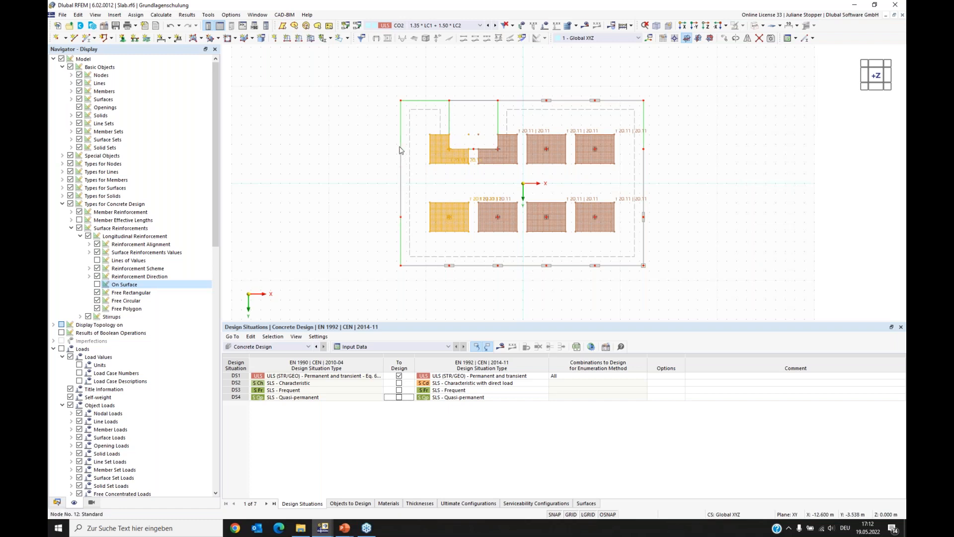
pyautogui.rightClick(444, 159)
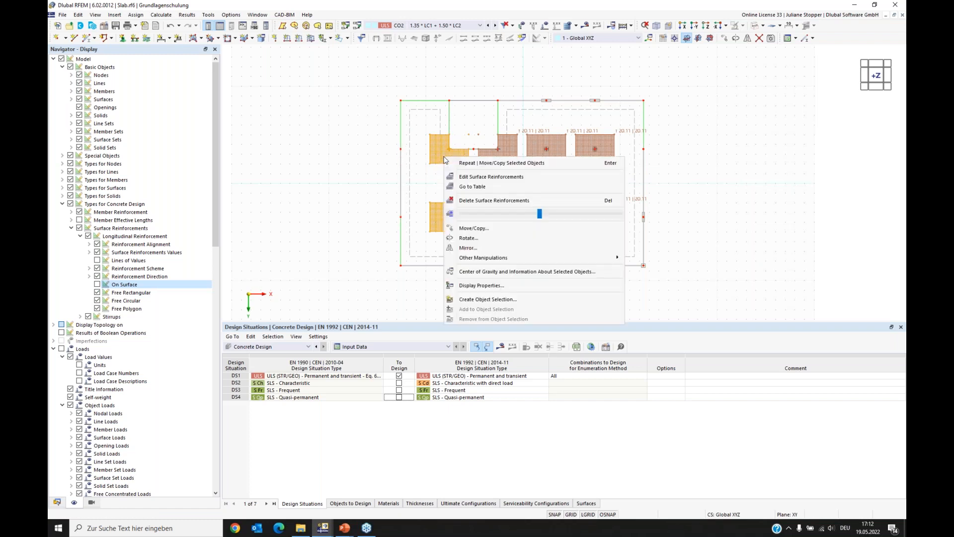
pyautogui.click(473, 229)
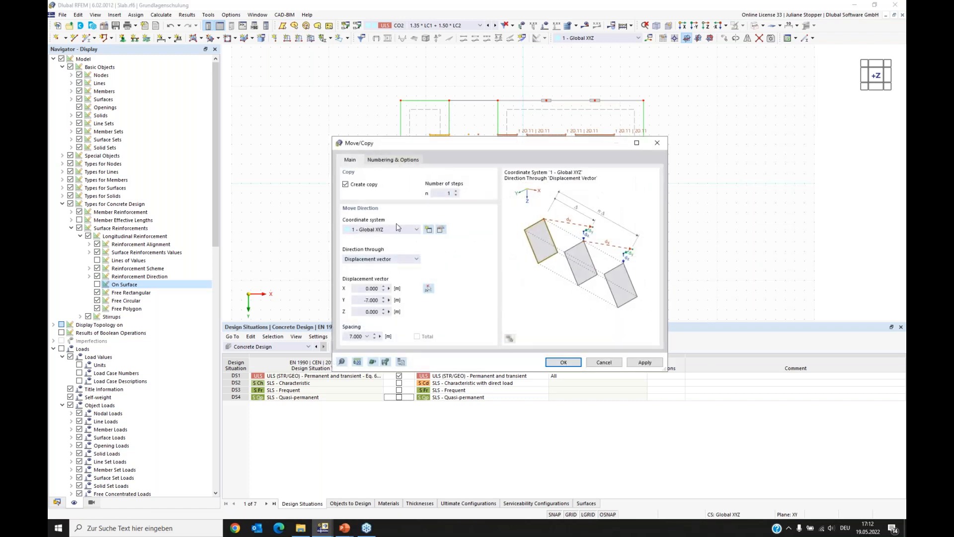
pyautogui.click(427, 289)
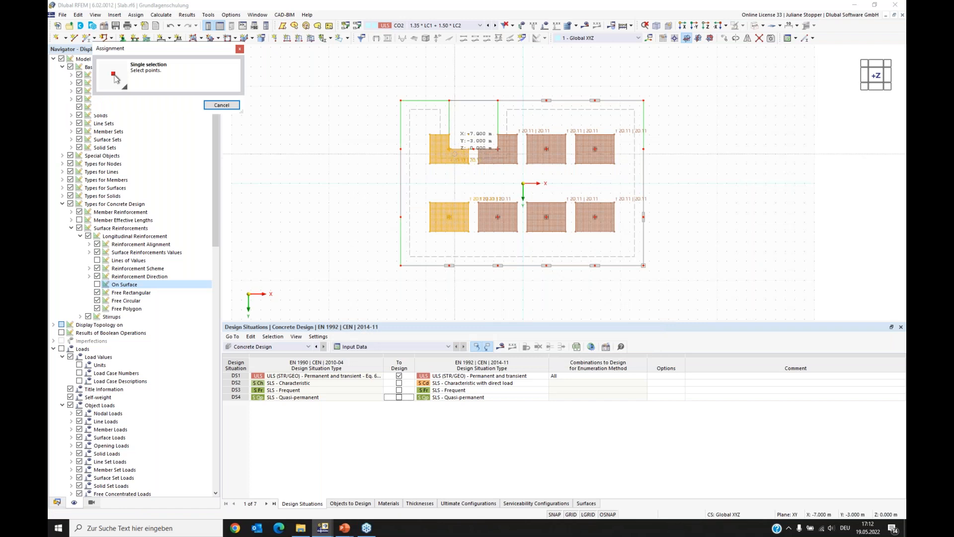
pyautogui.click(461, 149)
pyautogui.click(420, 149)
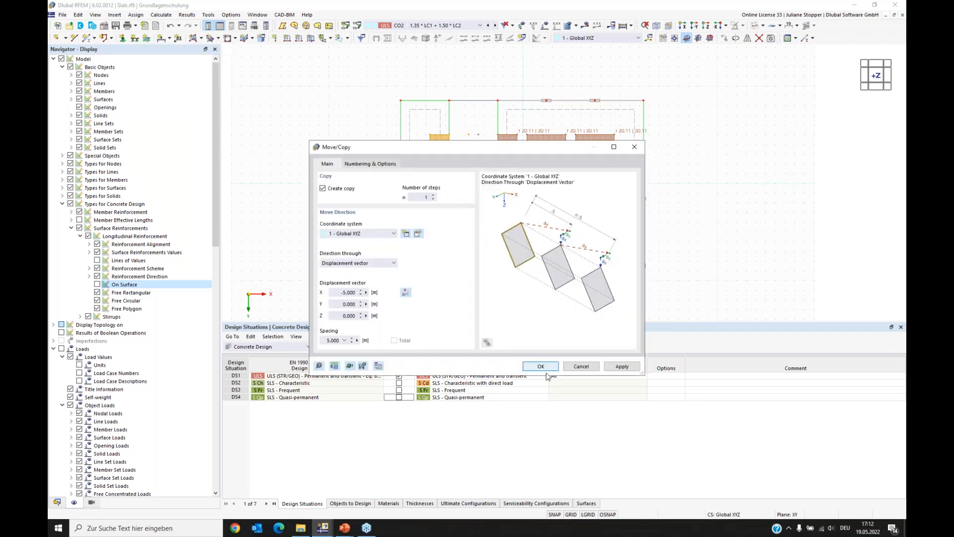
pyautogui.click(539, 366)
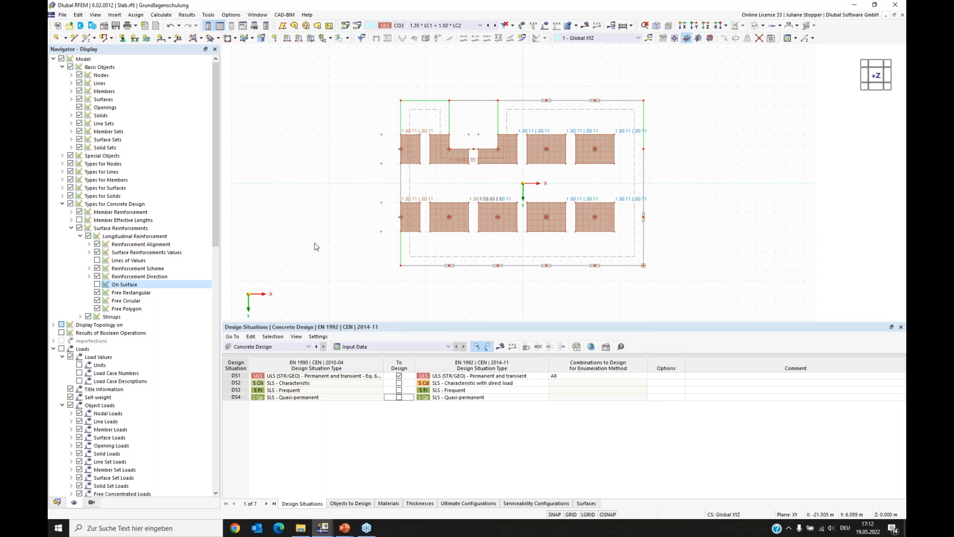
# Recalculate the concrete design with the added reinforcements and list the design ratios on surfaces.
pyautogui.click(57, 502)
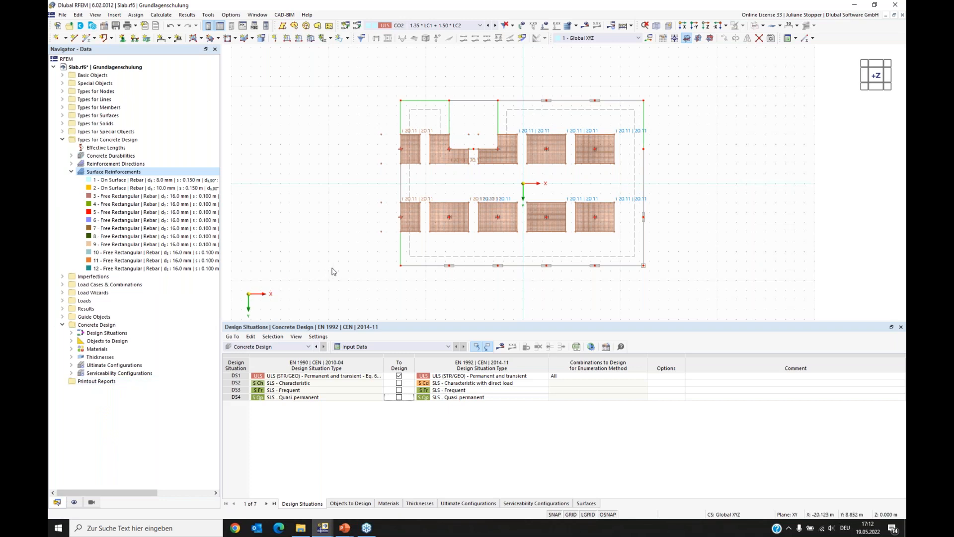
pyautogui.click(500, 348)
pyautogui.click(516, 301)
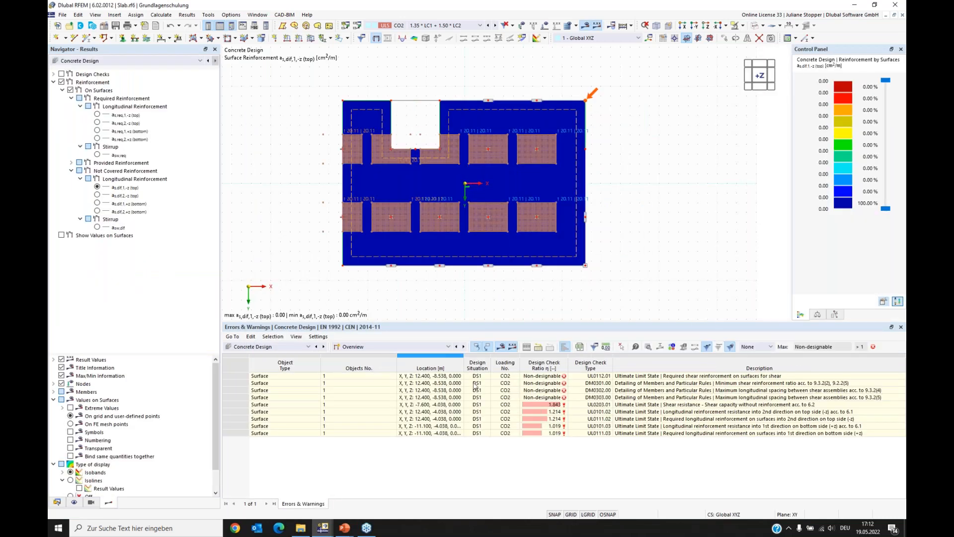
pyautogui.click(416, 346)
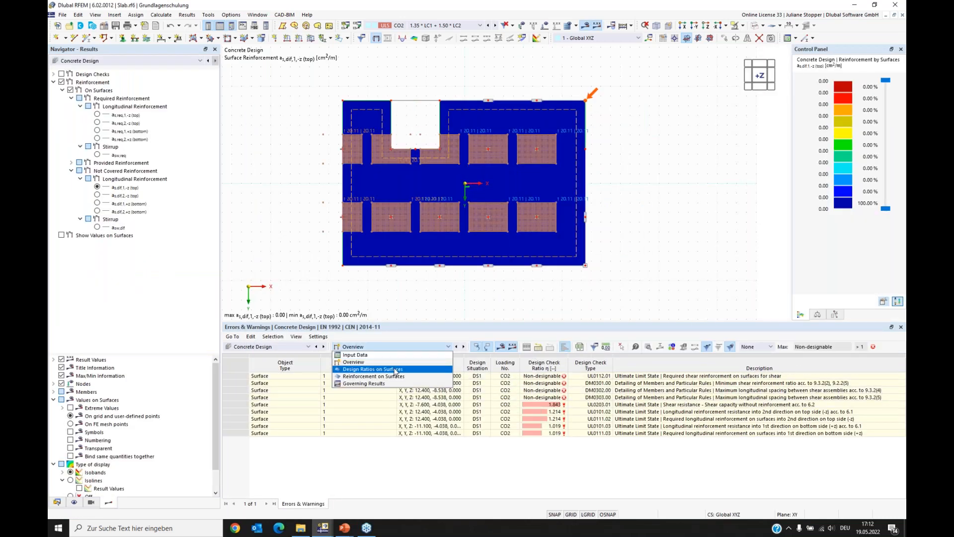
pyautogui.click(367, 371)
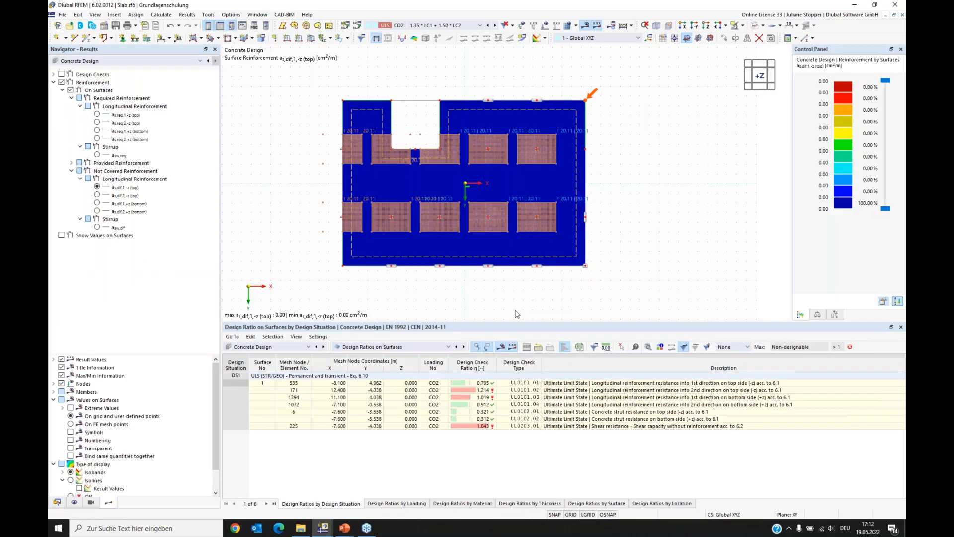
# Hide the types for concrete design in the model and display design check UL0101.01 instead of the reinforcement results.
pyautogui.click(74, 501)
pyautogui.click(70, 203)
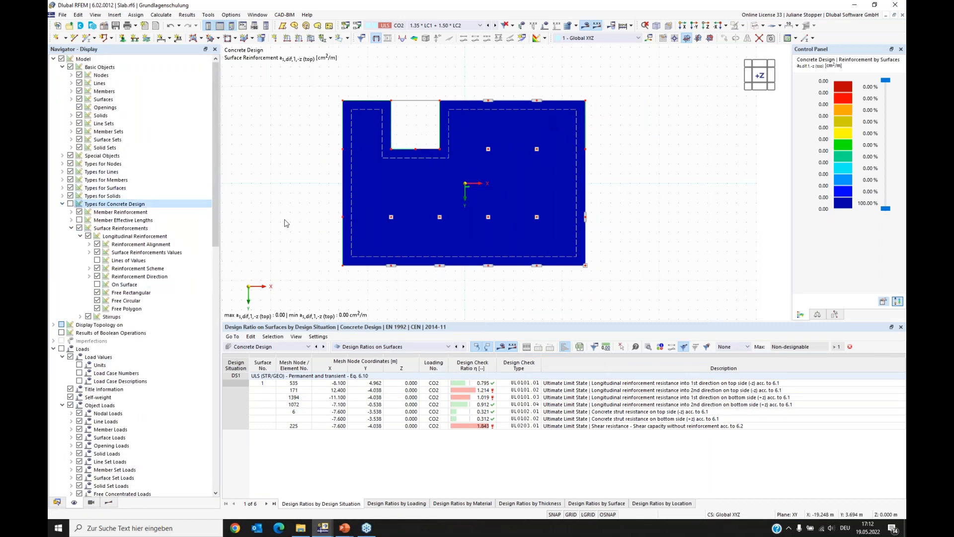
pyautogui.click(113, 502)
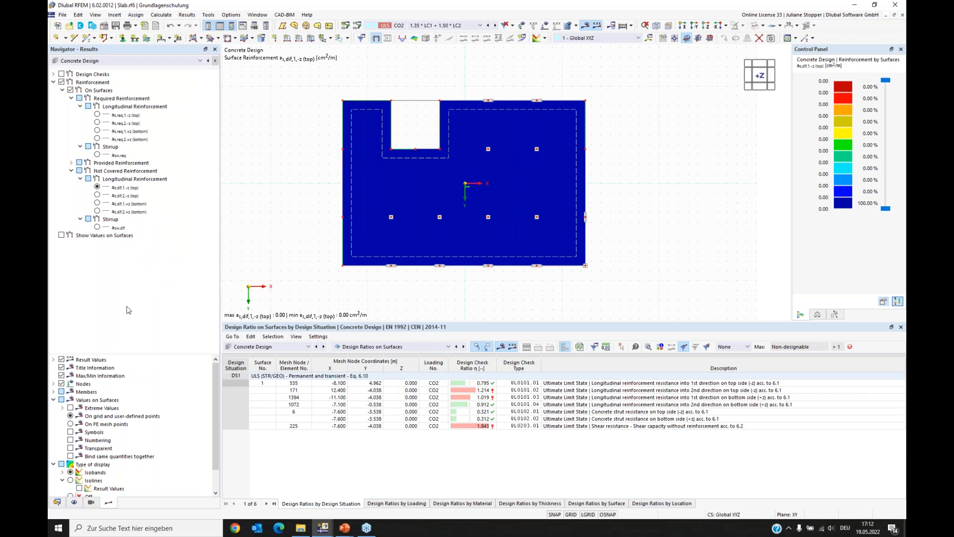
pyautogui.click(53, 82)
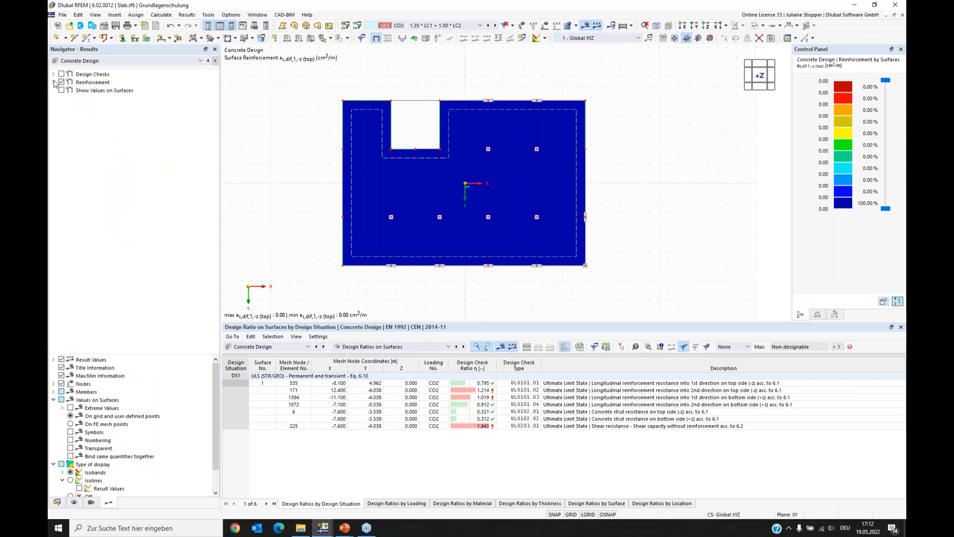
pyautogui.click(54, 74)
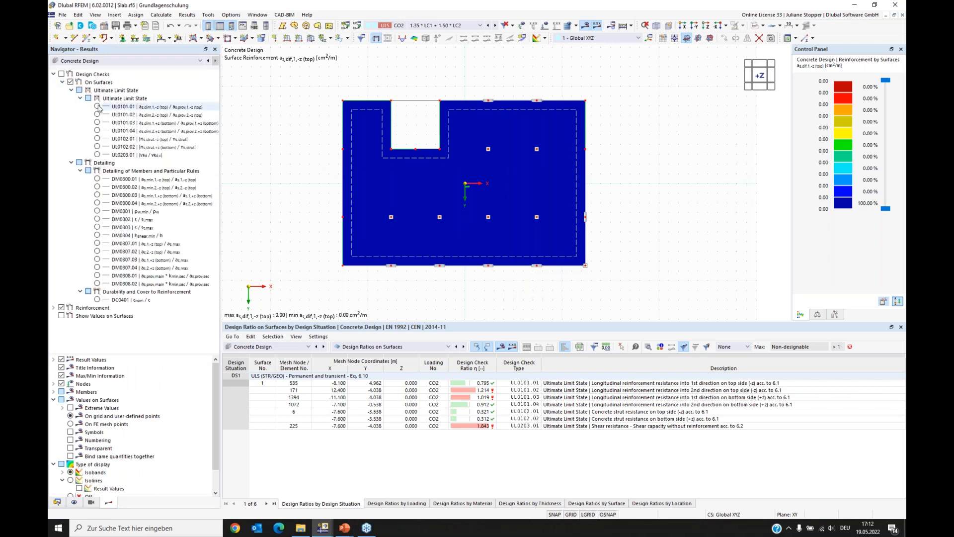
pyautogui.click(97, 106)
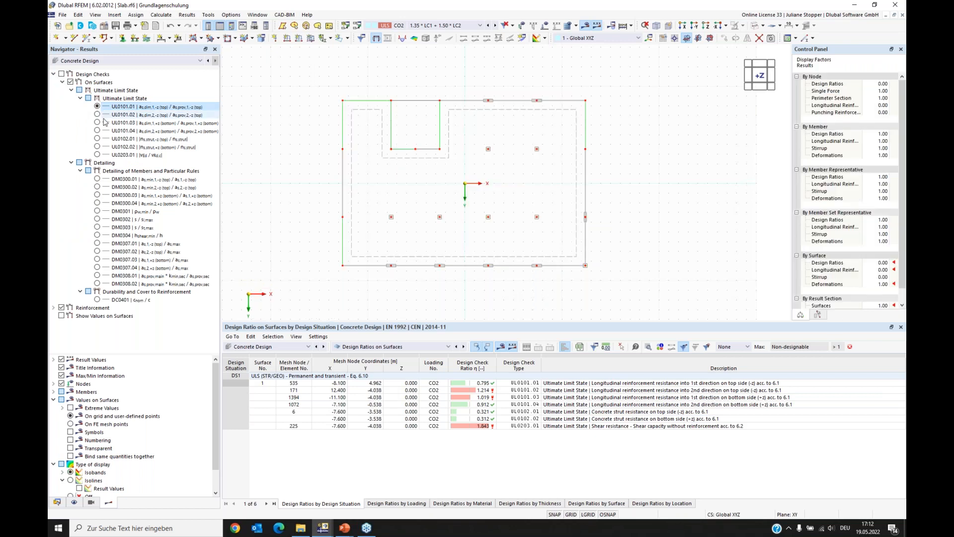
pyautogui.click(61, 74)
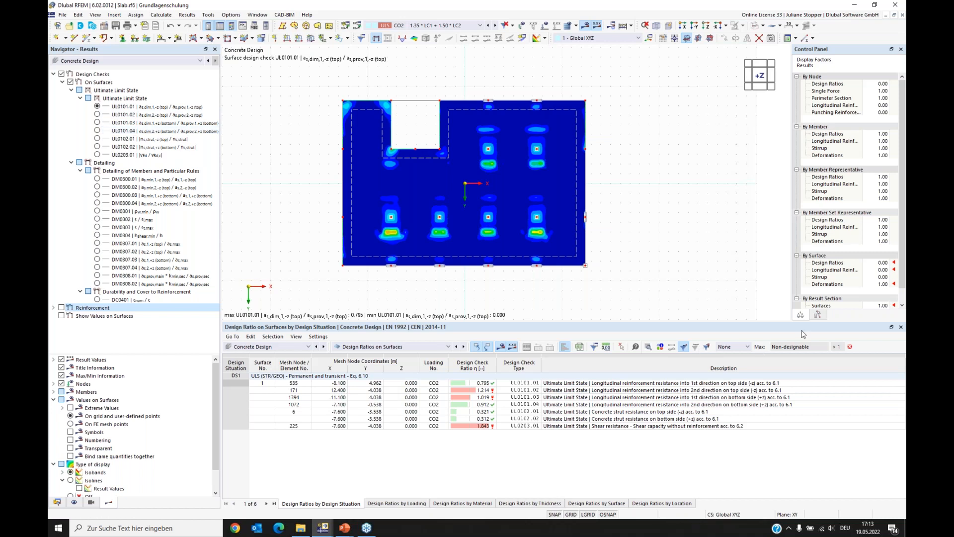
pyautogui.scroll(1, 499, 279)
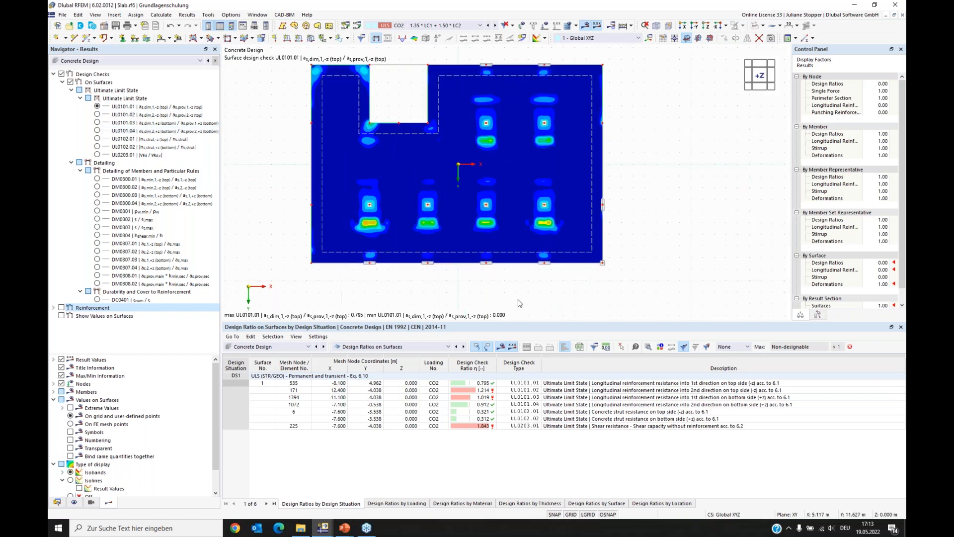
pyautogui.scroll(-1, 521, 296)
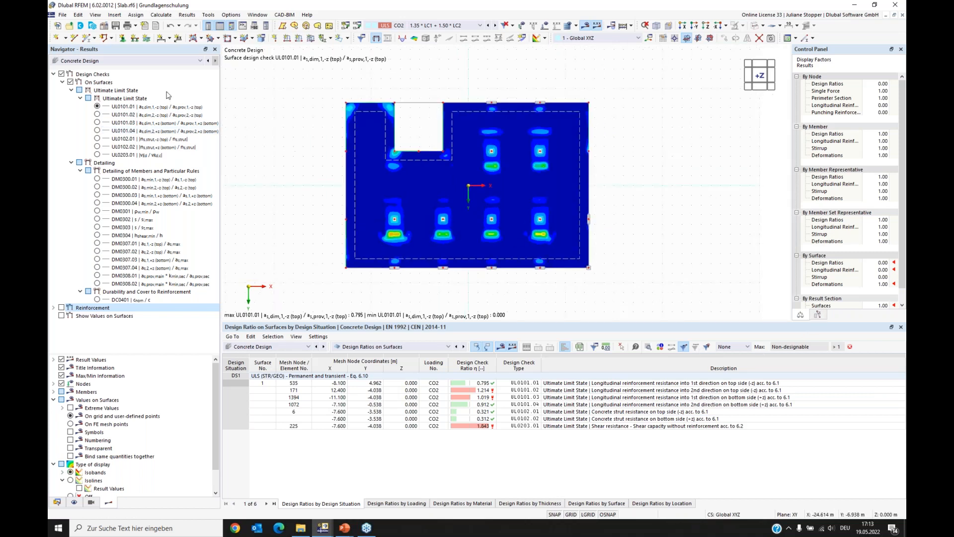
# Display design check UL0101.02 and temporarily limit the colour scale to ratios above 1.000.
pyautogui.click(97, 115)
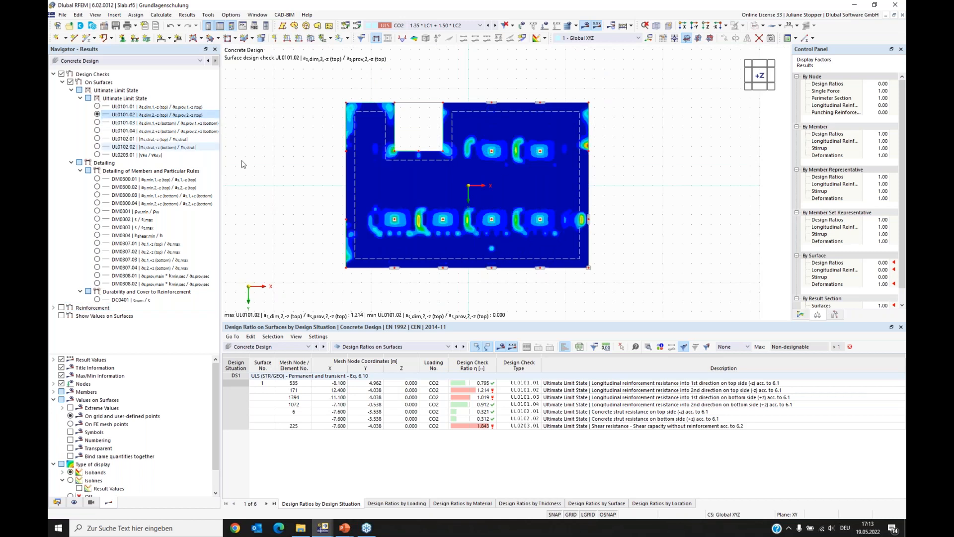
pyautogui.click(800, 314)
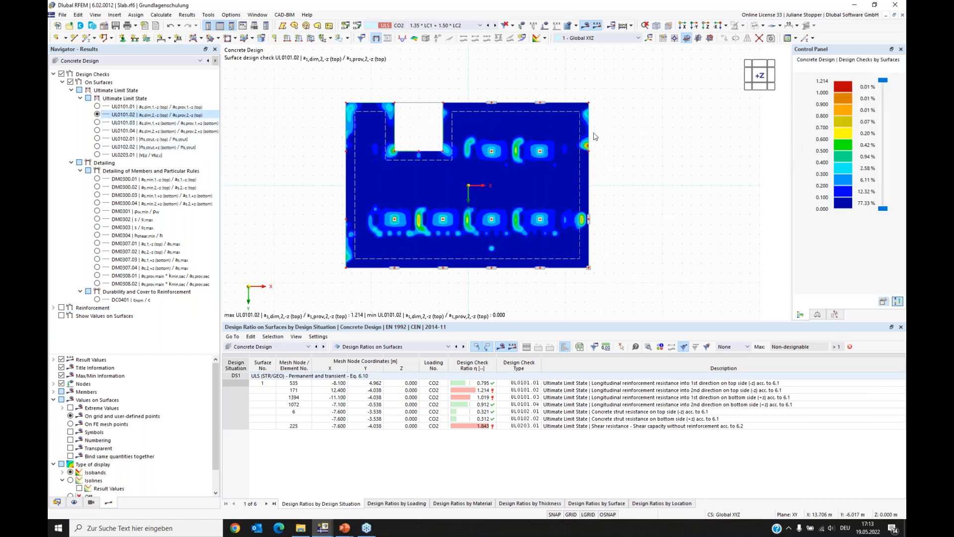
pyautogui.moveTo(882, 208); pyautogui.dragTo(876, 94)
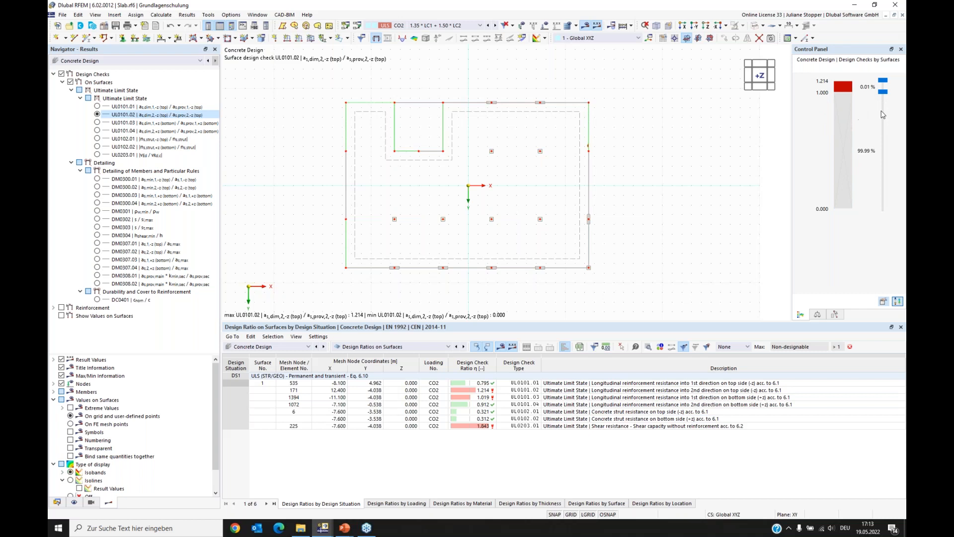
pyautogui.moveTo(882, 96); pyautogui.dragTo(882, 209)
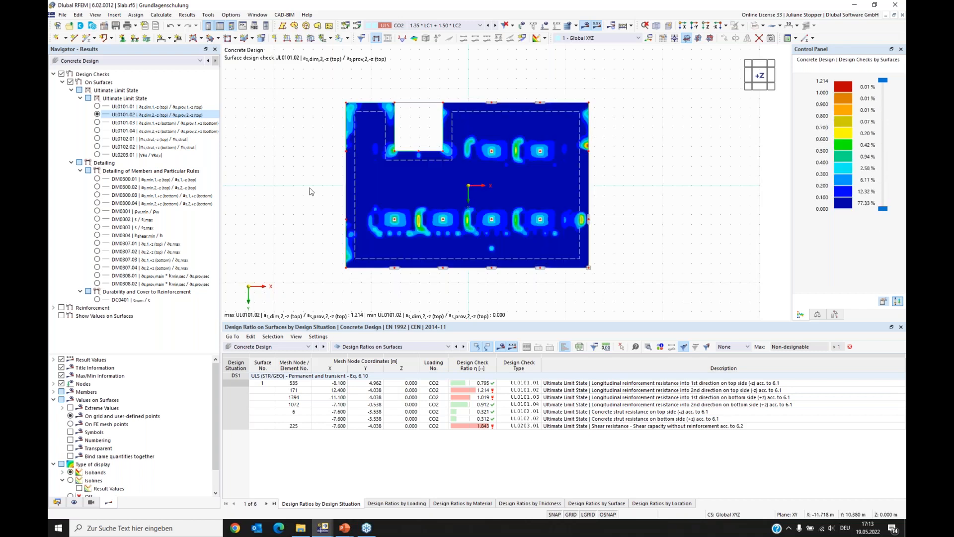
# Return to design check UL0101.01 on the slab and reduce the results table's height to enlarge the model view.
pyautogui.click(98, 106)
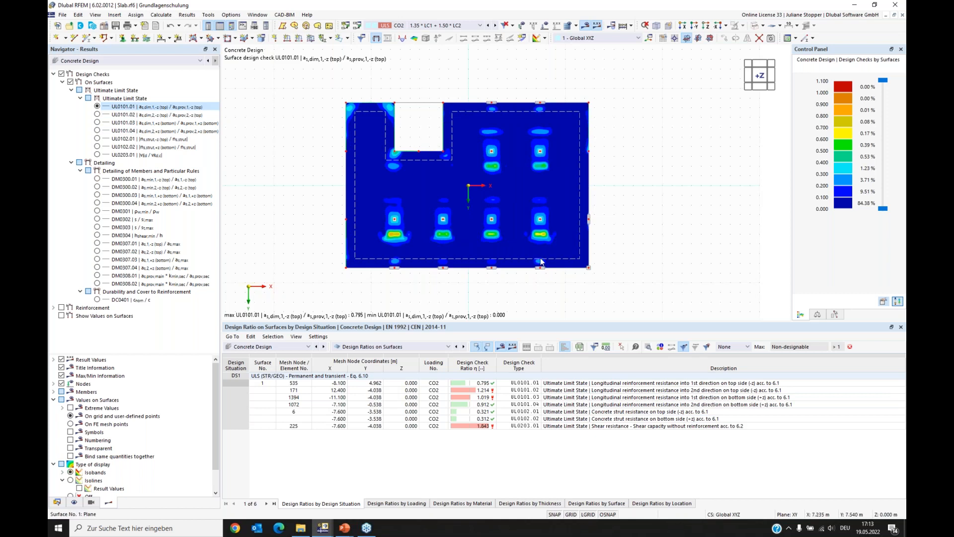
pyautogui.scroll(2, 541, 258)
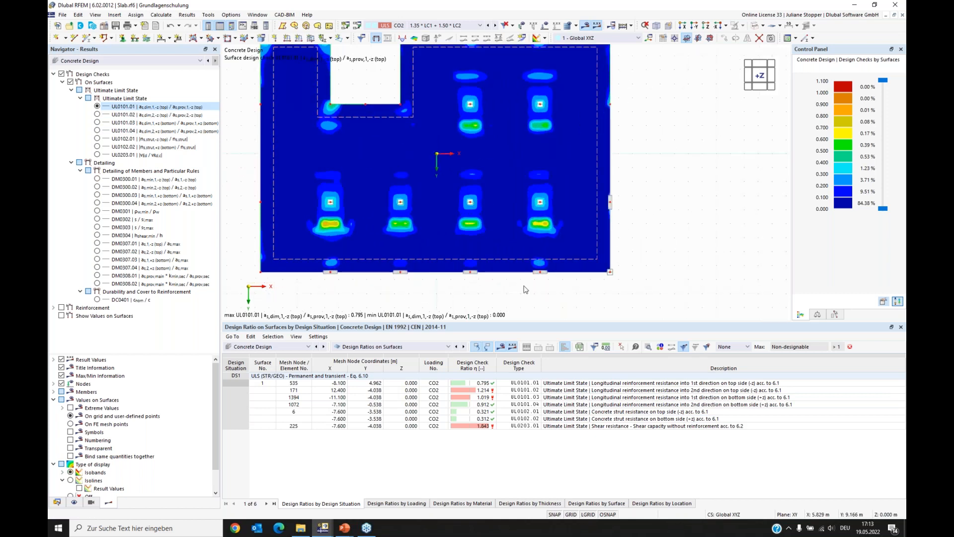
pyautogui.scroll(-2, 525, 289)
pyautogui.moveTo(533, 321); pyautogui.dragTo(375, 351)
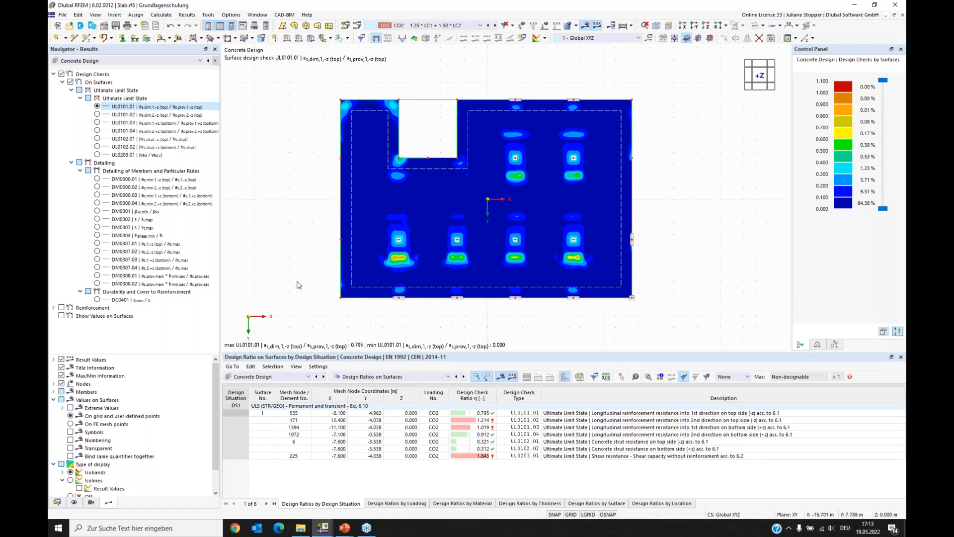
# Display the UL0101.01 design check on the slab as isolines instead of isobands, with result values labelled on the isolines.
pyautogui.moveTo(299, 277); pyautogui.dragTo(316, 269, button='middle')
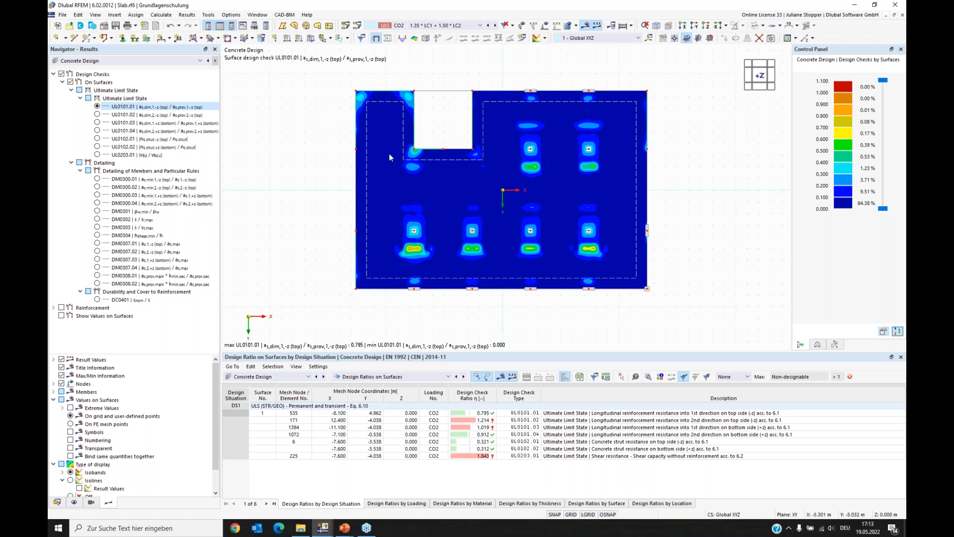
pyautogui.moveTo(109, 354); pyautogui.dragTo(111, 279)
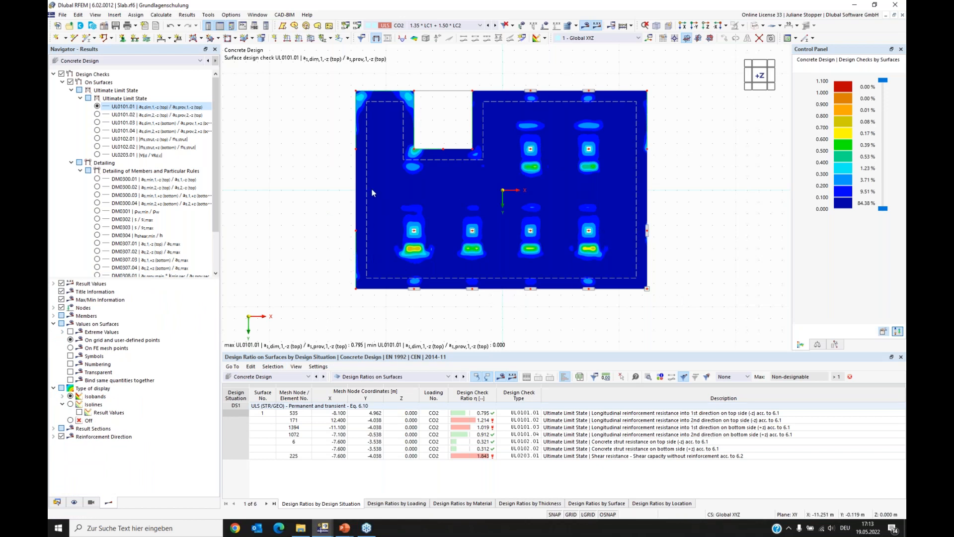
pyautogui.click(70, 405)
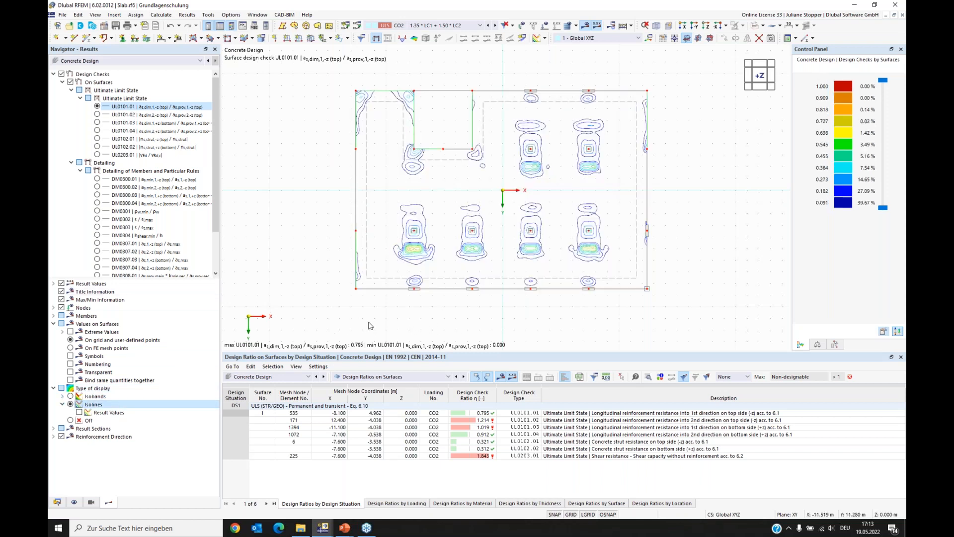
pyautogui.click(79, 413)
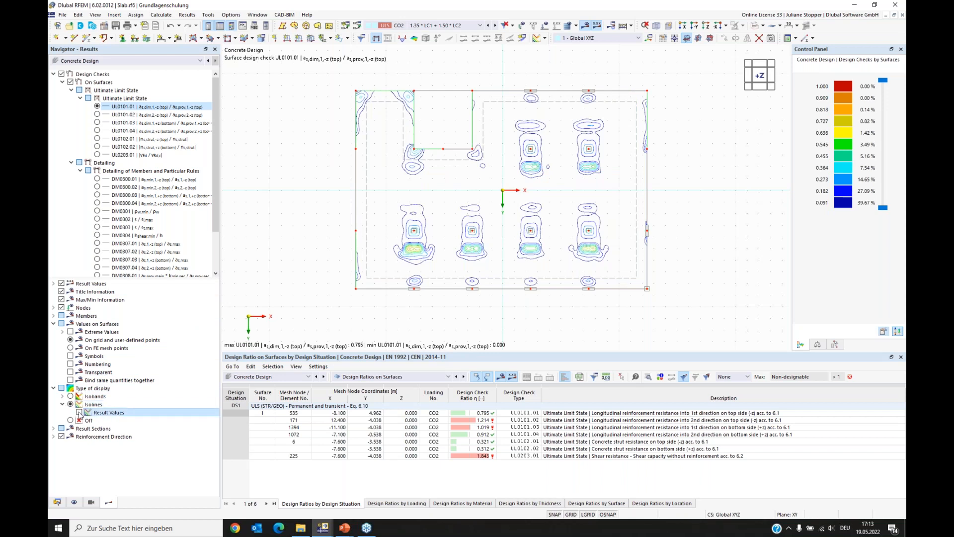
pyautogui.scroll(2, 402, 251)
pyautogui.scroll(4, 402, 251)
pyautogui.scroll(-4, 356, 205)
pyautogui.moveTo(422, 154); pyautogui.dragTo(464, 192, button='middle')
pyautogui.scroll(-1, 426, 183)
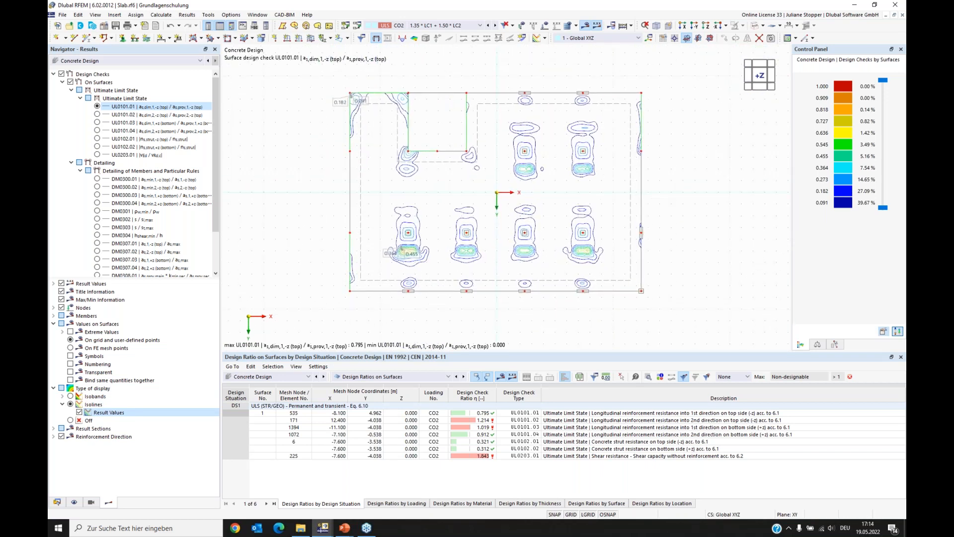
# Collapse the design checks in the results navigator and briefly show the values on surfaces across the slab.
pyautogui.moveTo(92, 281); pyautogui.dragTo(92, 327)
pyautogui.click(53, 73)
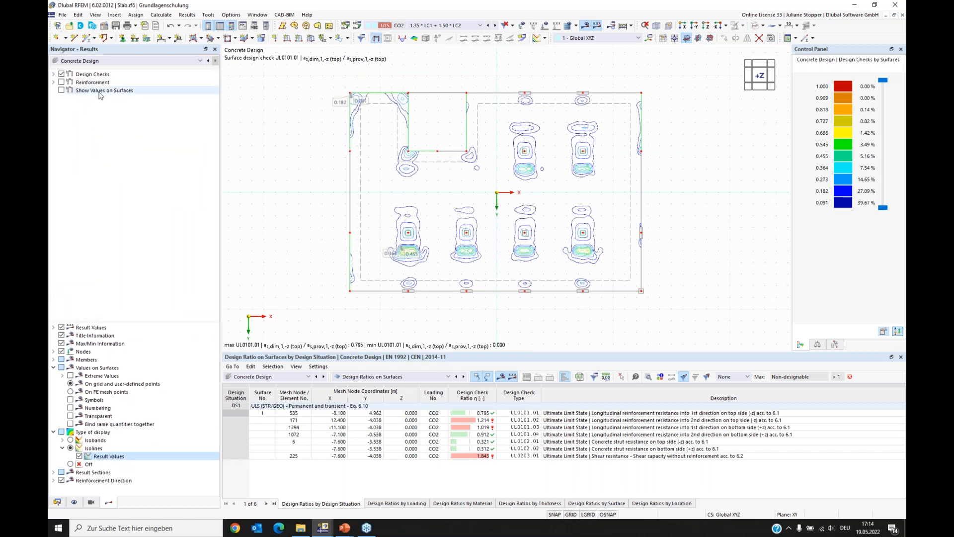
pyautogui.click(62, 90)
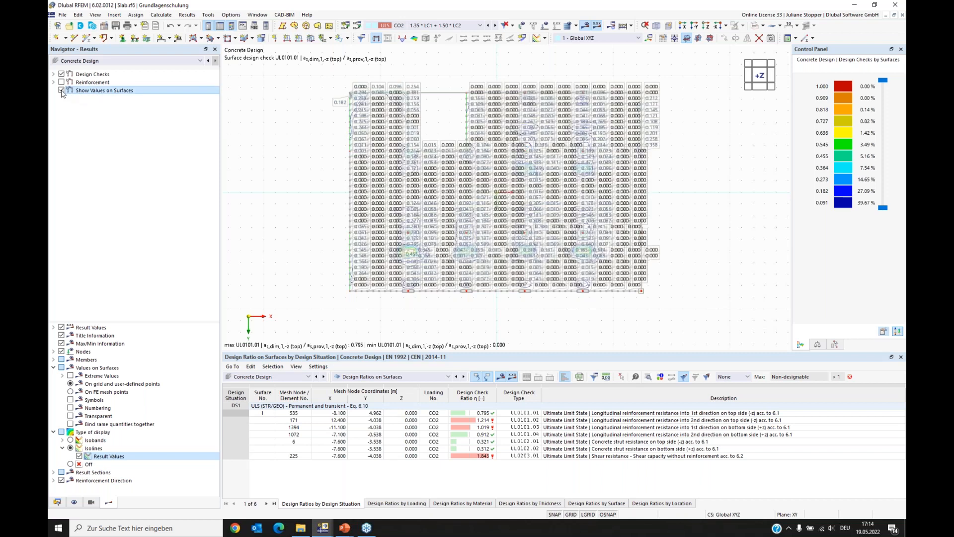
pyautogui.click(62, 91)
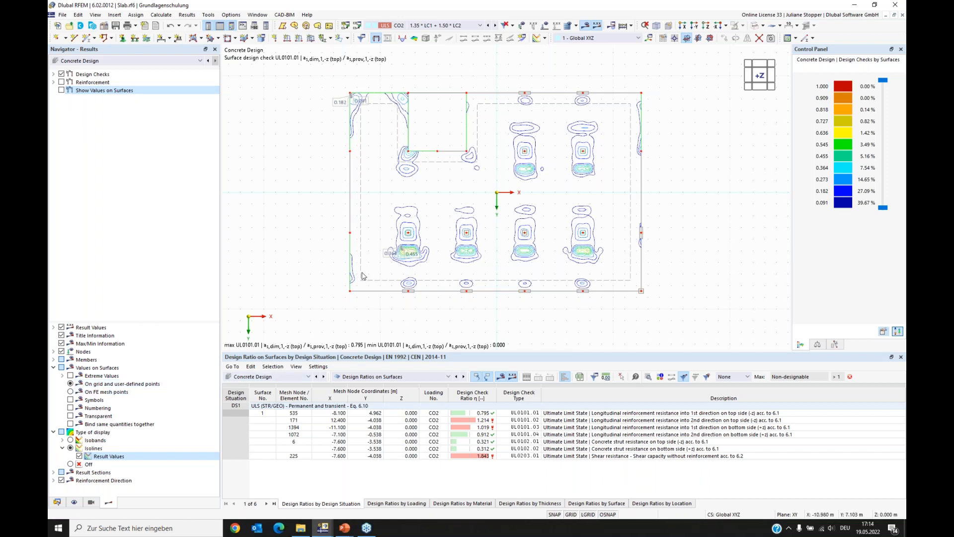
# Set the slab surface's result grid distances b and h to 2 m and accept deletion of the concrete design results.
pyautogui.doubleClick(363, 234)
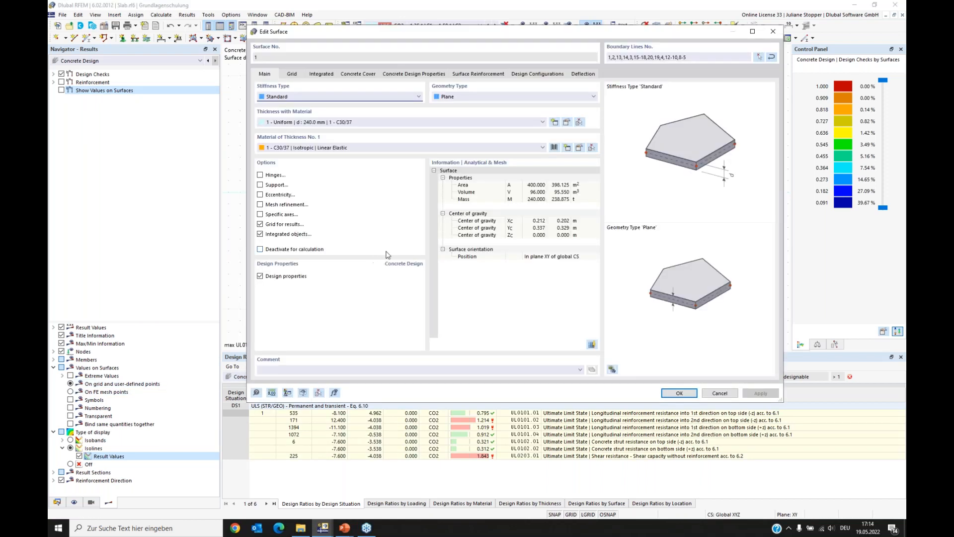
pyautogui.click(294, 75)
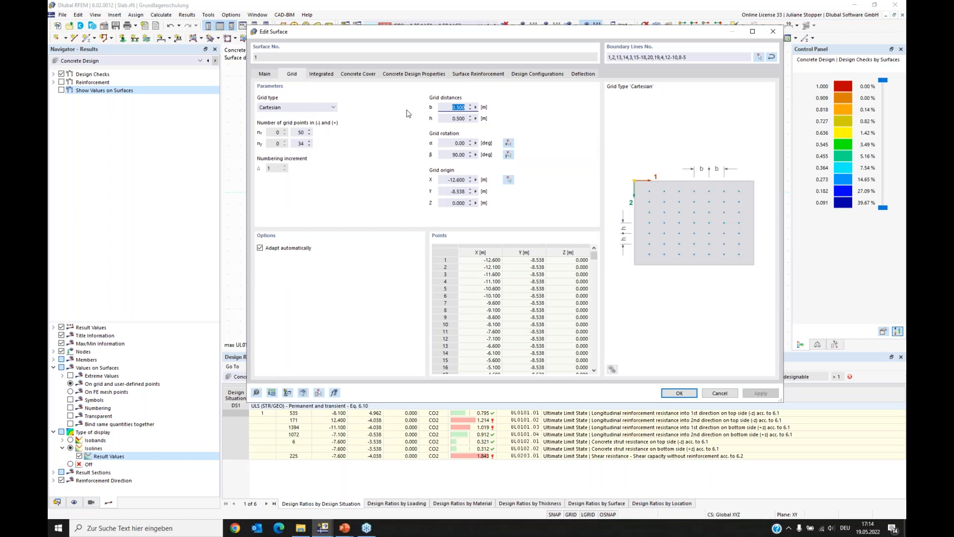
pyautogui.write('2')
pyautogui.press('Tab')
pyautogui.write('2')
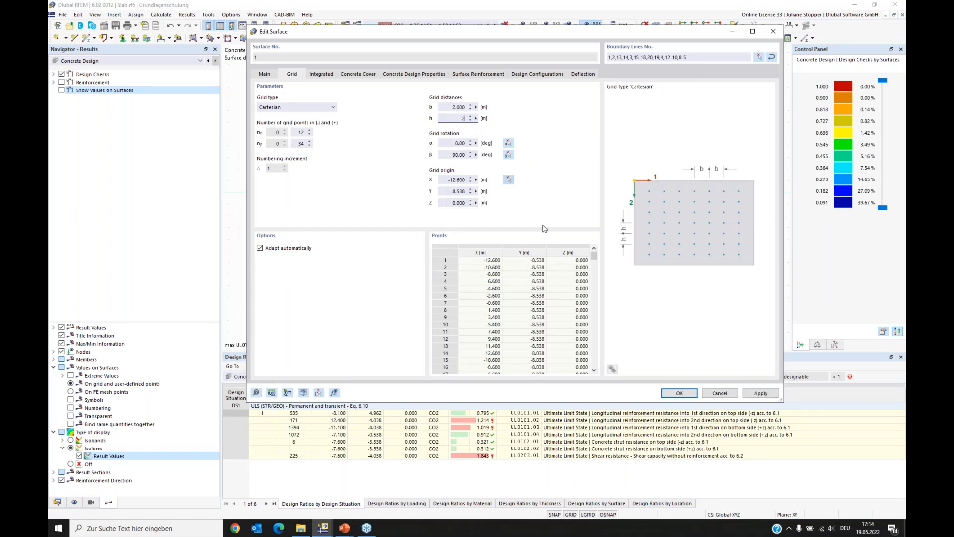
pyautogui.click(679, 393)
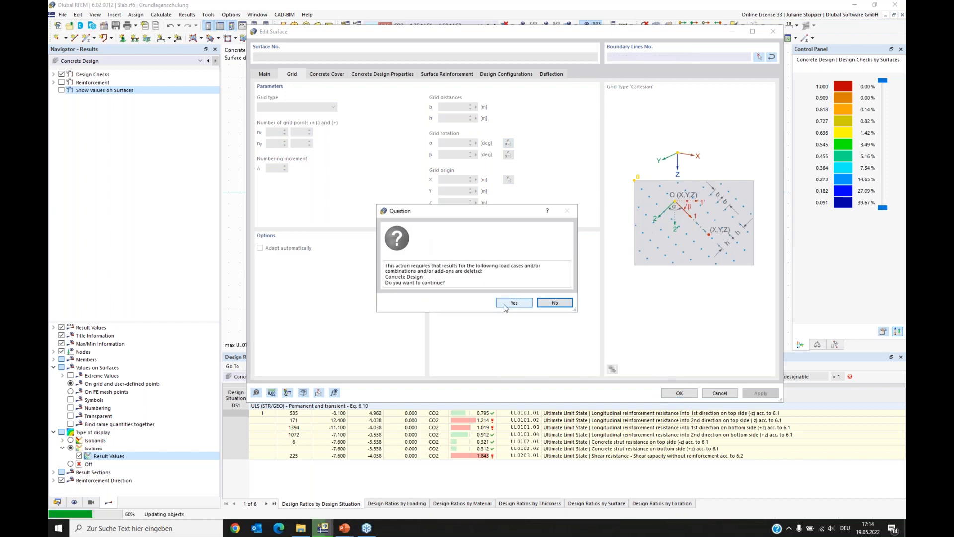
pyautogui.click(514, 302)
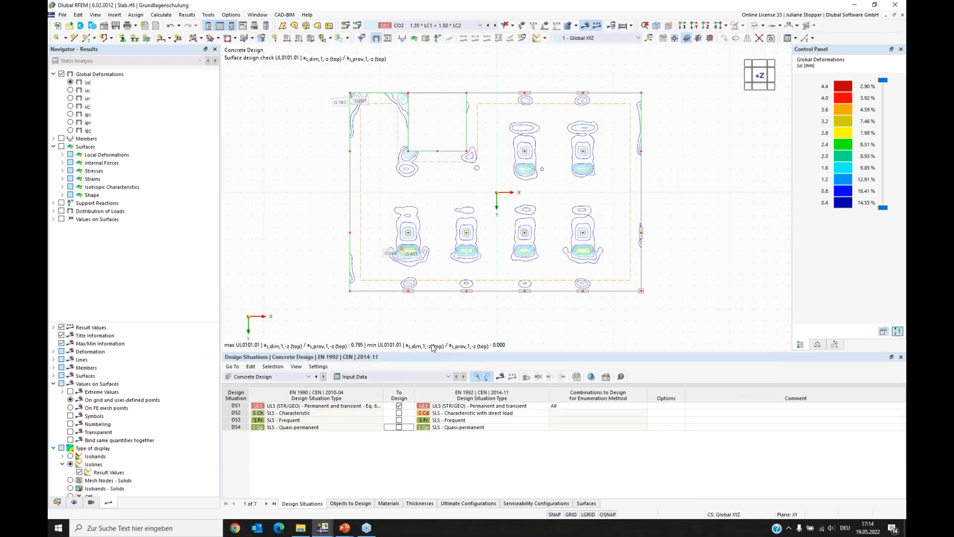
# Recalculate the concrete design and show the UL0101.01 values on surfaces at the slab's grid points.
pyautogui.click(505, 380)
pyautogui.click(514, 300)
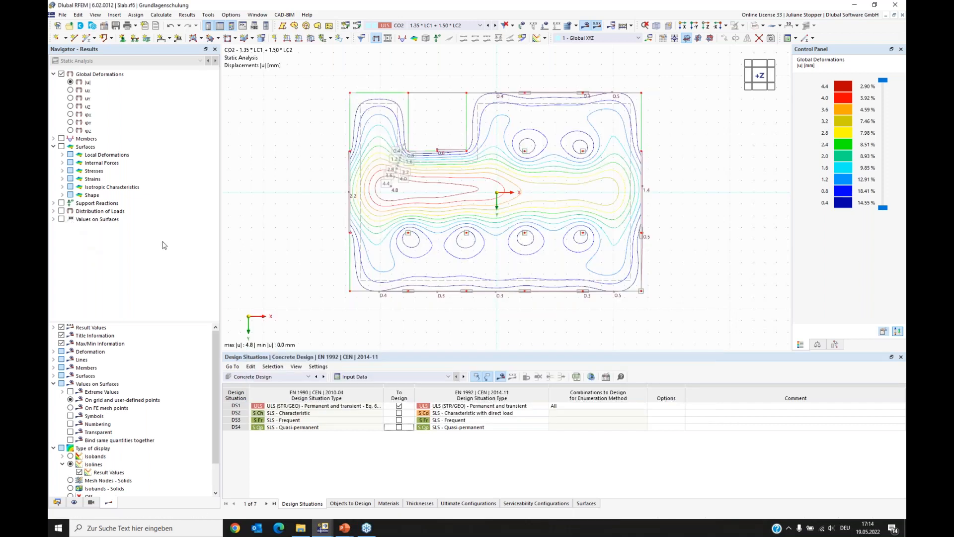
pyautogui.click(62, 91)
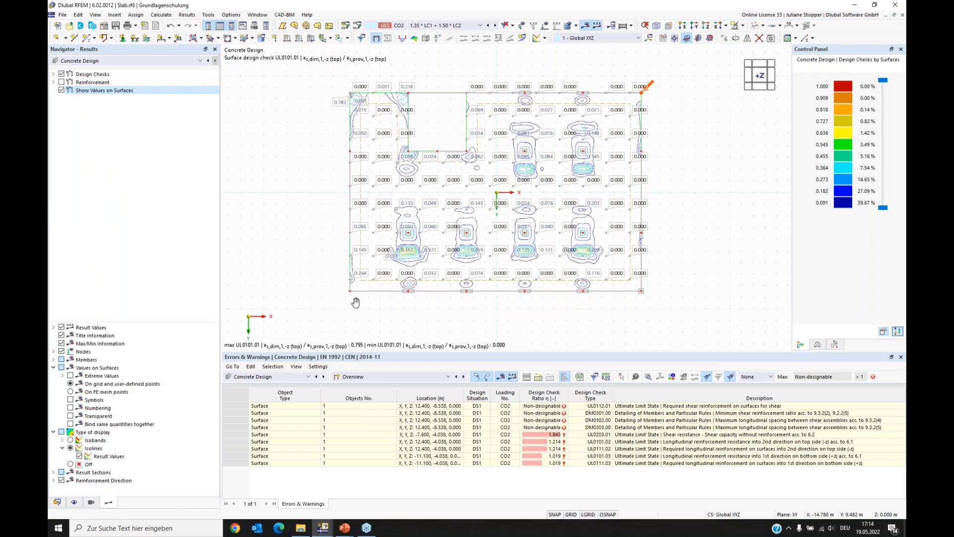
pyautogui.scroll(2, 356, 302)
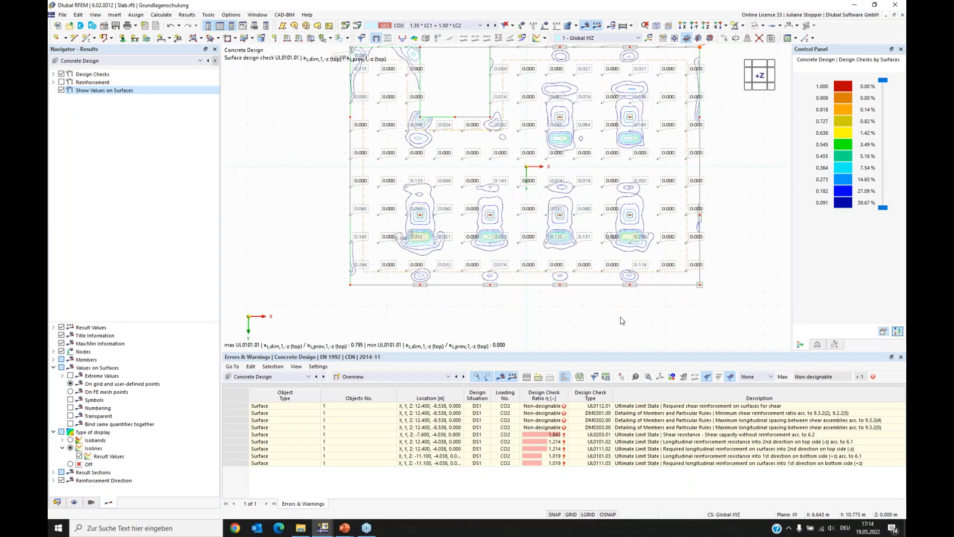
pyautogui.moveTo(684, 50); pyautogui.dragTo(675, 71, button='middle')
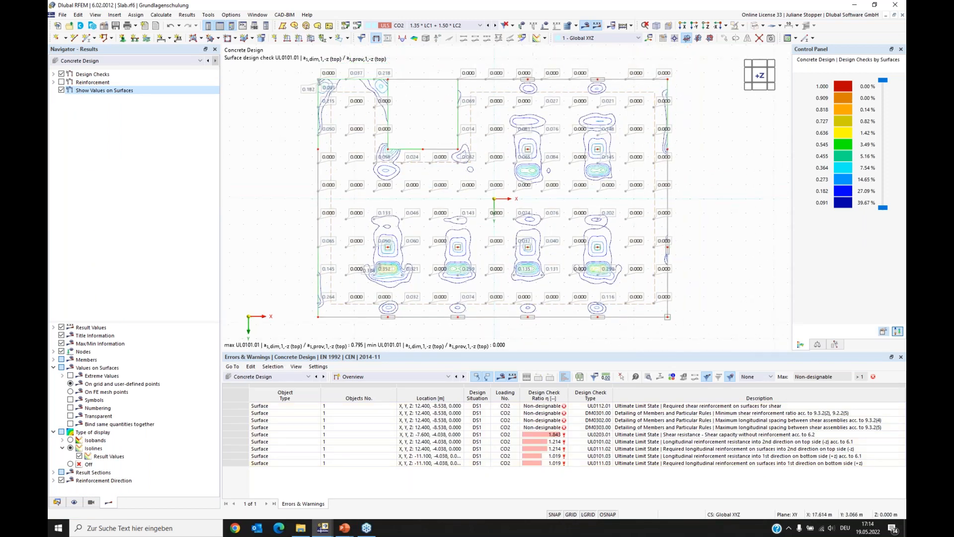